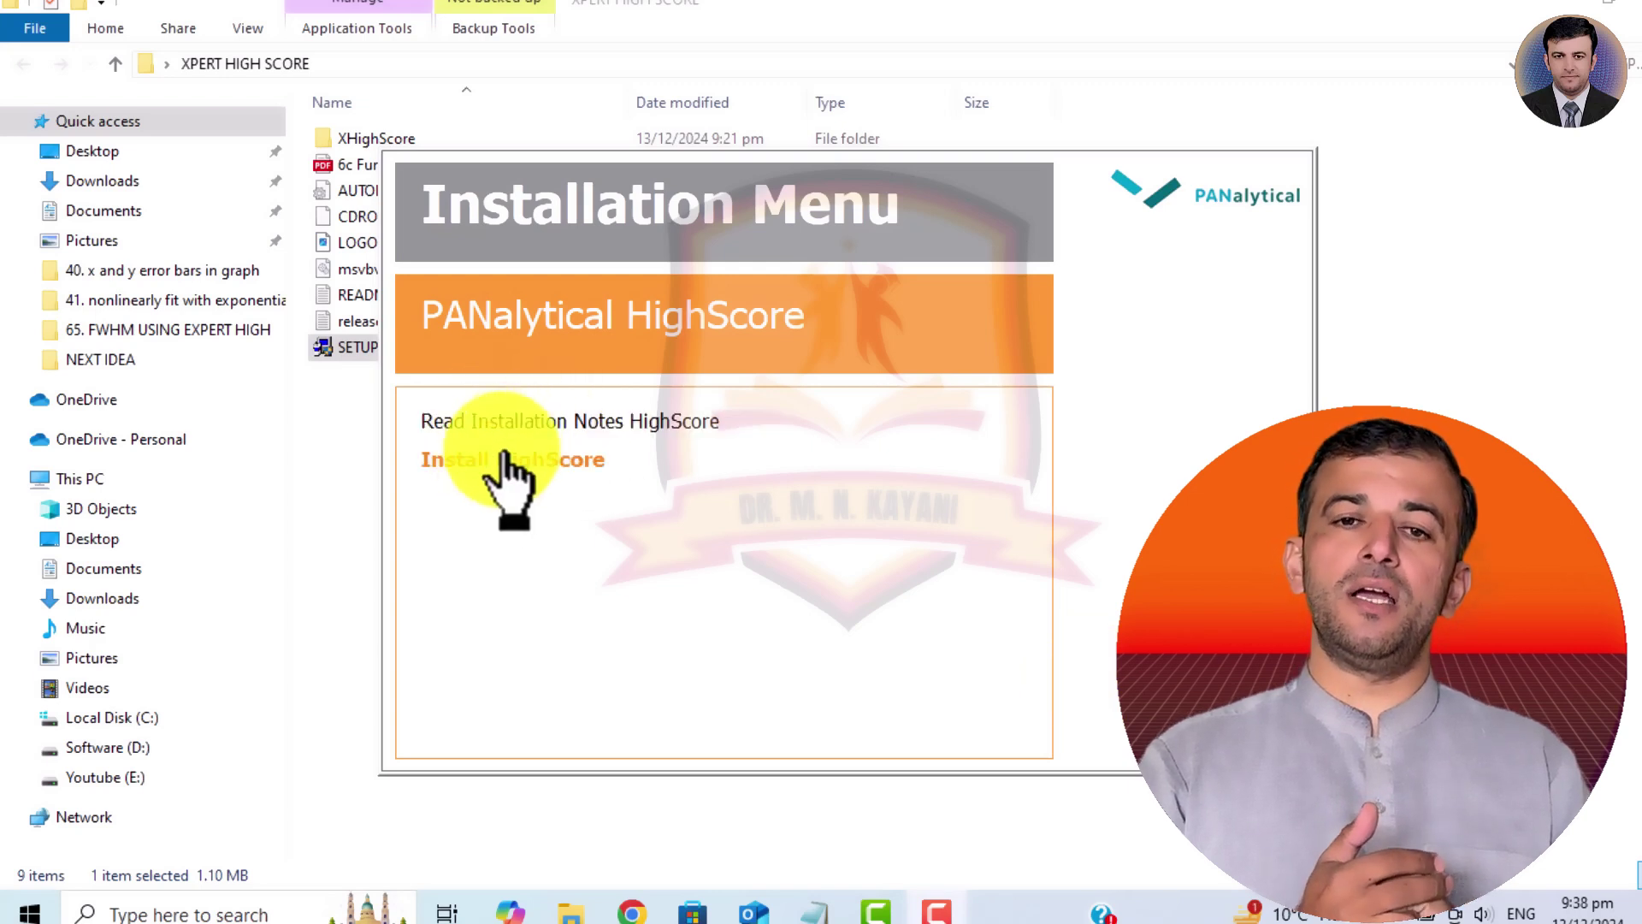
# Run the HighScore installation with the Modify option, keep the default features, and finish the wizard.
pyautogui.click(489, 472)
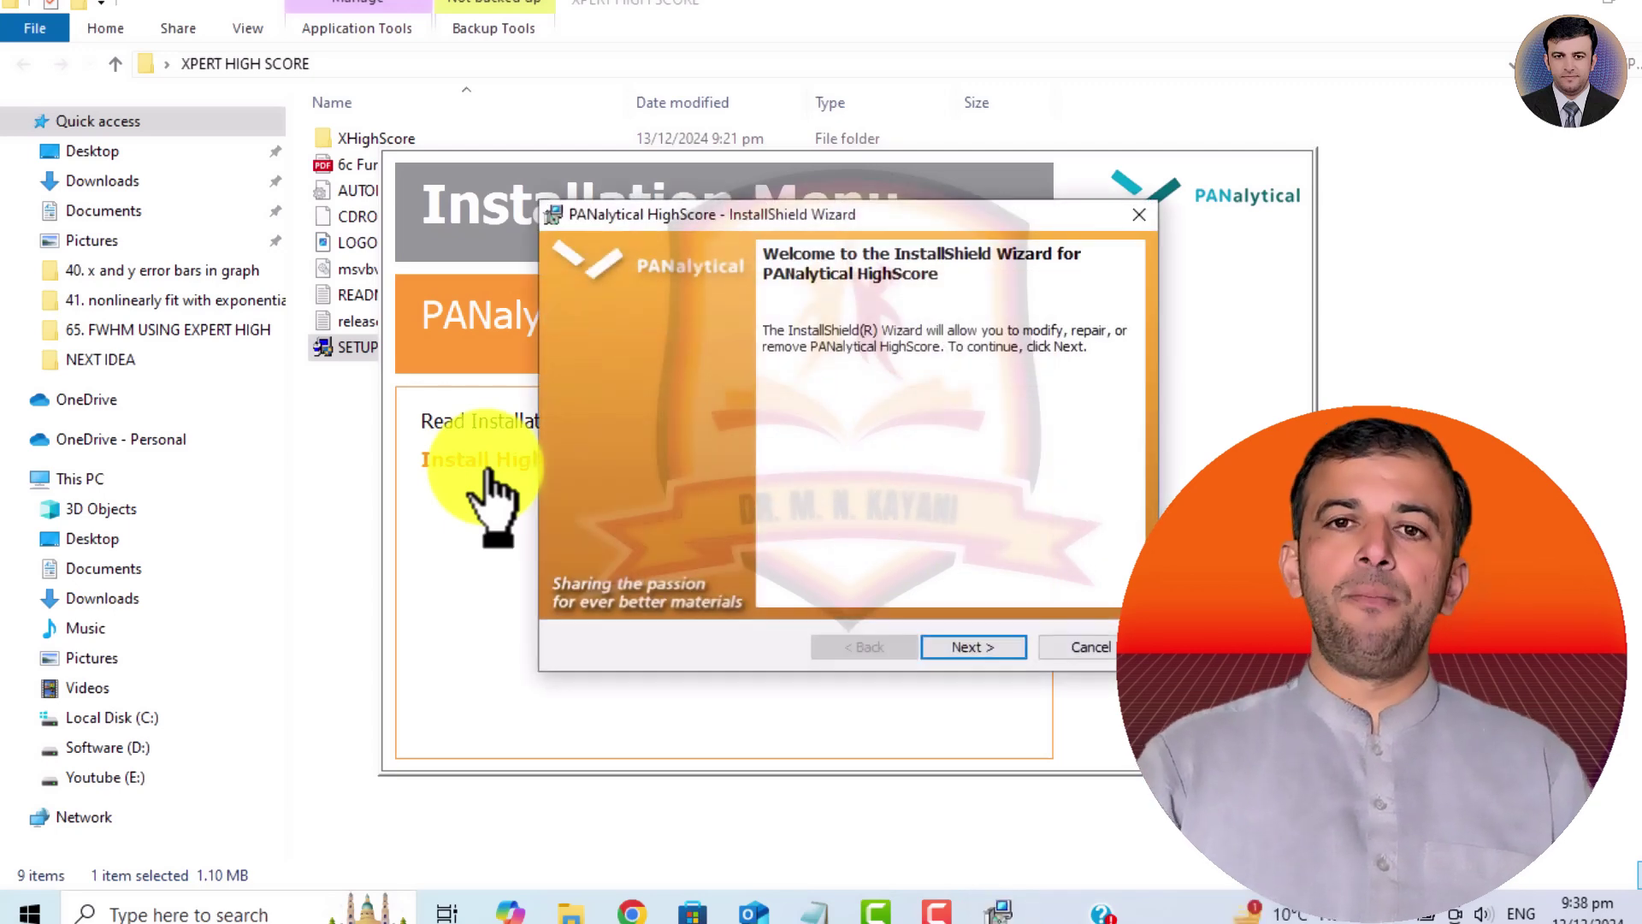
pyautogui.click(997, 647)
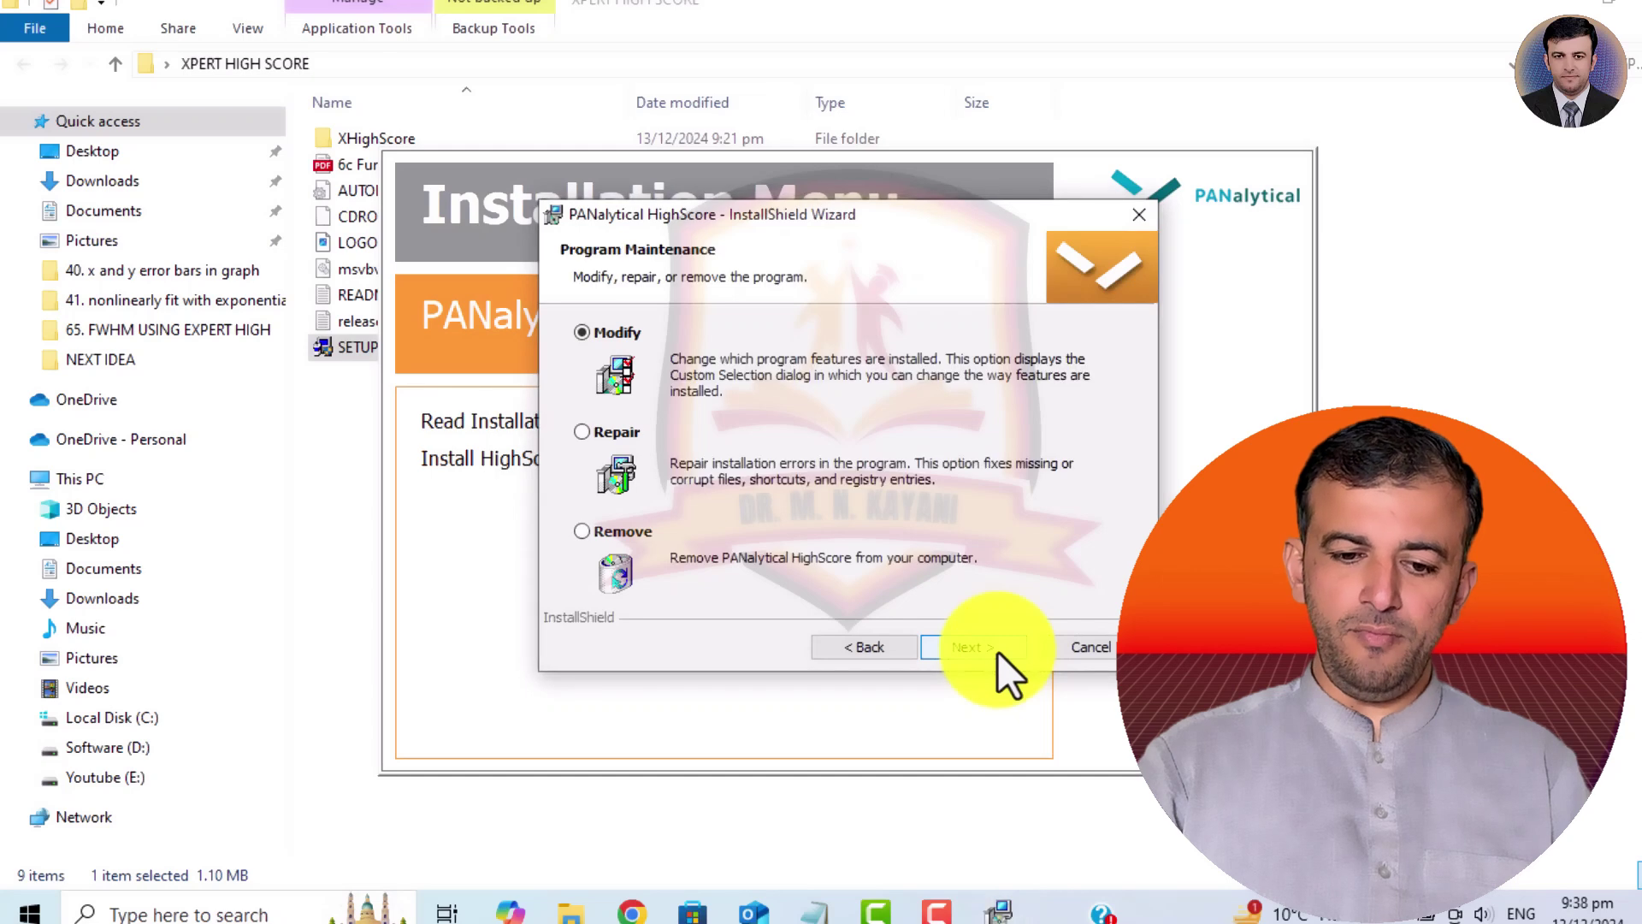
pyautogui.click(958, 646)
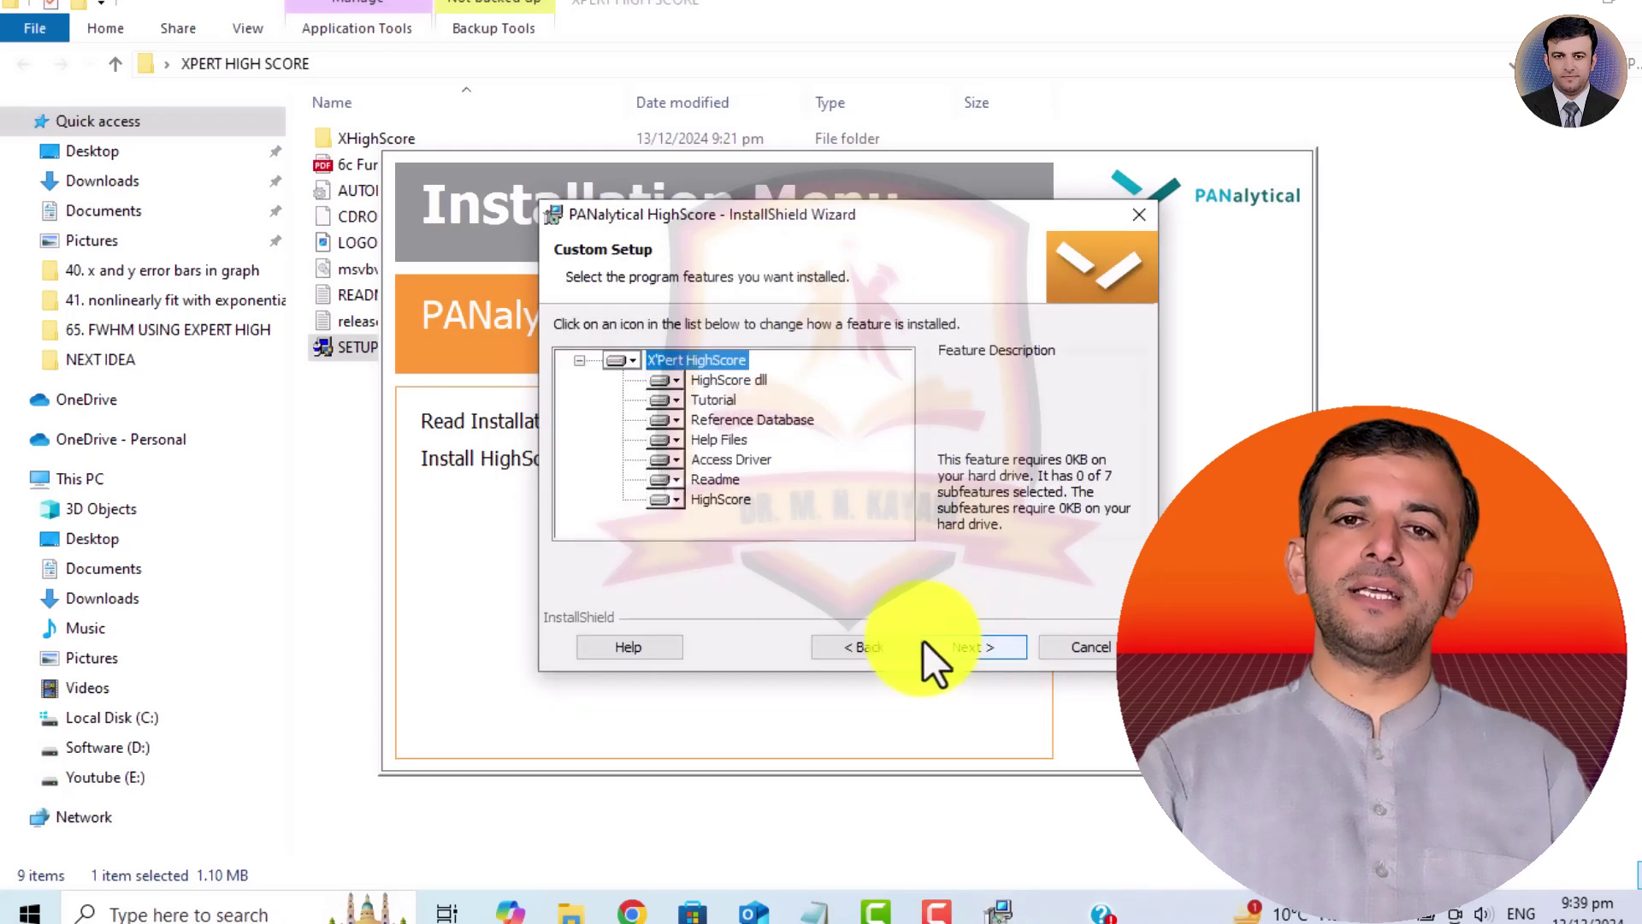
pyautogui.click(860, 647)
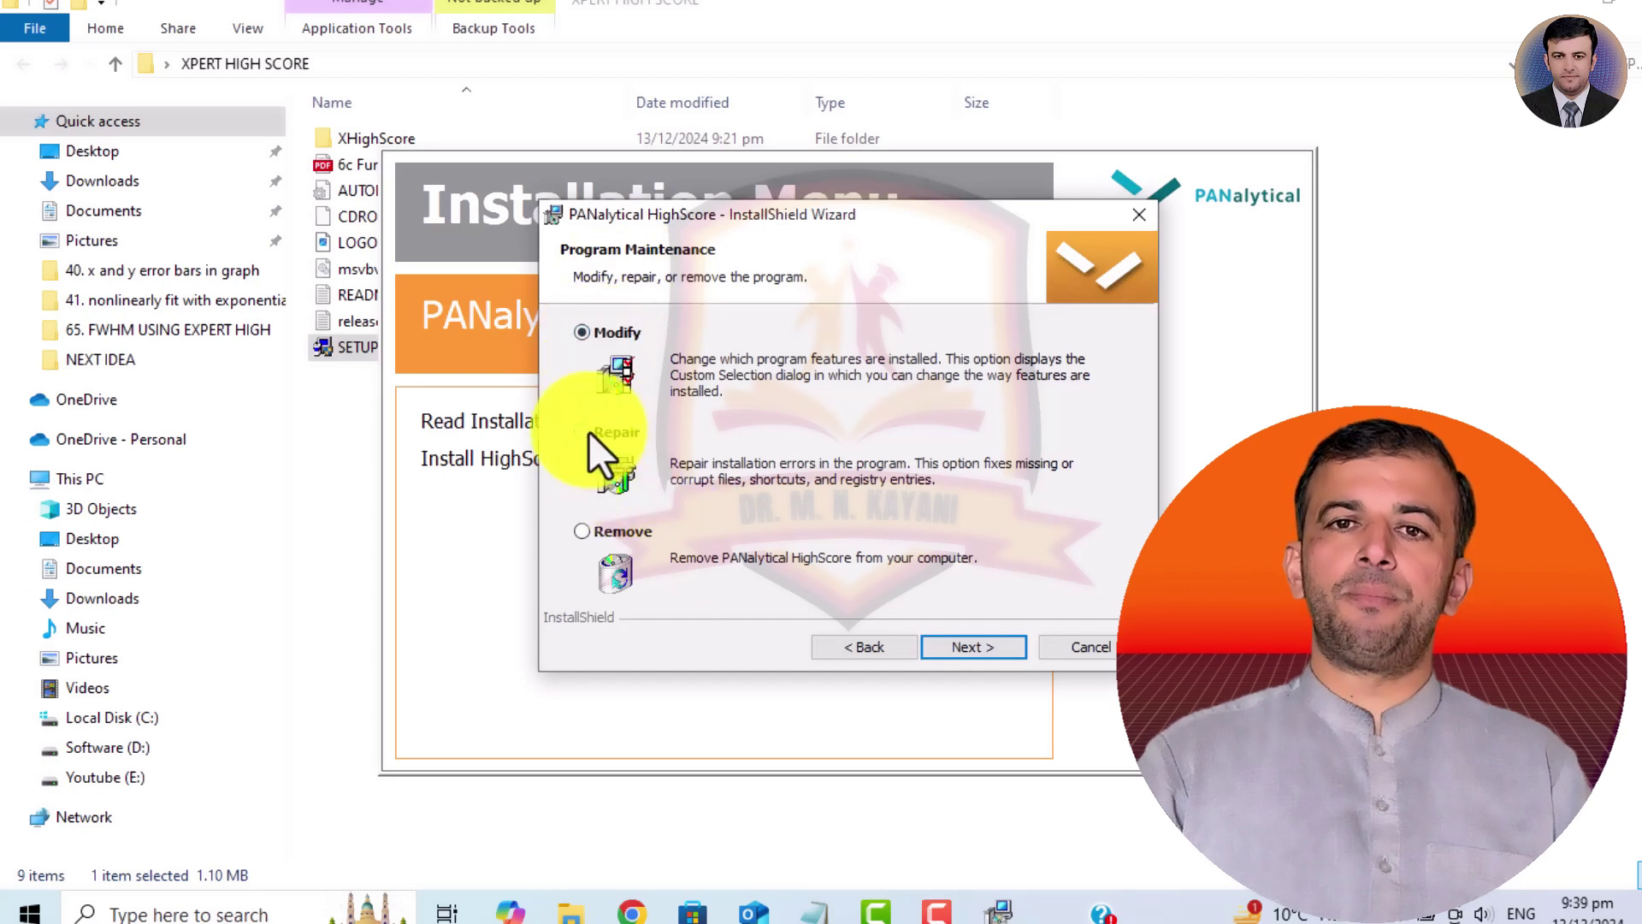
pyautogui.click(956, 649)
pyautogui.click(958, 650)
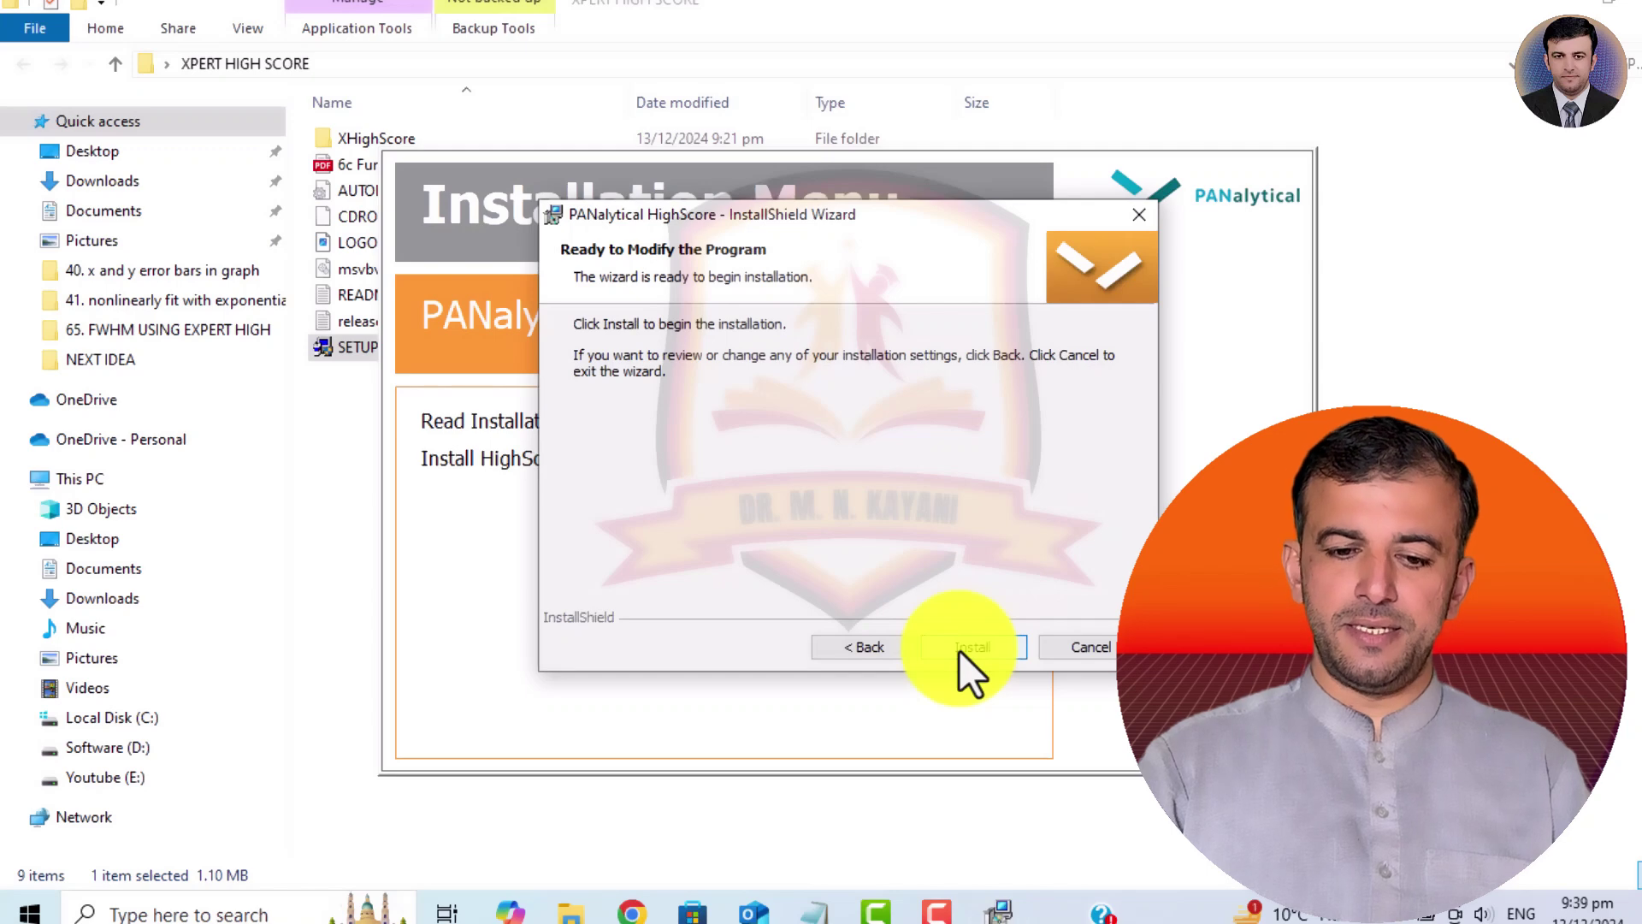
pyautogui.click(952, 640)
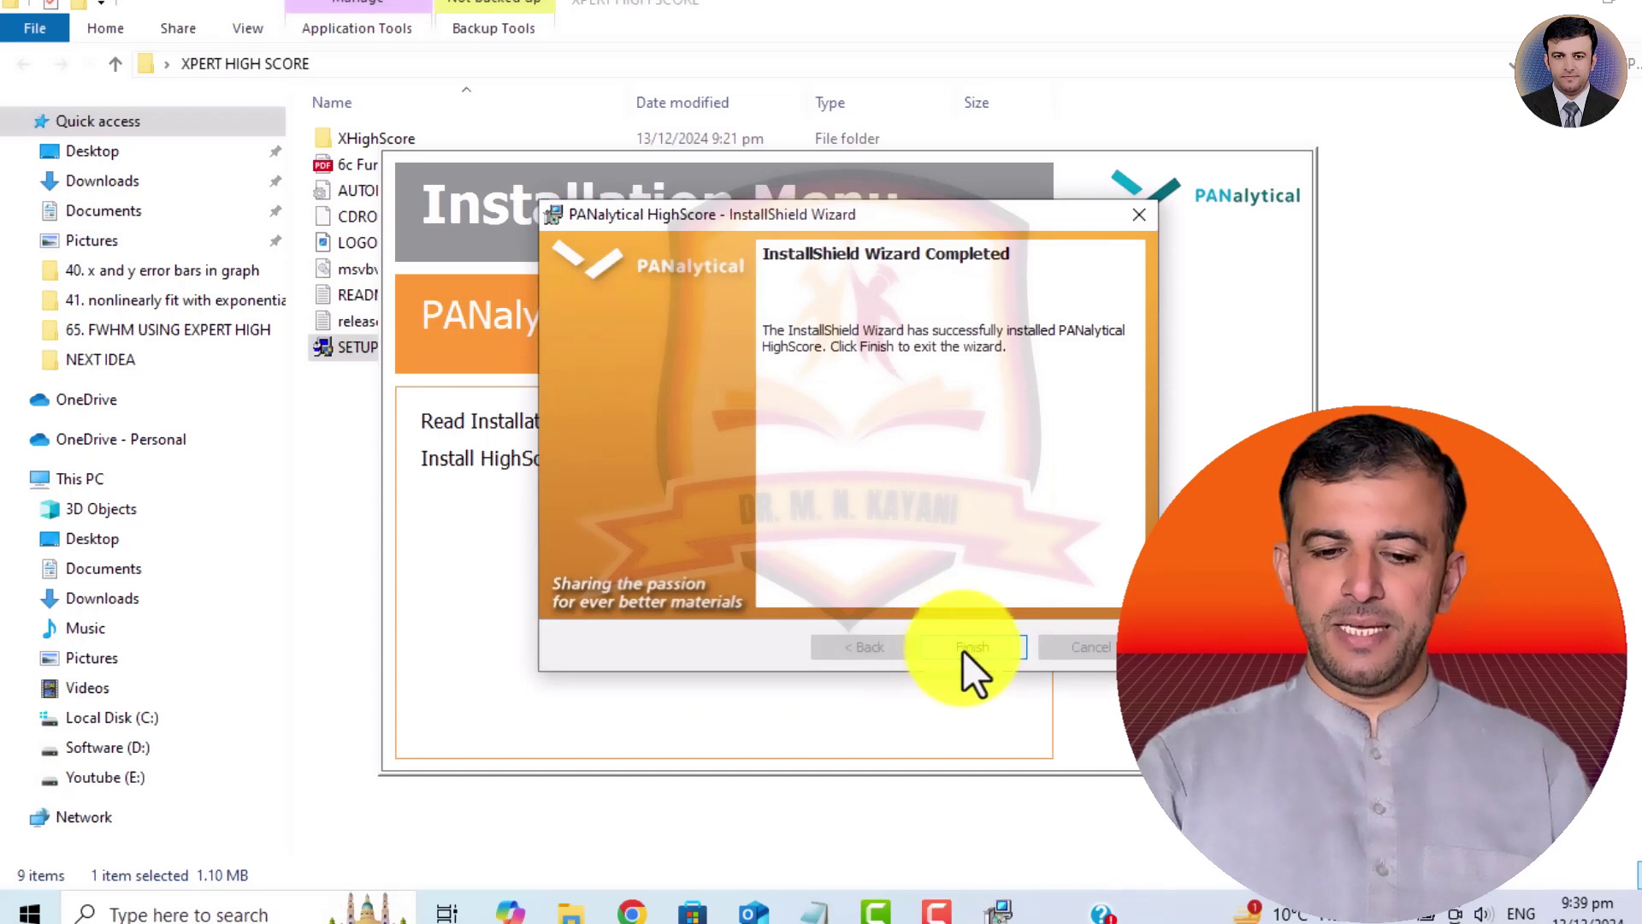
pyautogui.click(971, 647)
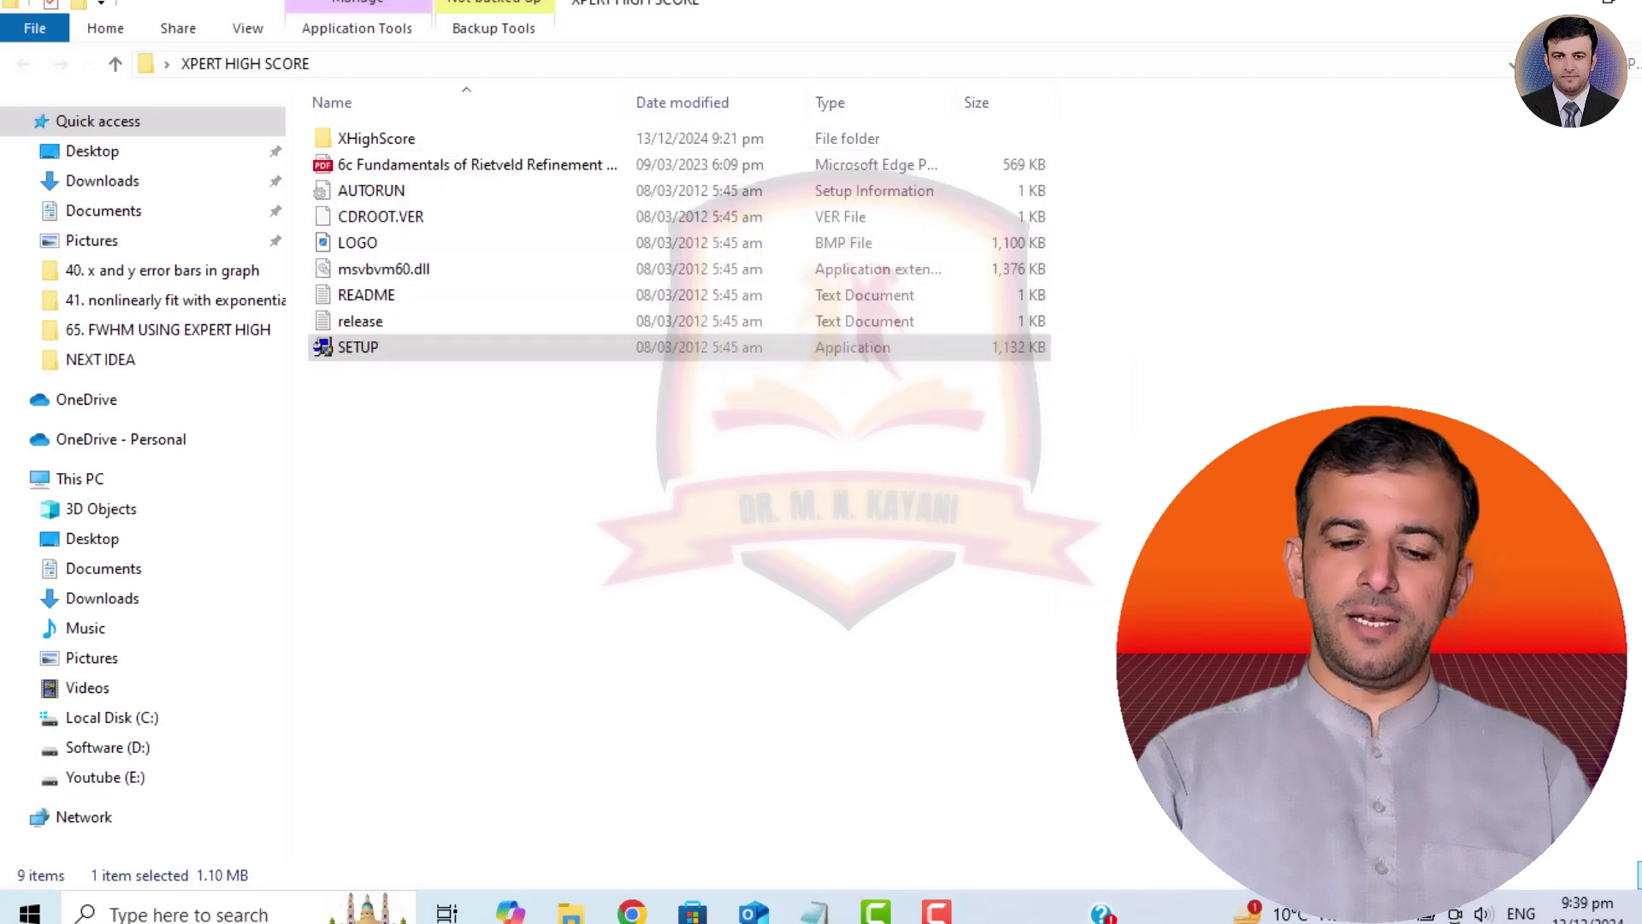
# Return from the installer folder to the desktop and refresh it.
pyautogui.click(1553, 7)
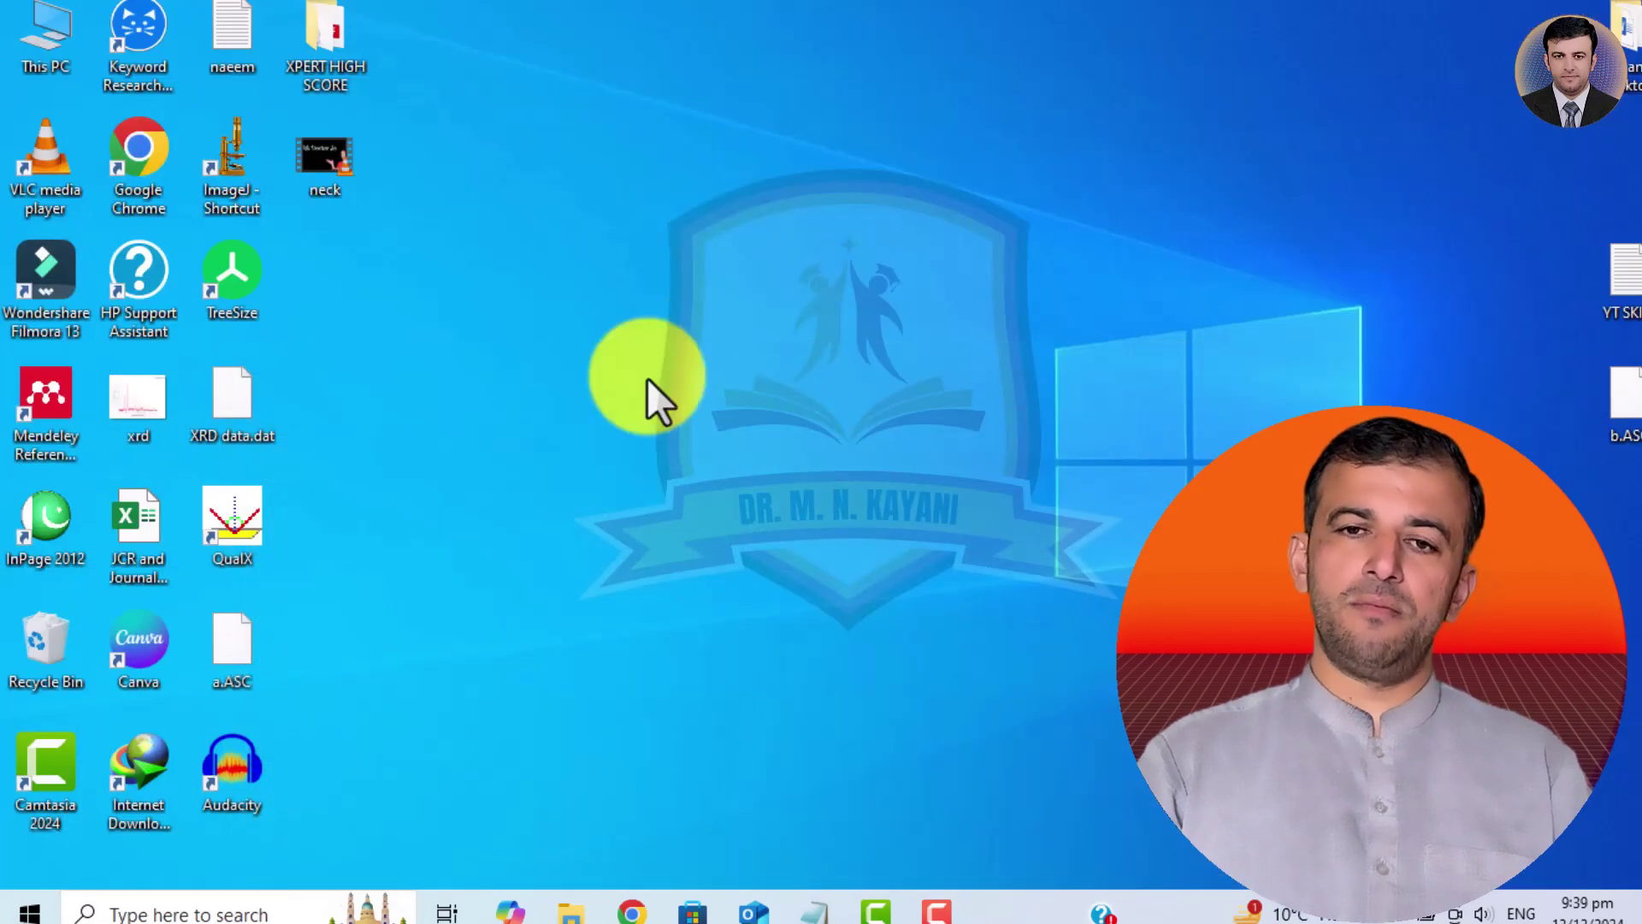
pyautogui.rightClick(453, 523)
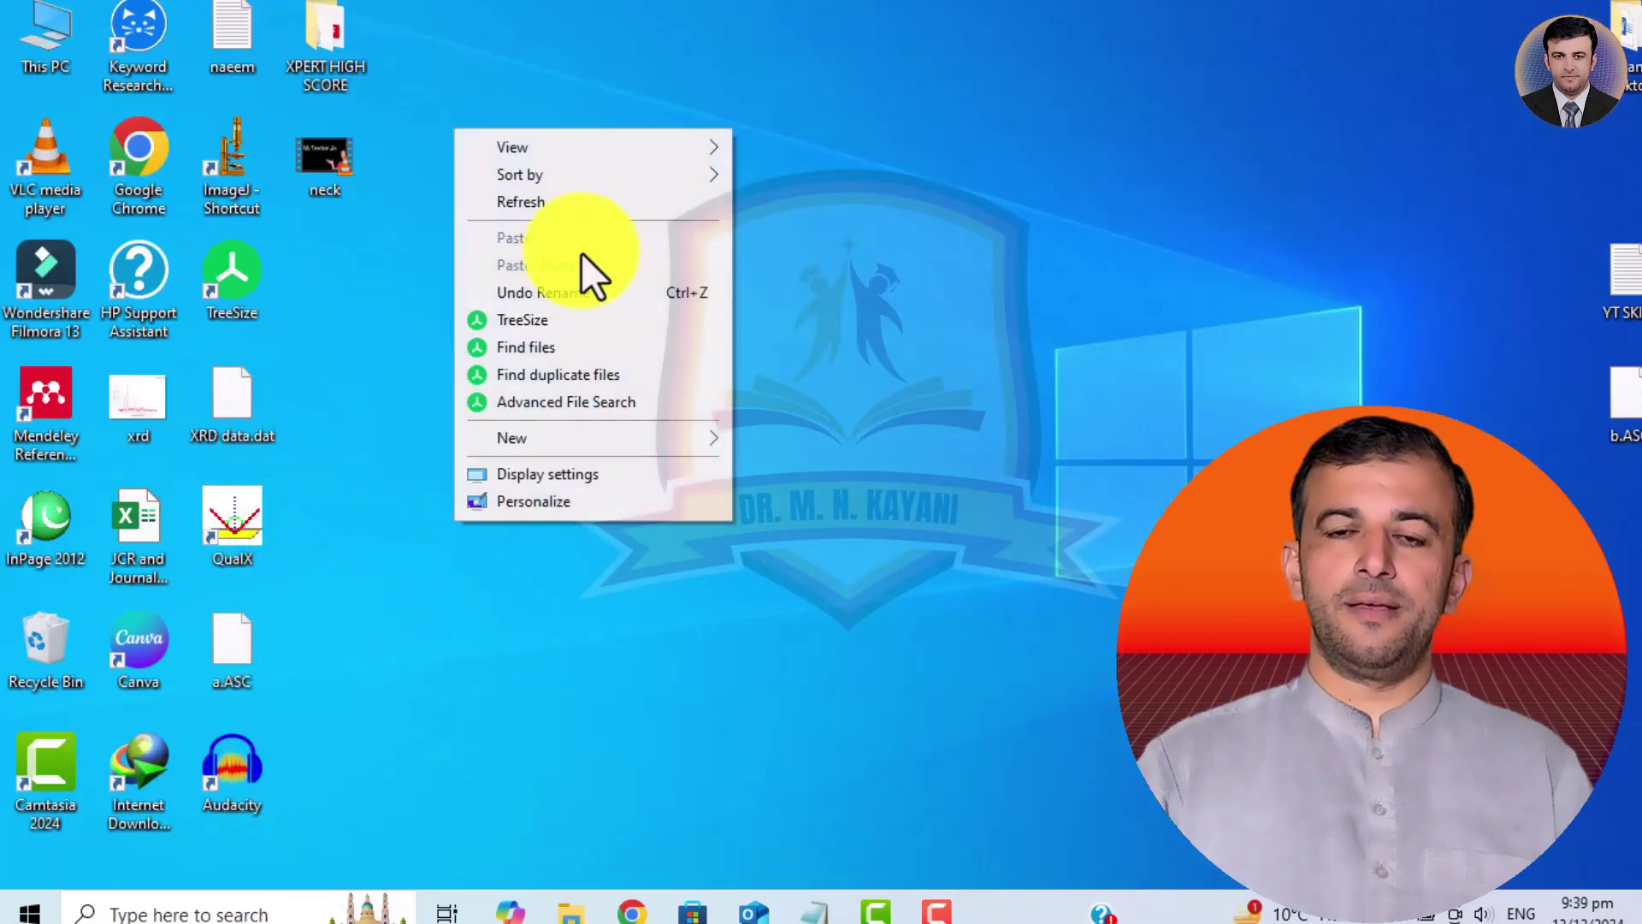
pyautogui.click(542, 210)
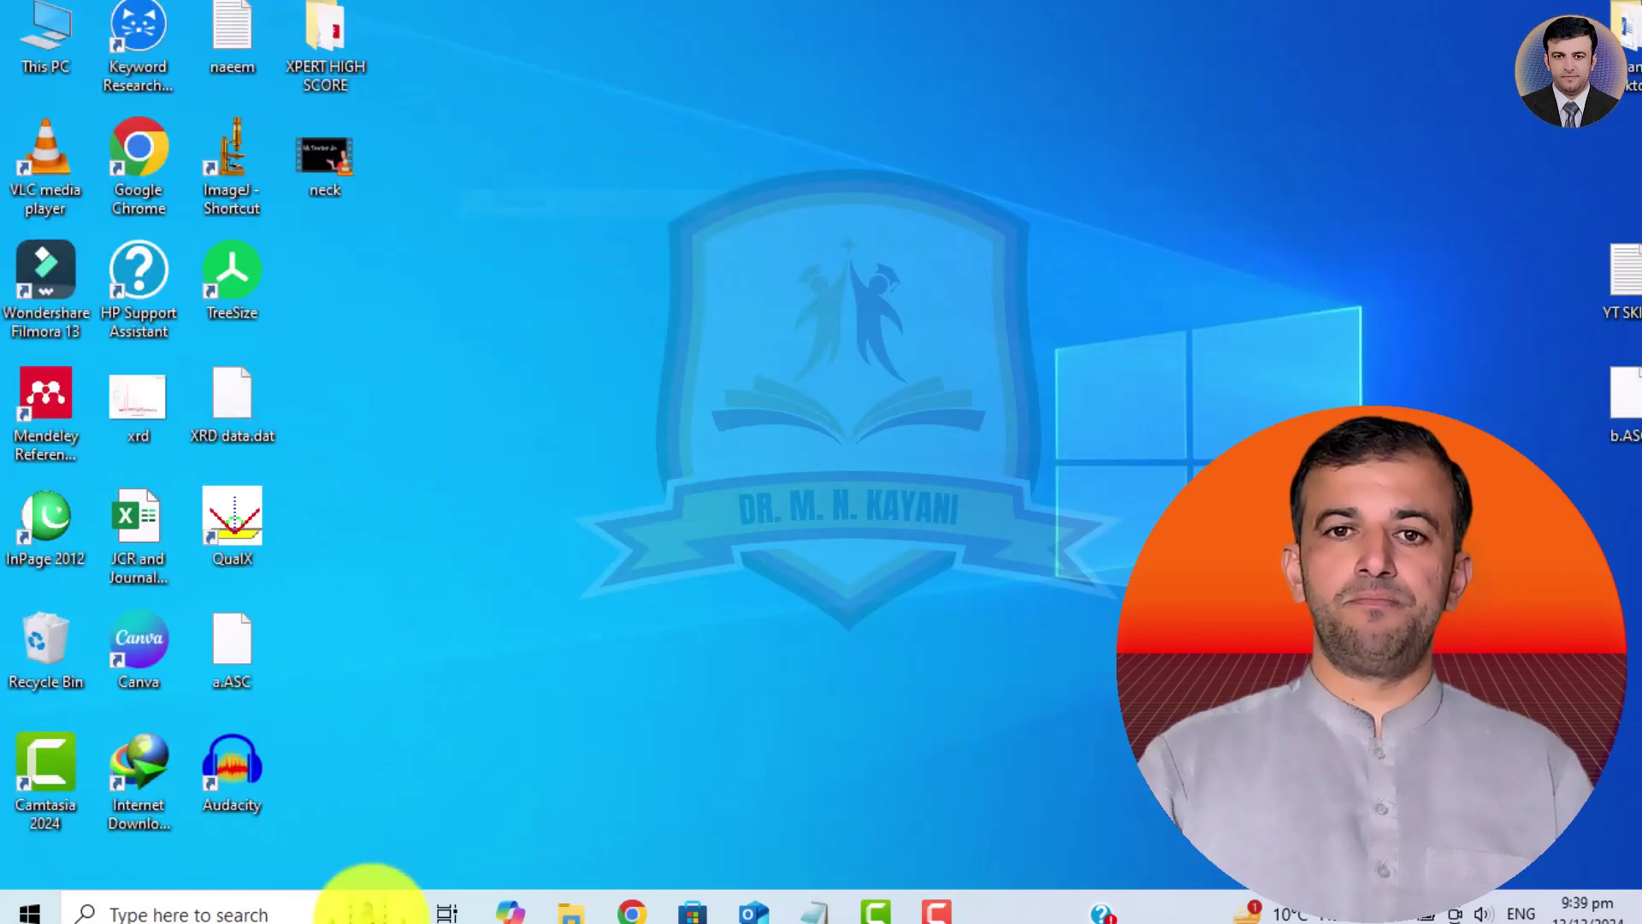
pyautogui.click(34, 917)
pyautogui.write('e')
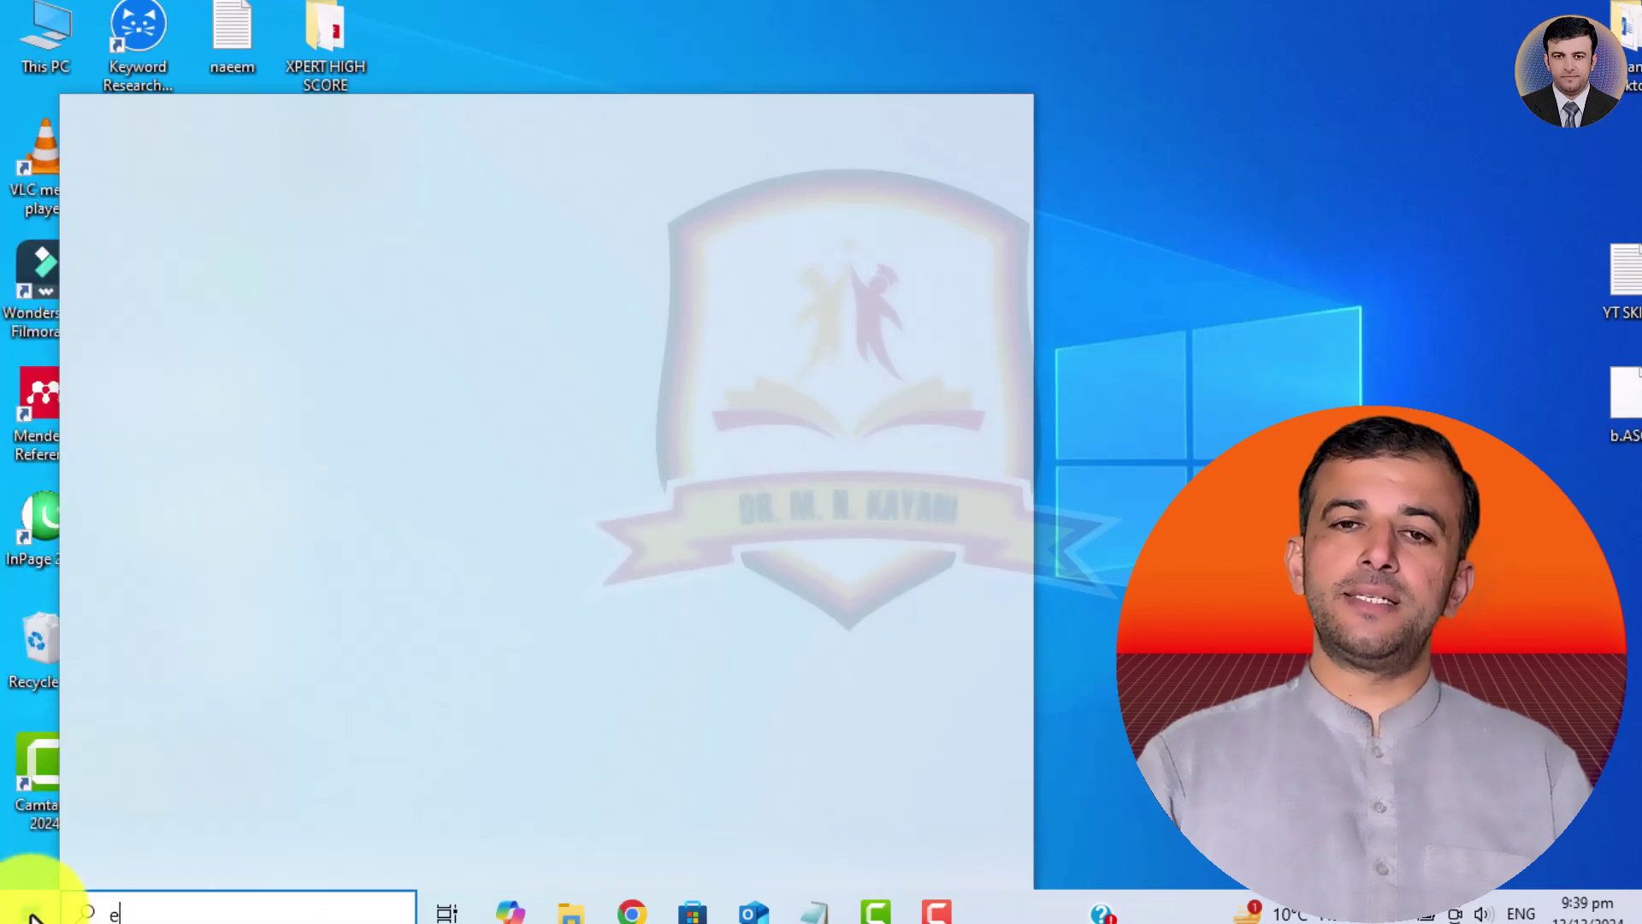
pyautogui.write('x')
pyautogui.press('BackSpace')
pyautogui.press('BackSpace')
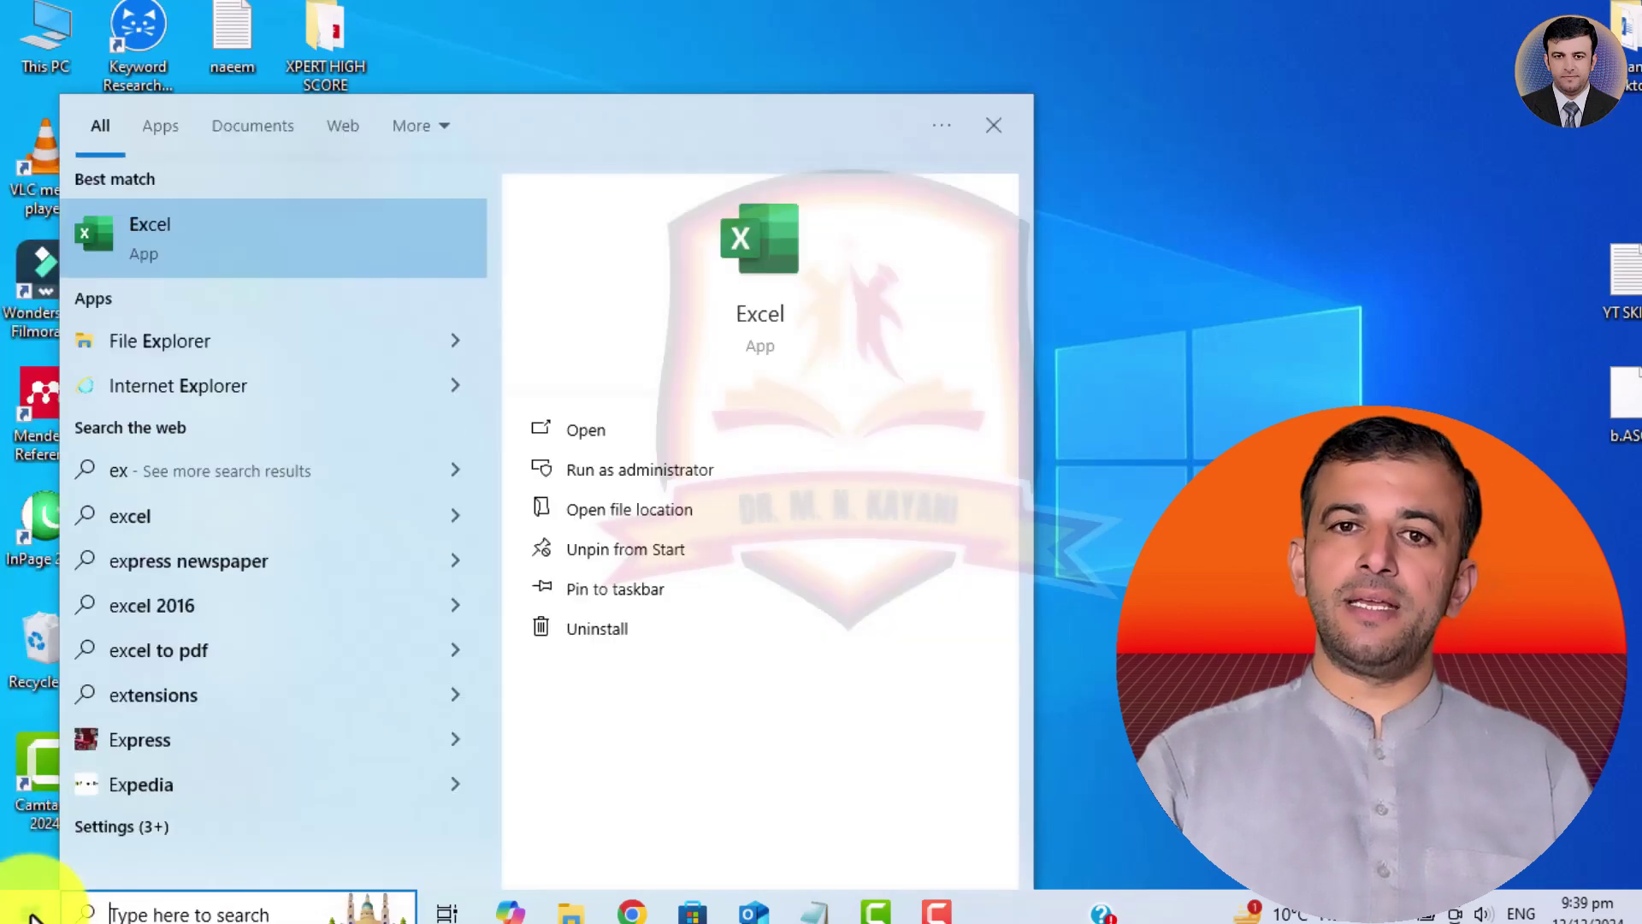
pyautogui.write('xper')
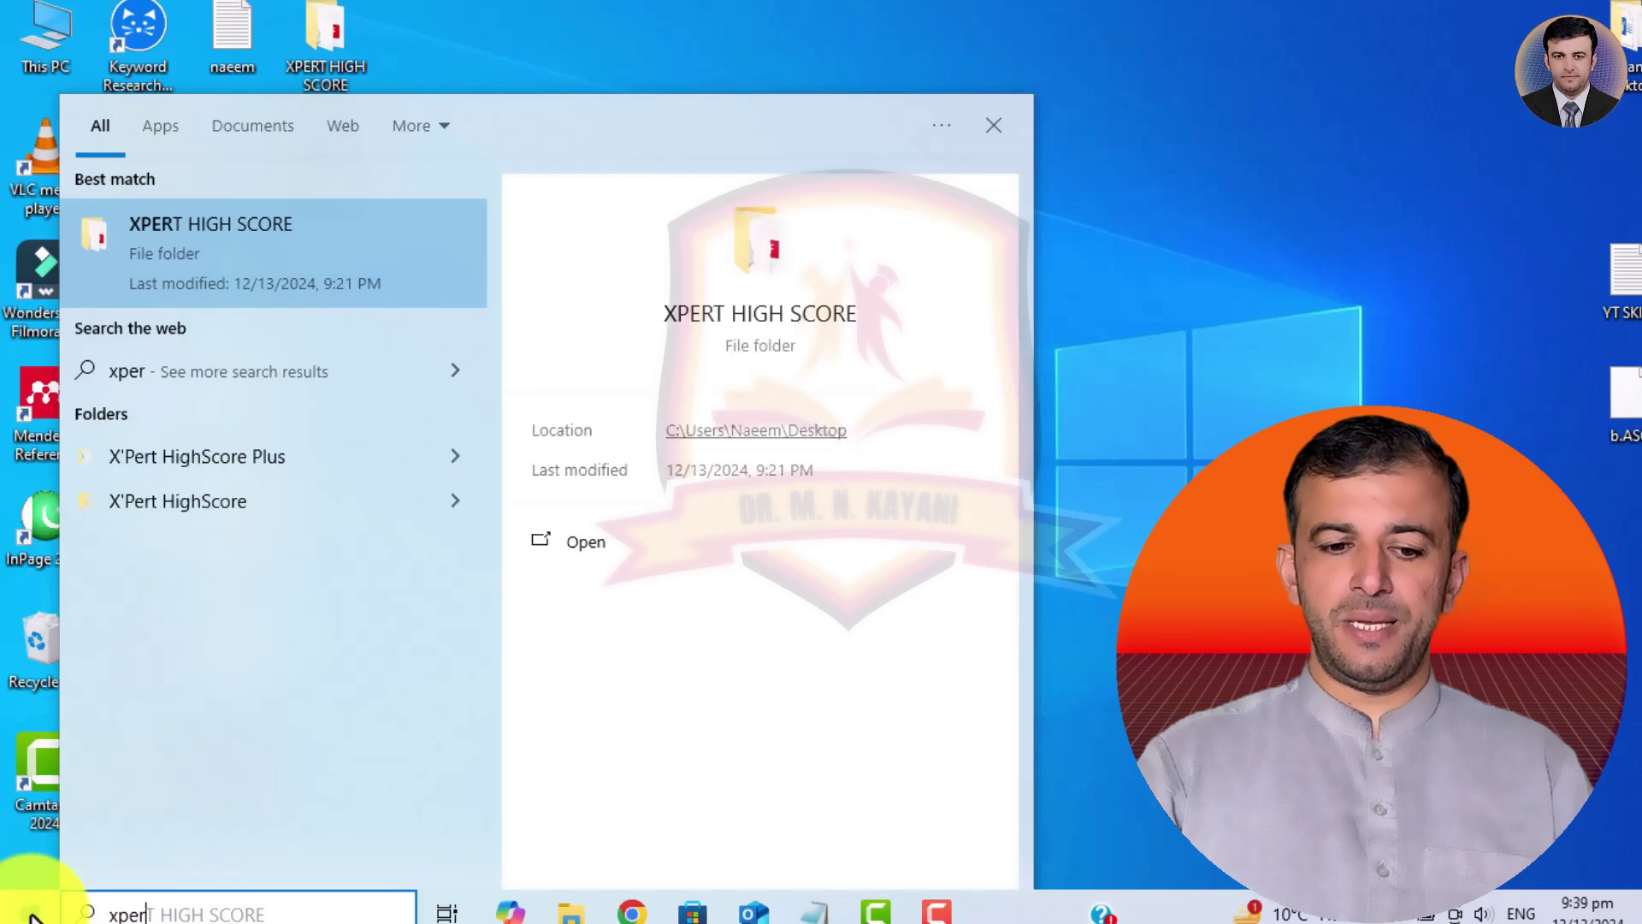
pyautogui.press('BackSpace')
pyautogui.press('BackSpace')
pyautogui.press('BackSpace')
pyautogui.press('BackSpace')
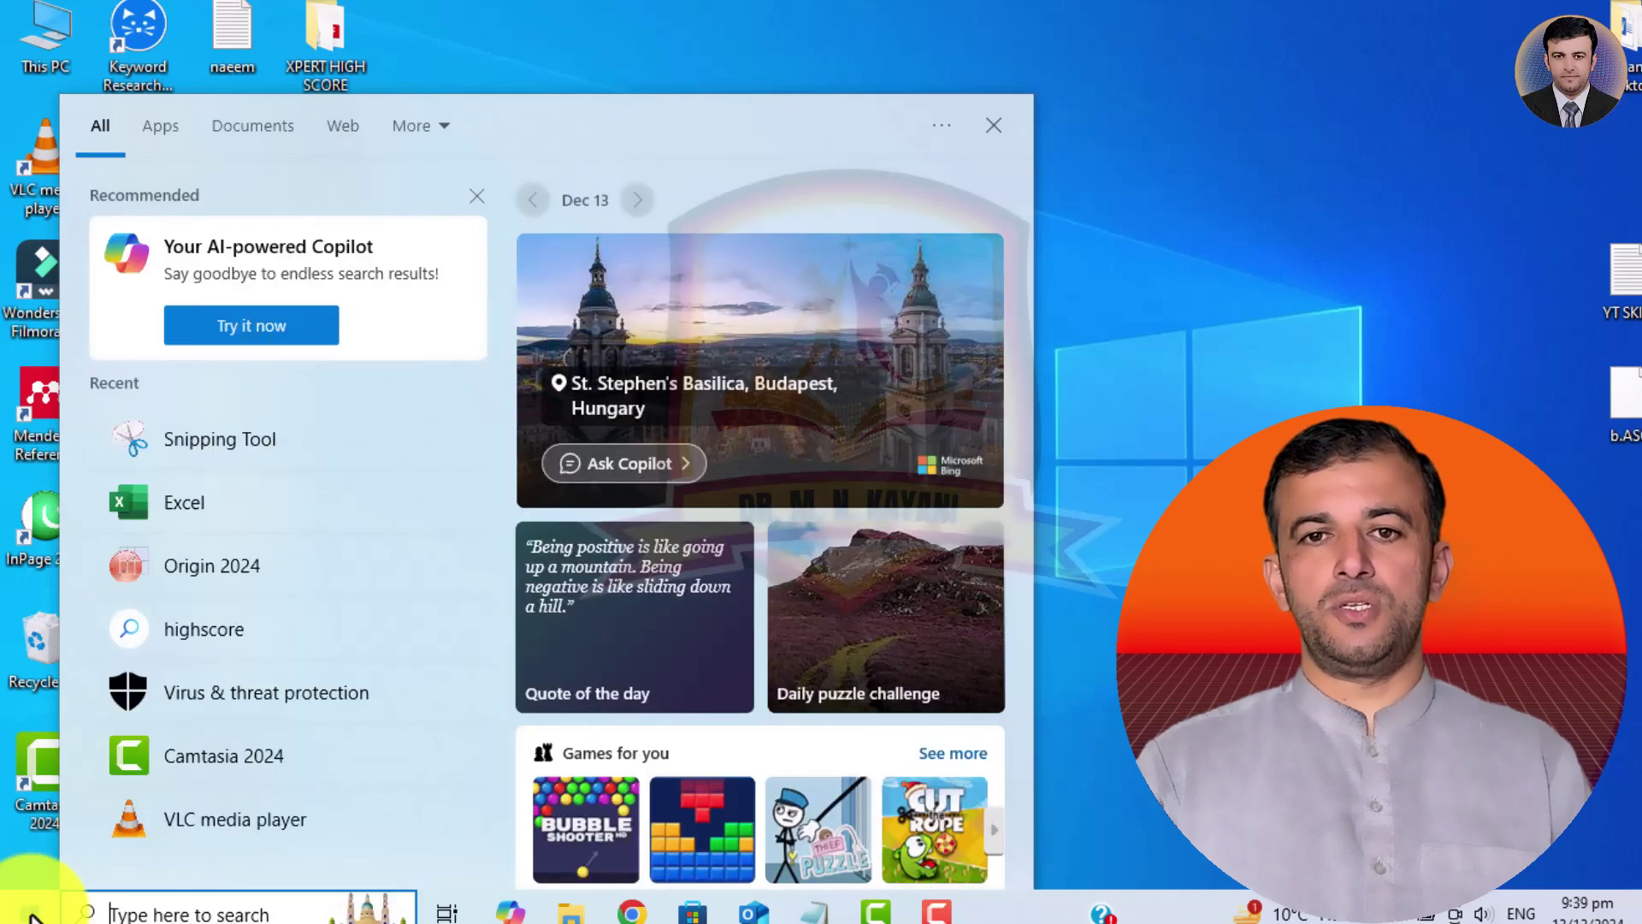
pyautogui.click(32, 914)
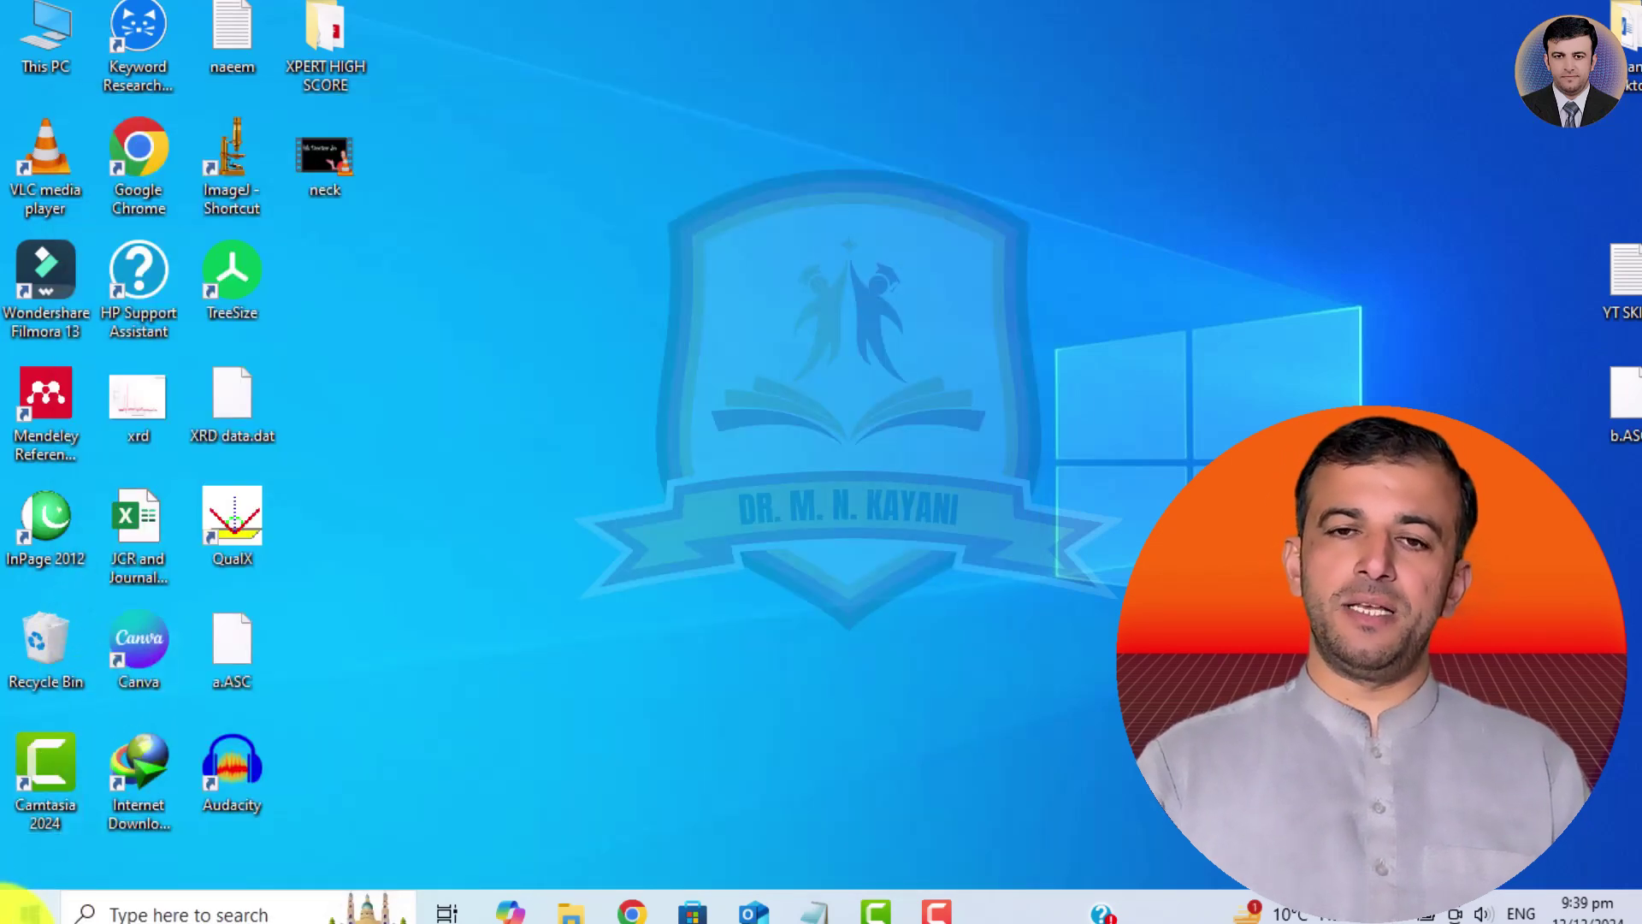
# Open the file location of the recently added HighScore program and create a desktop shortcut for it.
pyautogui.click(29, 911)
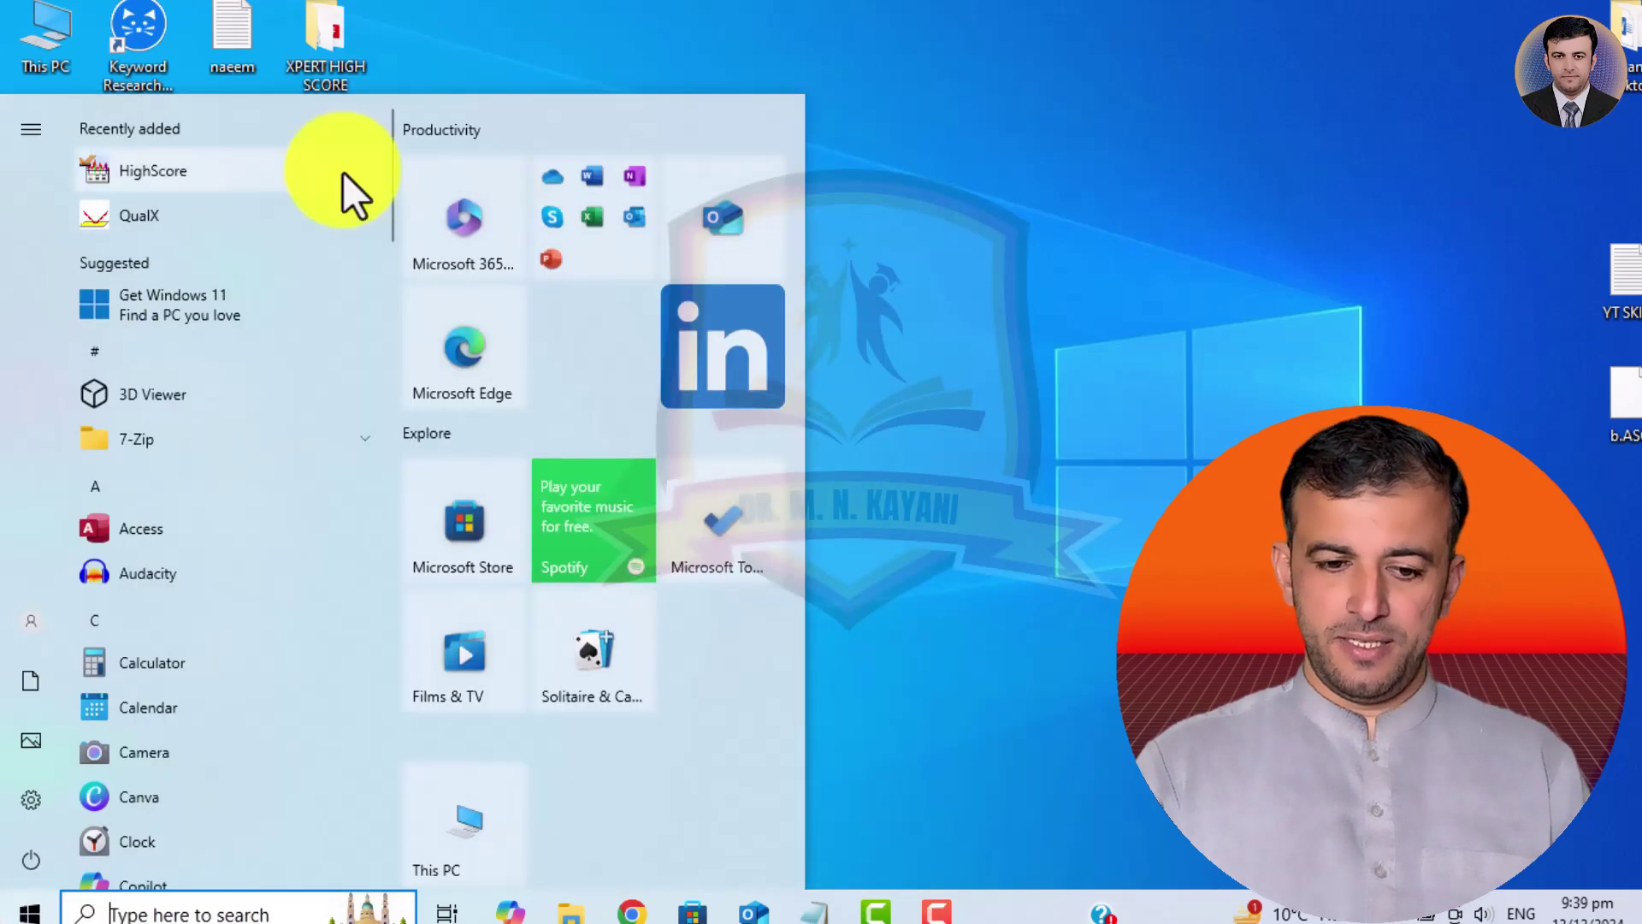
pyautogui.rightClick(168, 189)
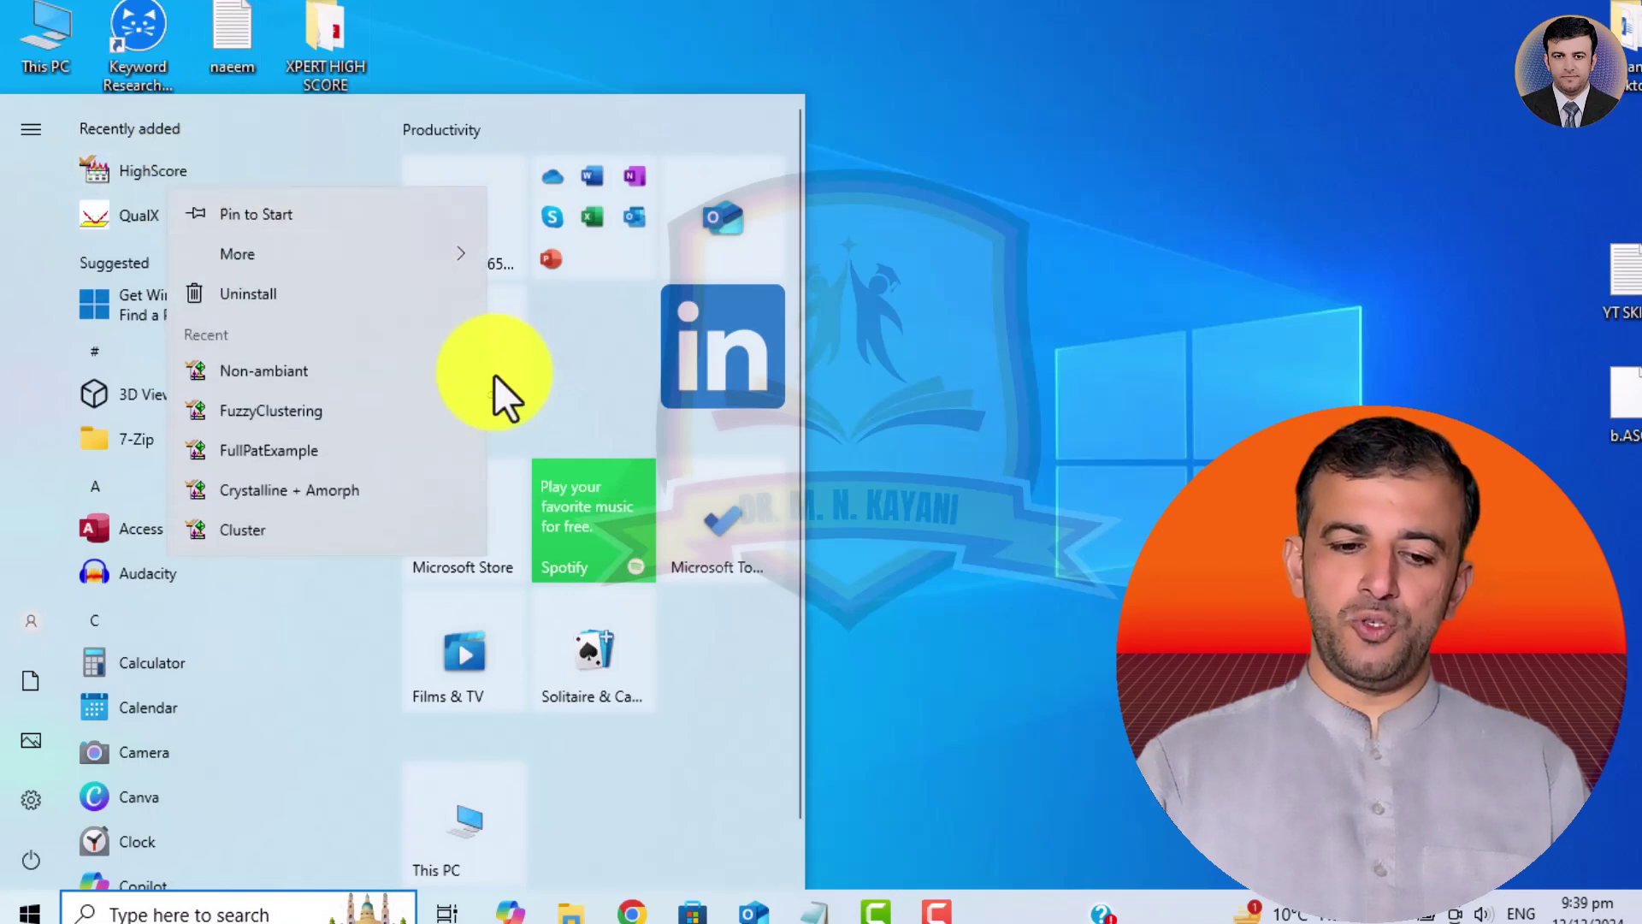
pyautogui.moveTo(444, 264)
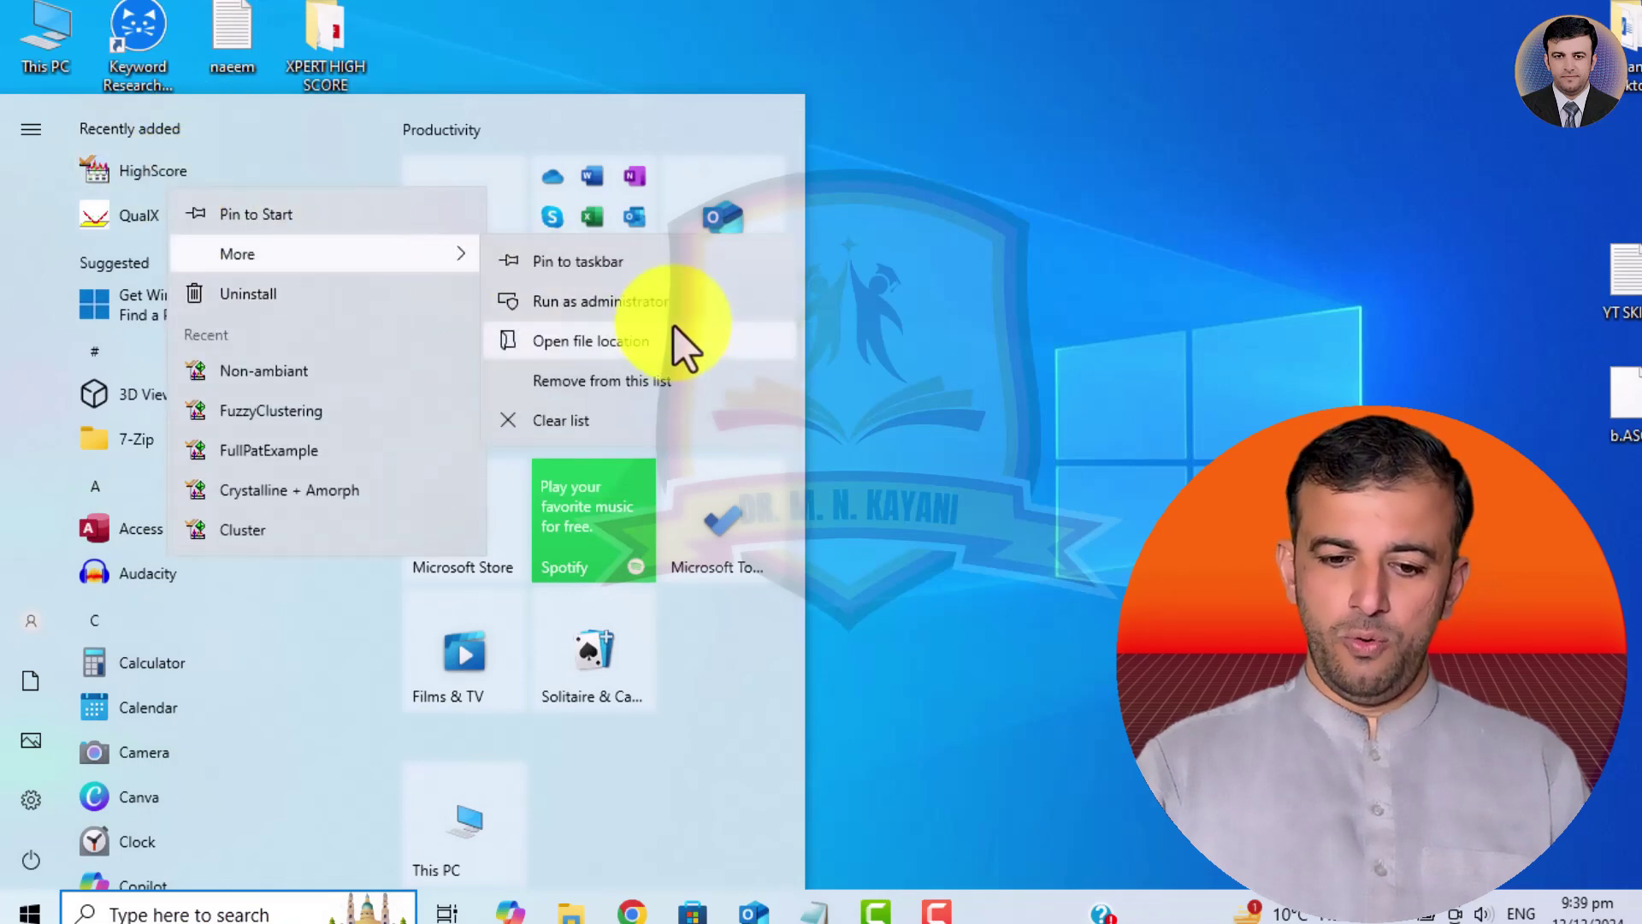
pyautogui.click(624, 343)
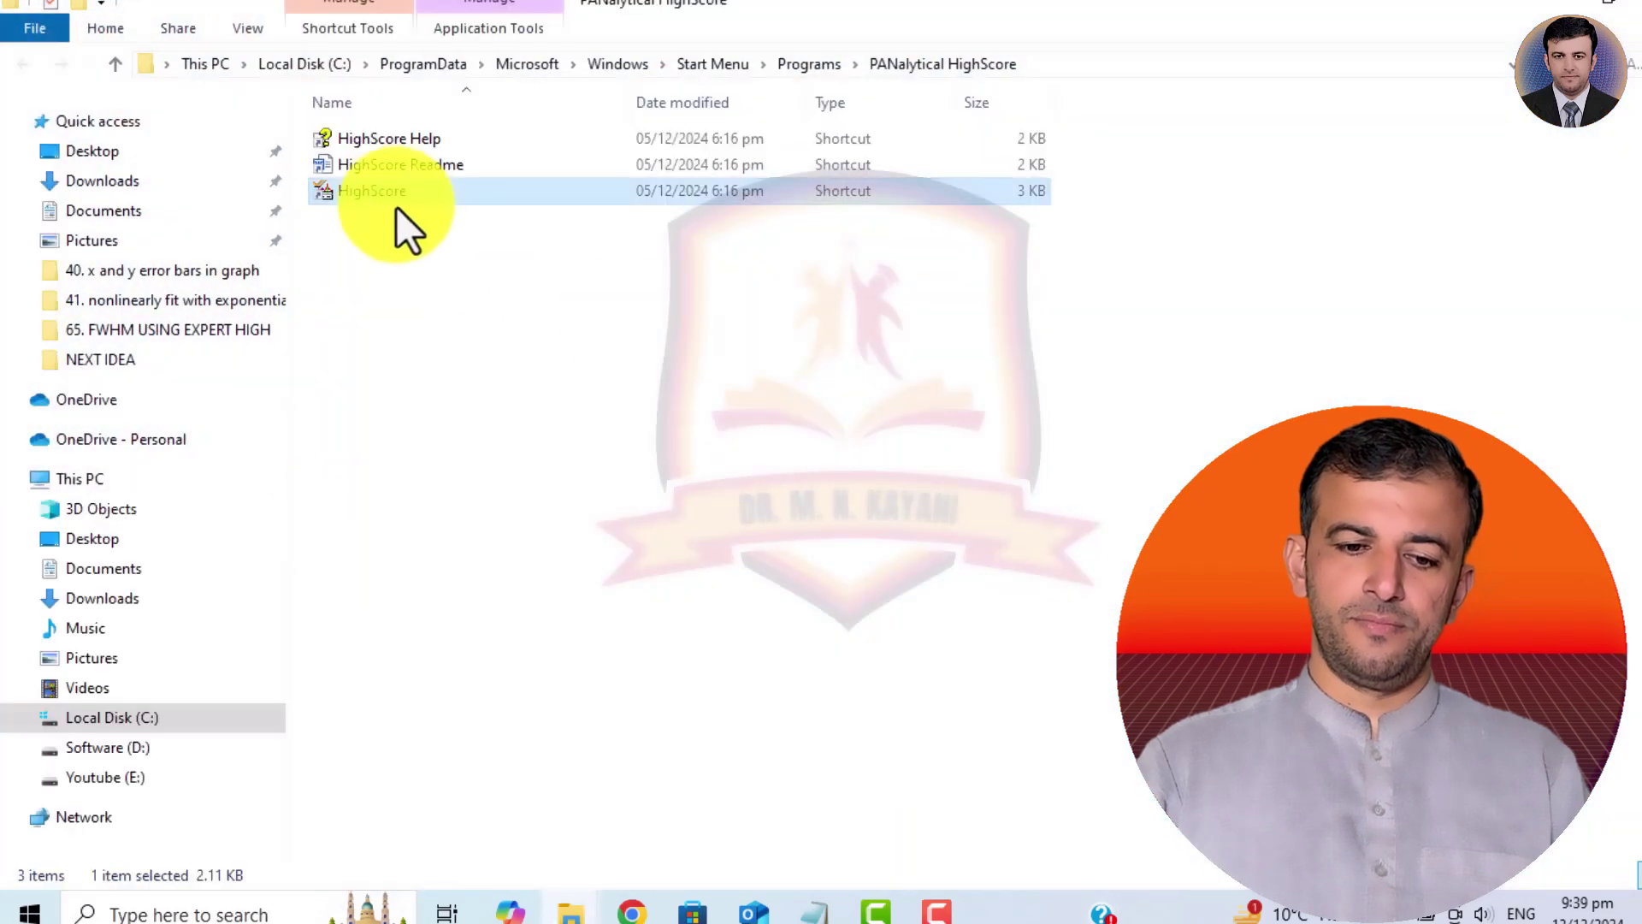
pyautogui.rightClick(383, 192)
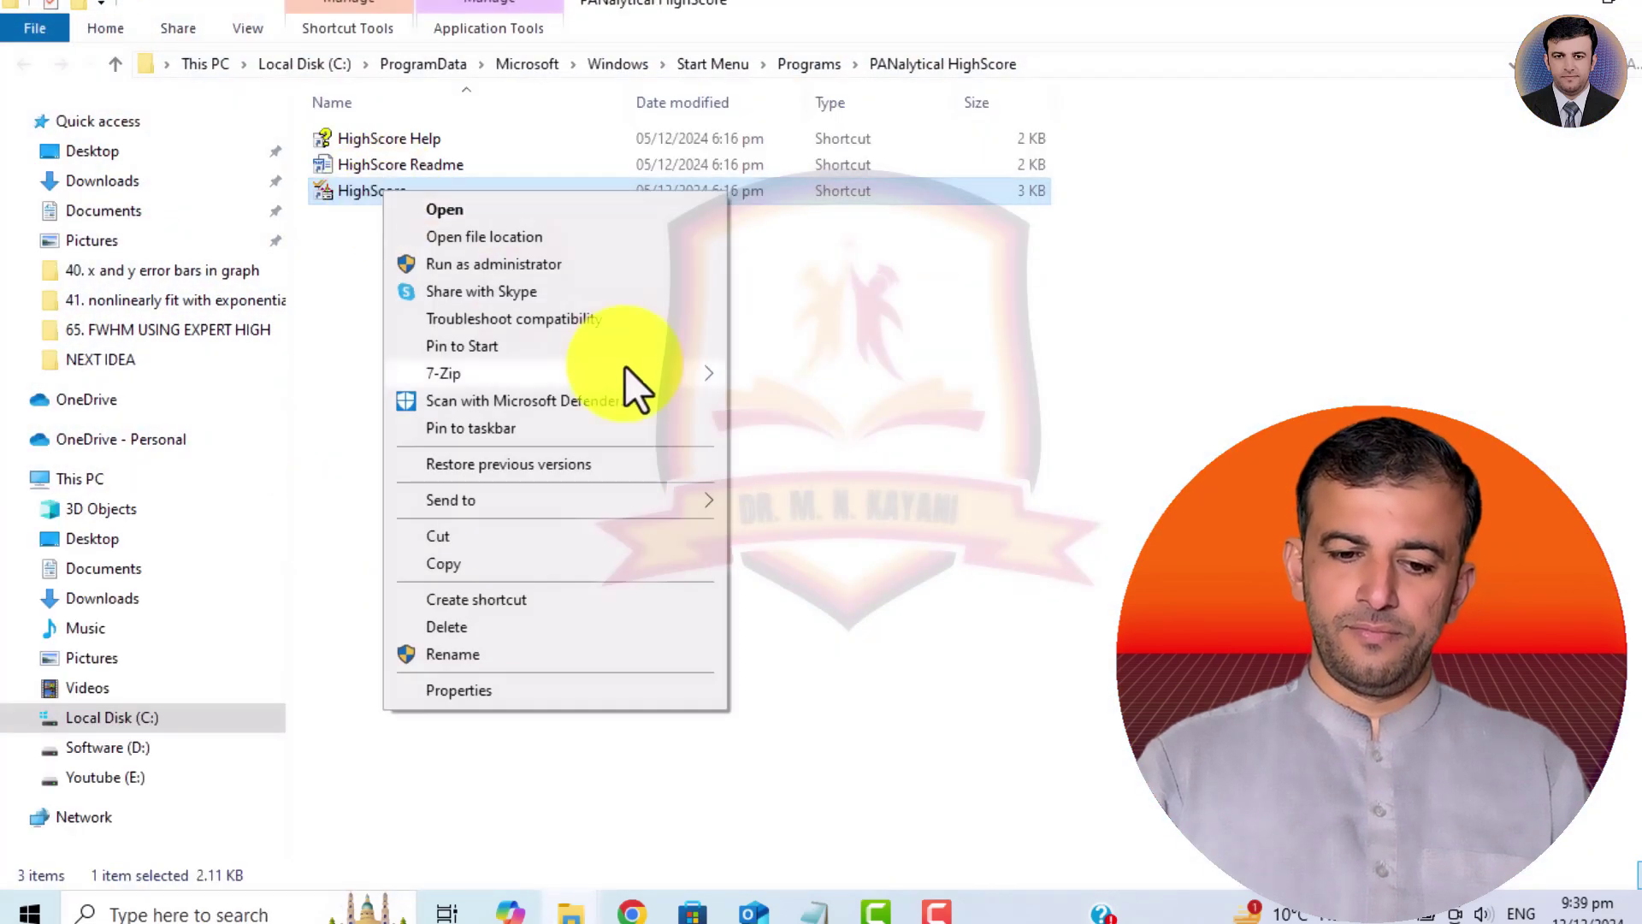
pyautogui.moveTo(649, 504)
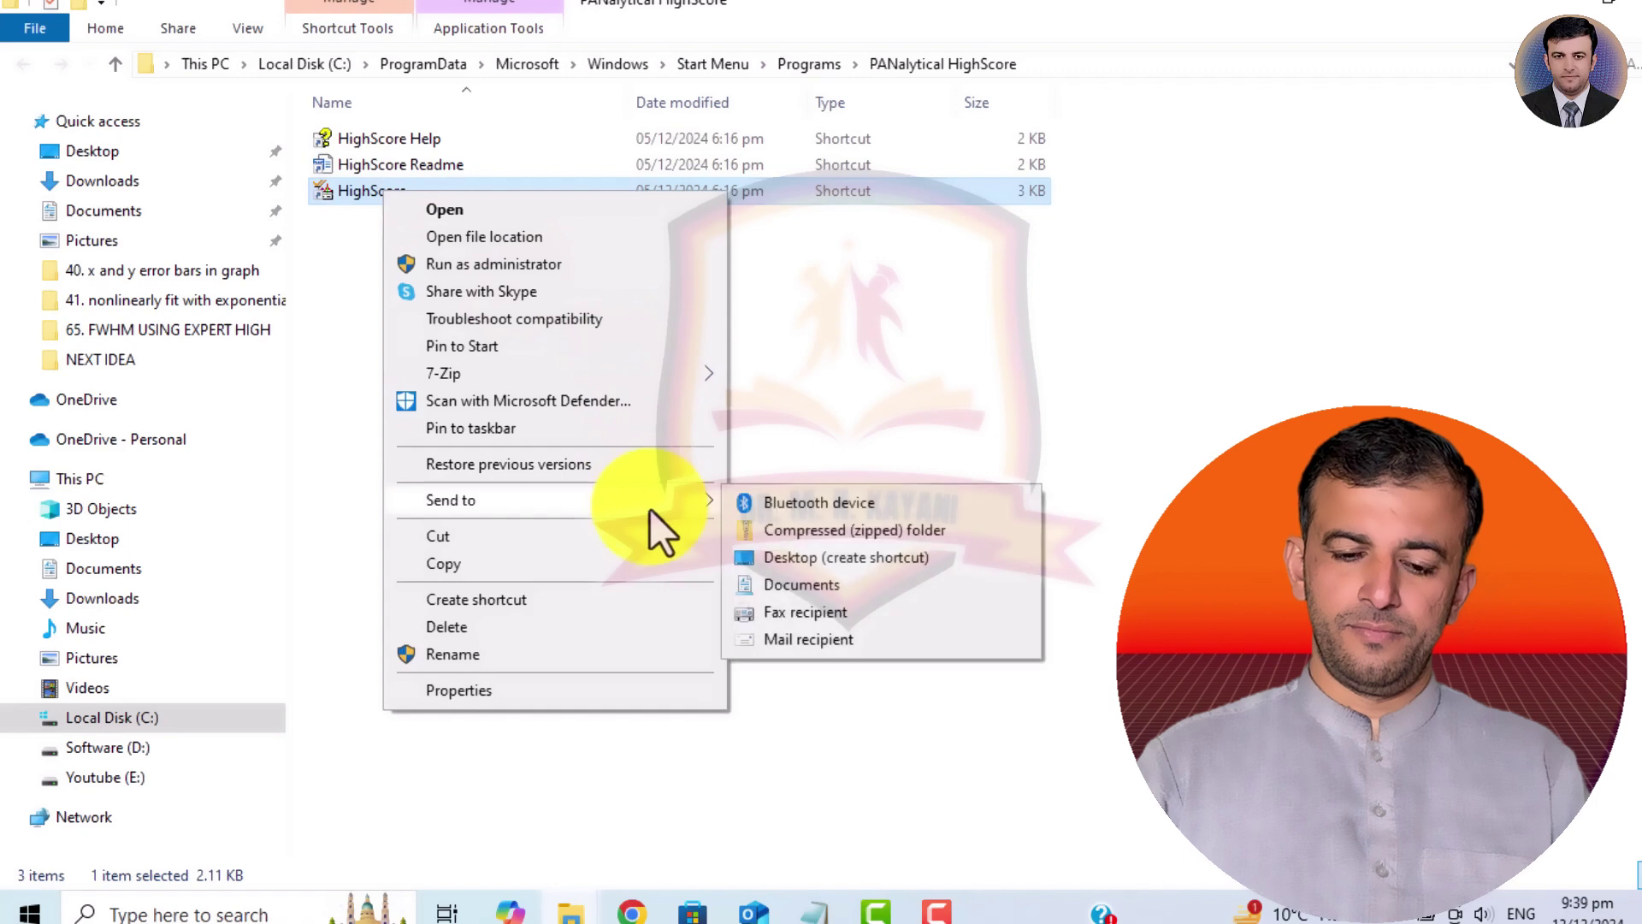
pyautogui.click(870, 568)
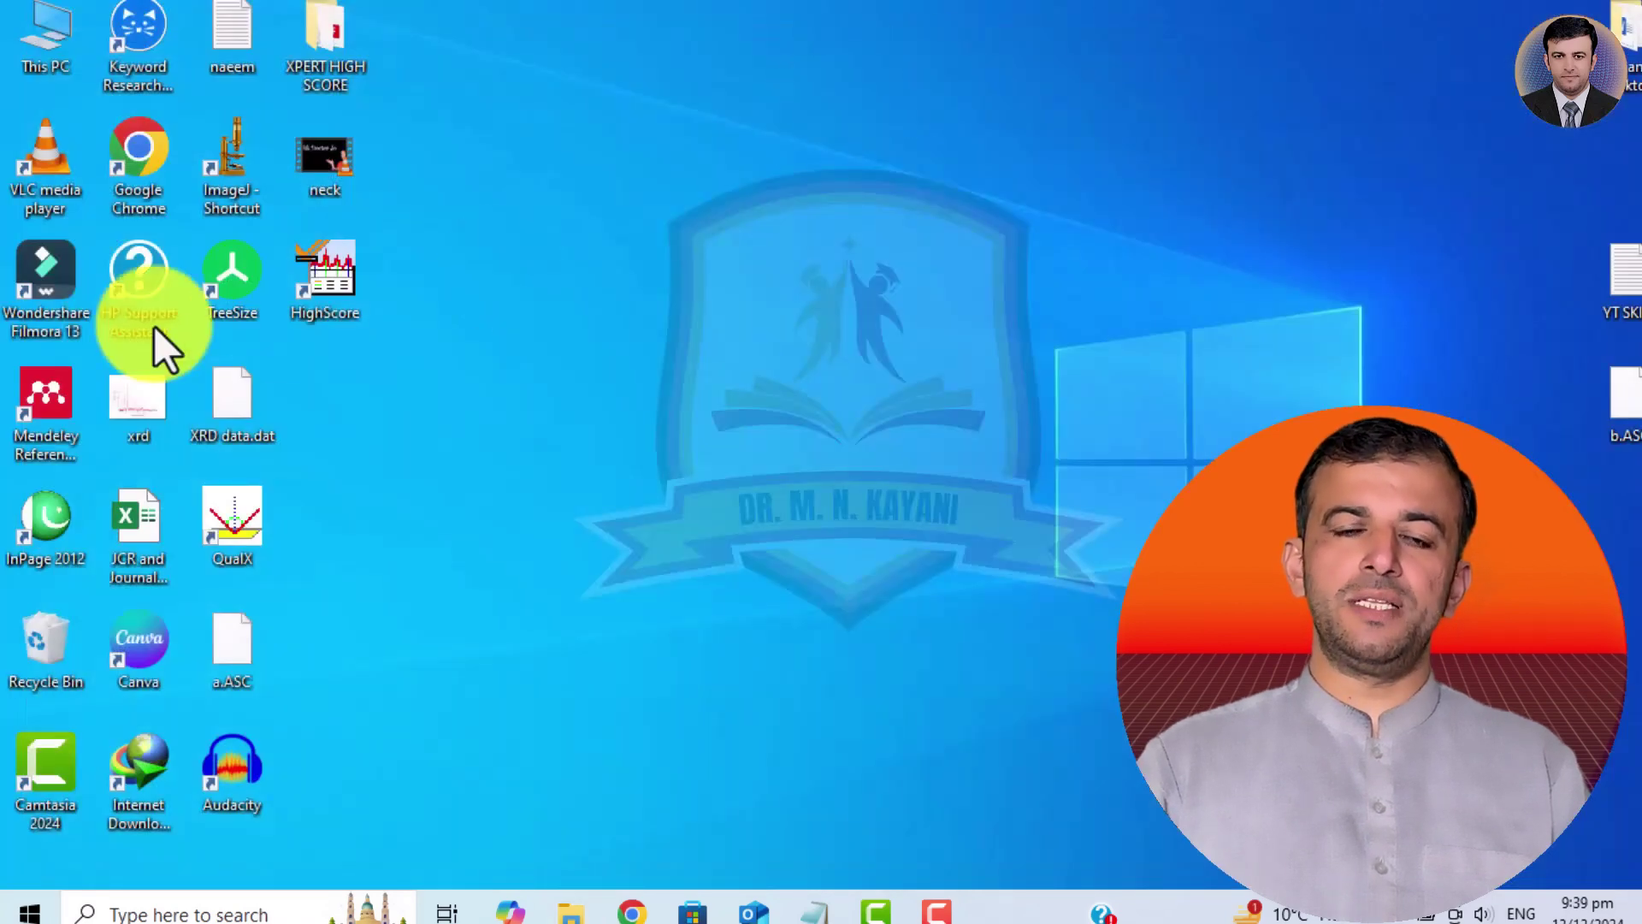
# Launch HighScore from its desktop shortcut and dismiss the newer-version messages.
pyautogui.doubleClick(336, 274)
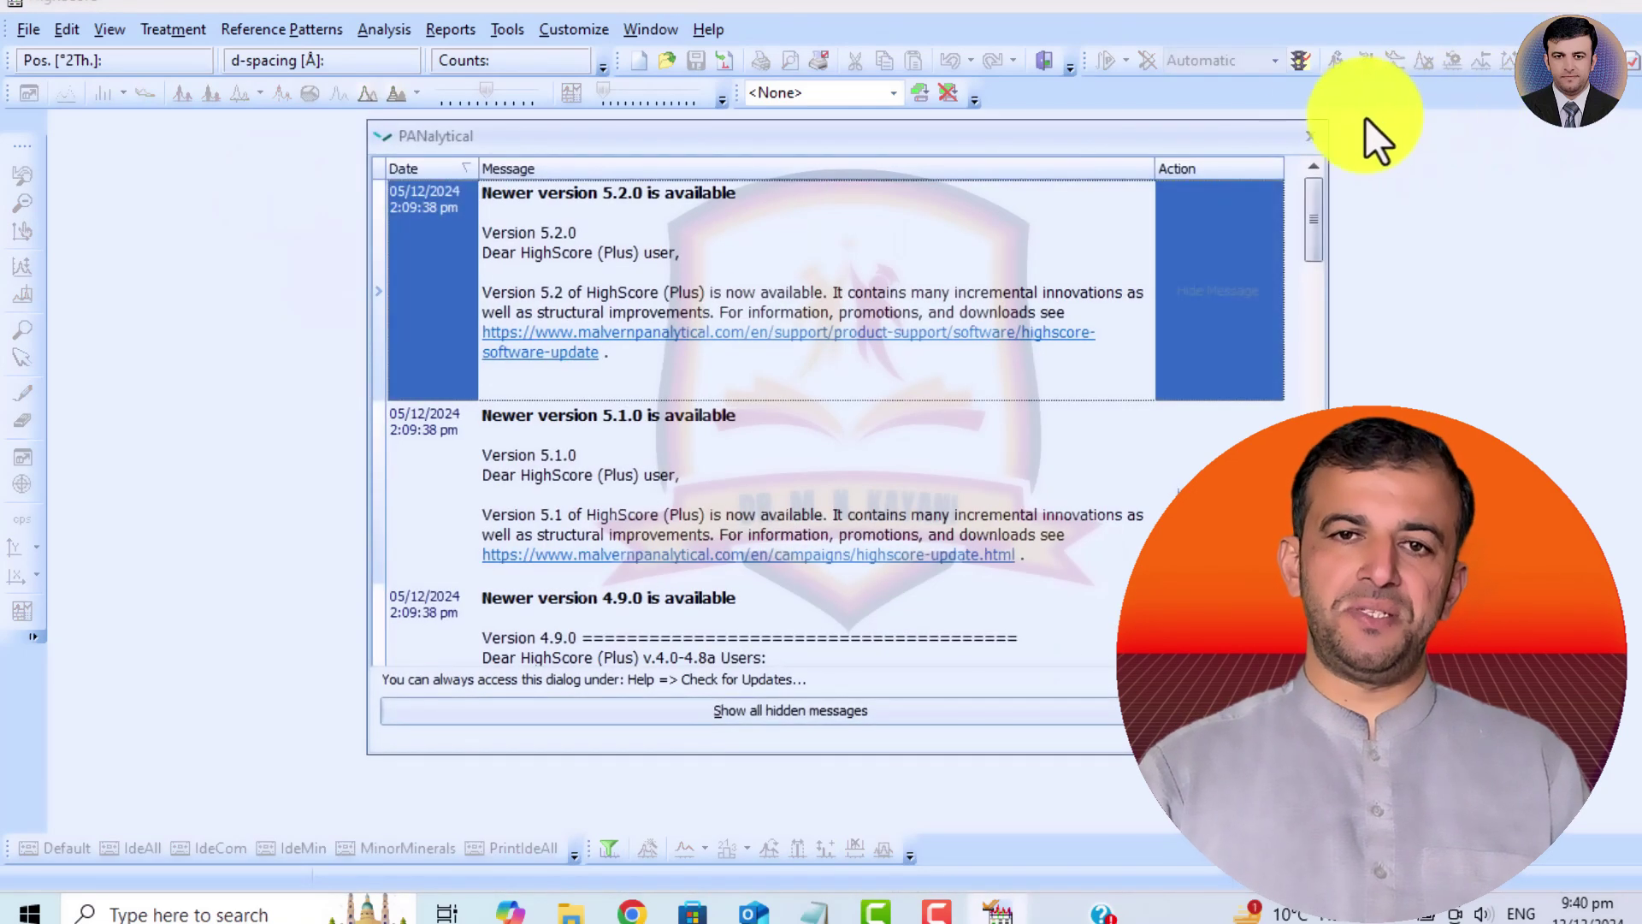
pyautogui.click(1311, 136)
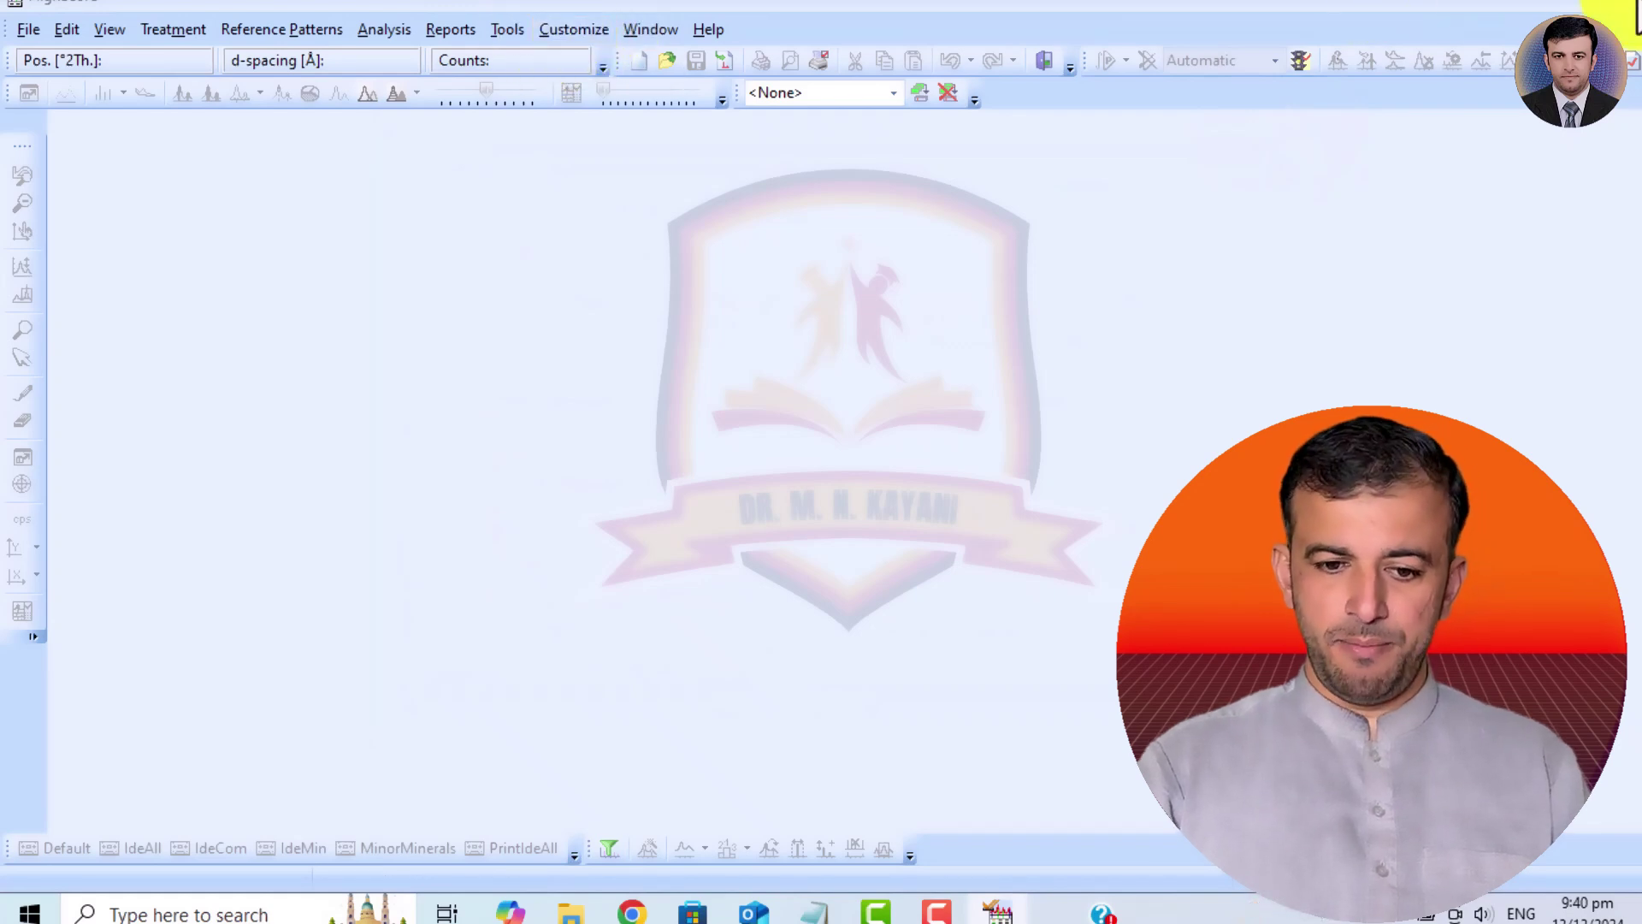
# Minimize HighScore and check the size of the XPERT HIGH SCORE desktop folder in its properties.
pyautogui.click(1632, 11)
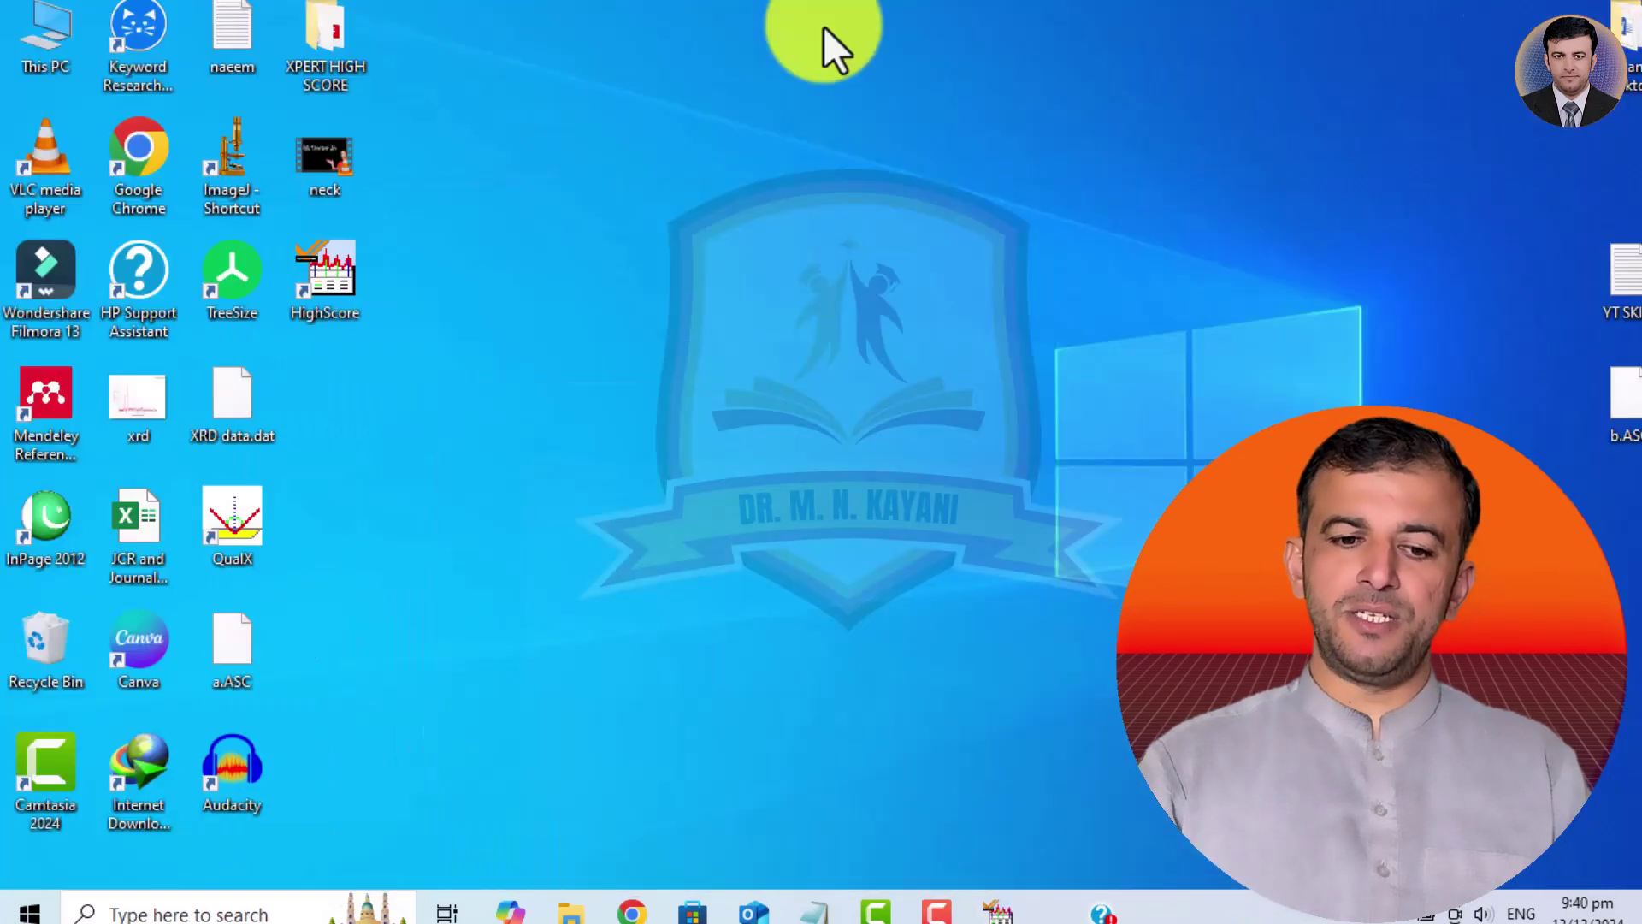
pyautogui.rightClick(330, 60)
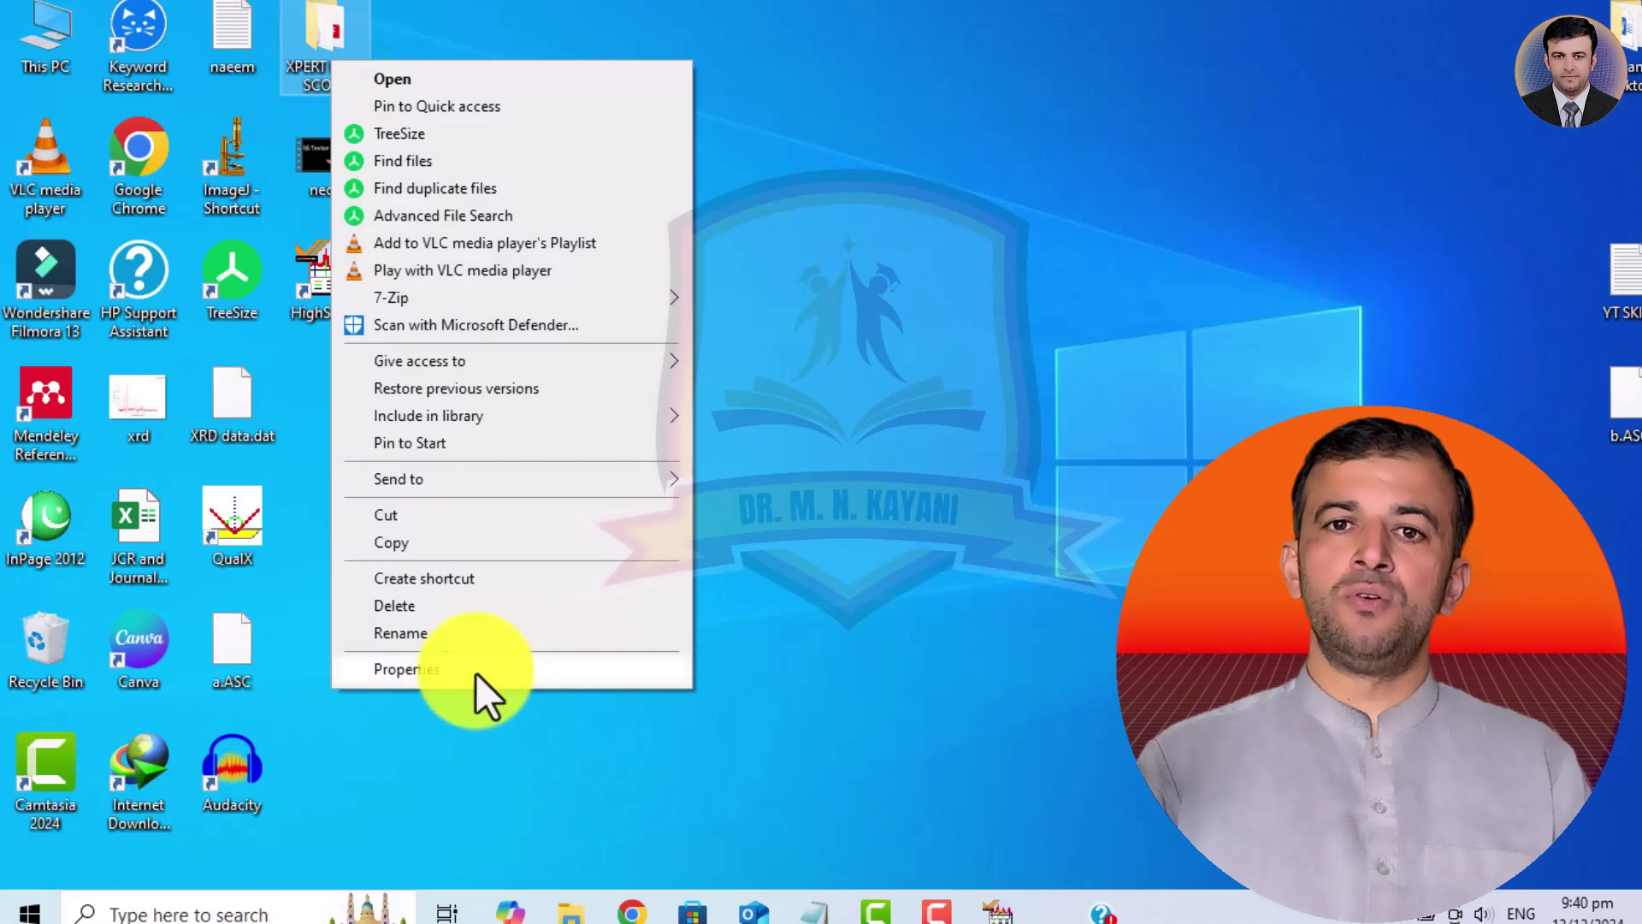
pyautogui.click(462, 678)
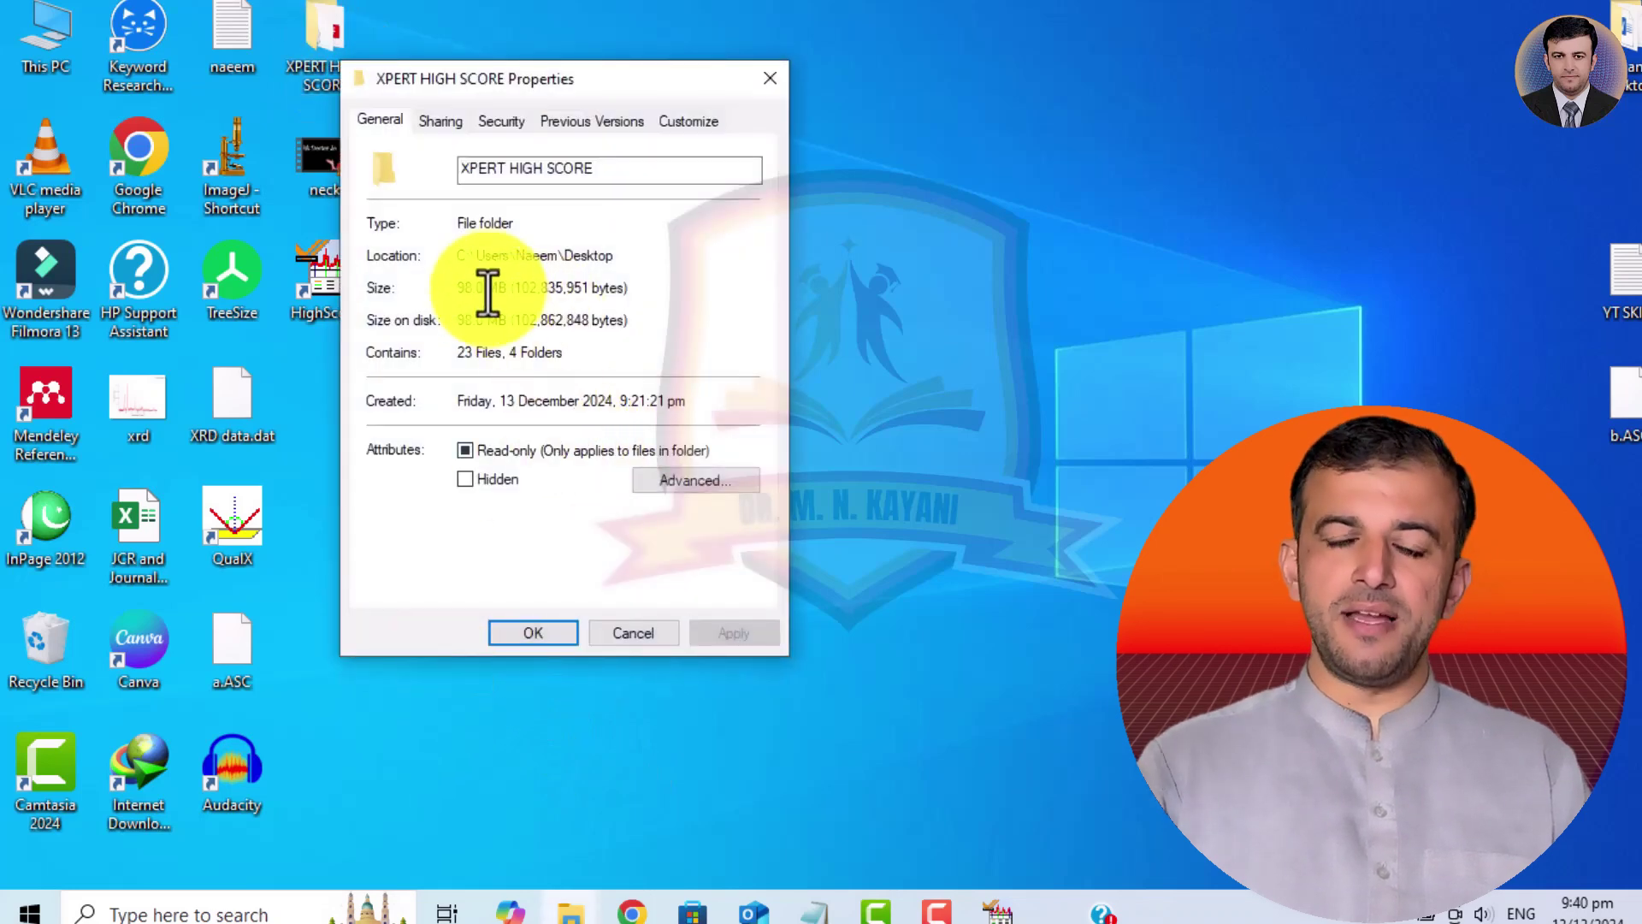
pyautogui.click(770, 78)
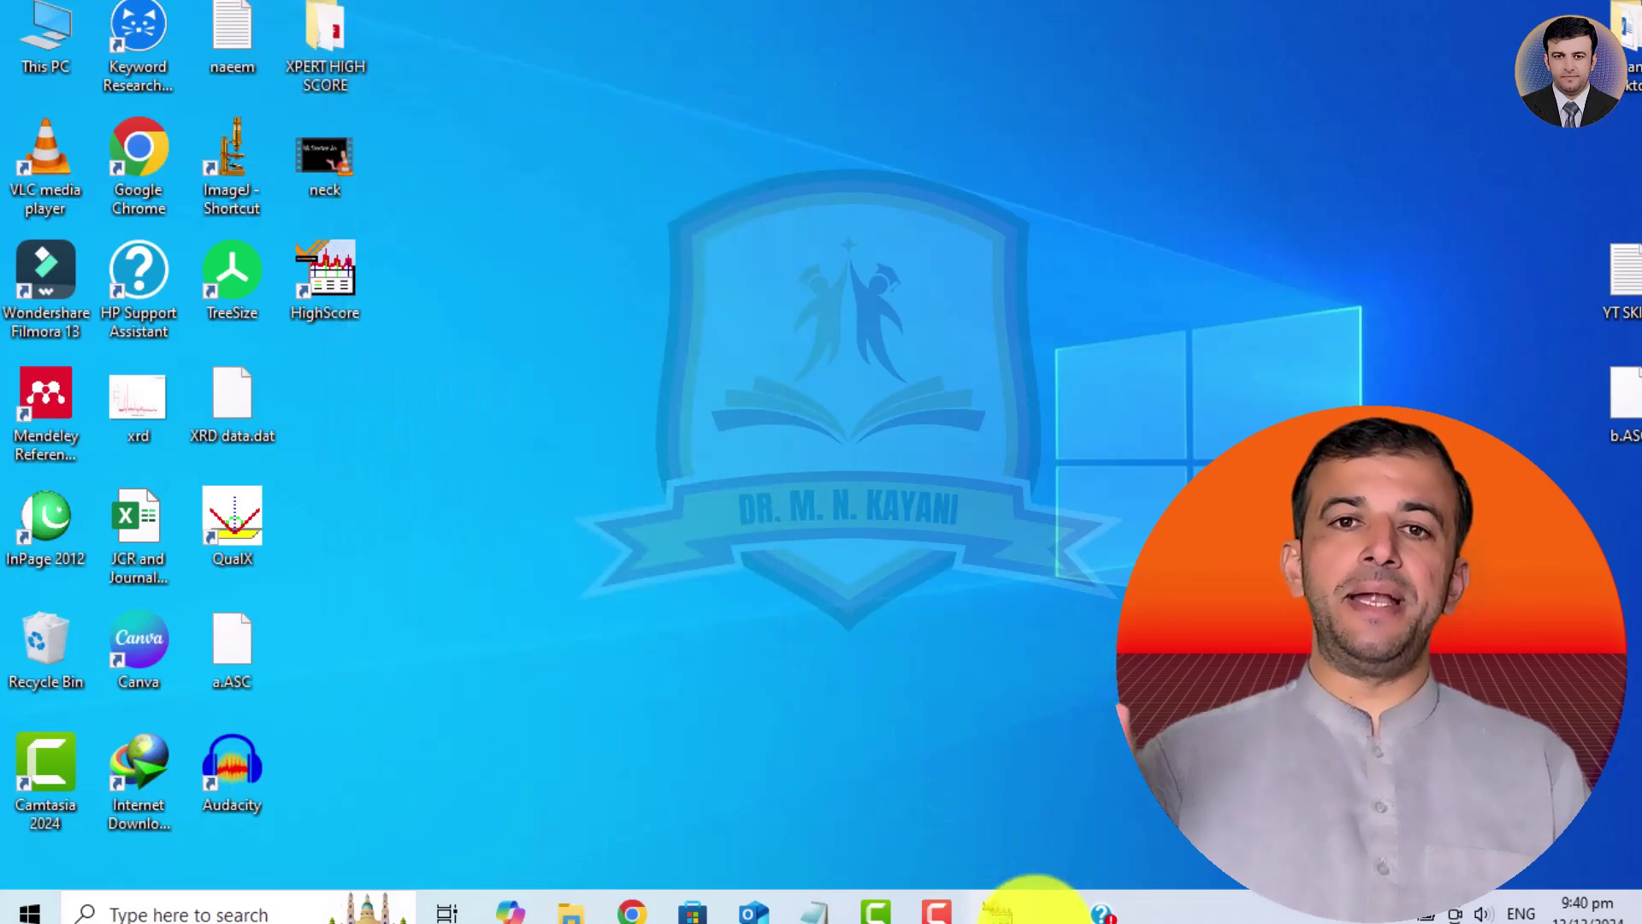
# Switch back to HighScore, remove the COD2021 database from the managed databases list, and close the database manager.
pyautogui.click(994, 910)
pyautogui.click(573, 31)
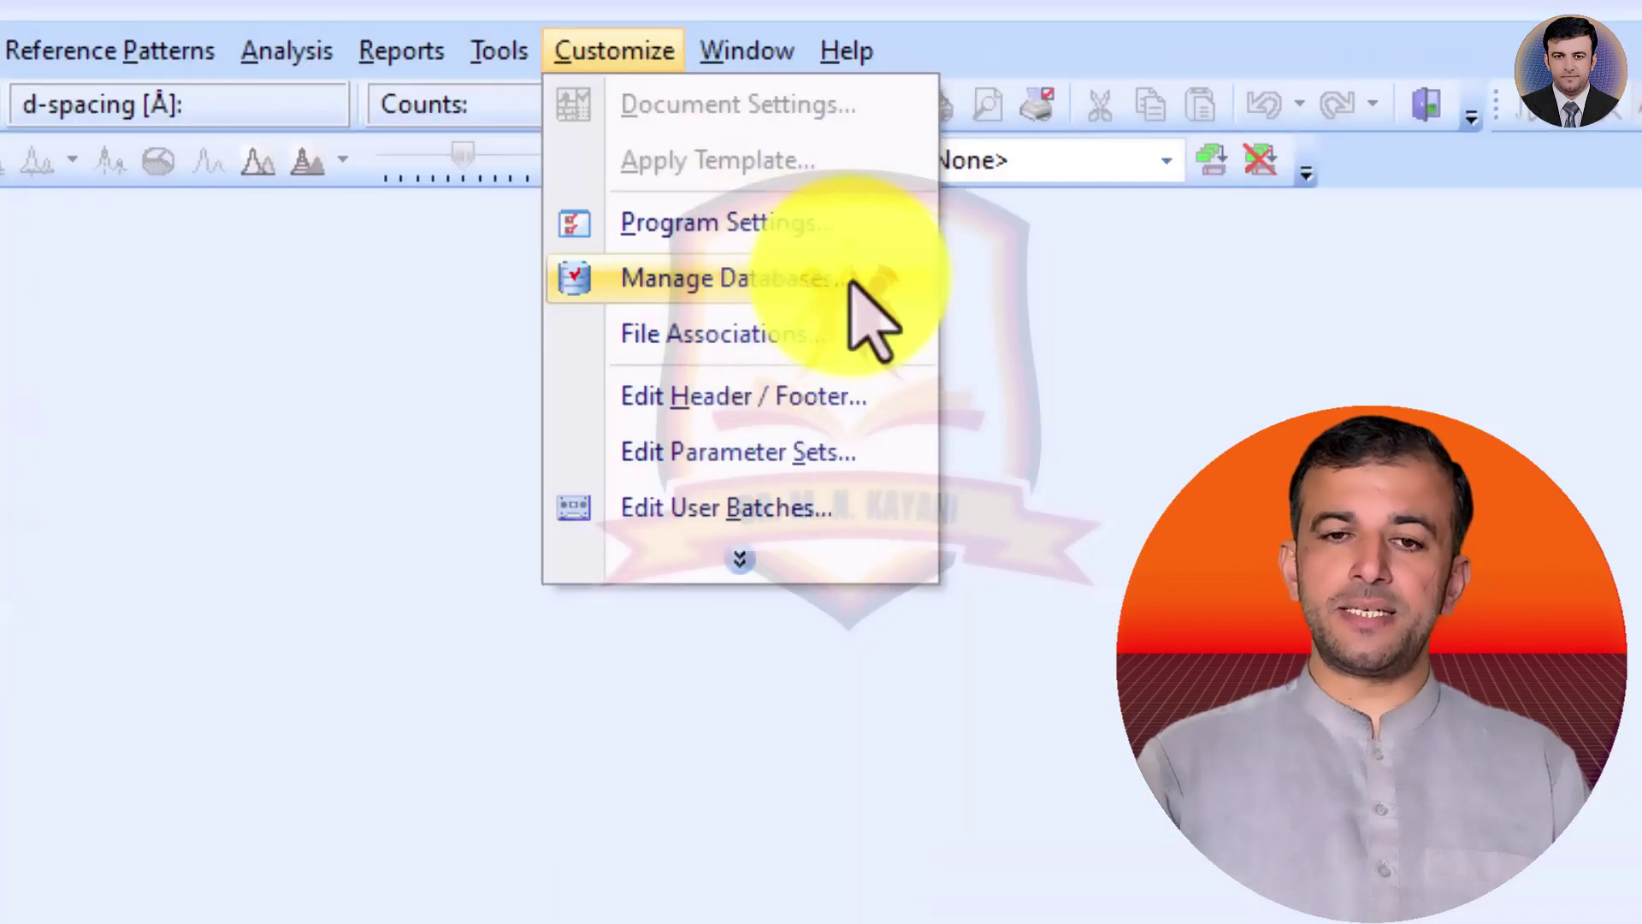
pyautogui.click(780, 290)
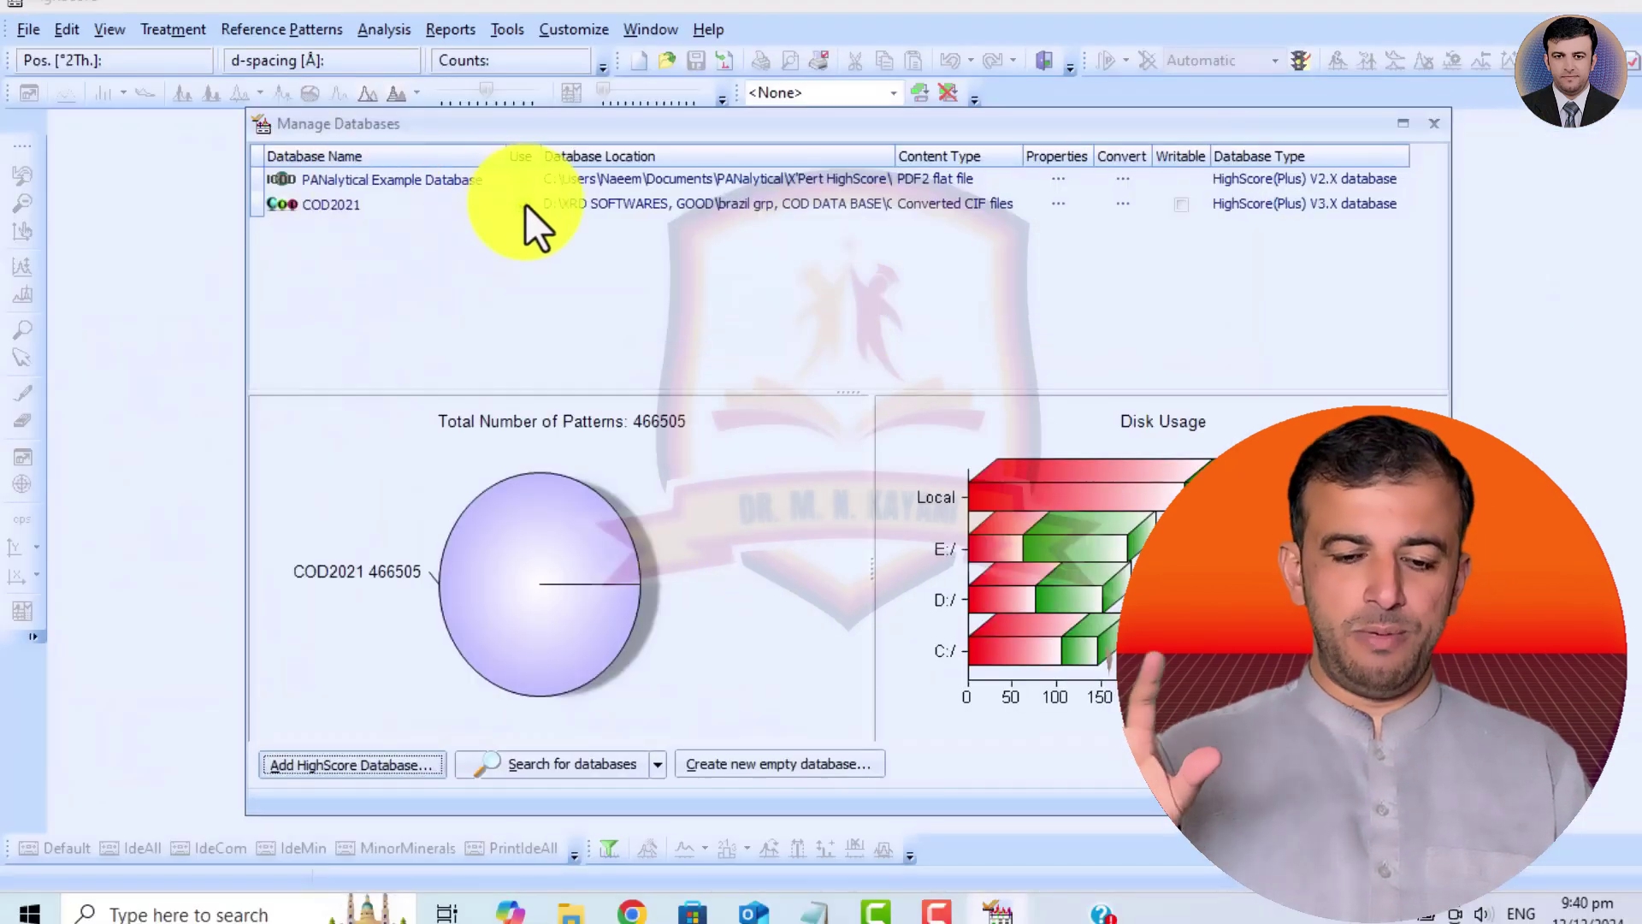
pyautogui.click(343, 203)
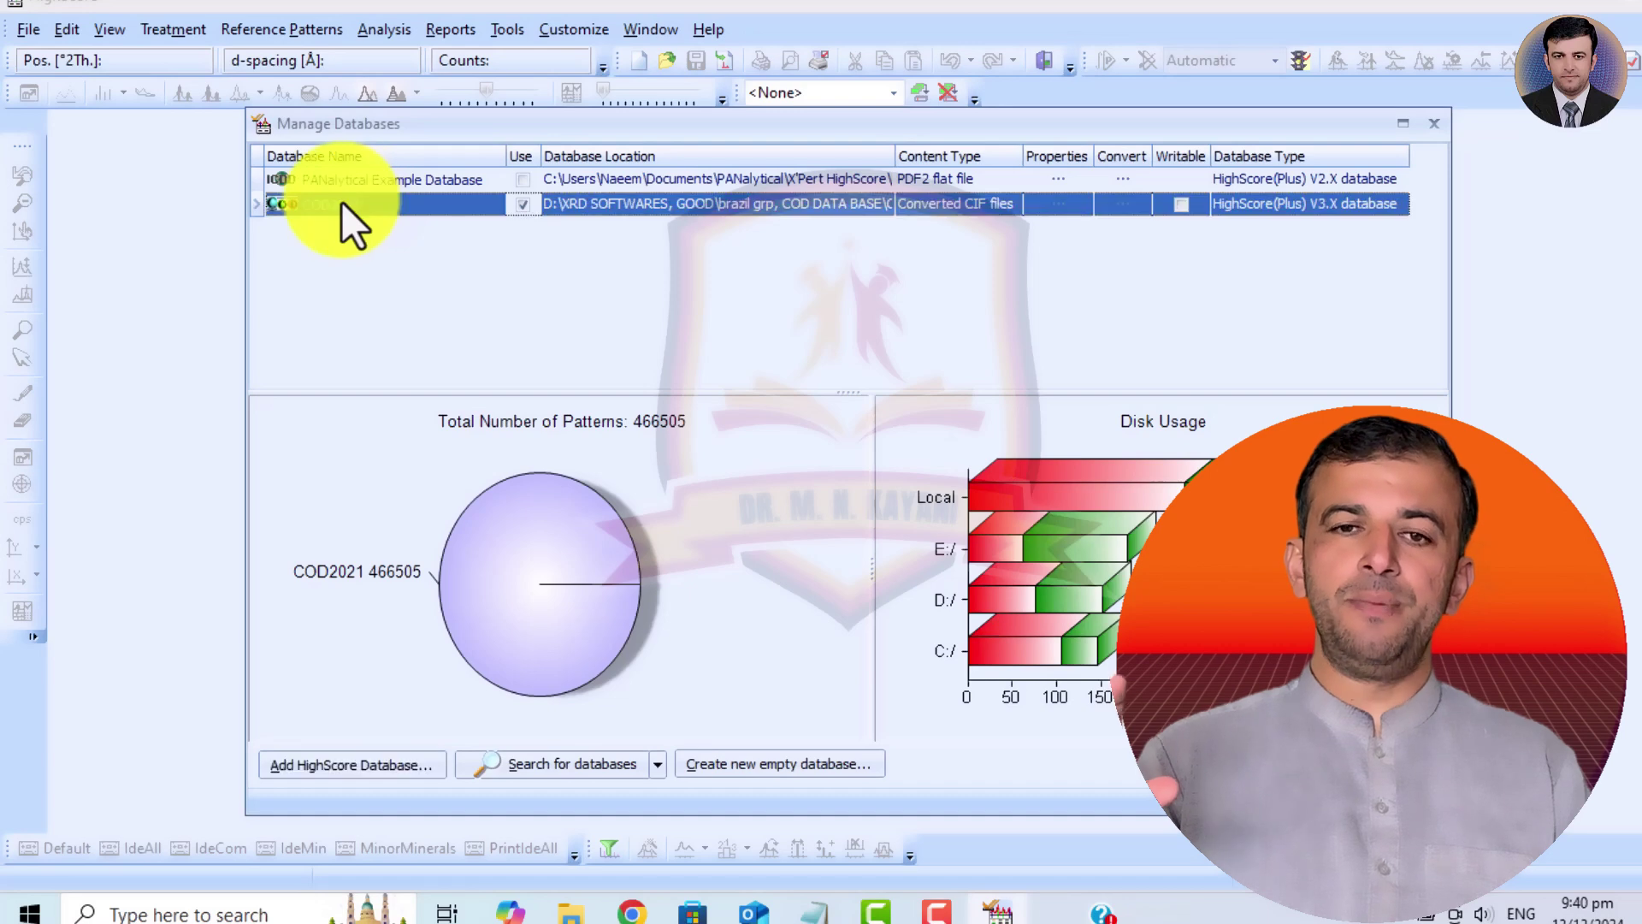
pyautogui.rightClick(342, 202)
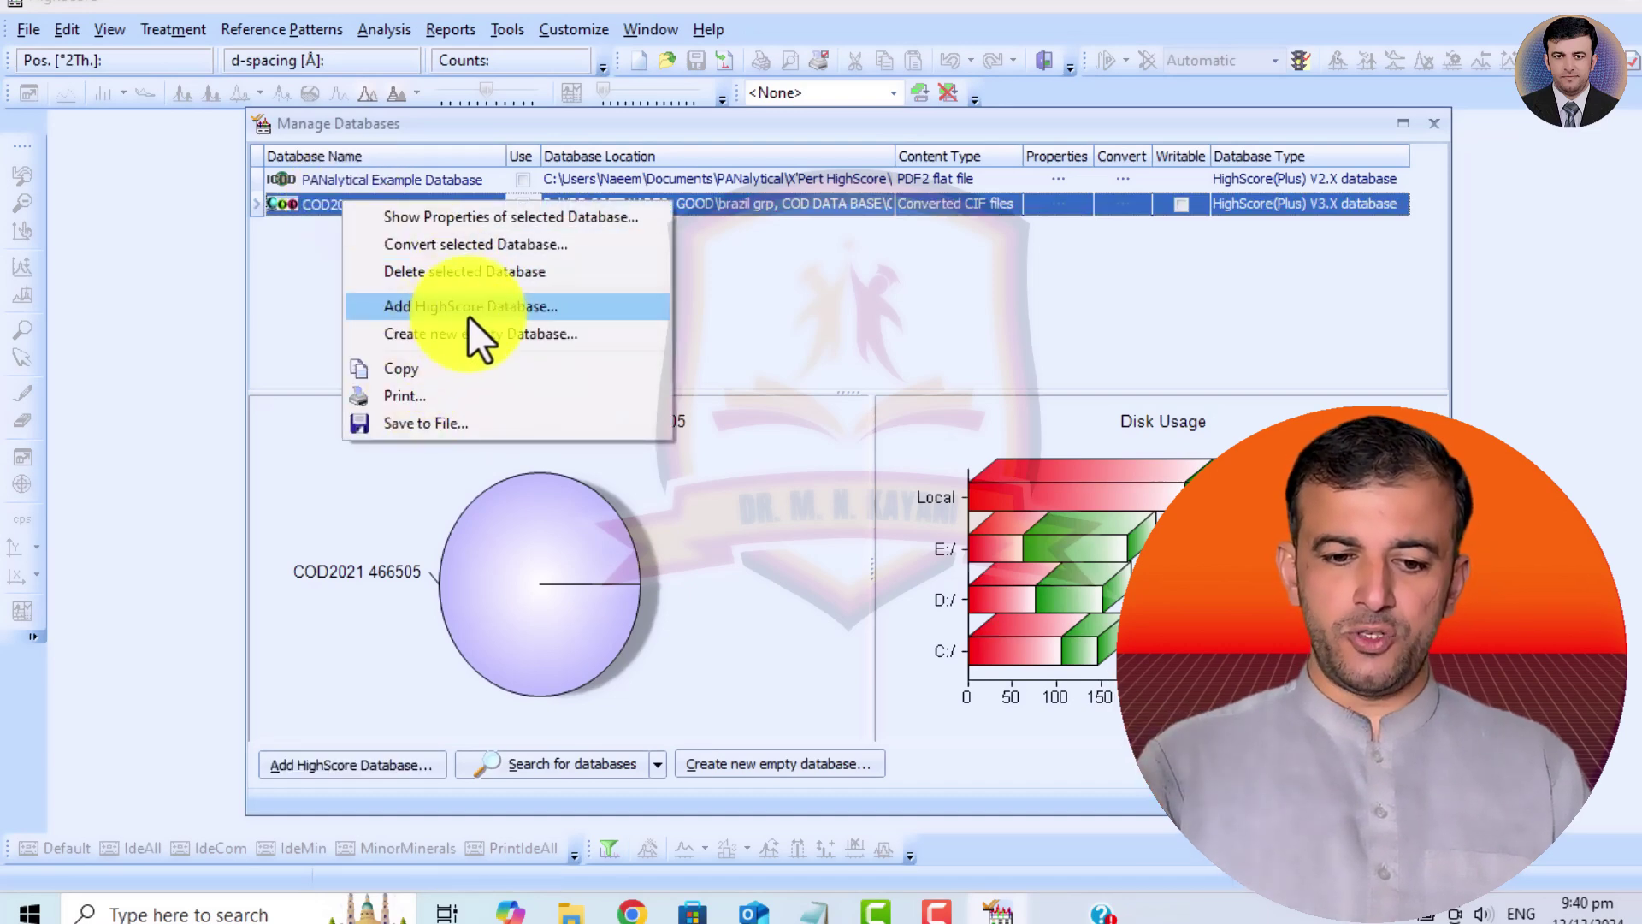
pyautogui.click(458, 272)
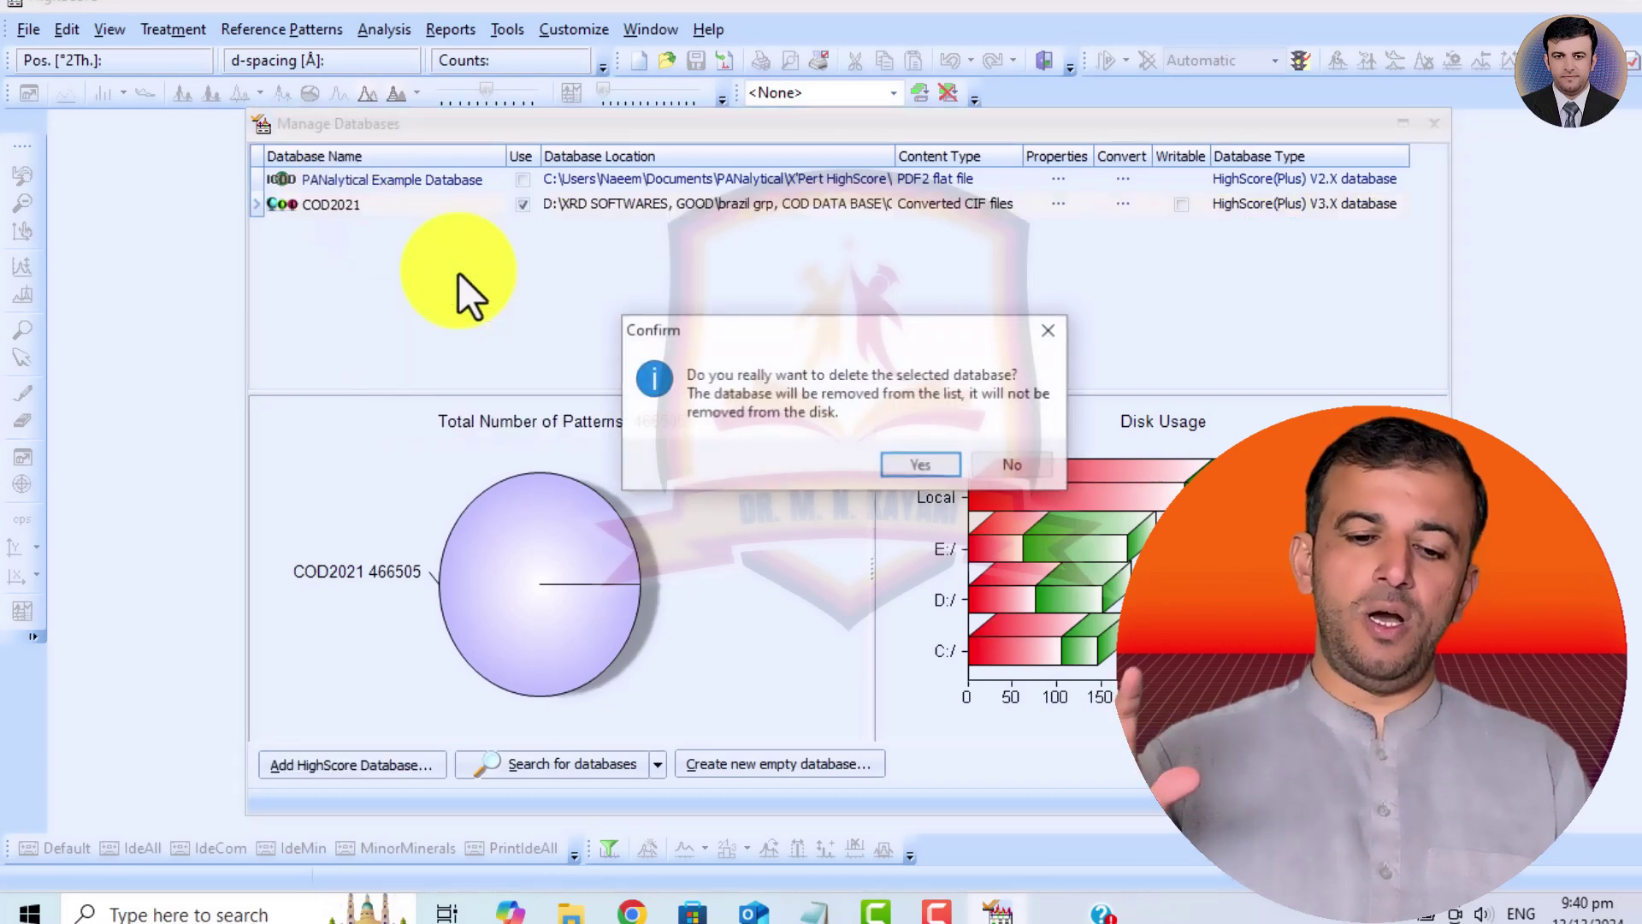
pyautogui.click(903, 468)
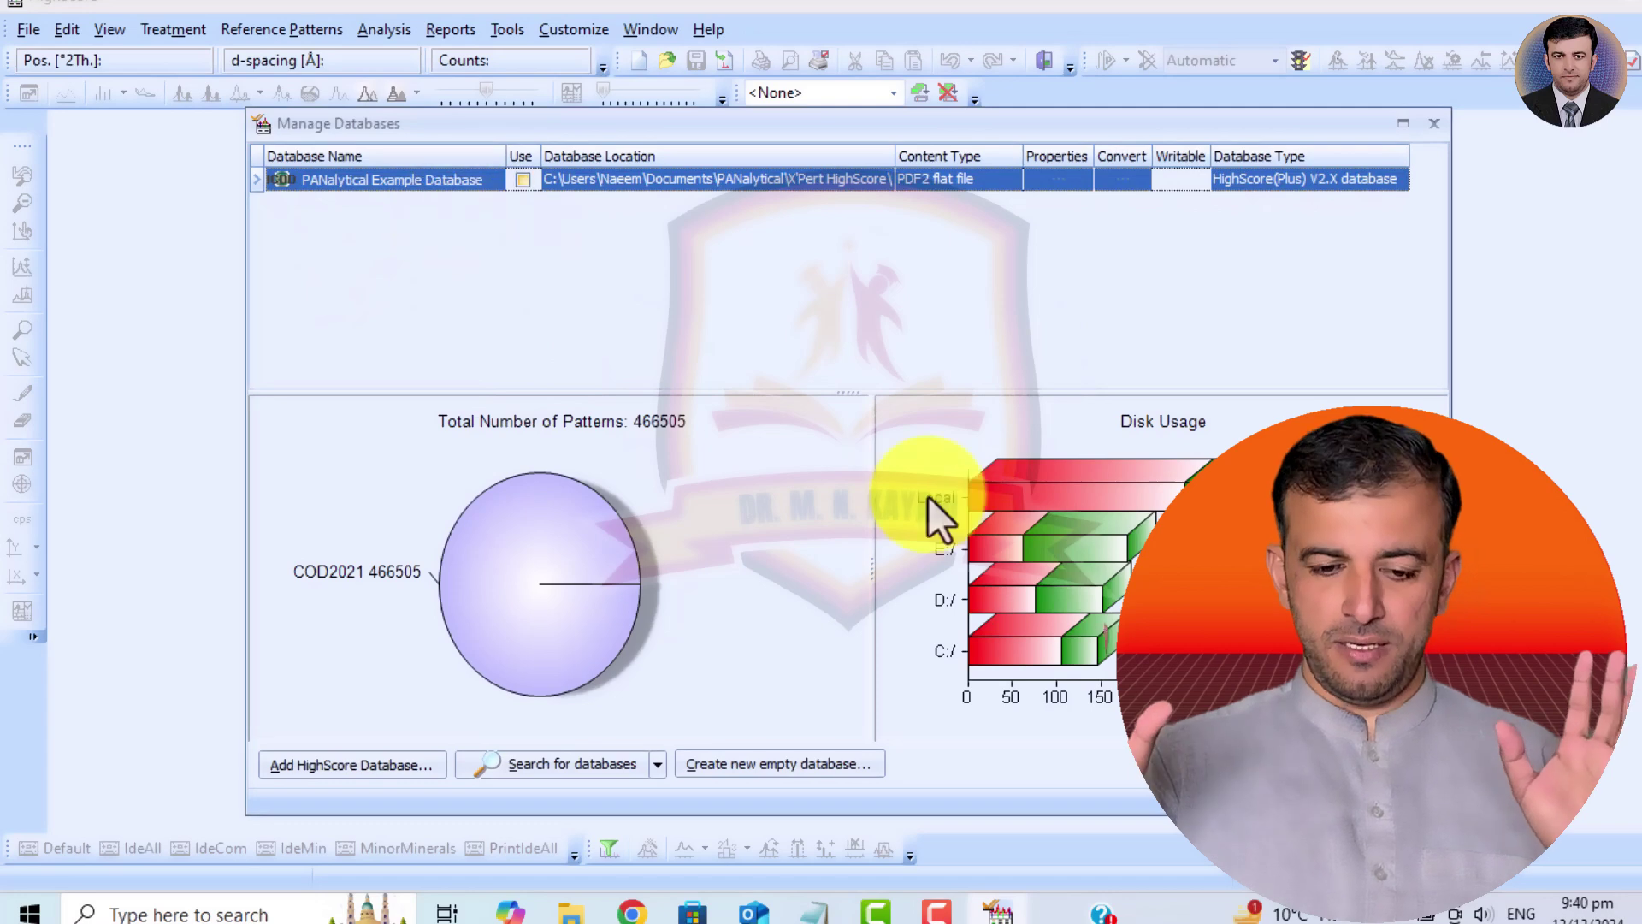
pyautogui.press('Escape')
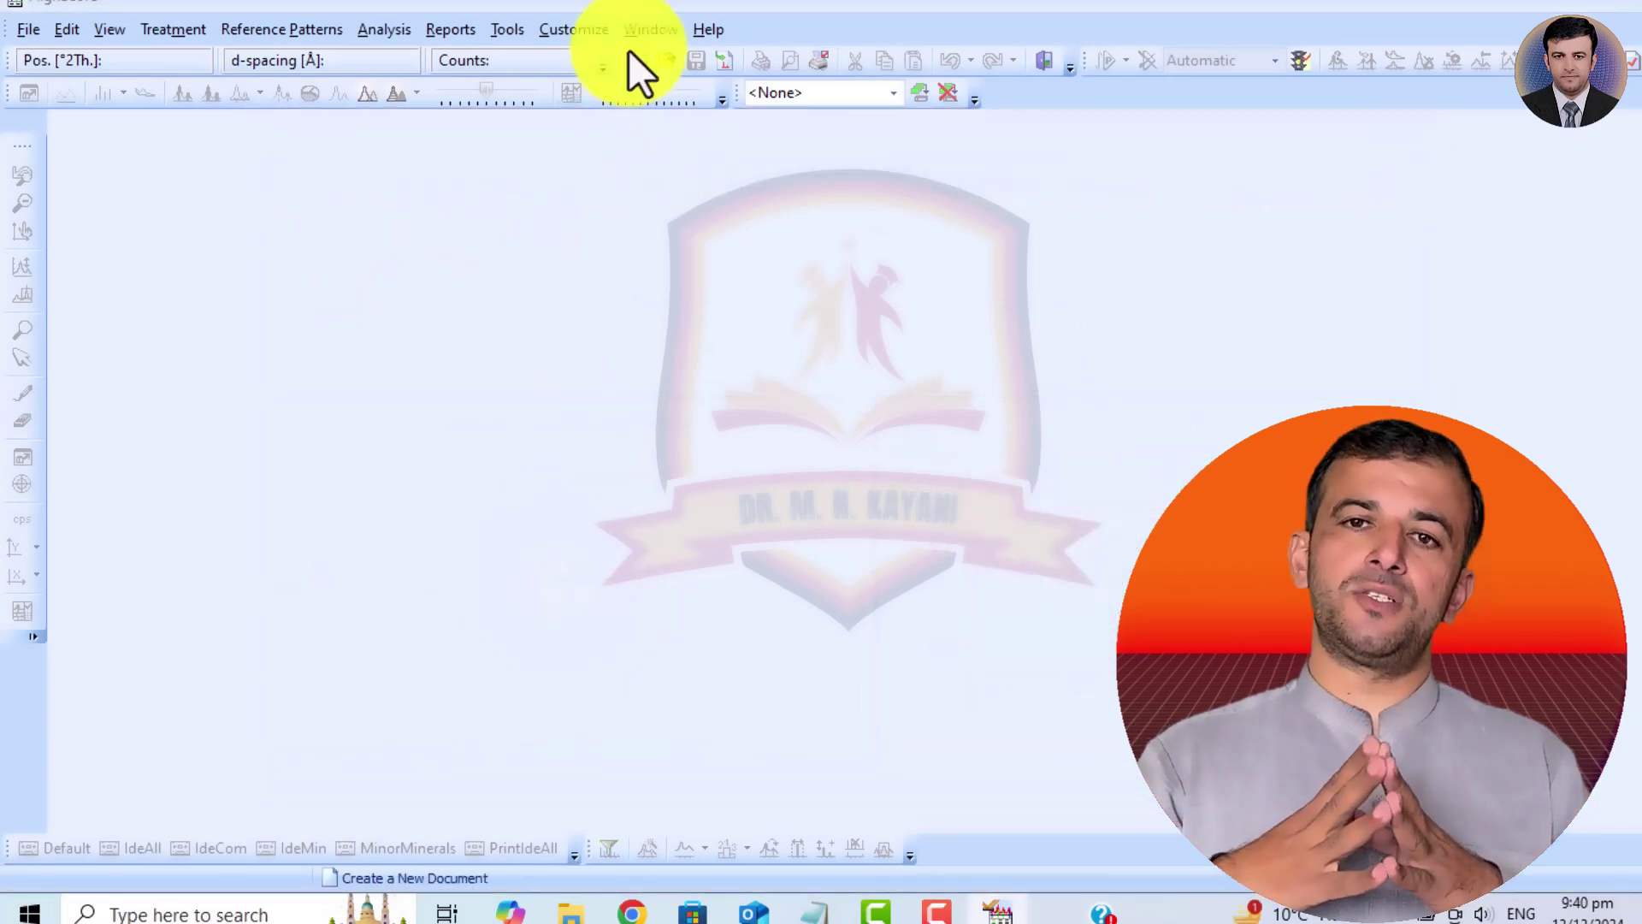
# Check the PANalytical Example Database entry in the Manage Databases window, then close that window and put HighScore aside.
pyautogui.click(574, 31)
pyautogui.click(633, 162)
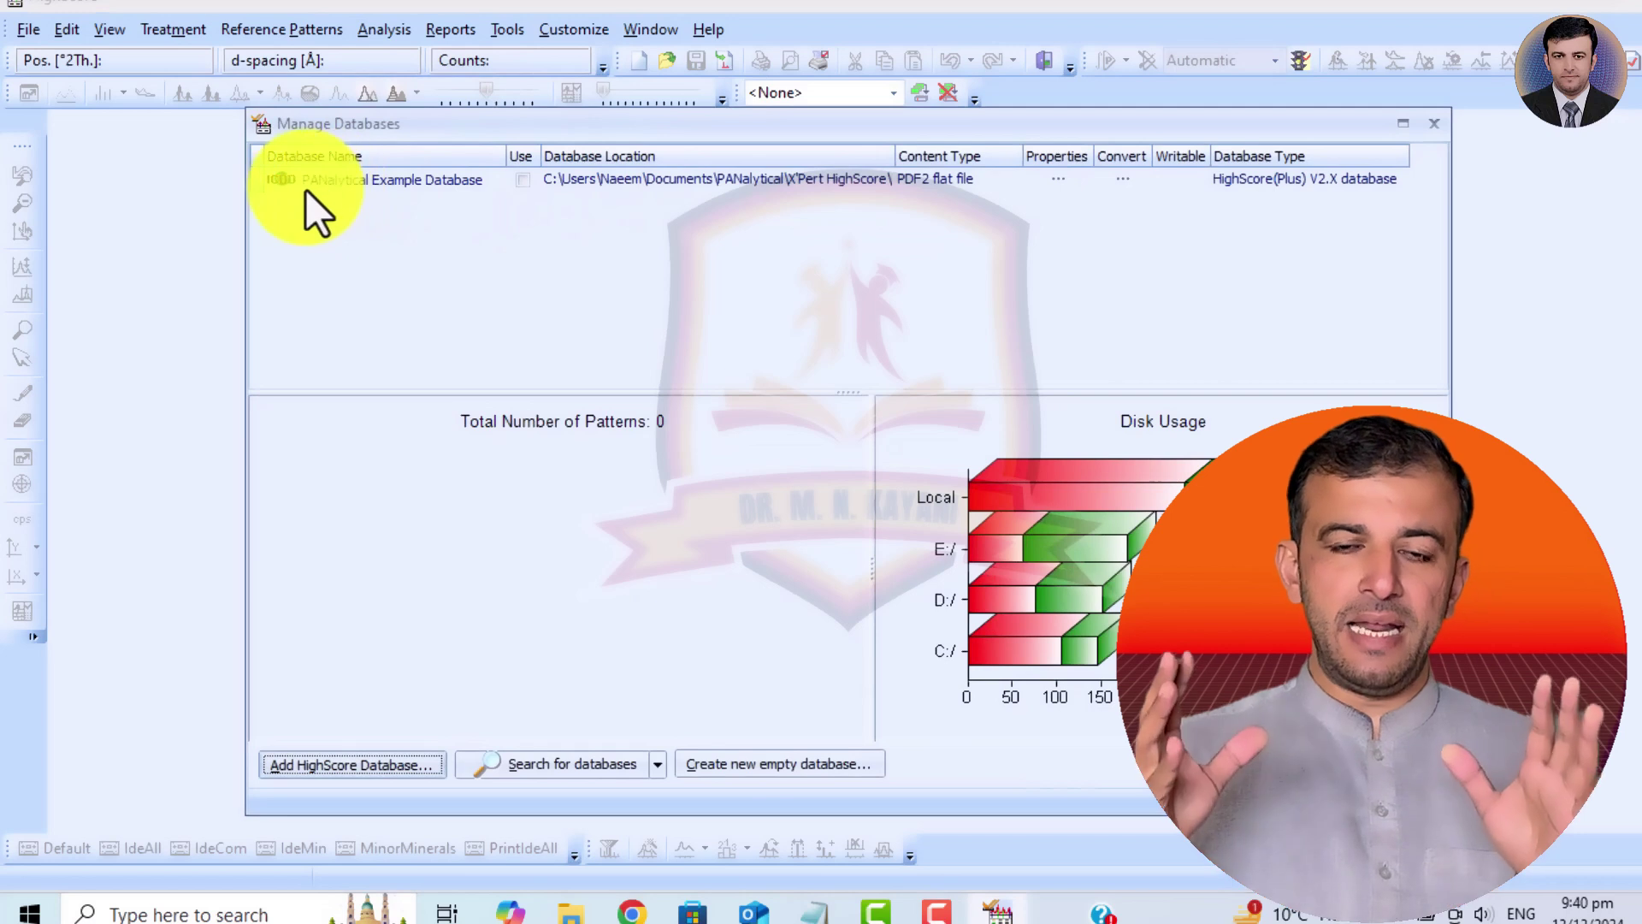
pyautogui.moveTo(305, 188); pyautogui.dragTo(363, 187)
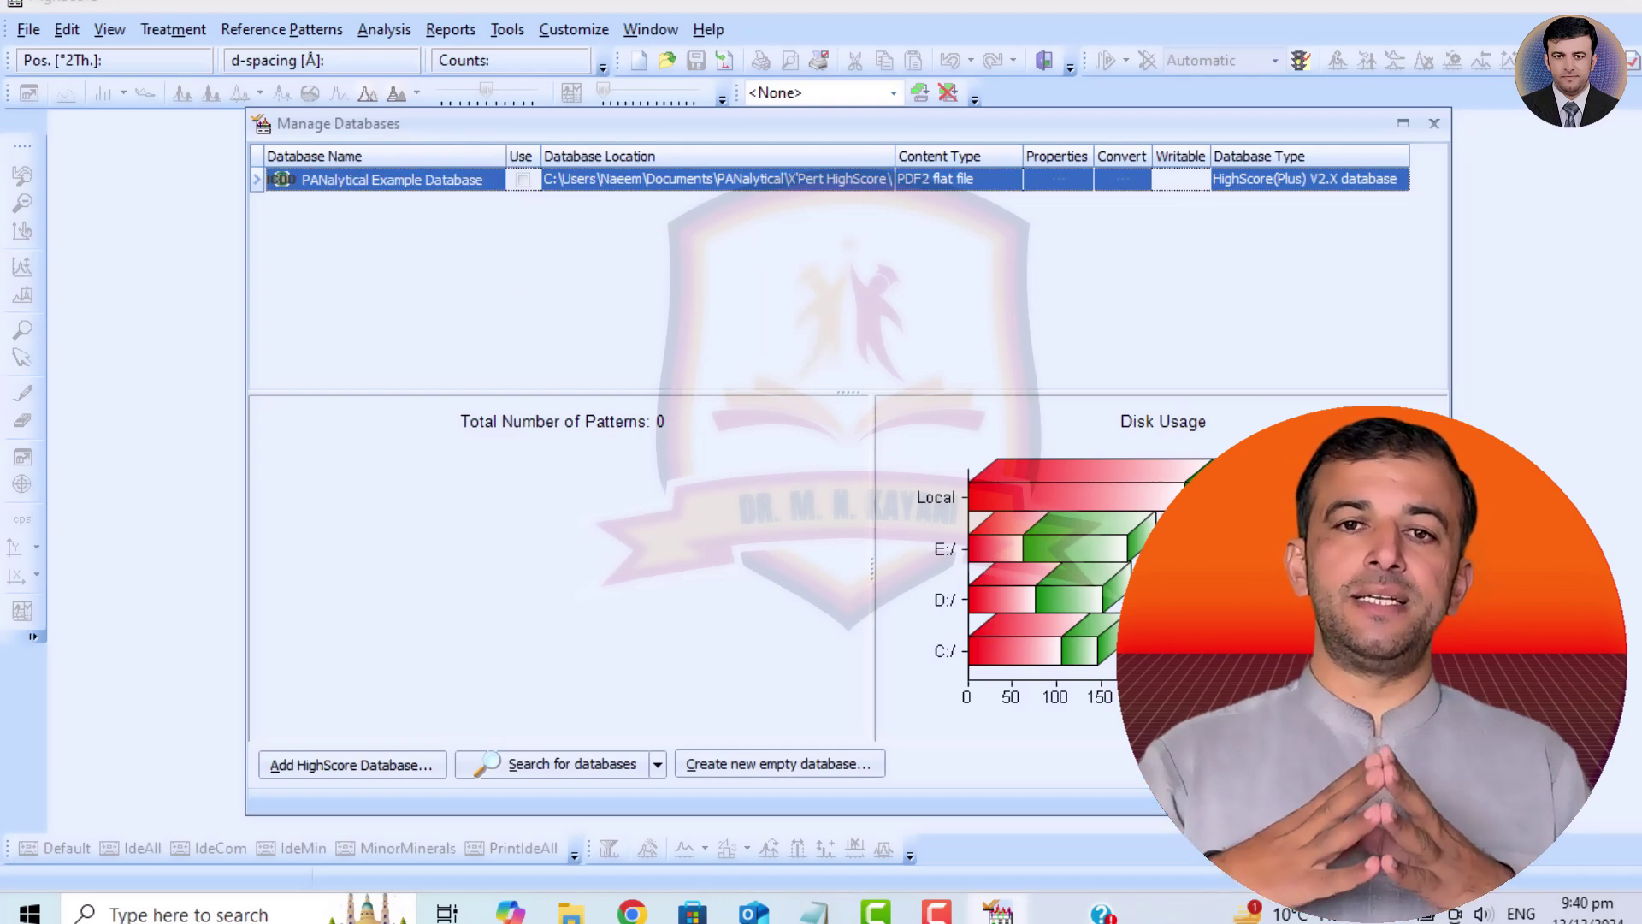
pyautogui.press('Escape')
pyautogui.click(1629, 16)
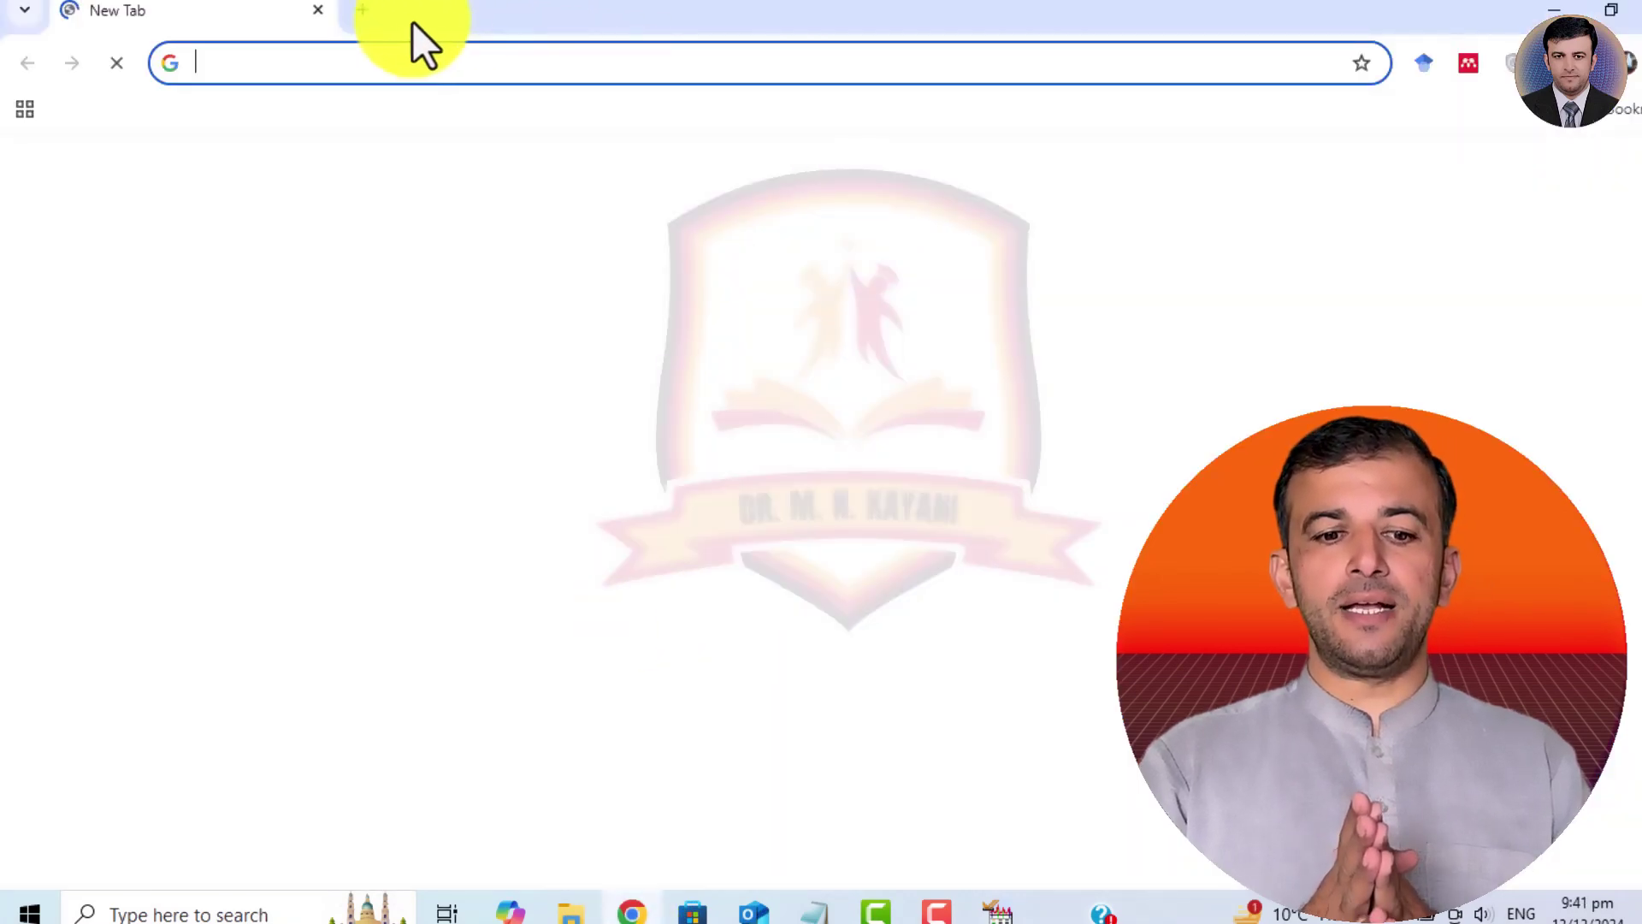
# Switch to Chrome and search the web for "COD data base XRD" in a new tab.
pyautogui.click(359, 9)
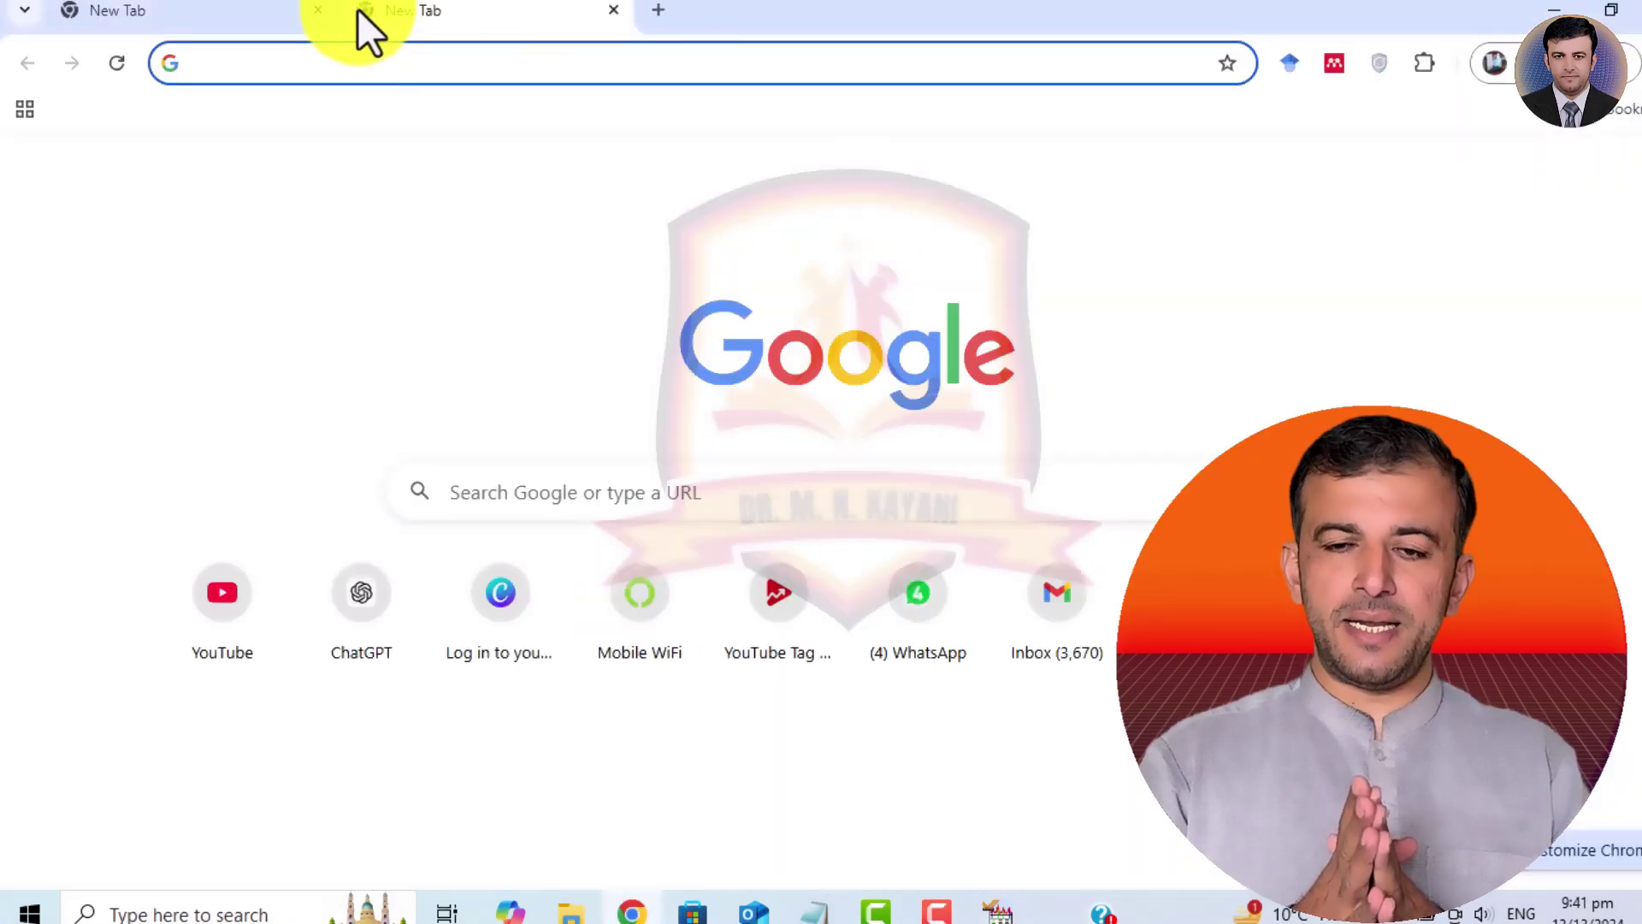
pyautogui.write('COD d')
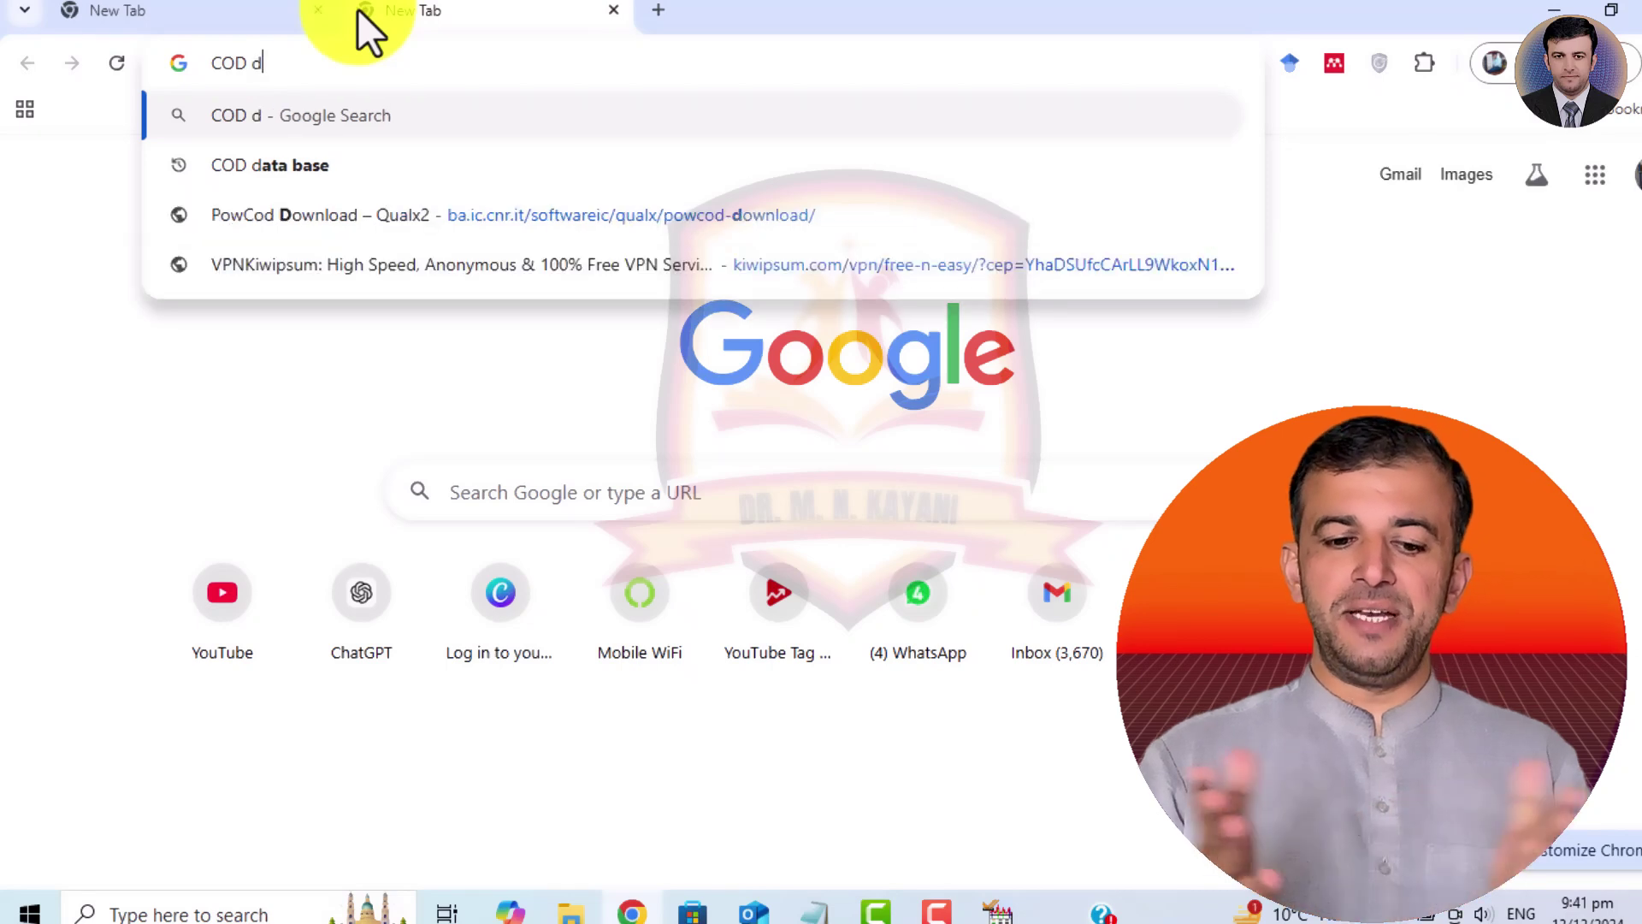
pyautogui.write('ata base')
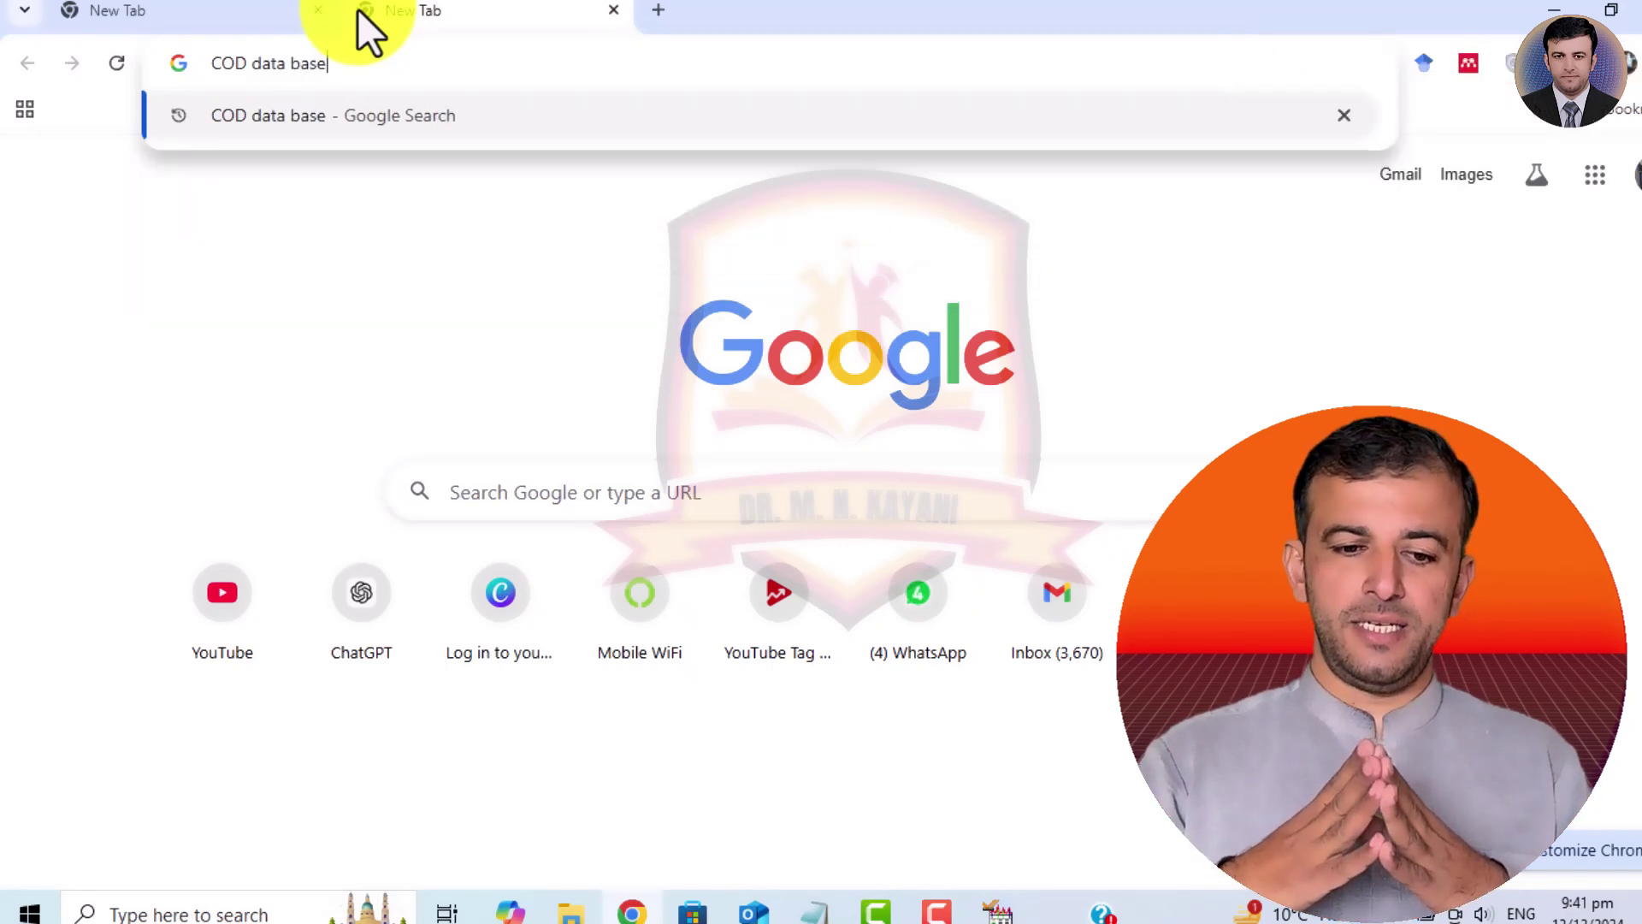
pyautogui.write(' XRD')
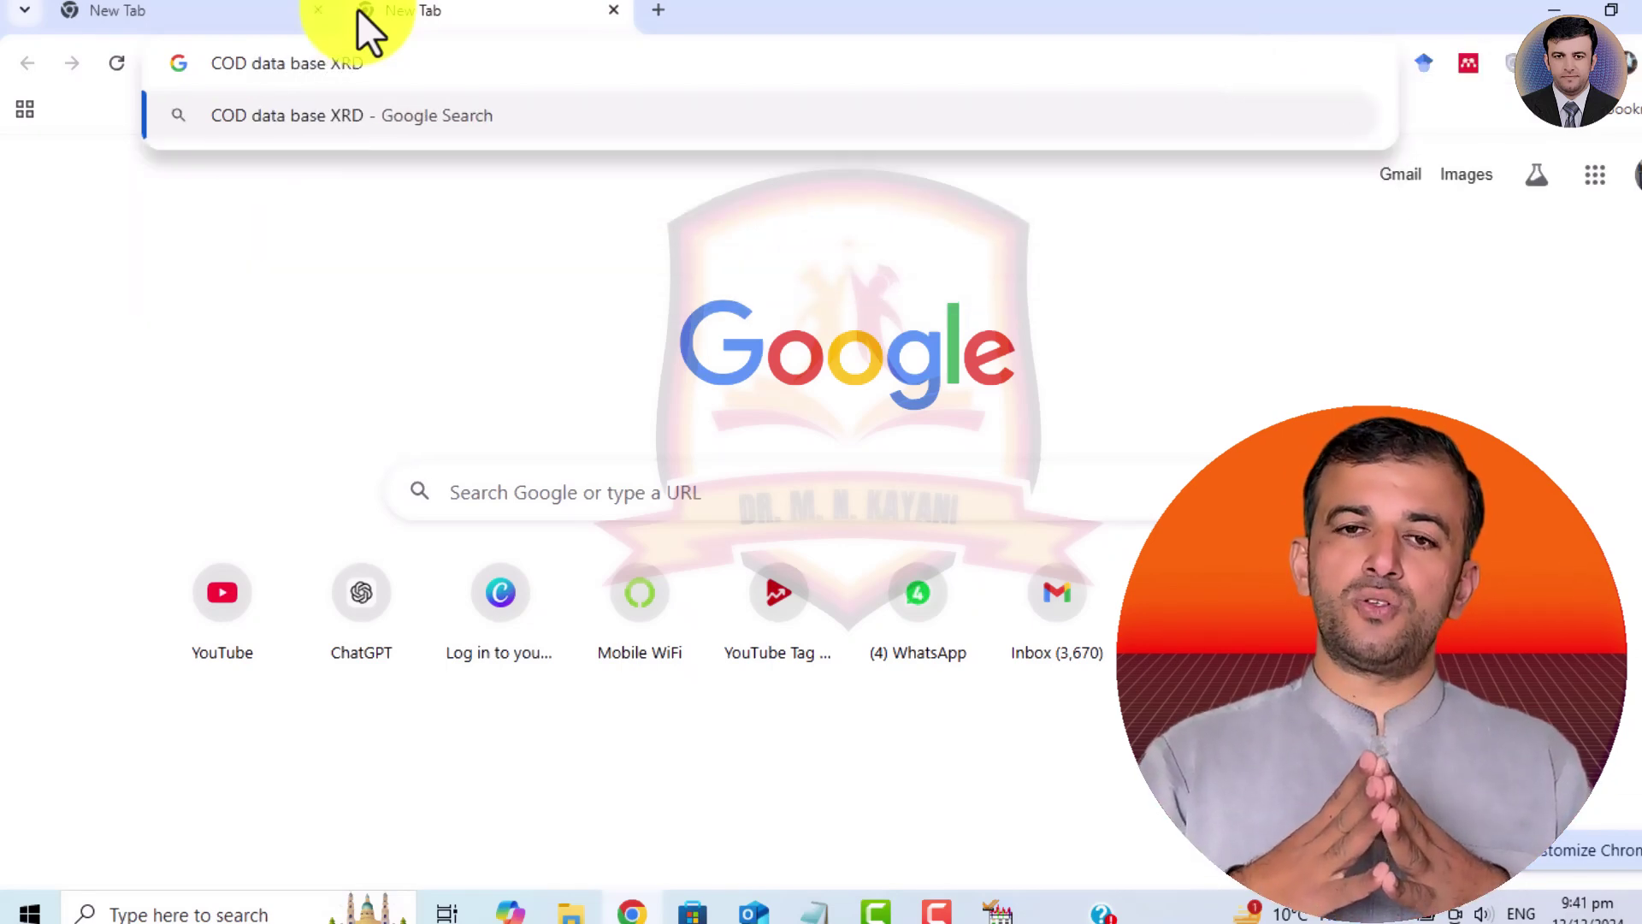
pyautogui.press('Return')
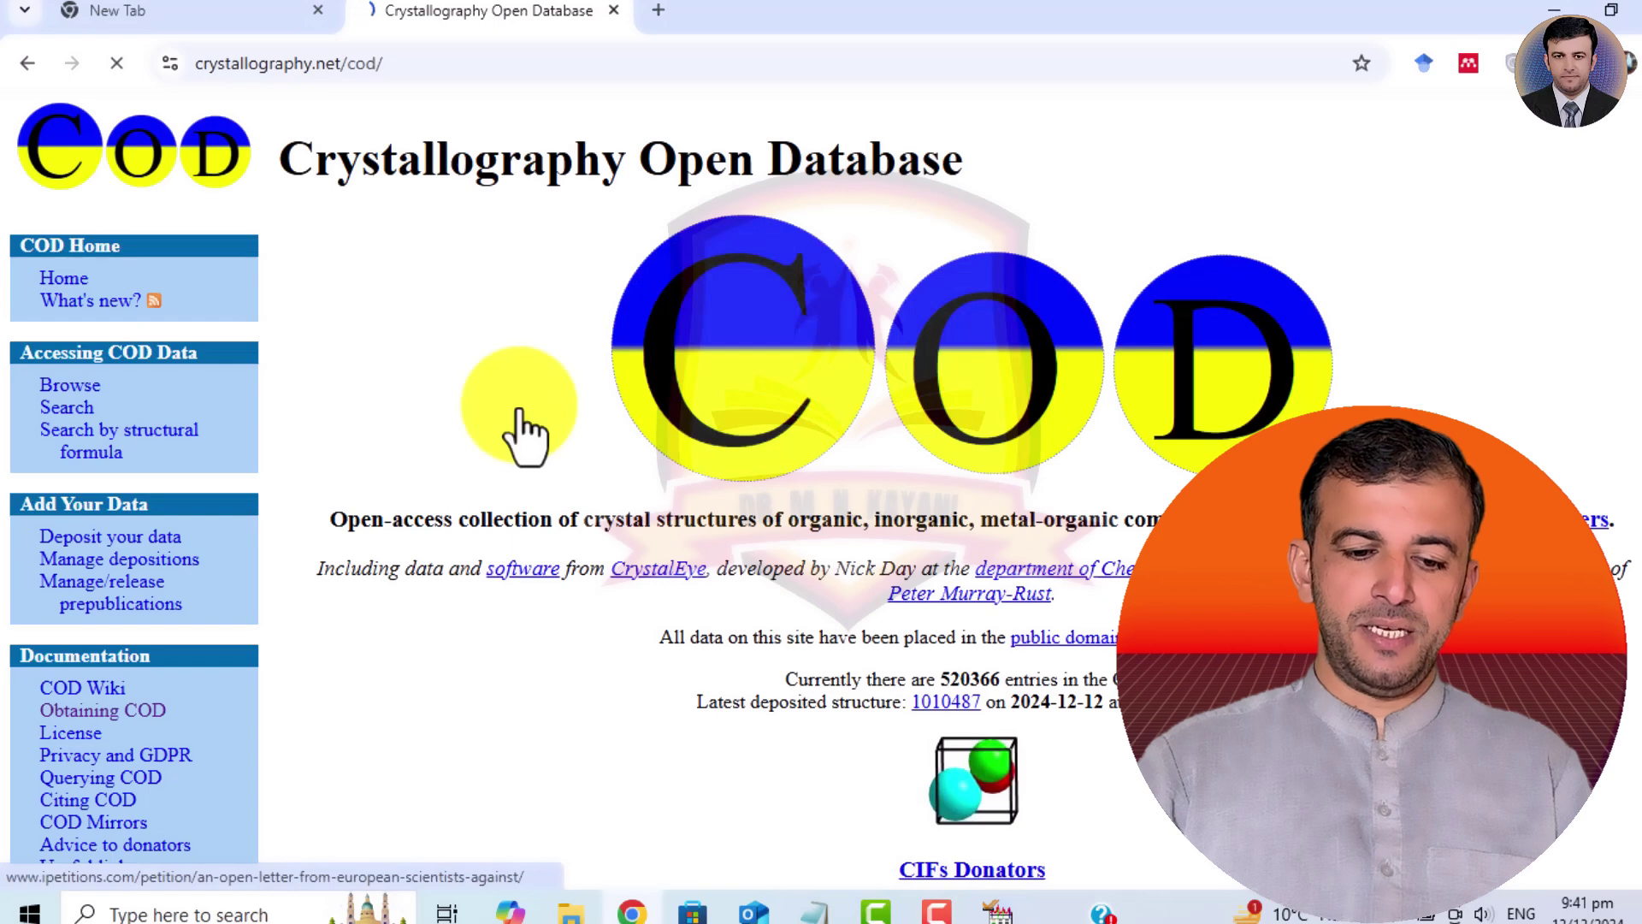
pyautogui.click(518, 412)
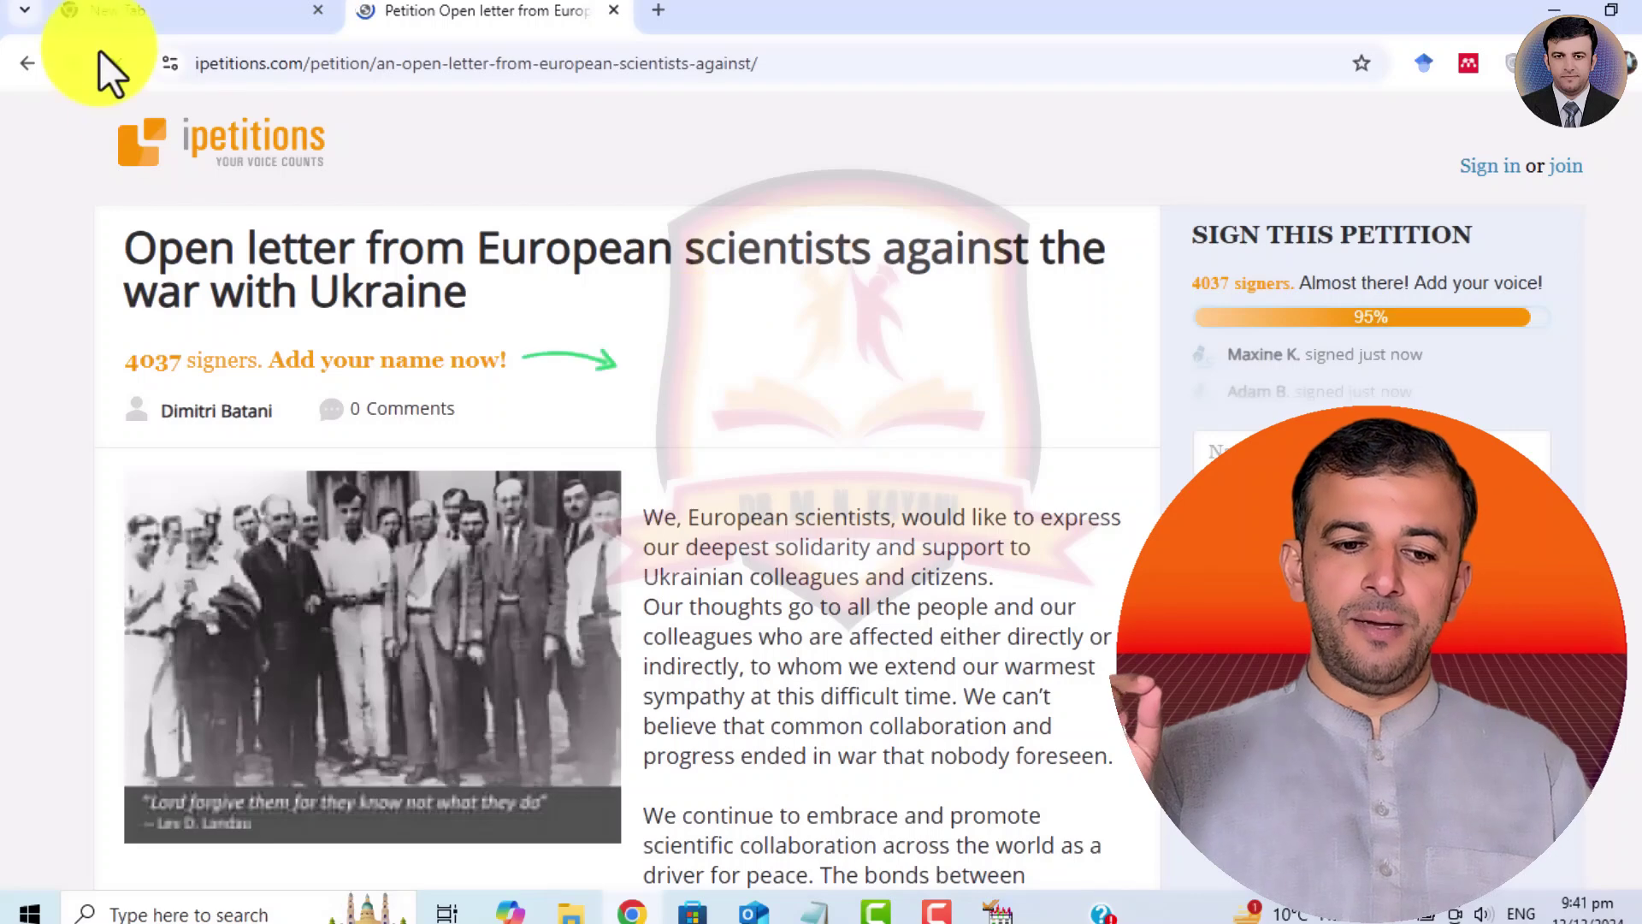
pyautogui.click(116, 63)
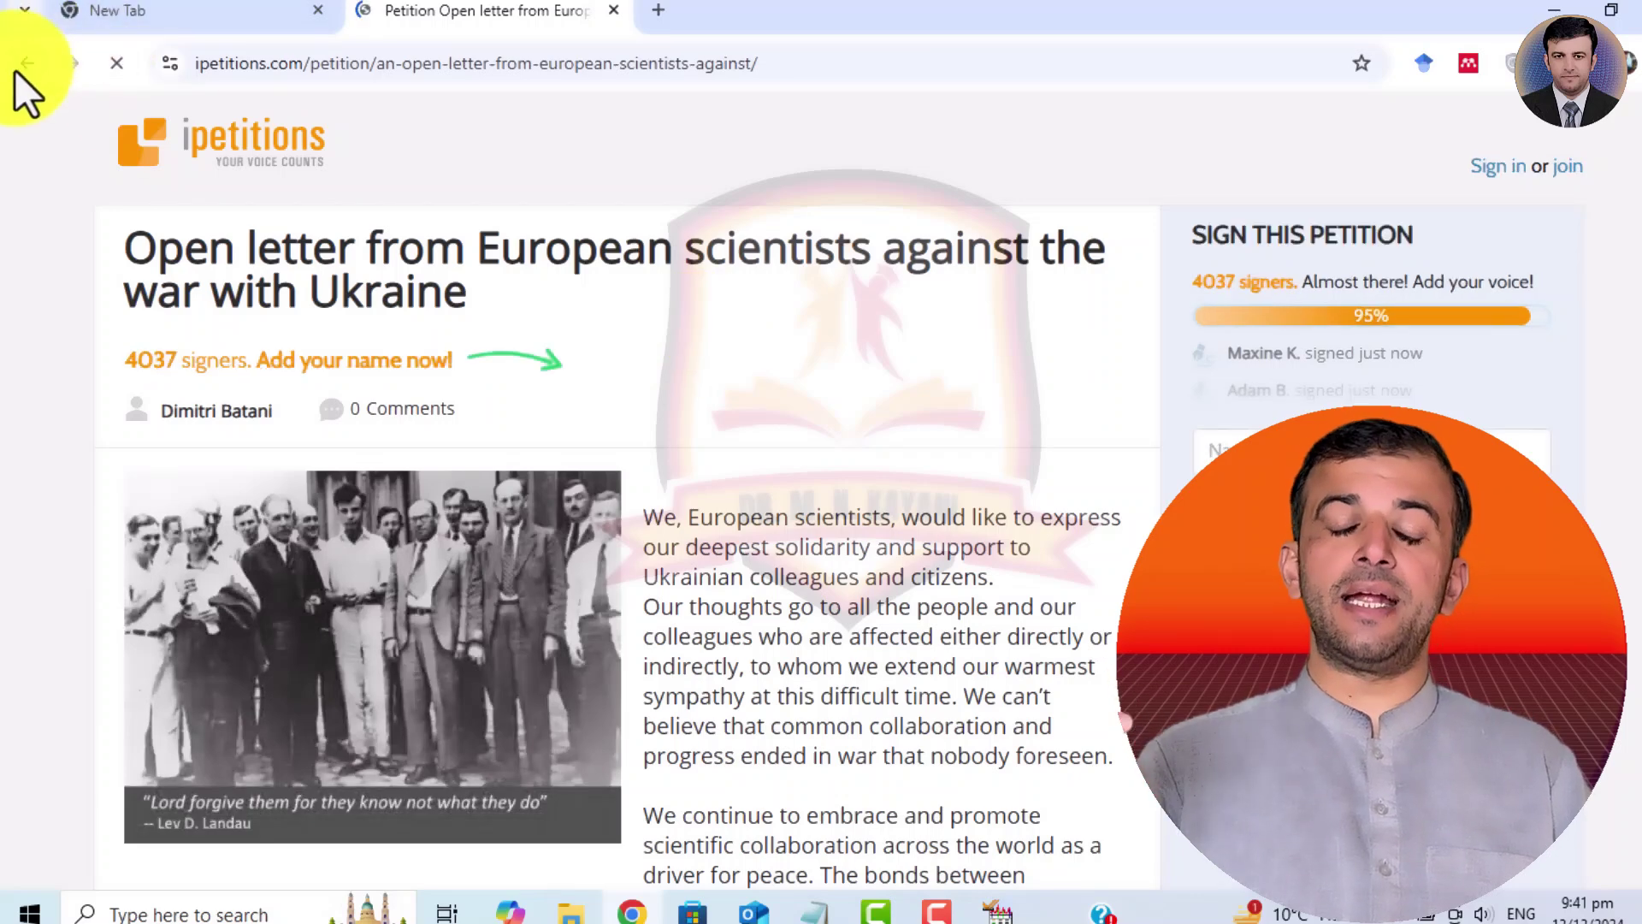
pyautogui.click(25, 64)
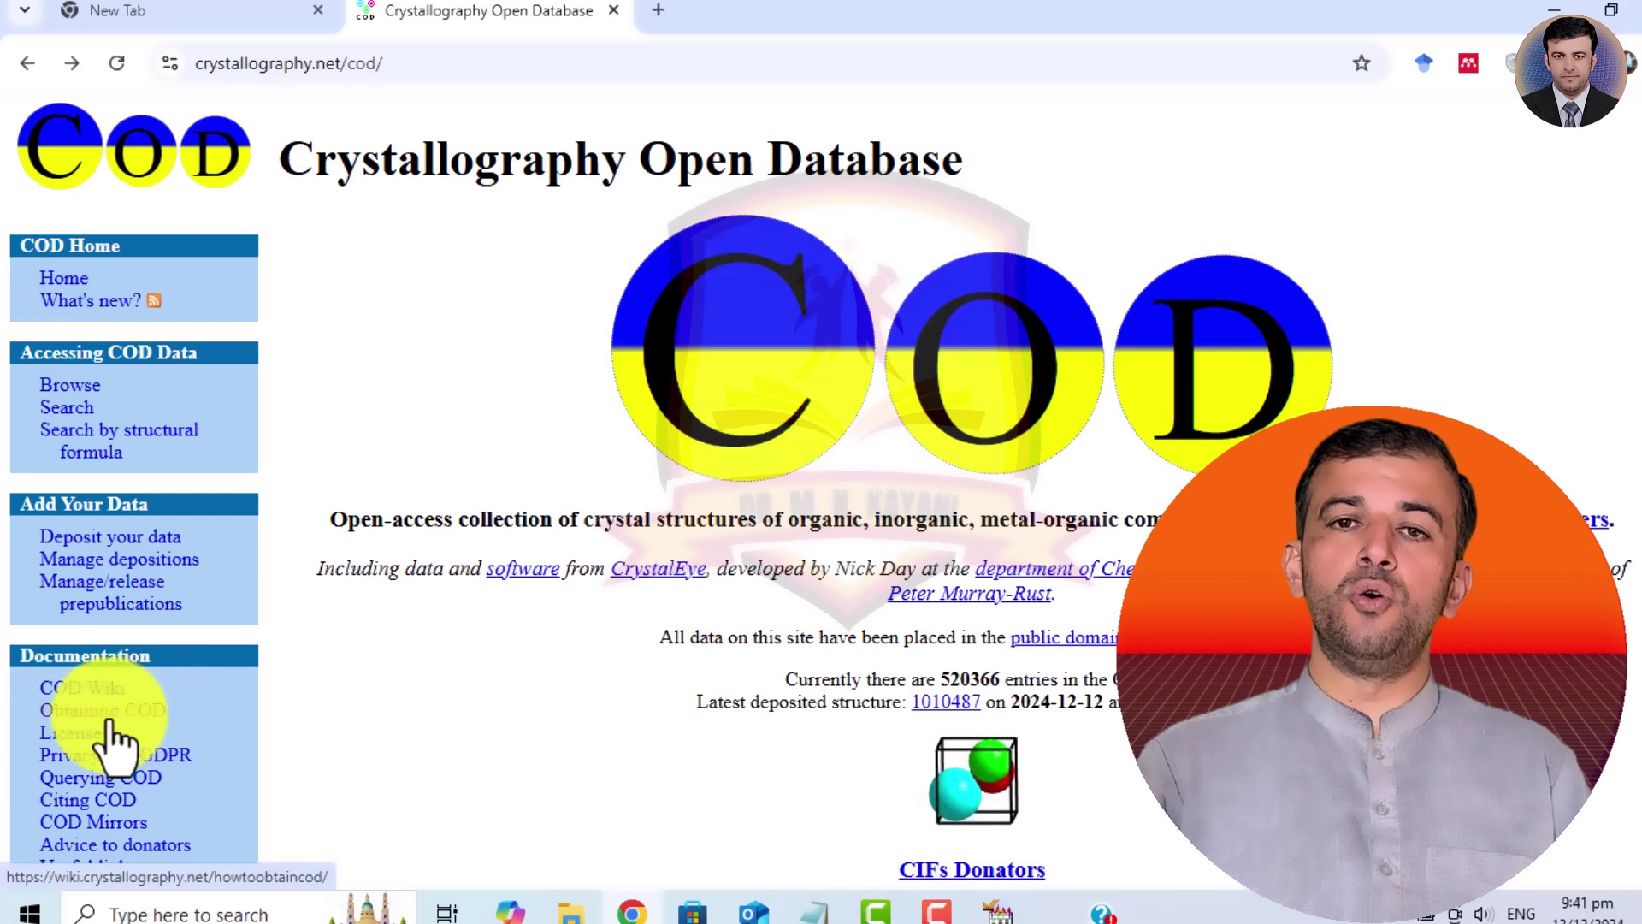
# Open the Obtaining COD documentation page and highlight the COD Subversion repository address.
pyautogui.click(121, 713)
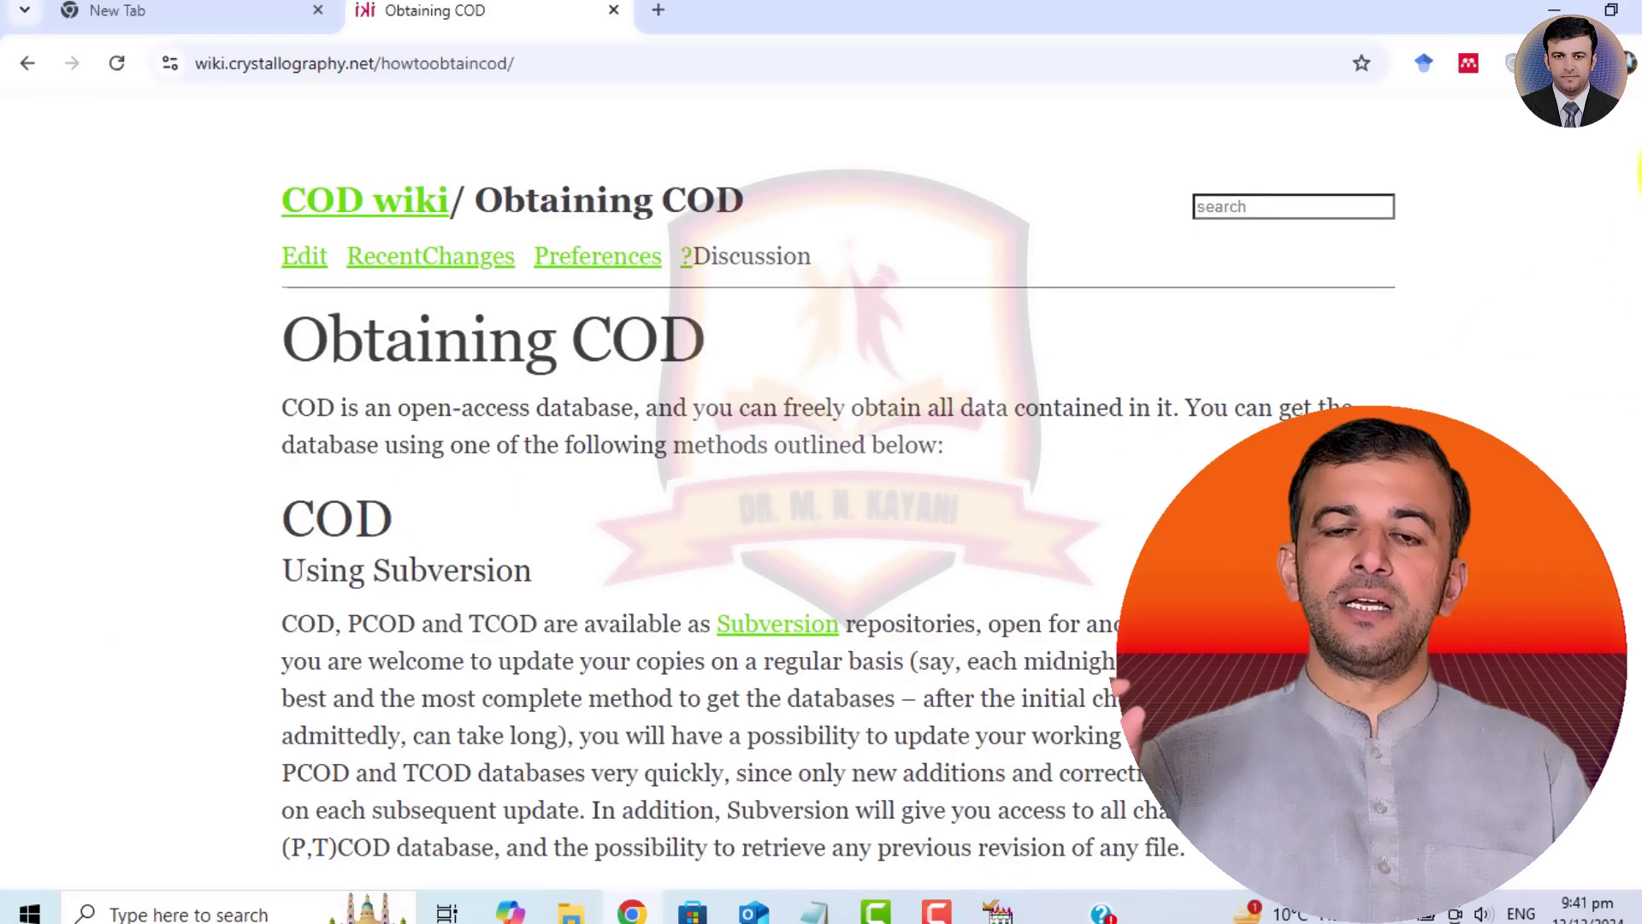
pyautogui.scroll(-6, 1636, 261)
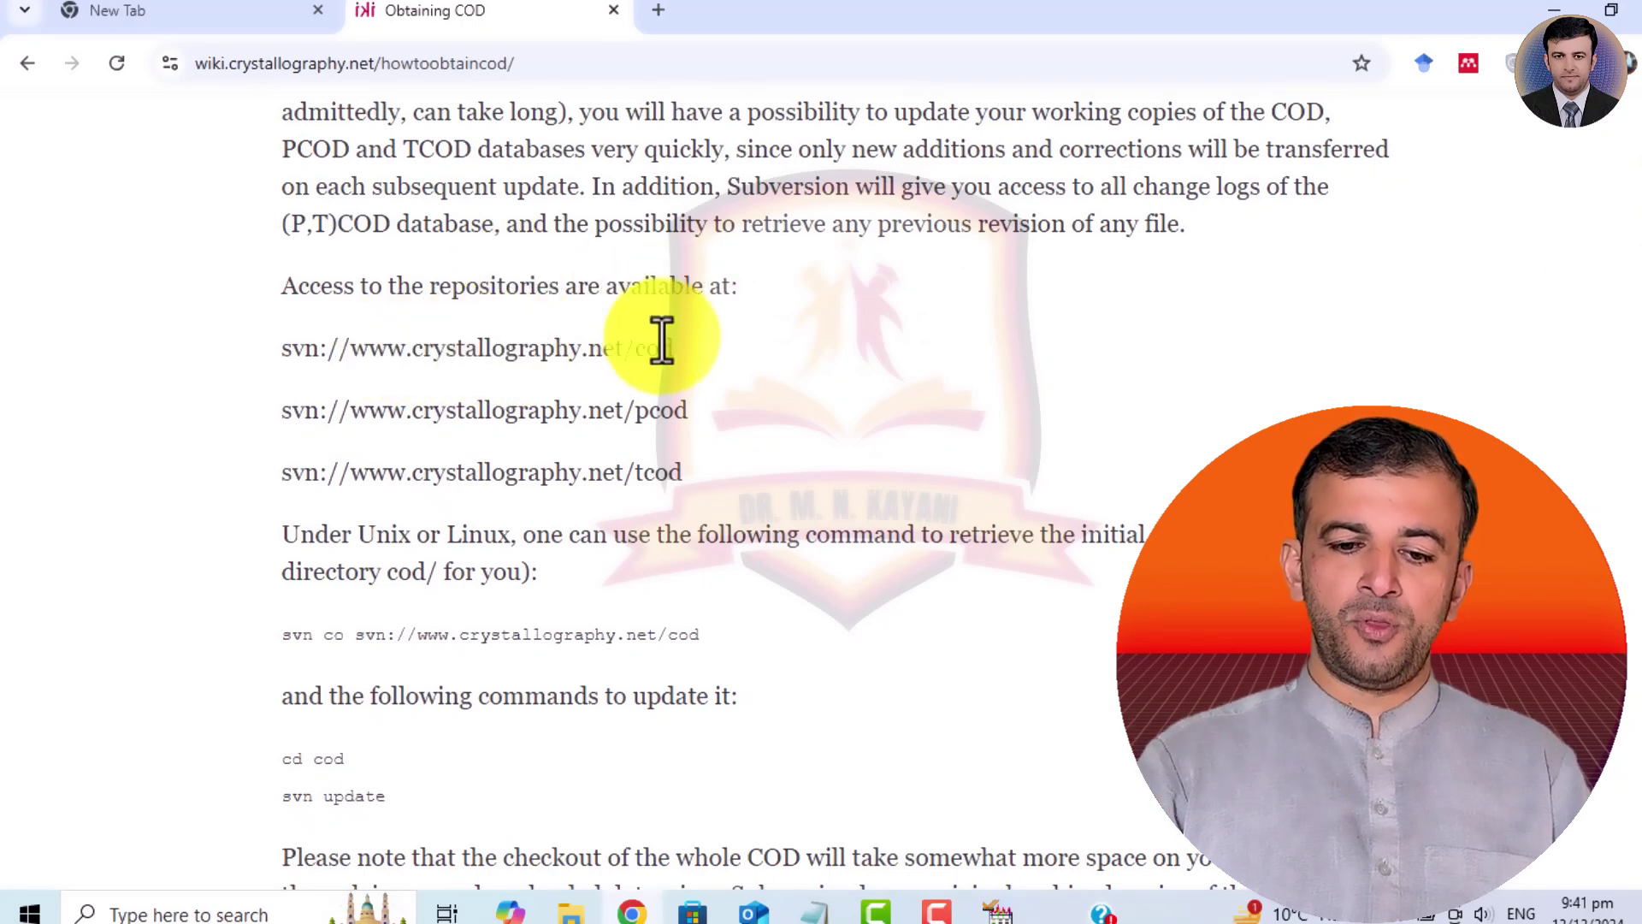
pyautogui.tripleClick(588, 355)
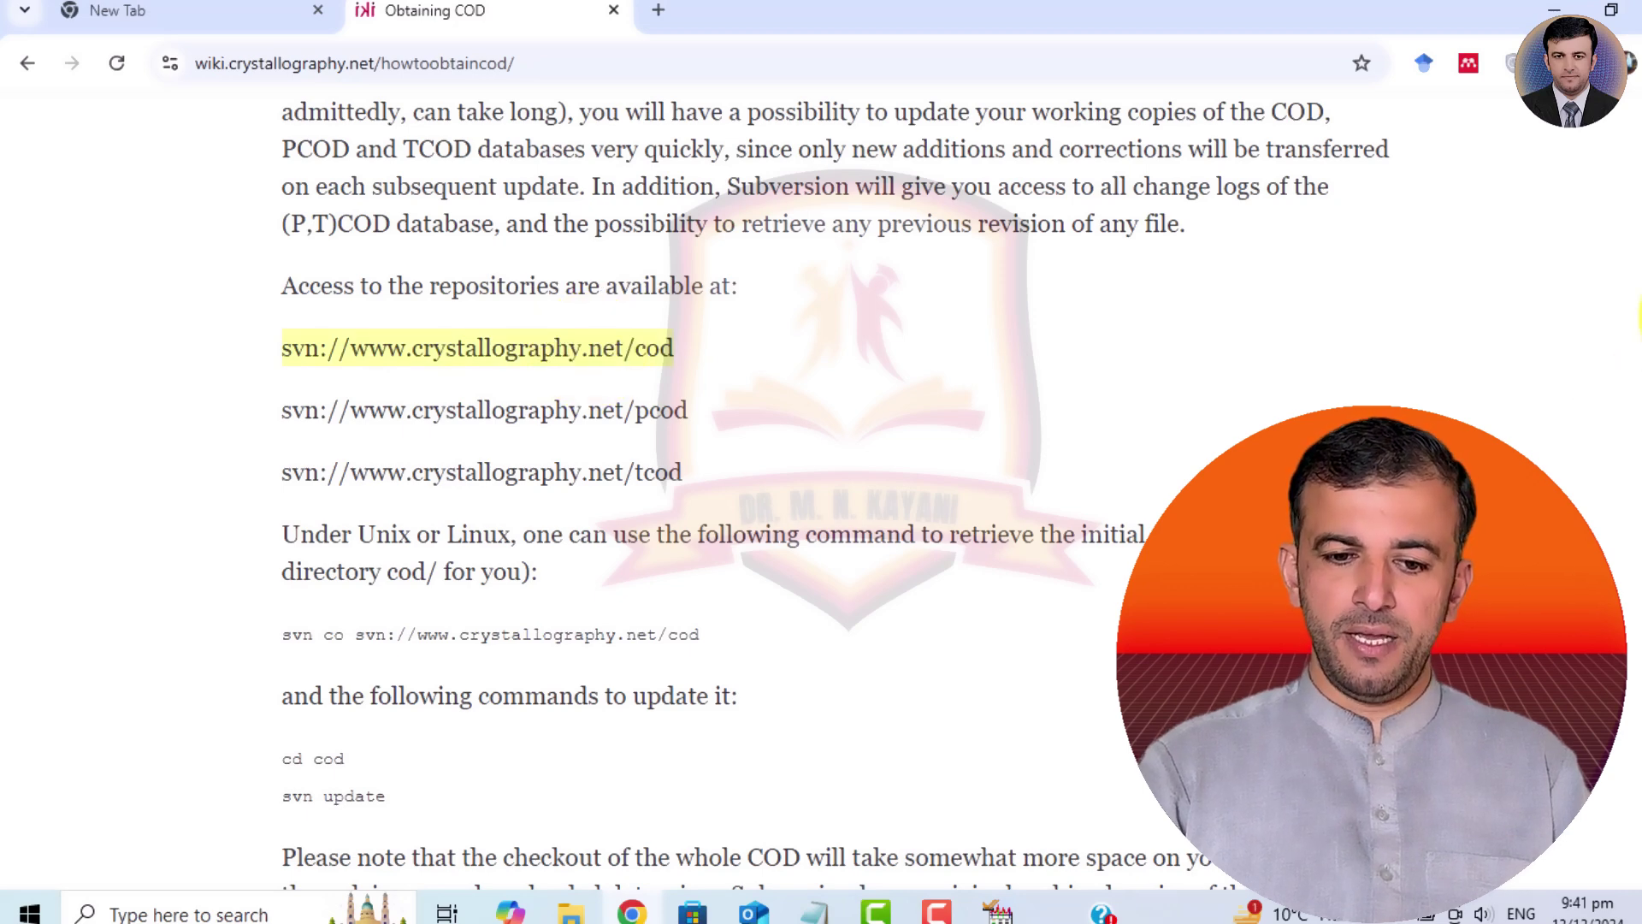
pyautogui.scroll(-9, 834, 491)
pyautogui.scroll(8, 834, 492)
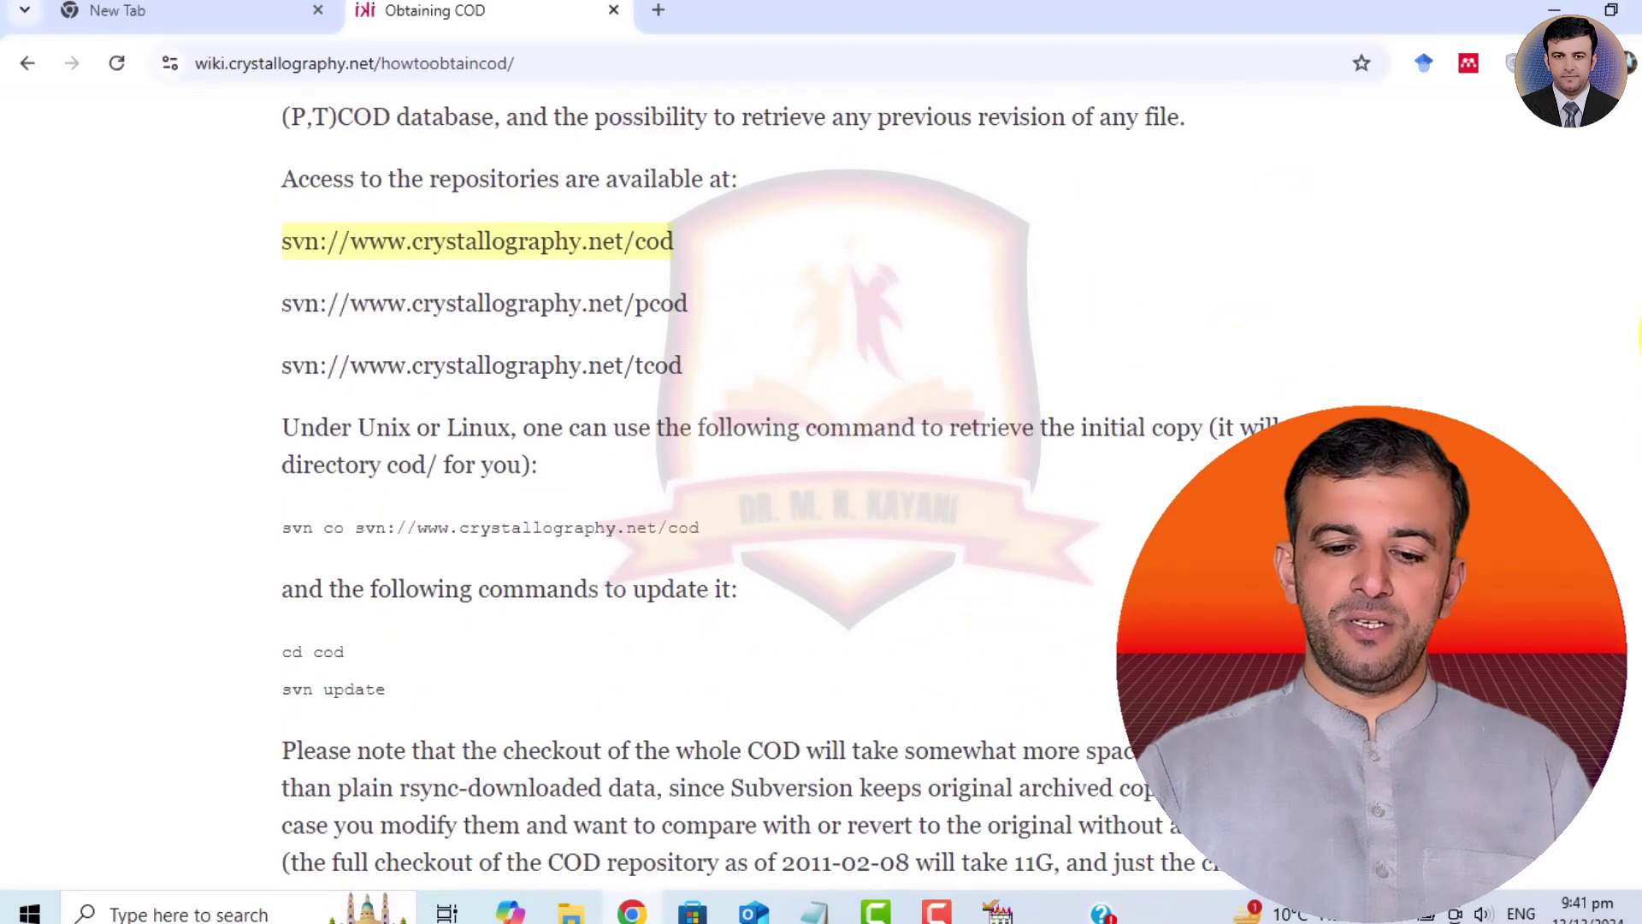
pyautogui.rightClick(581, 242)
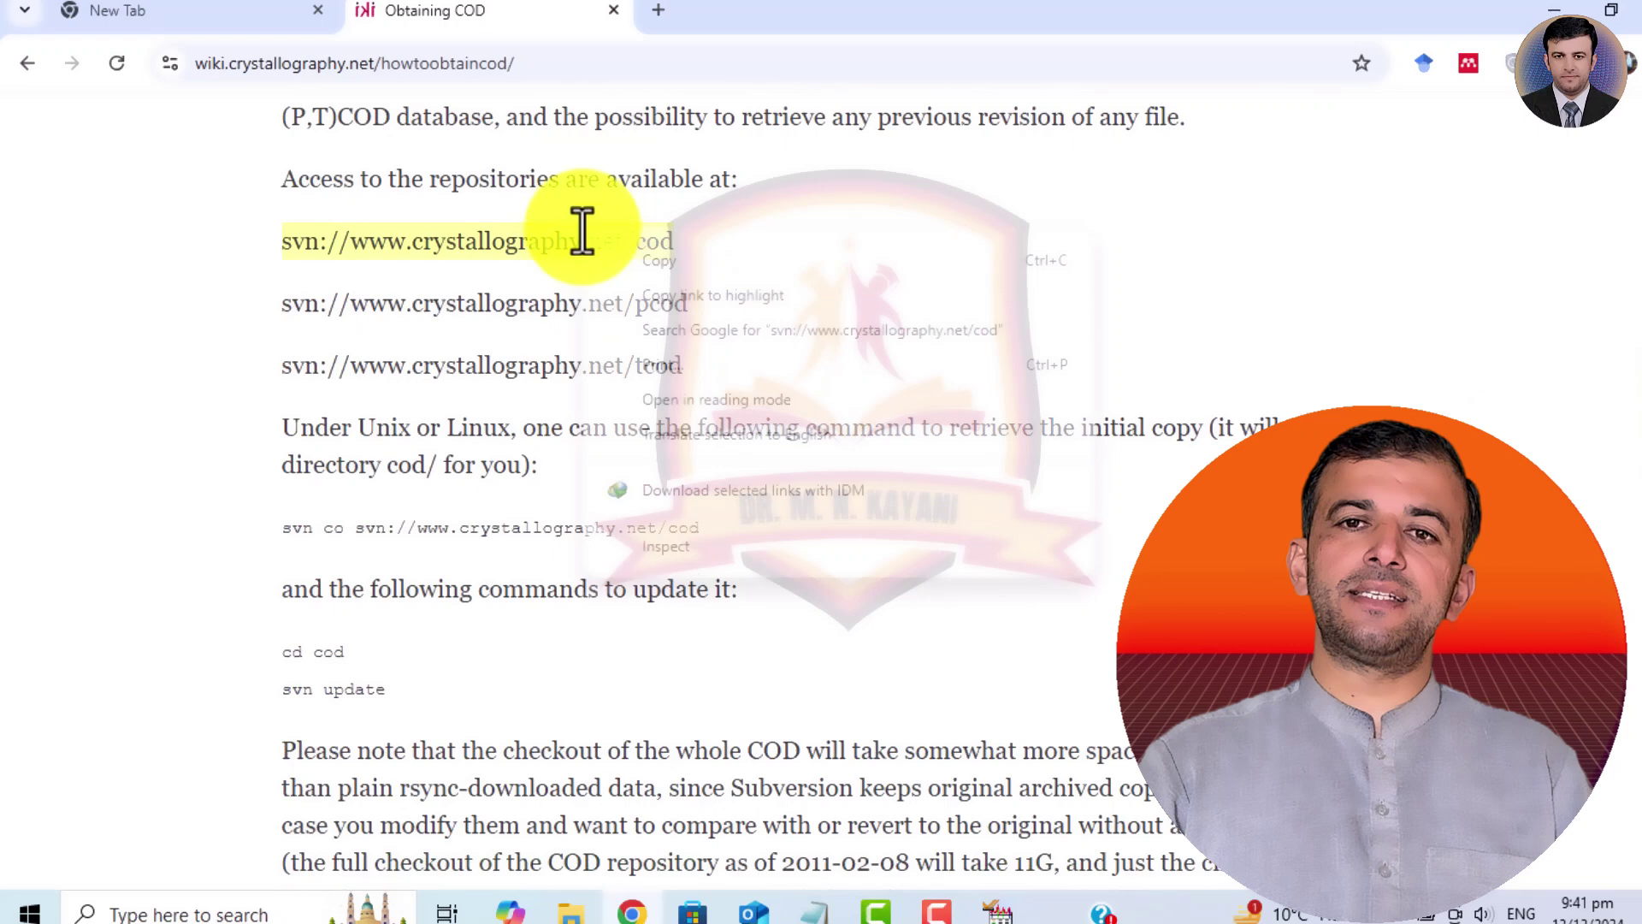
pyautogui.click(642, 256)
pyautogui.click(657, 13)
pyautogui.hotkey('ctrl', 'v')
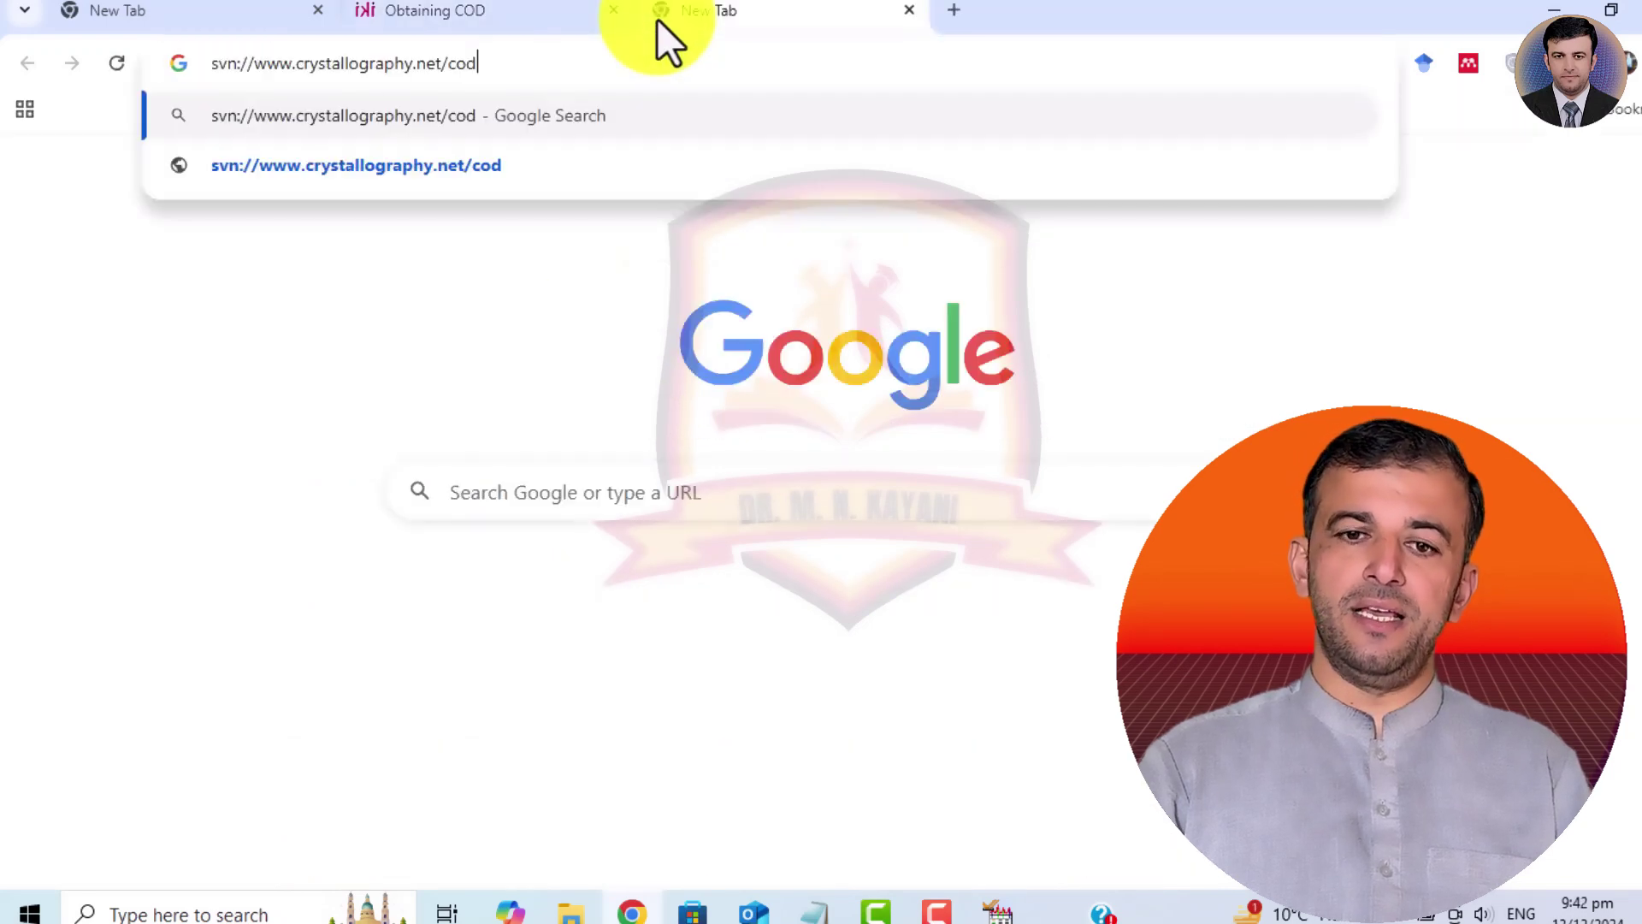
pyautogui.press('Return')
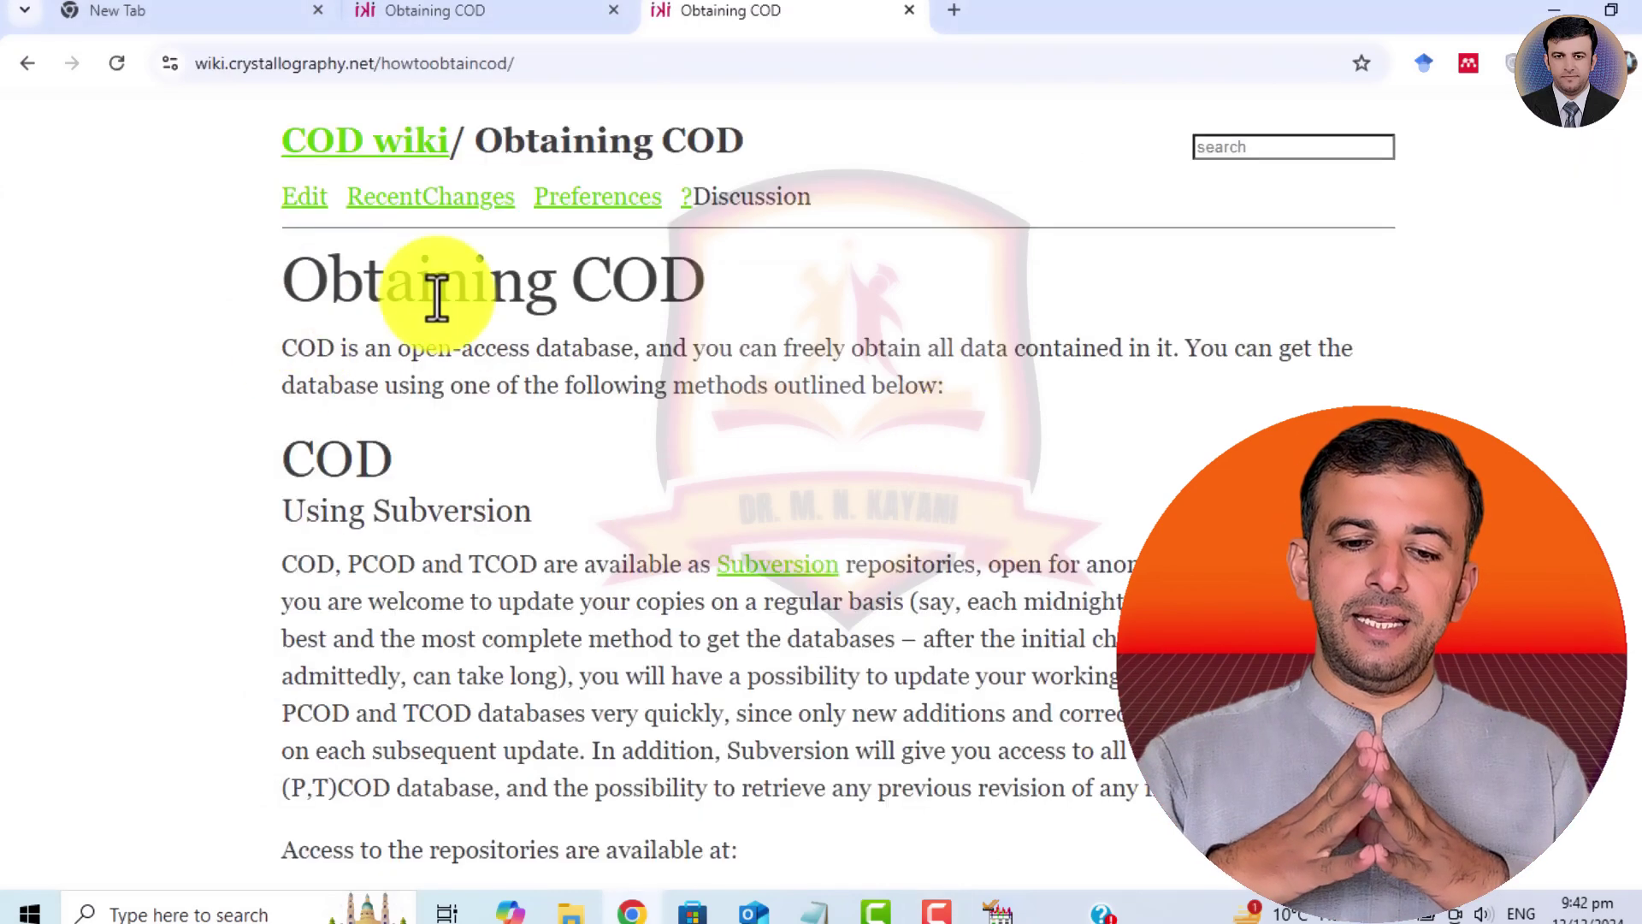
# Find the section on the current version and older snapshots on the Obtaining COD page and open its crystallography.net/archives/ link.
pyautogui.moveTo(1637, 229); pyautogui.dragTo(1637, 680)
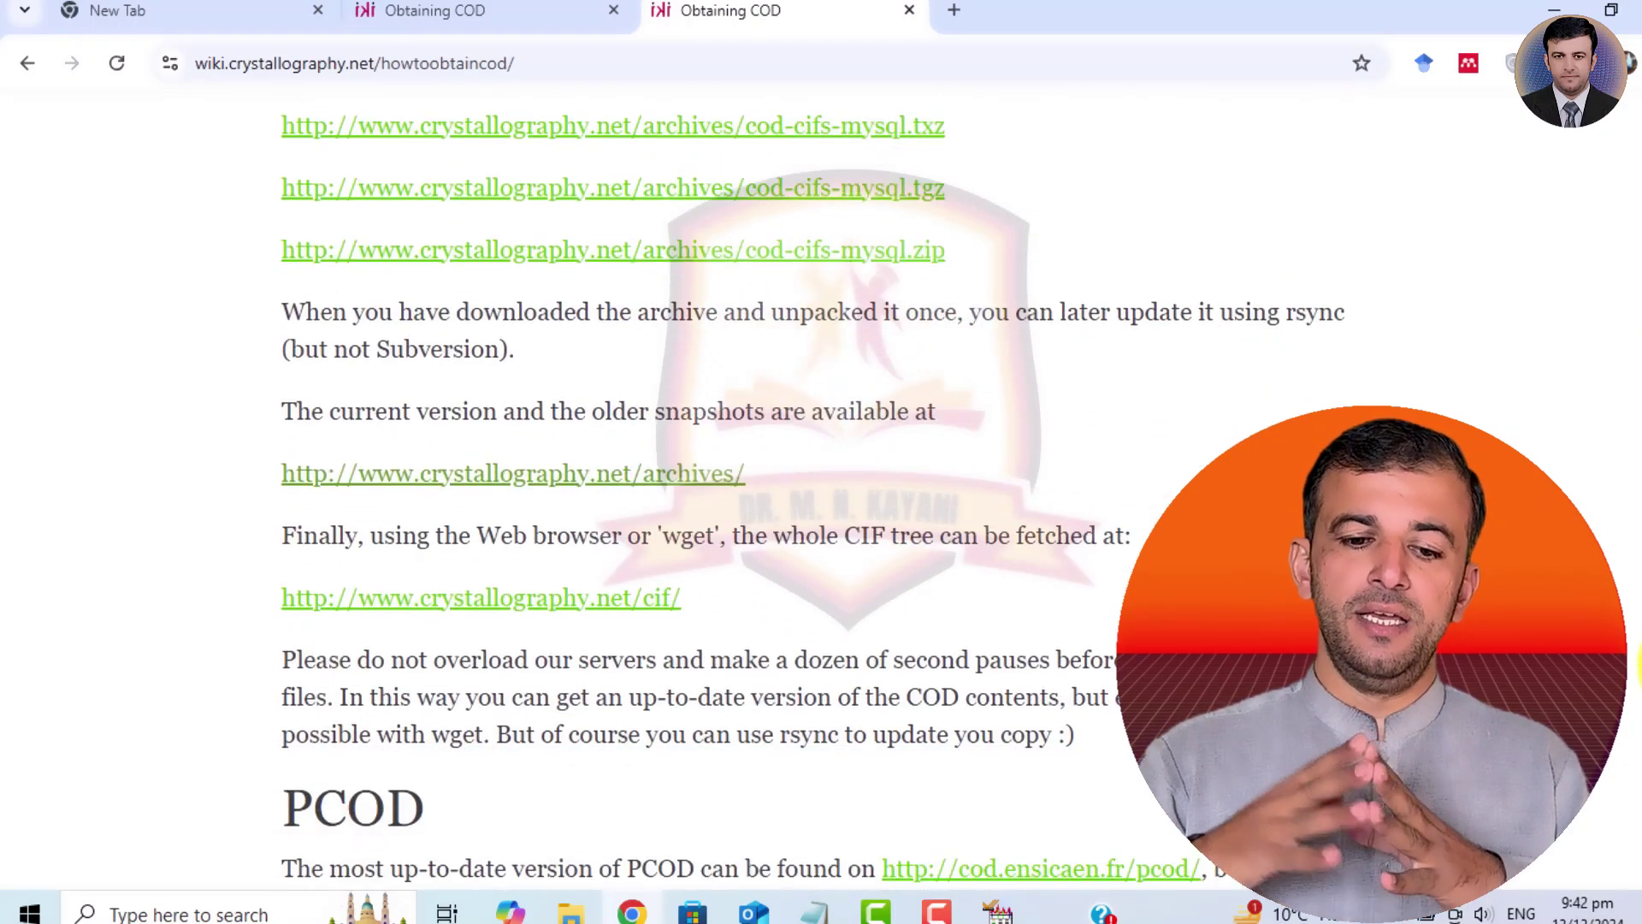
pyautogui.moveTo(935, 414)
pyautogui.mouseDown()
pyautogui.moveTo(275, 403)
pyautogui.moveTo(282, 419)
pyautogui.moveTo(531, 448)
pyautogui.moveTo(935, 414)
pyautogui.mouseUp()
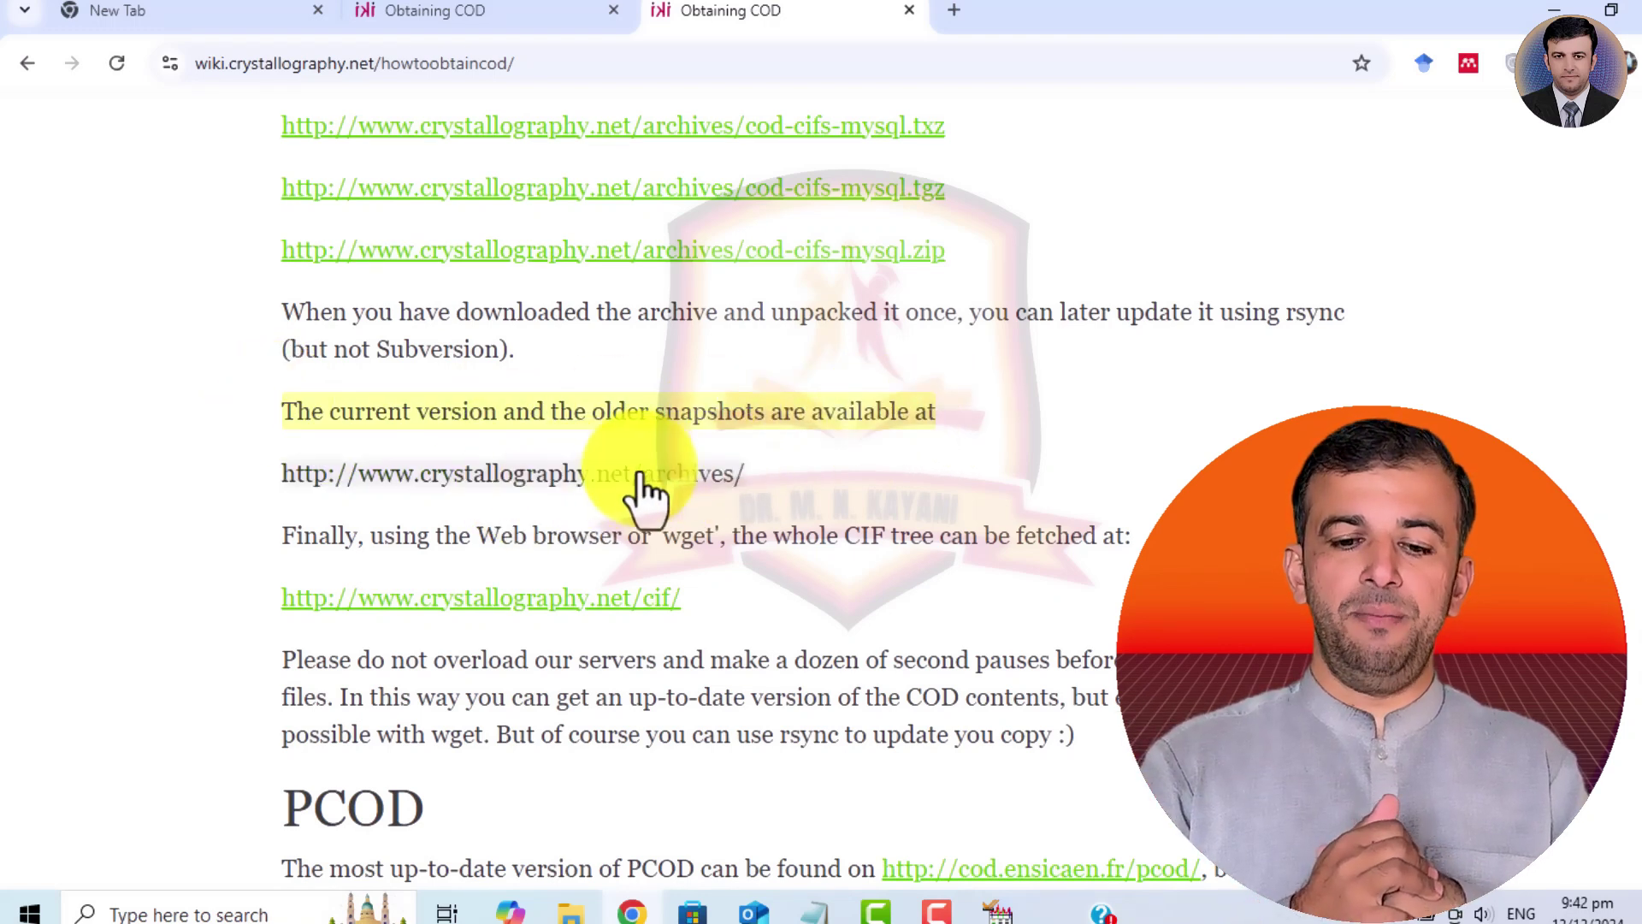
pyautogui.click(796, 506)
pyautogui.moveTo(795, 506); pyautogui.dragTo(311, 477)
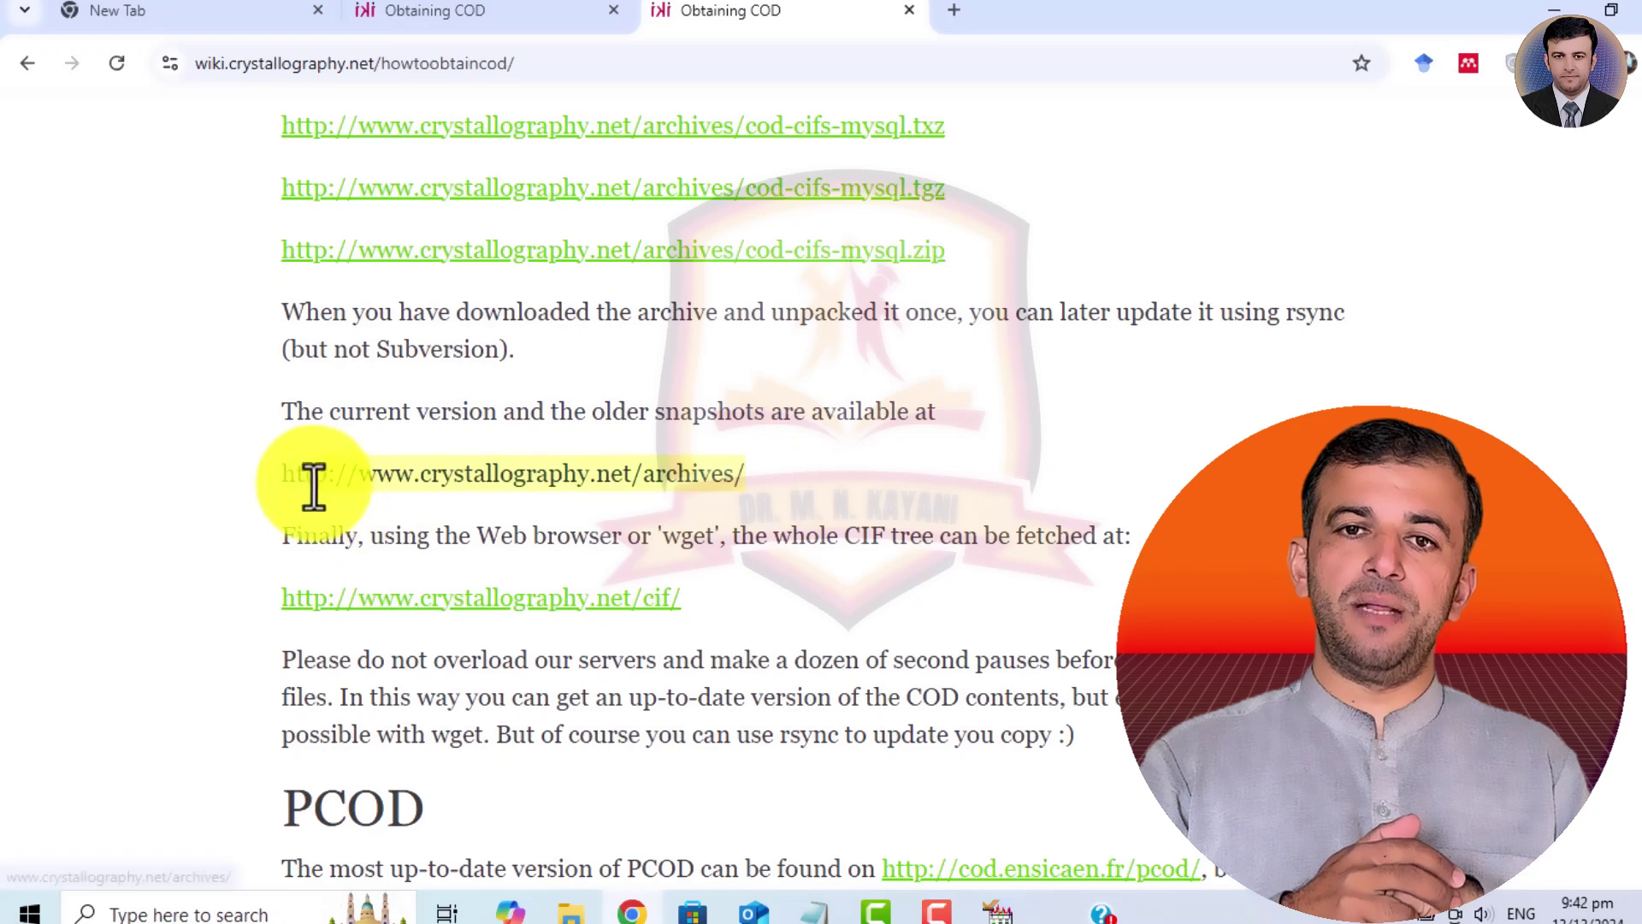
pyautogui.doubleClick(440, 412)
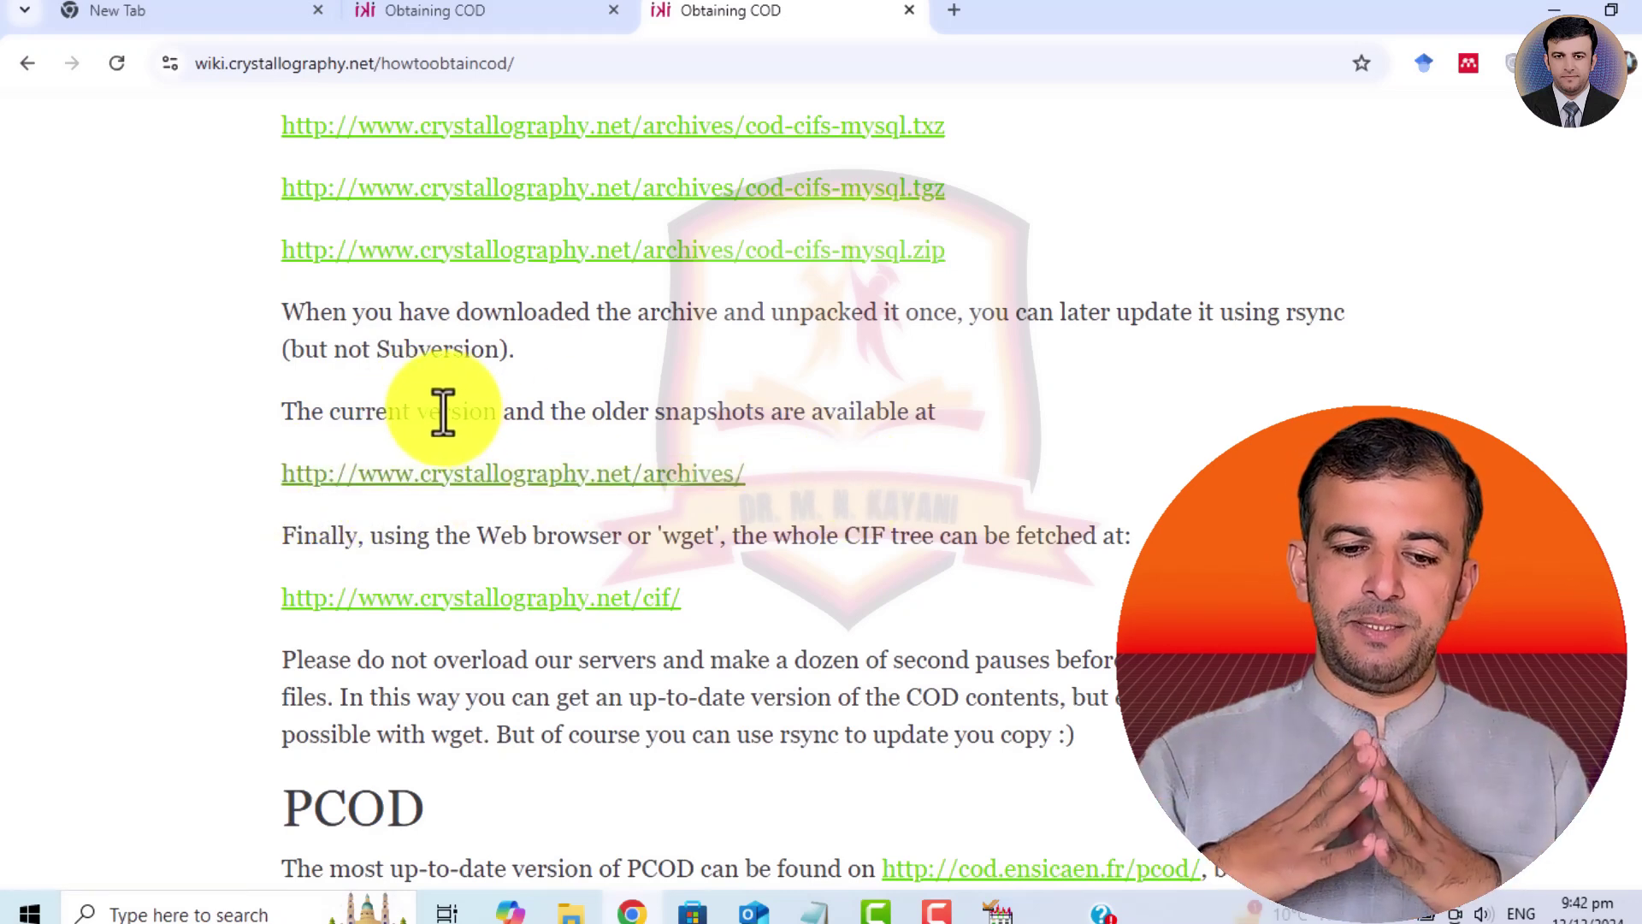
pyautogui.moveTo(334, 417); pyautogui.dragTo(469, 414)
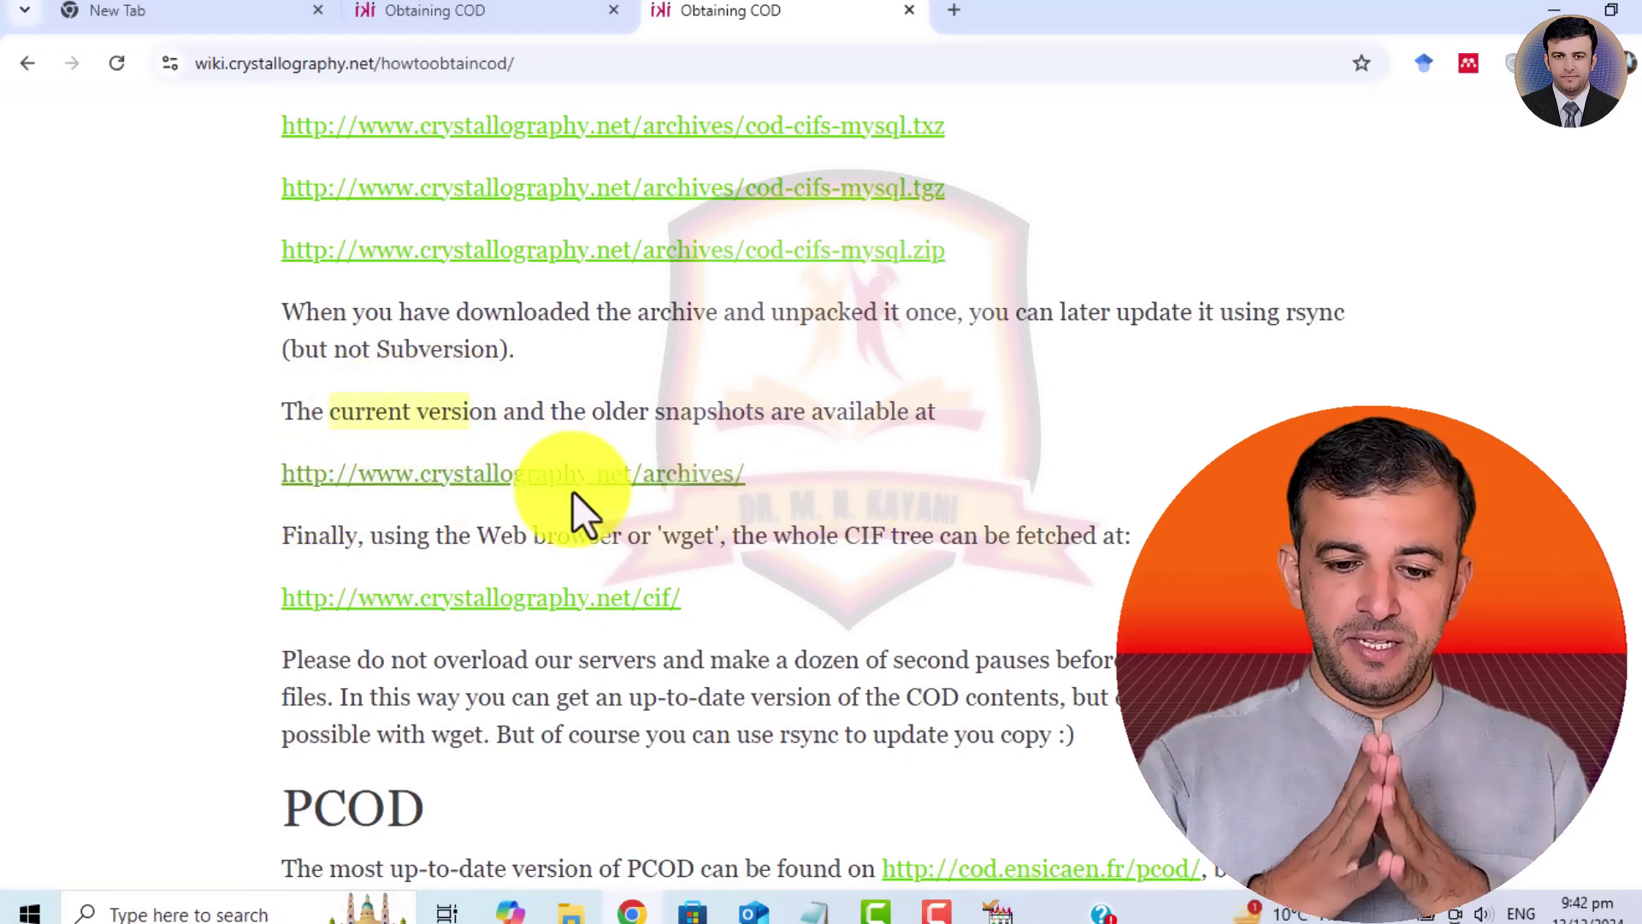
pyautogui.click(540, 499)
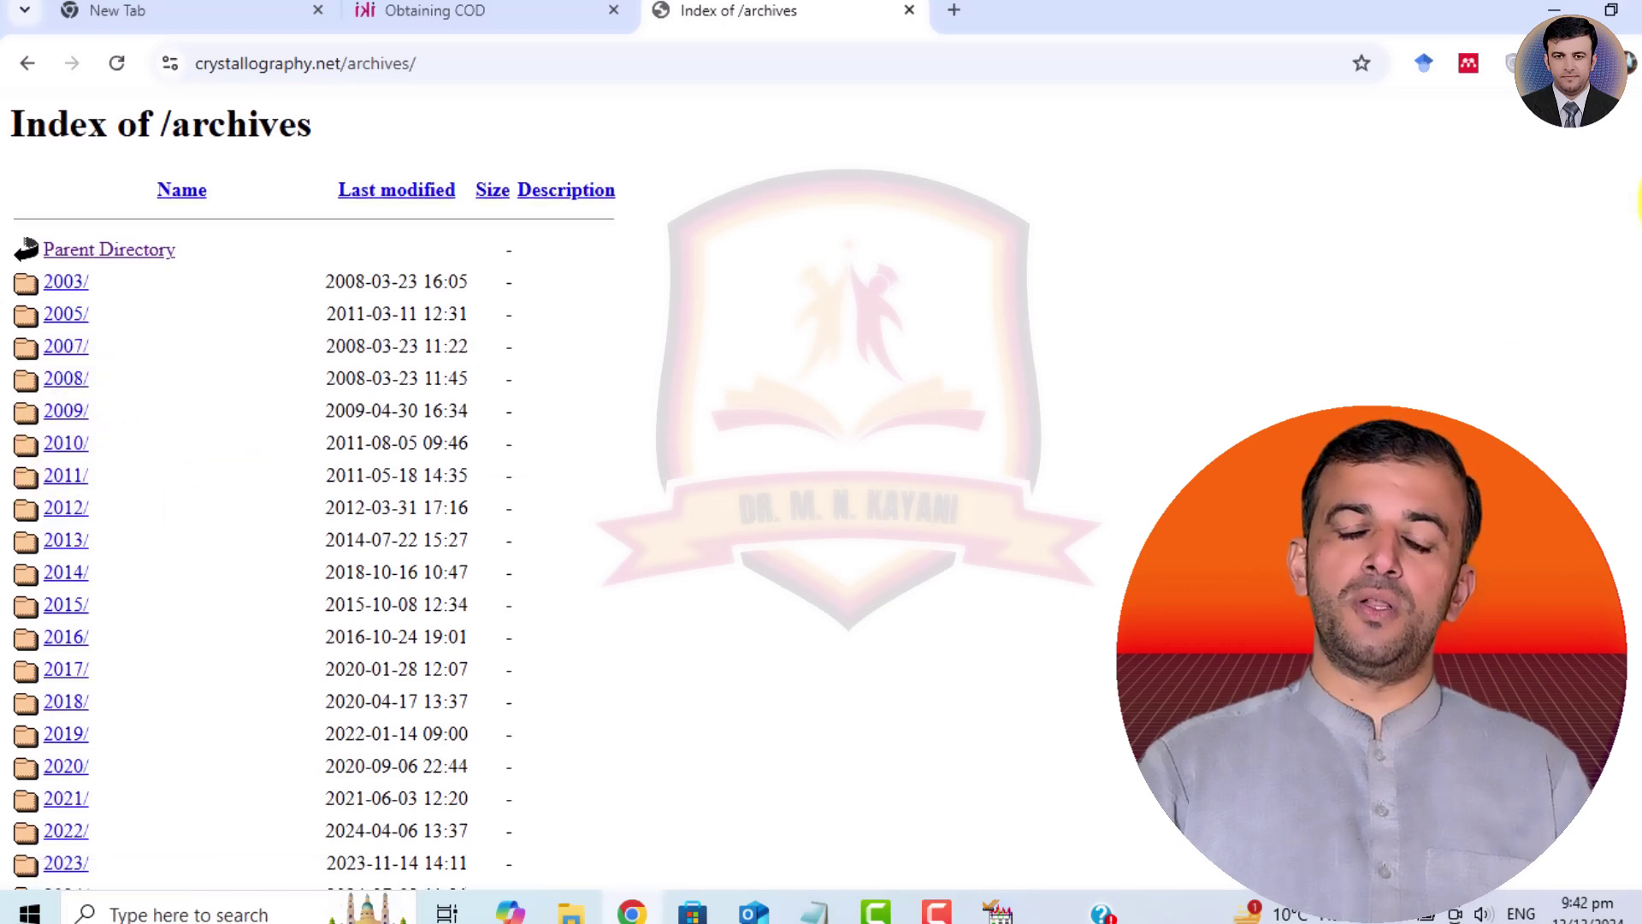
# Examine the 2024 data folder in the COD archives, then return to the archives index.
pyautogui.scroll(-6, 1635, 590)
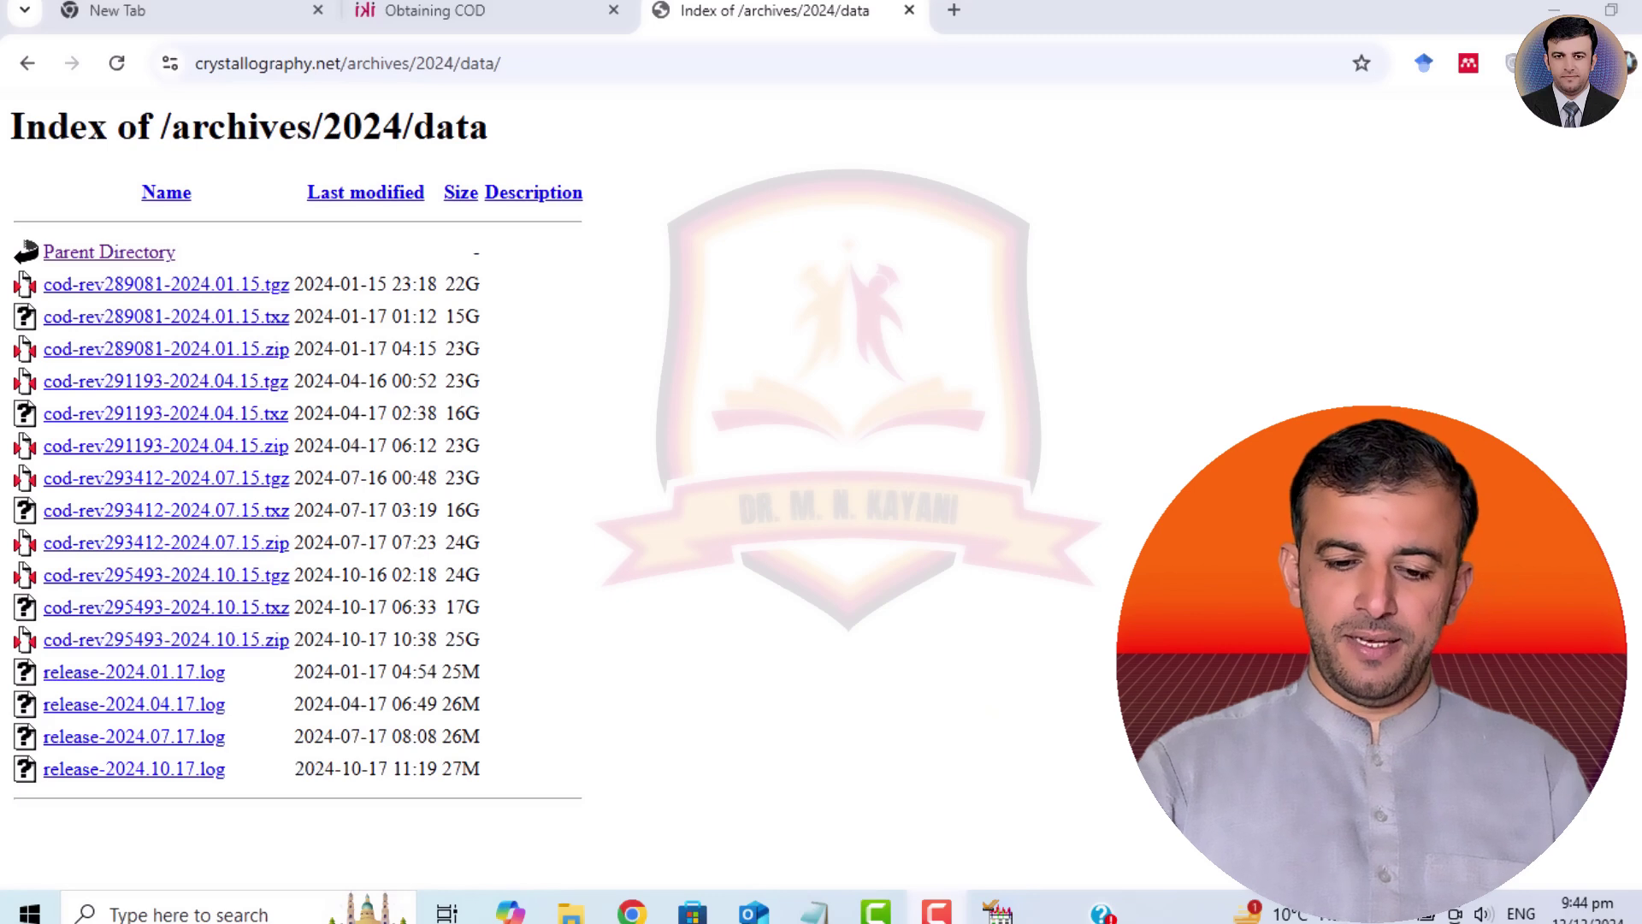
pyautogui.click(486, 12)
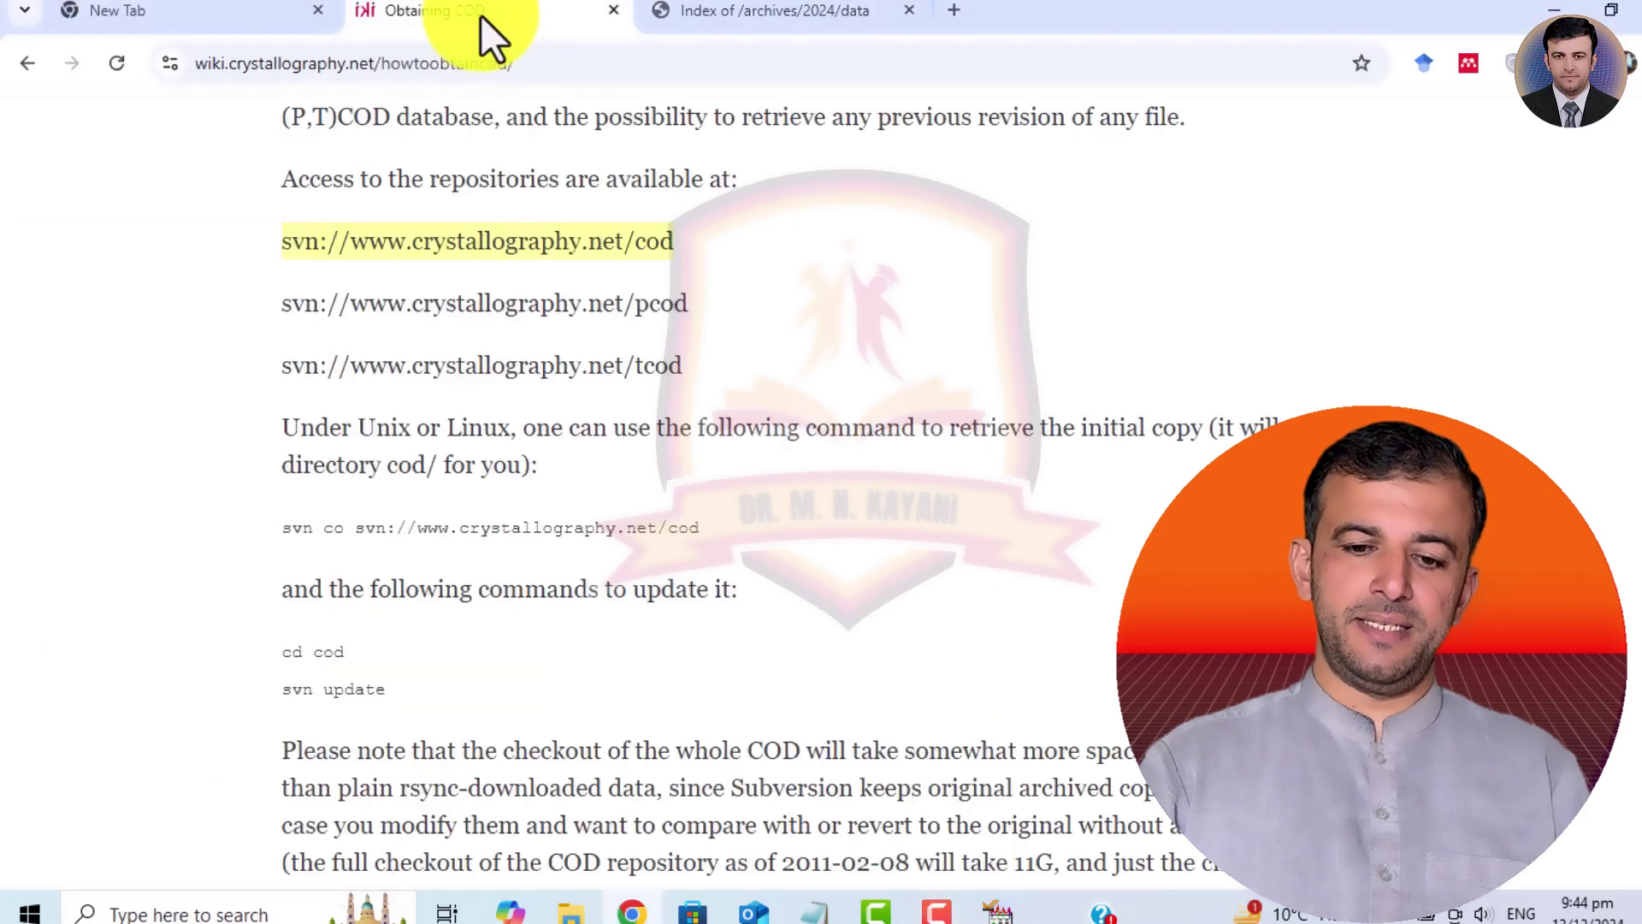
pyautogui.click(758, 14)
pyautogui.click(33, 63)
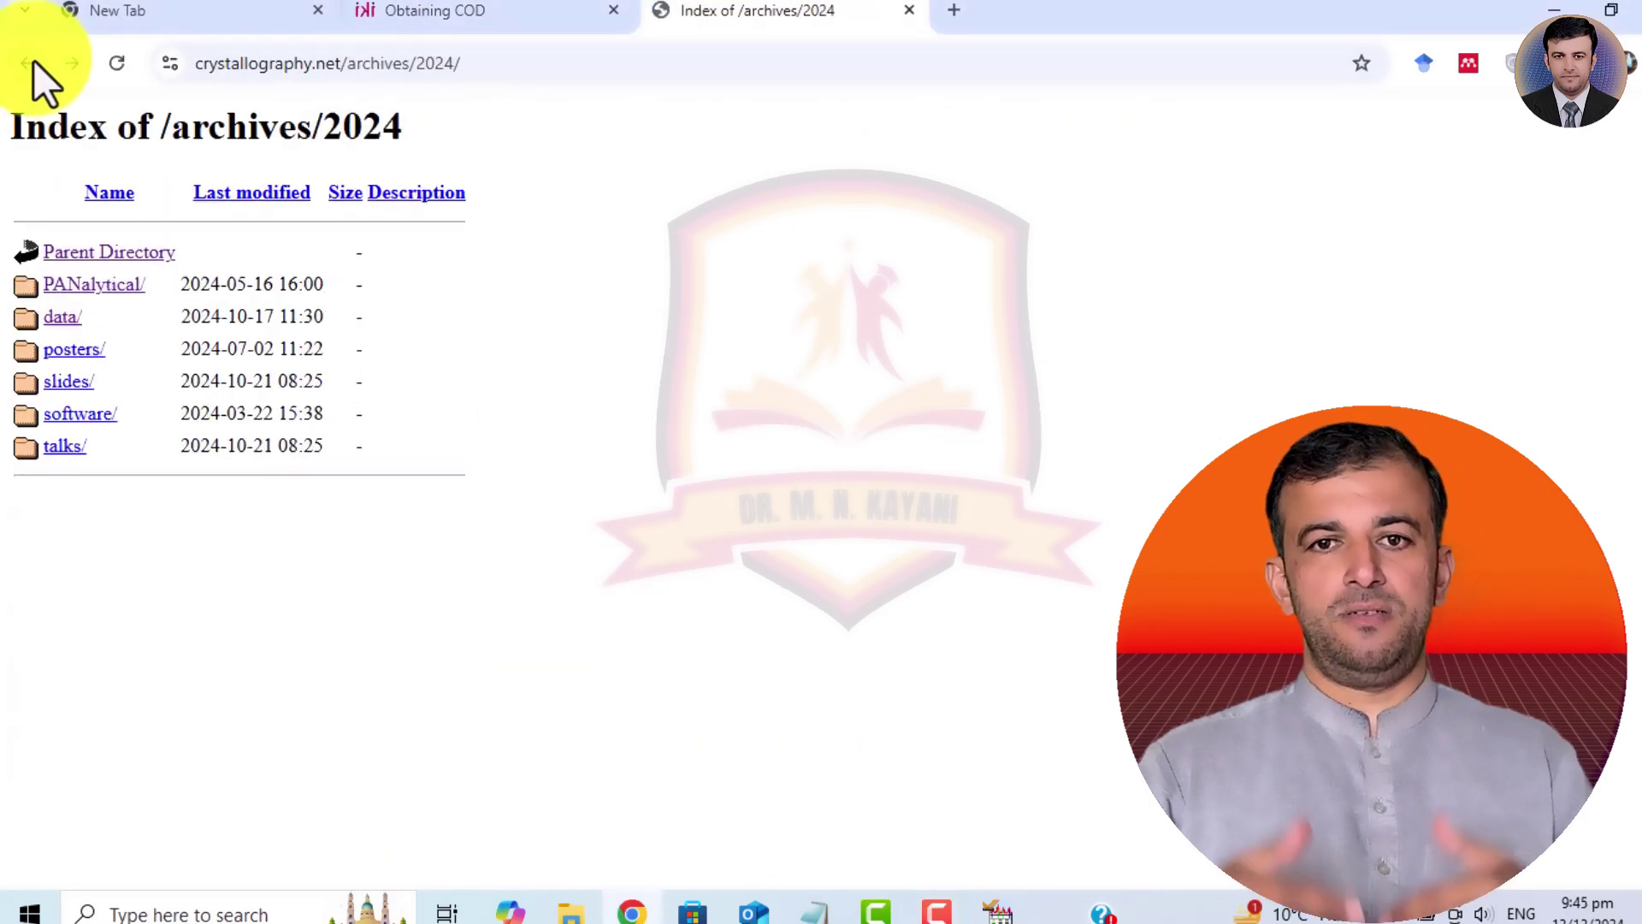
pyautogui.click(31, 63)
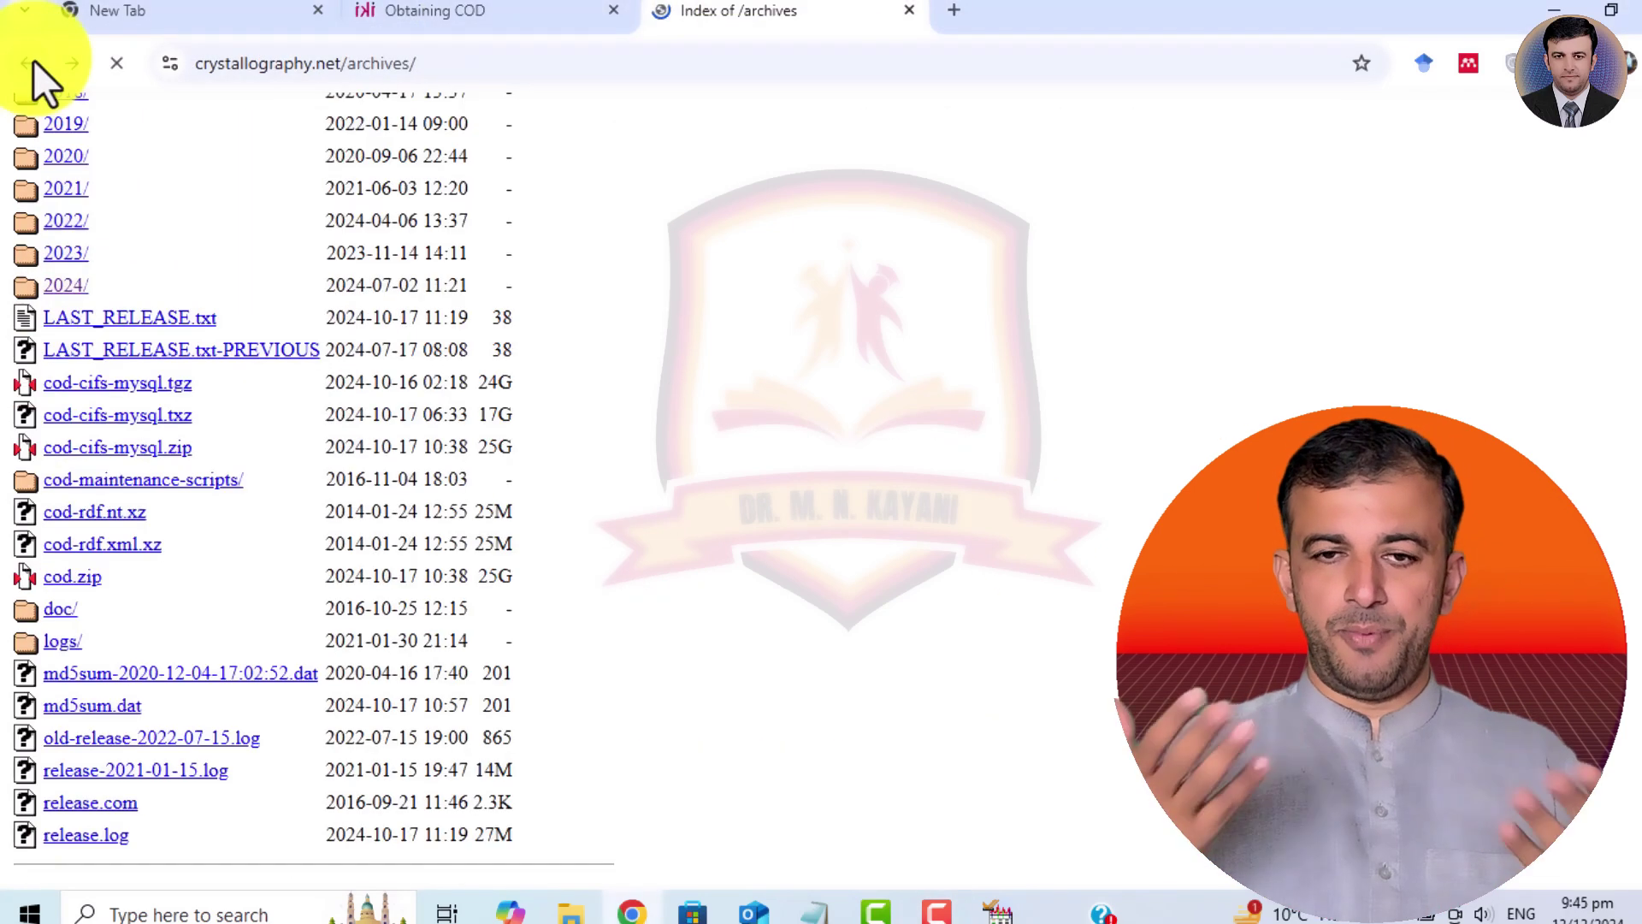
# Open the PANalytical folder of the 2021 archive and locate the COD2021.hsrdb database file.
pyautogui.click(63, 192)
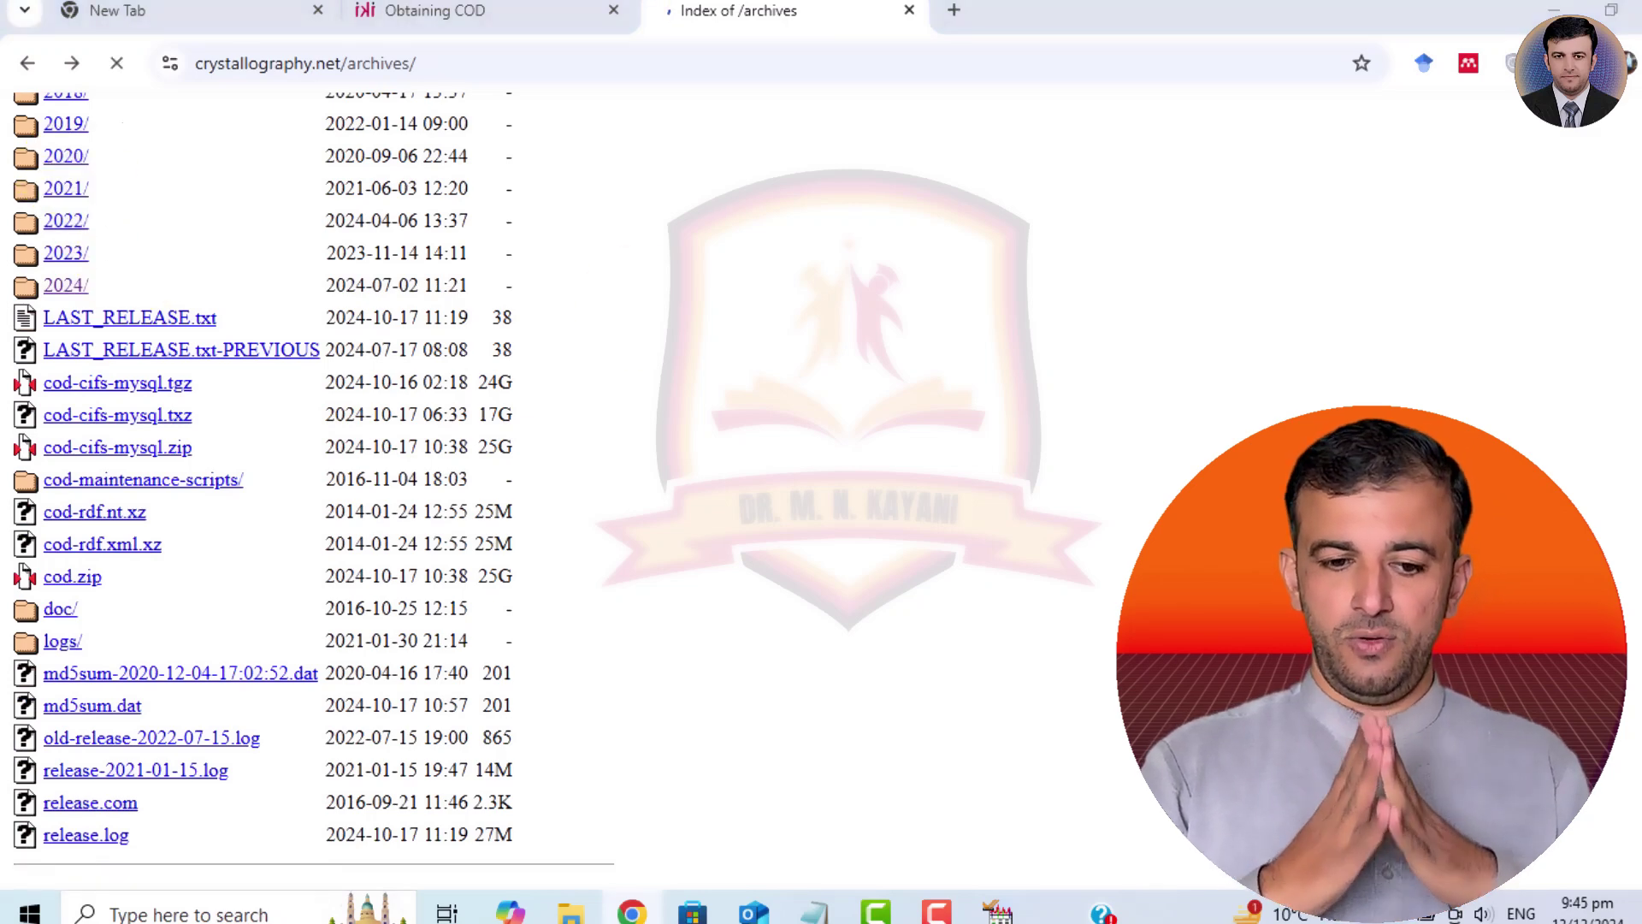
pyautogui.doubleClick(343, 126)
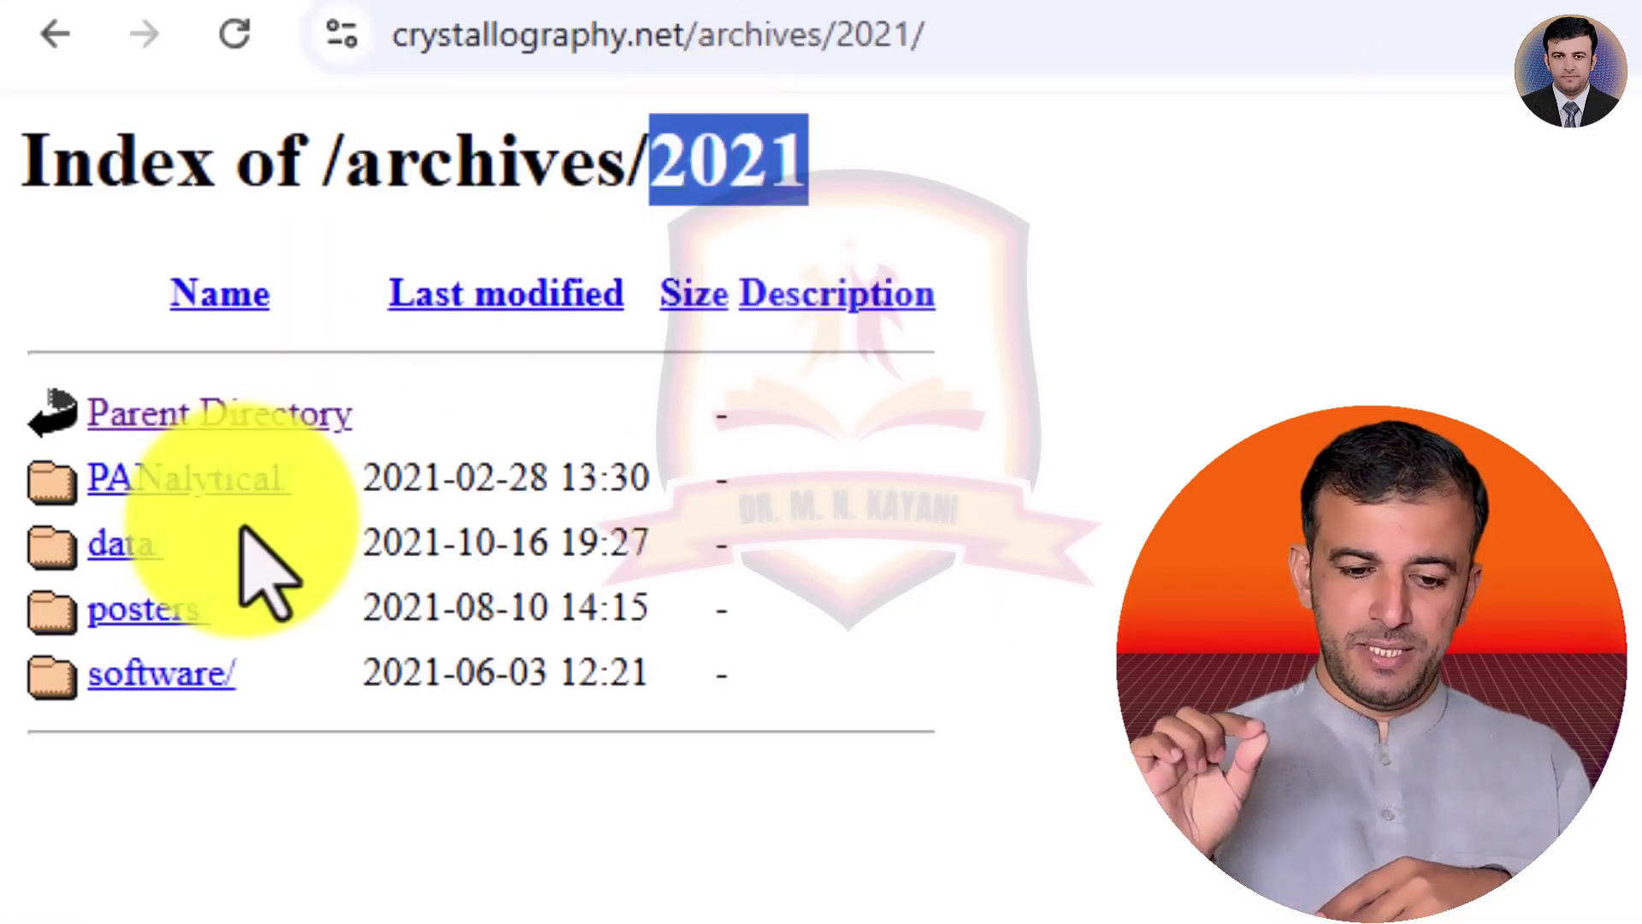
pyautogui.click(111, 552)
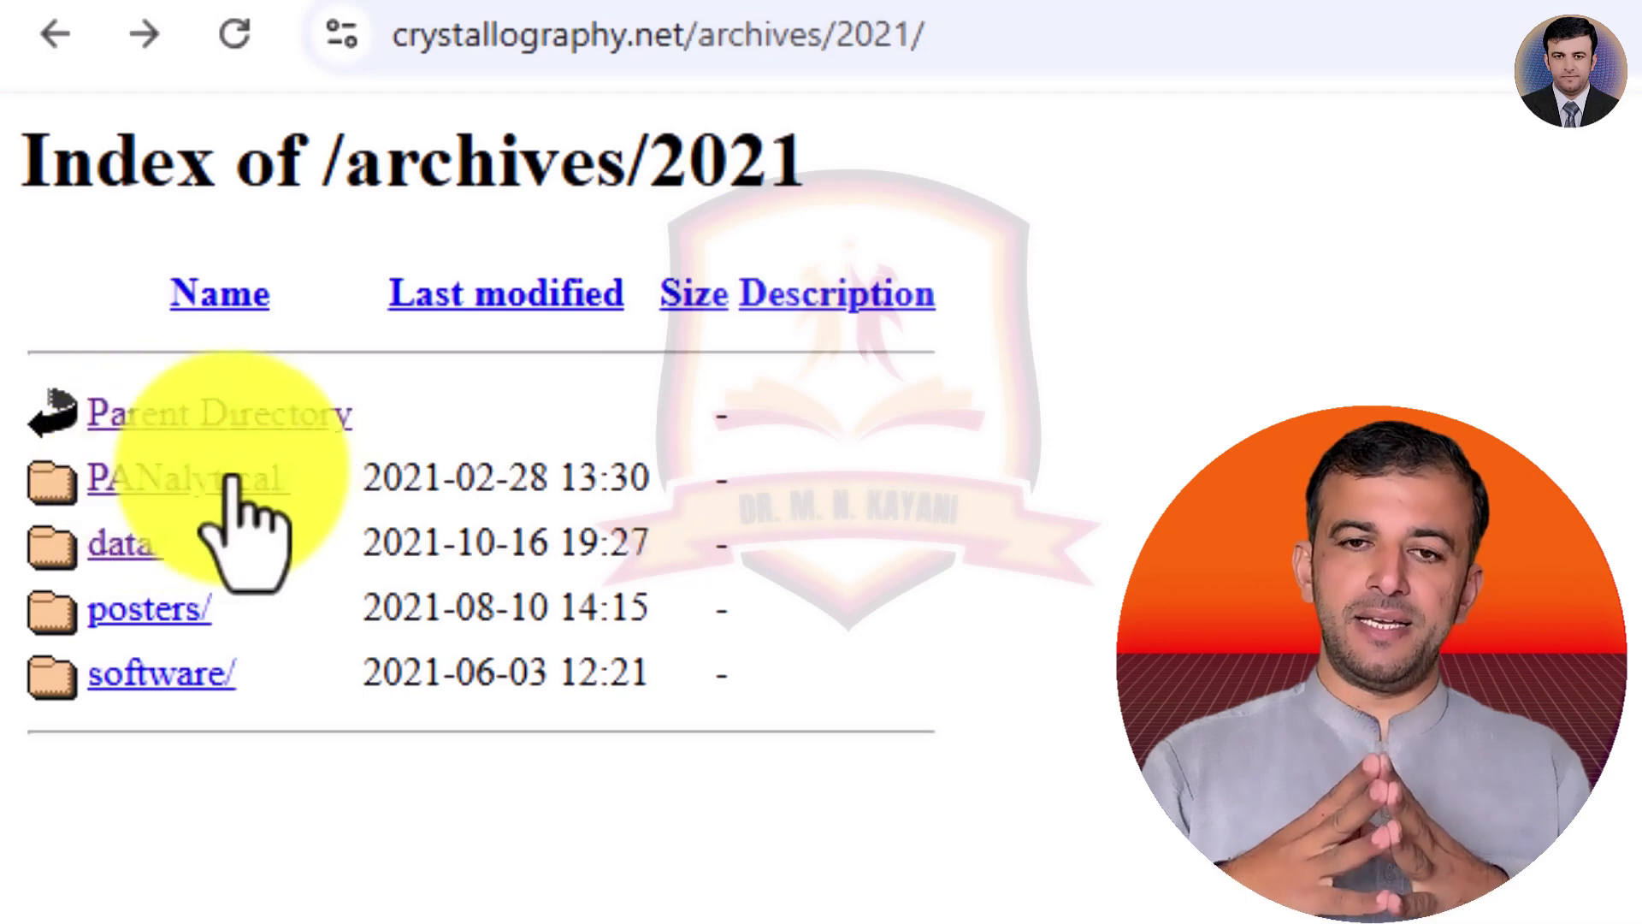
pyautogui.click(171, 483)
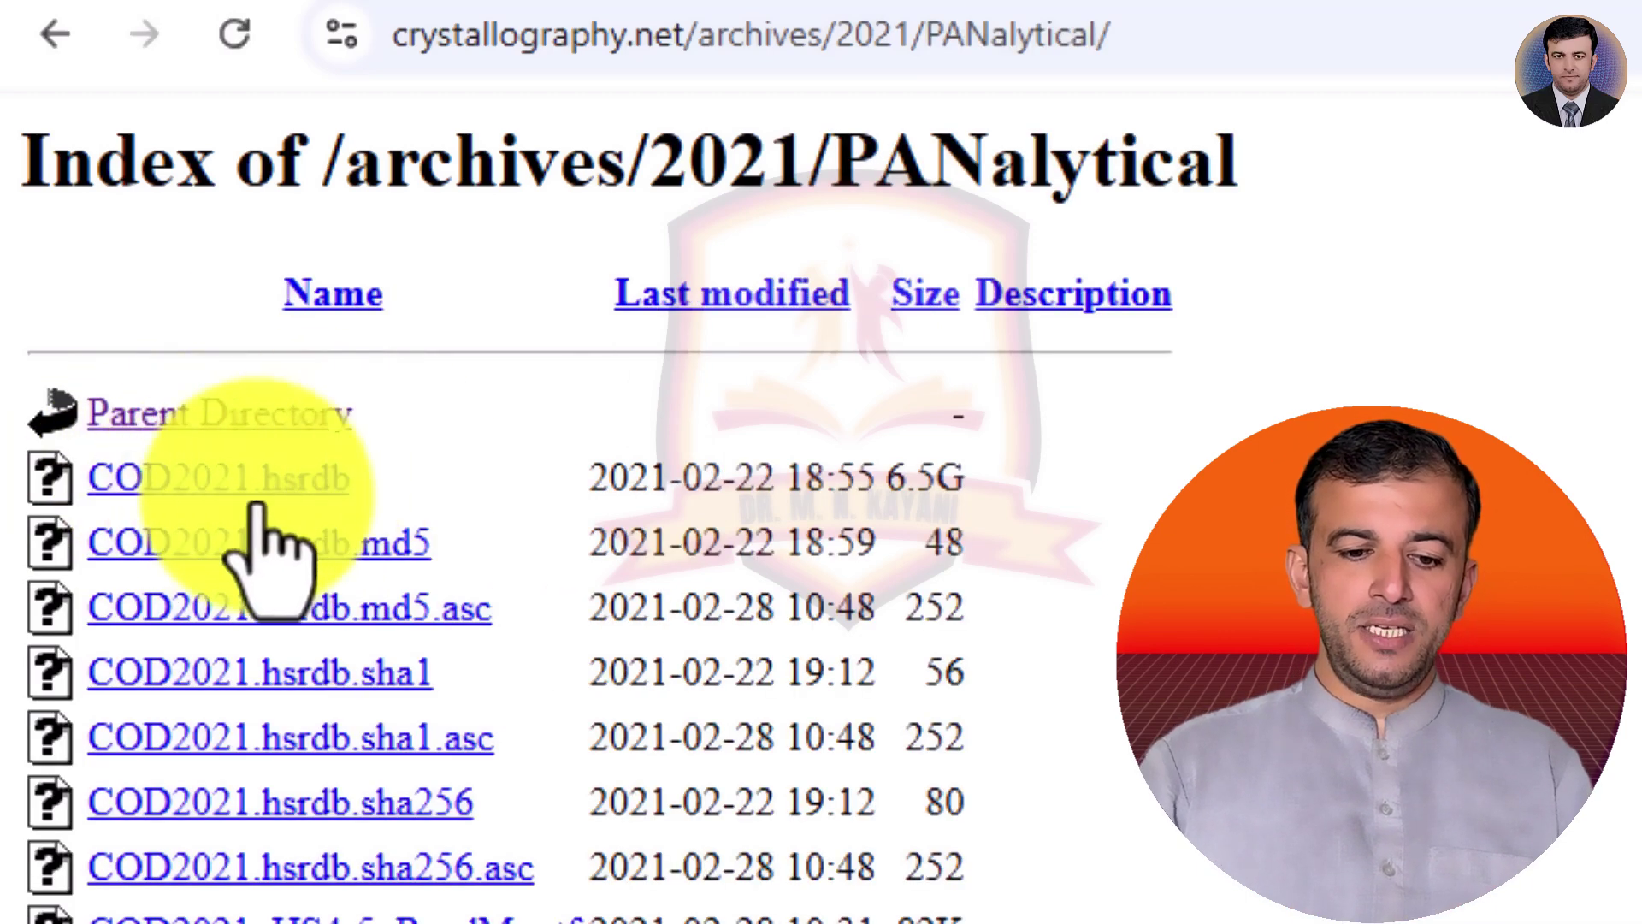
pyautogui.moveTo(358, 479); pyautogui.dragTo(73, 477)
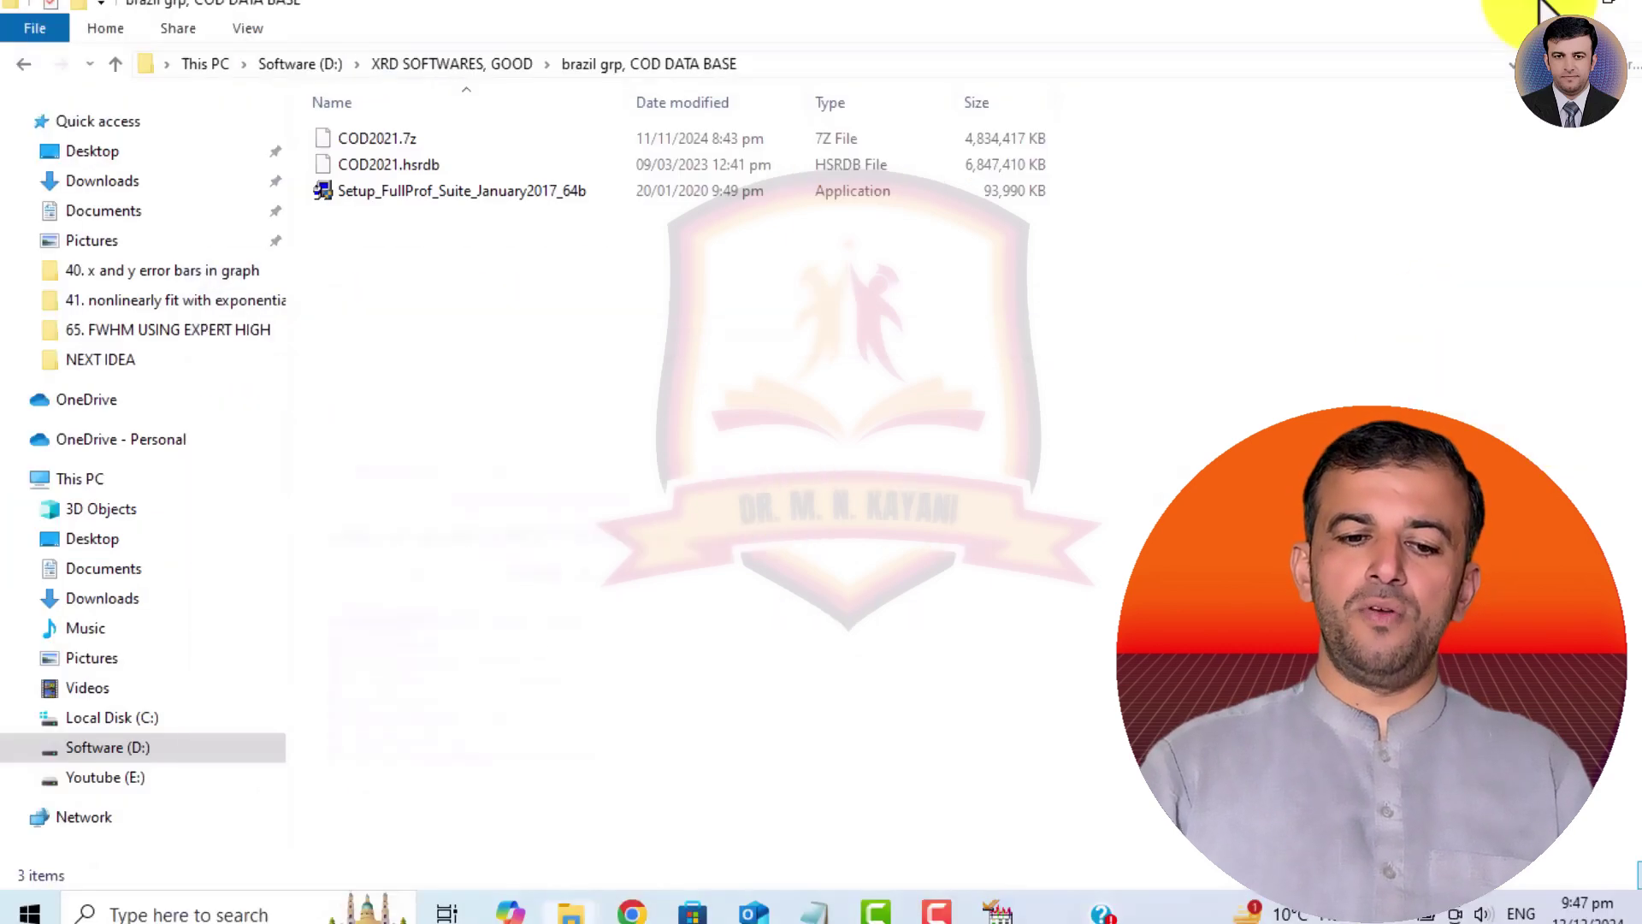
# Select COD2021.hsrdb in the "brazil grp, COD DATA BASE" folder on drive D in File Explorer, then minimize the window.
pyautogui.click(386, 166)
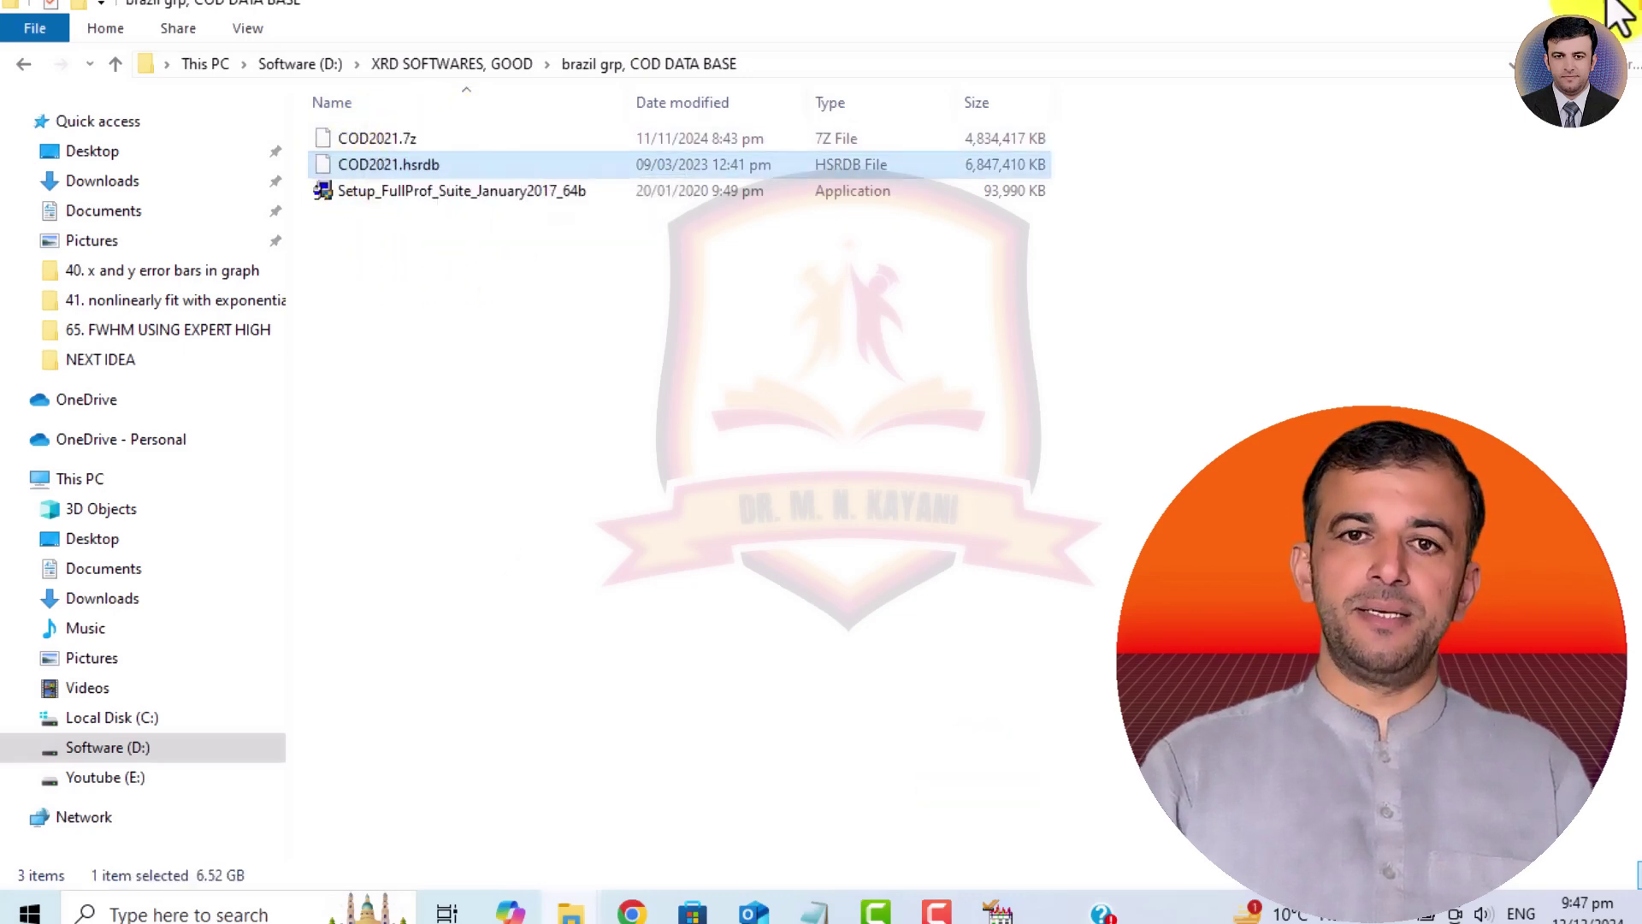
pyautogui.click(1557, 3)
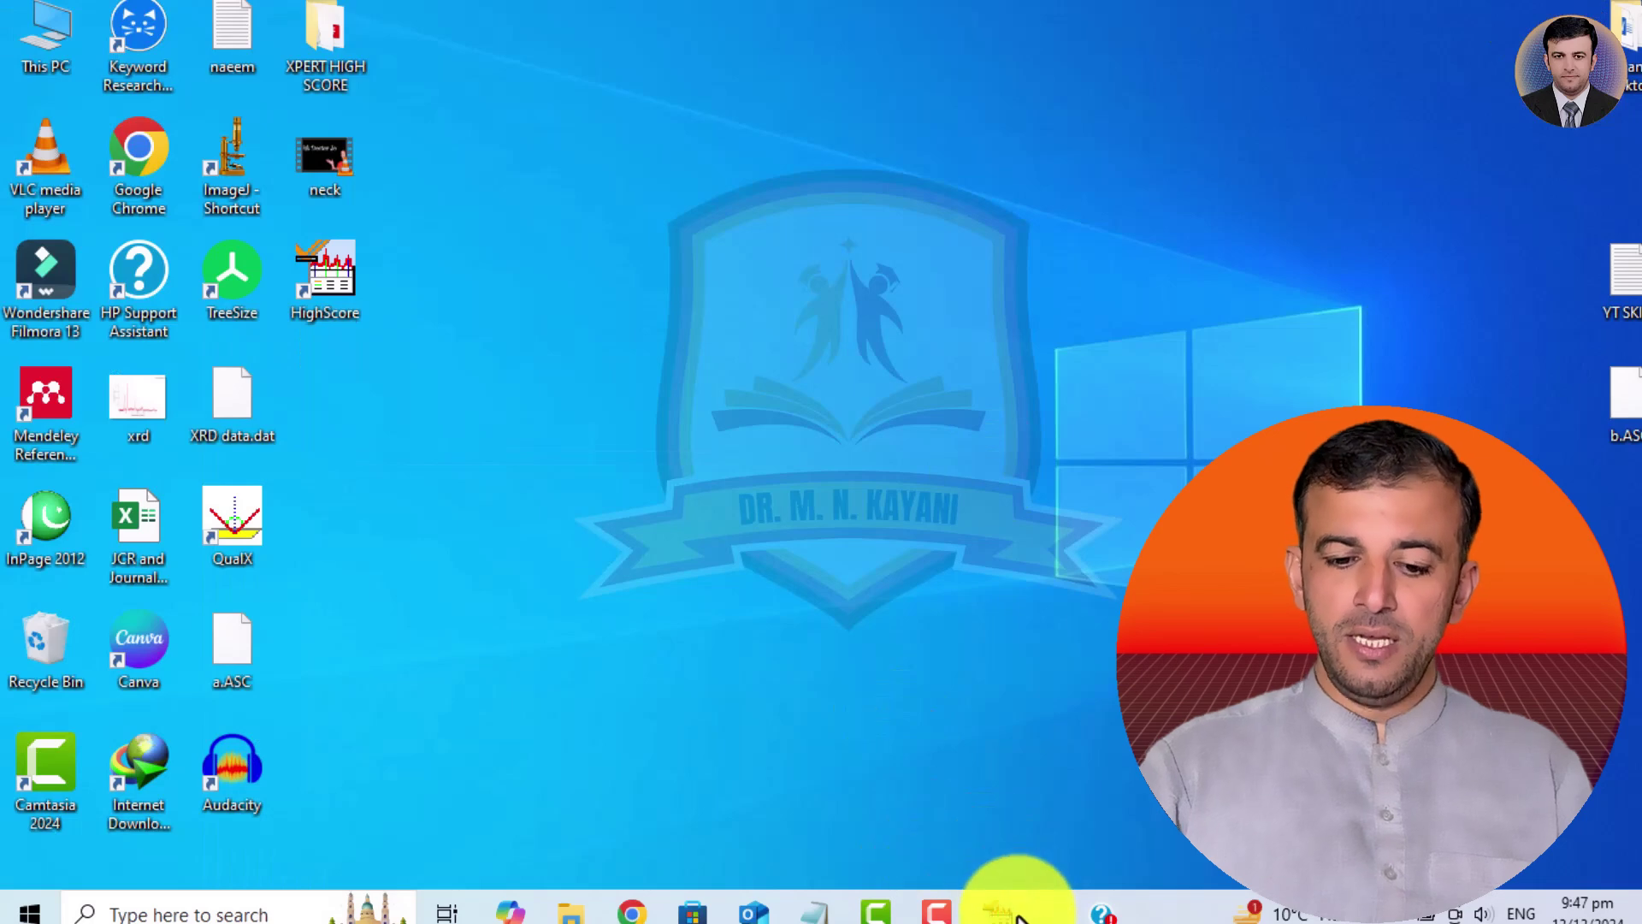
# Switch to HighScore and add COD2021.hsrdb from the "brazil grp, COD DATA BASE" folder as a HighScore reference database.
pyautogui.click(998, 912)
pyautogui.click(571, 25)
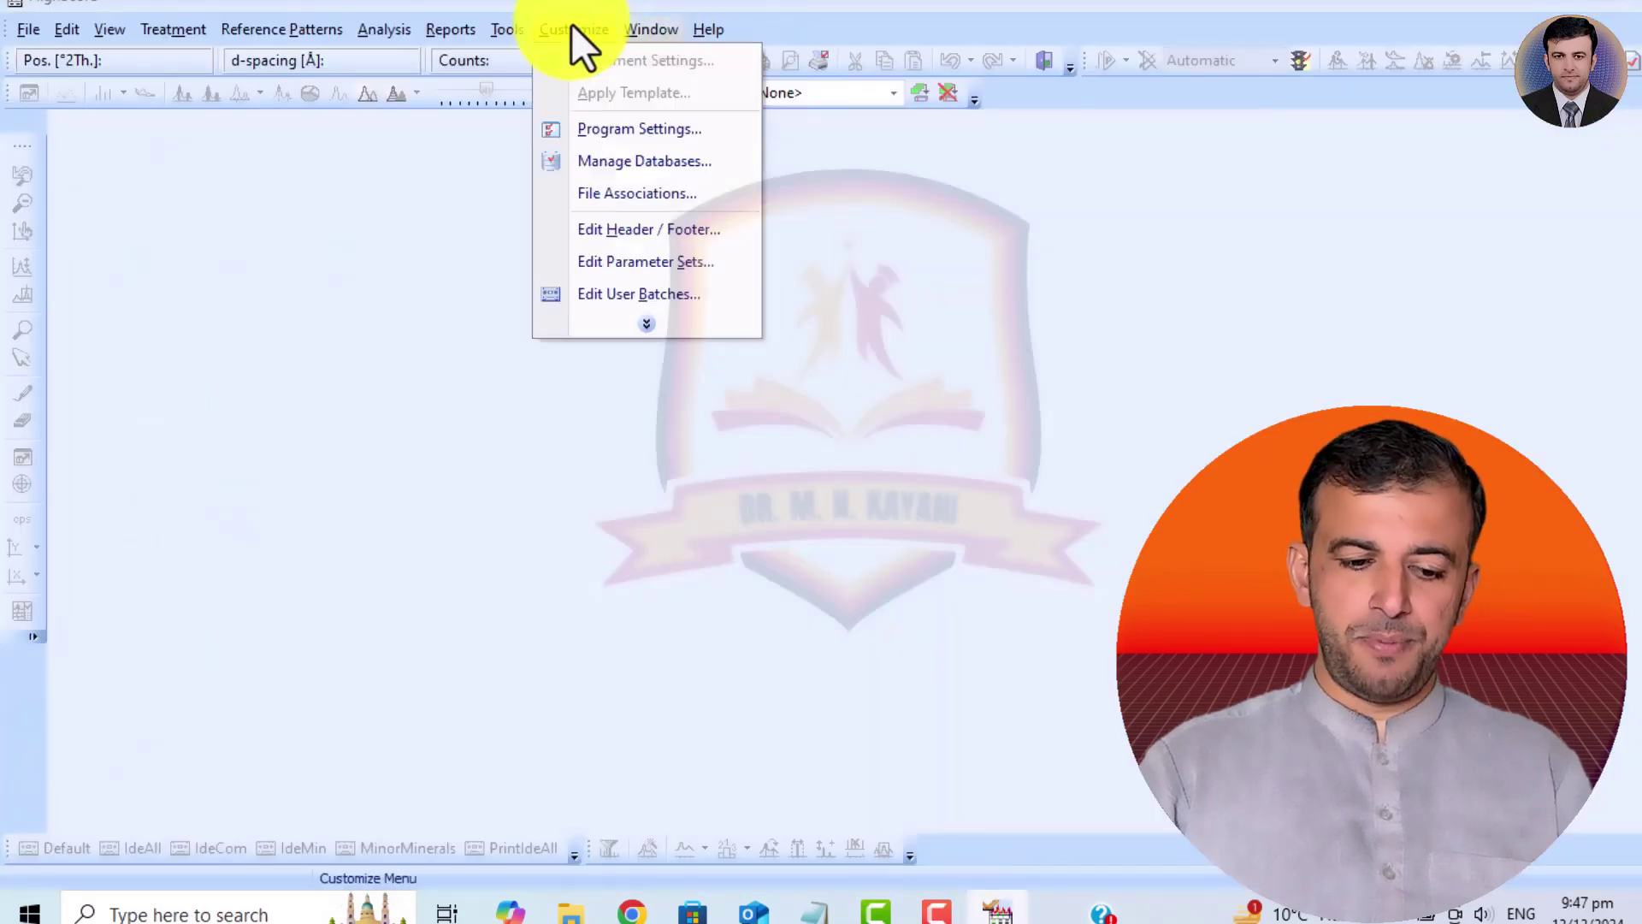
pyautogui.click(627, 162)
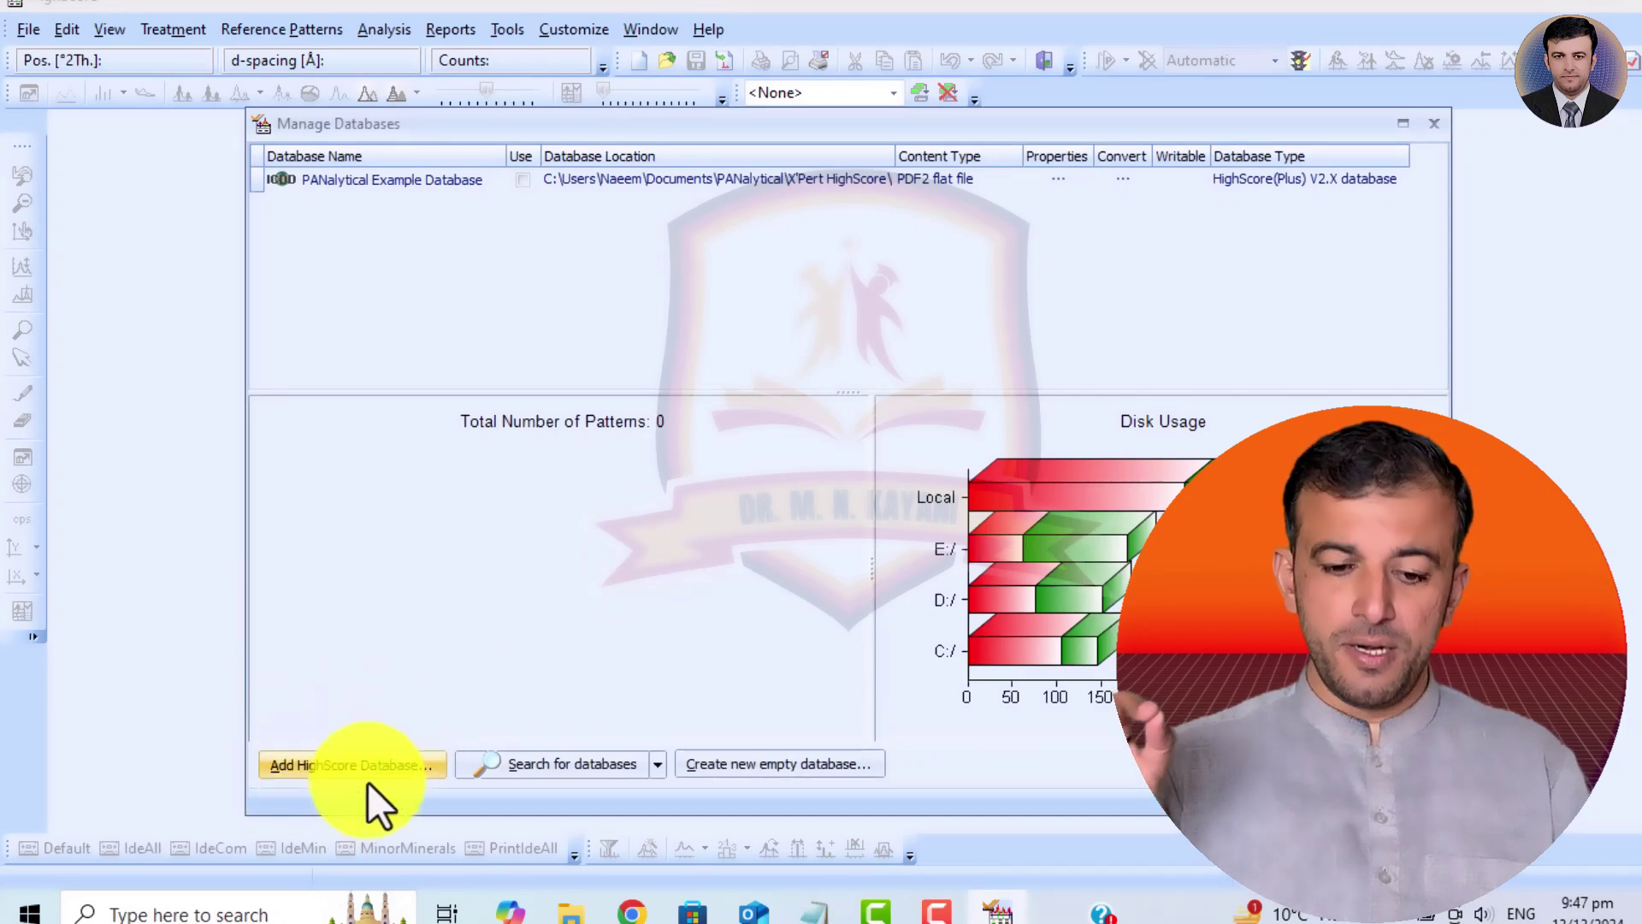
pyautogui.click(339, 763)
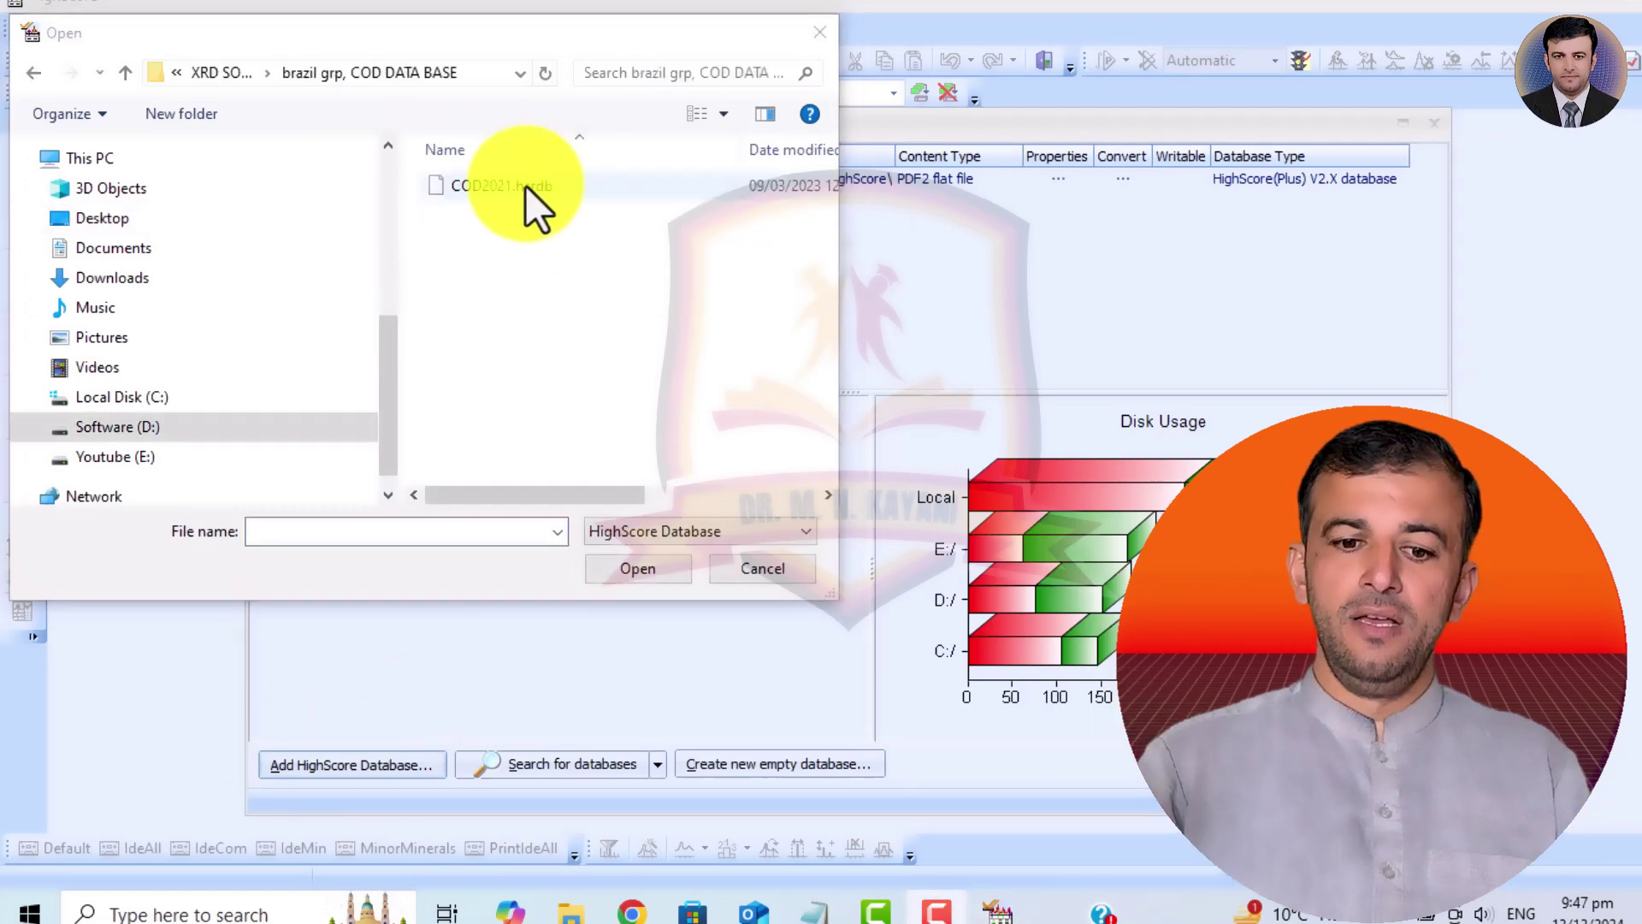
pyautogui.doubleClick(525, 186)
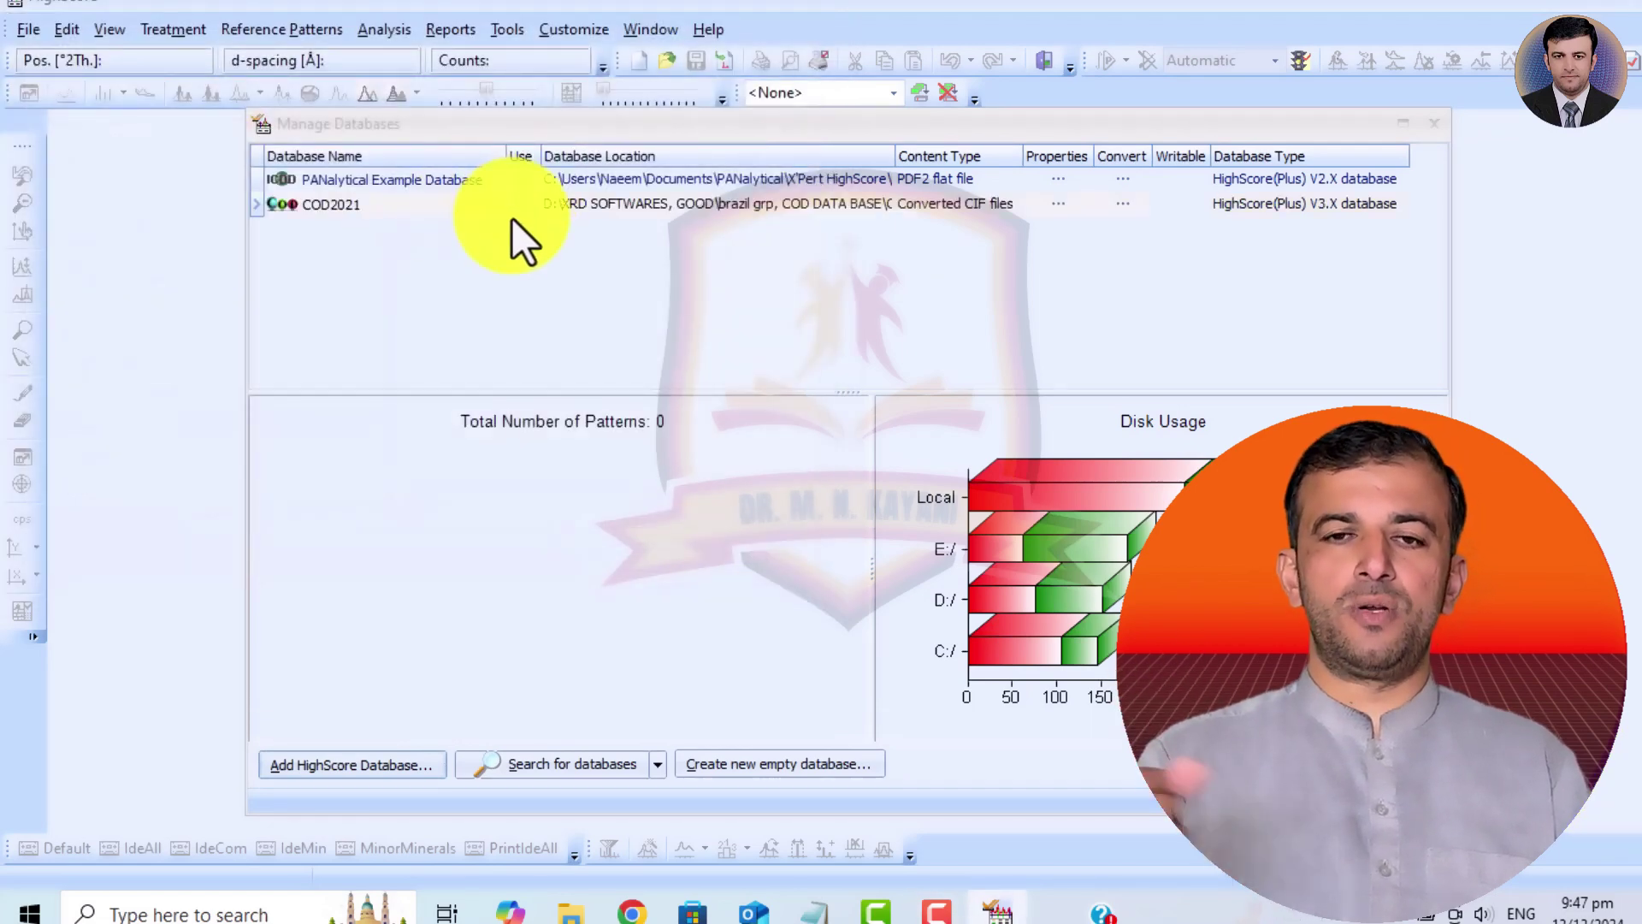
# Keep COD2021 as the only reference database in use, excluding the PANalytical Example Database, and close the database manager.
pyautogui.click(520, 178)
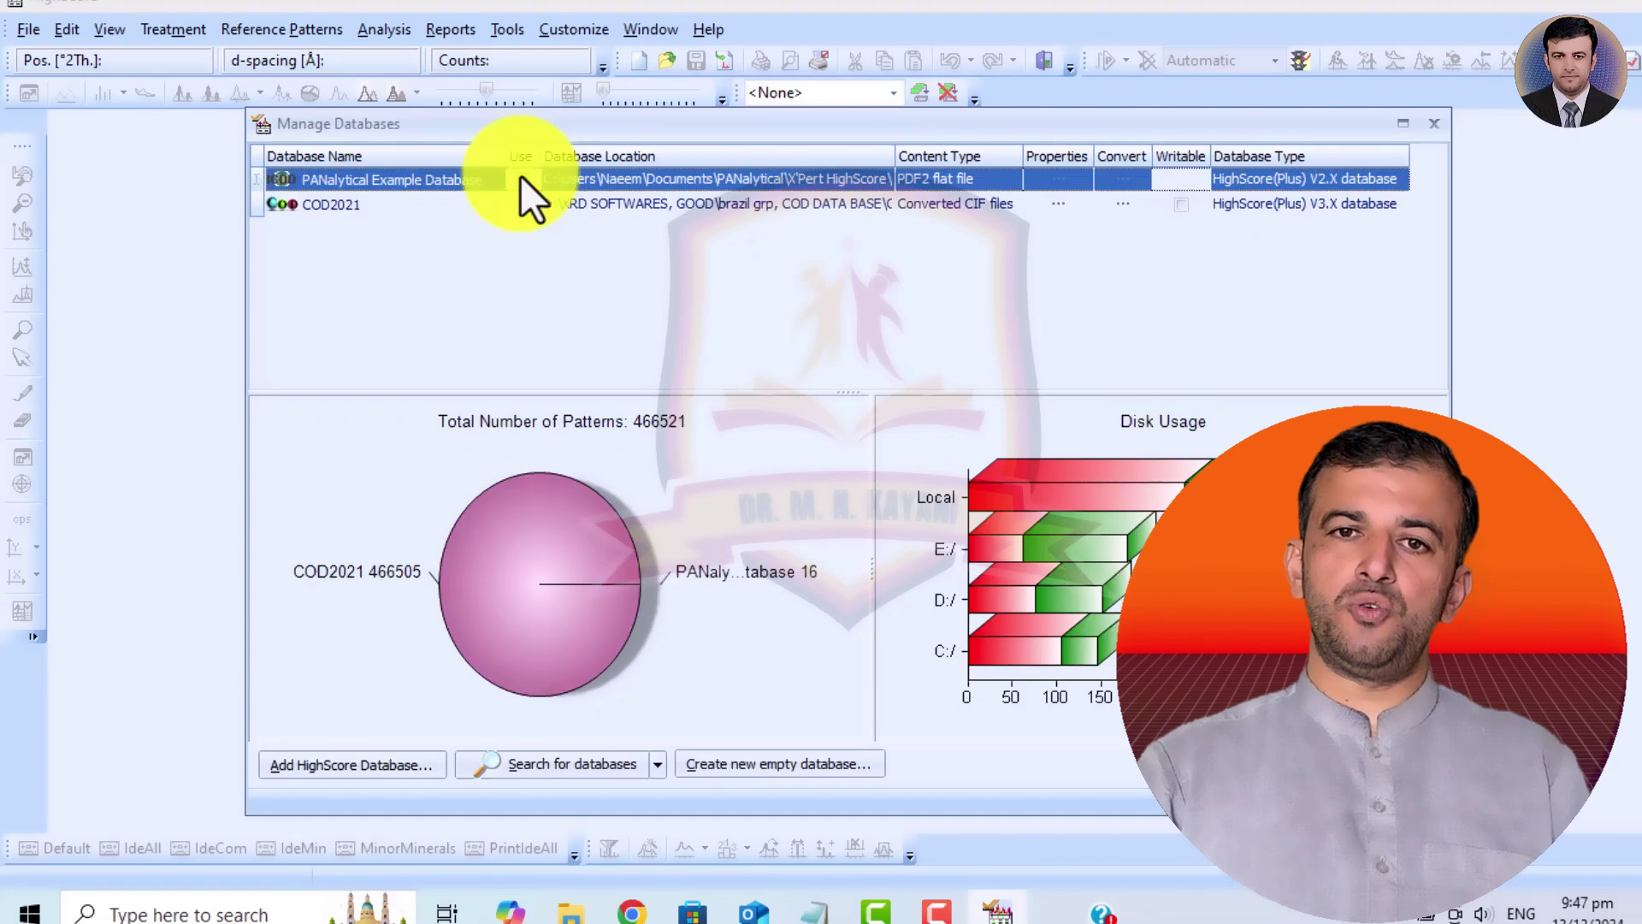
pyautogui.click(521, 178)
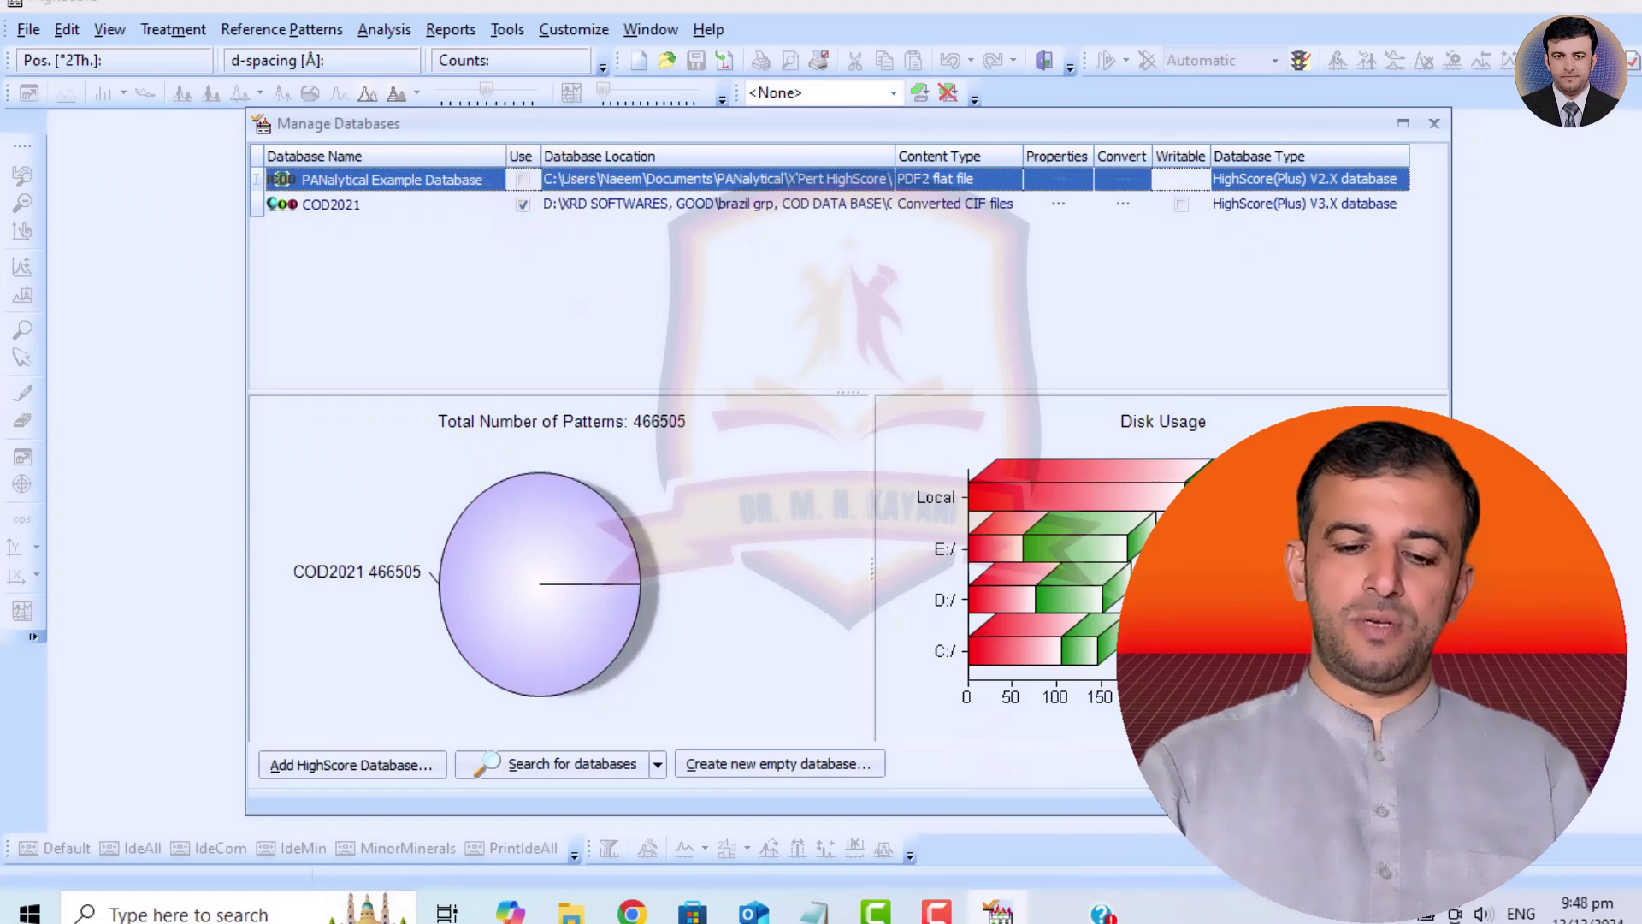
pyautogui.click(1176, 825)
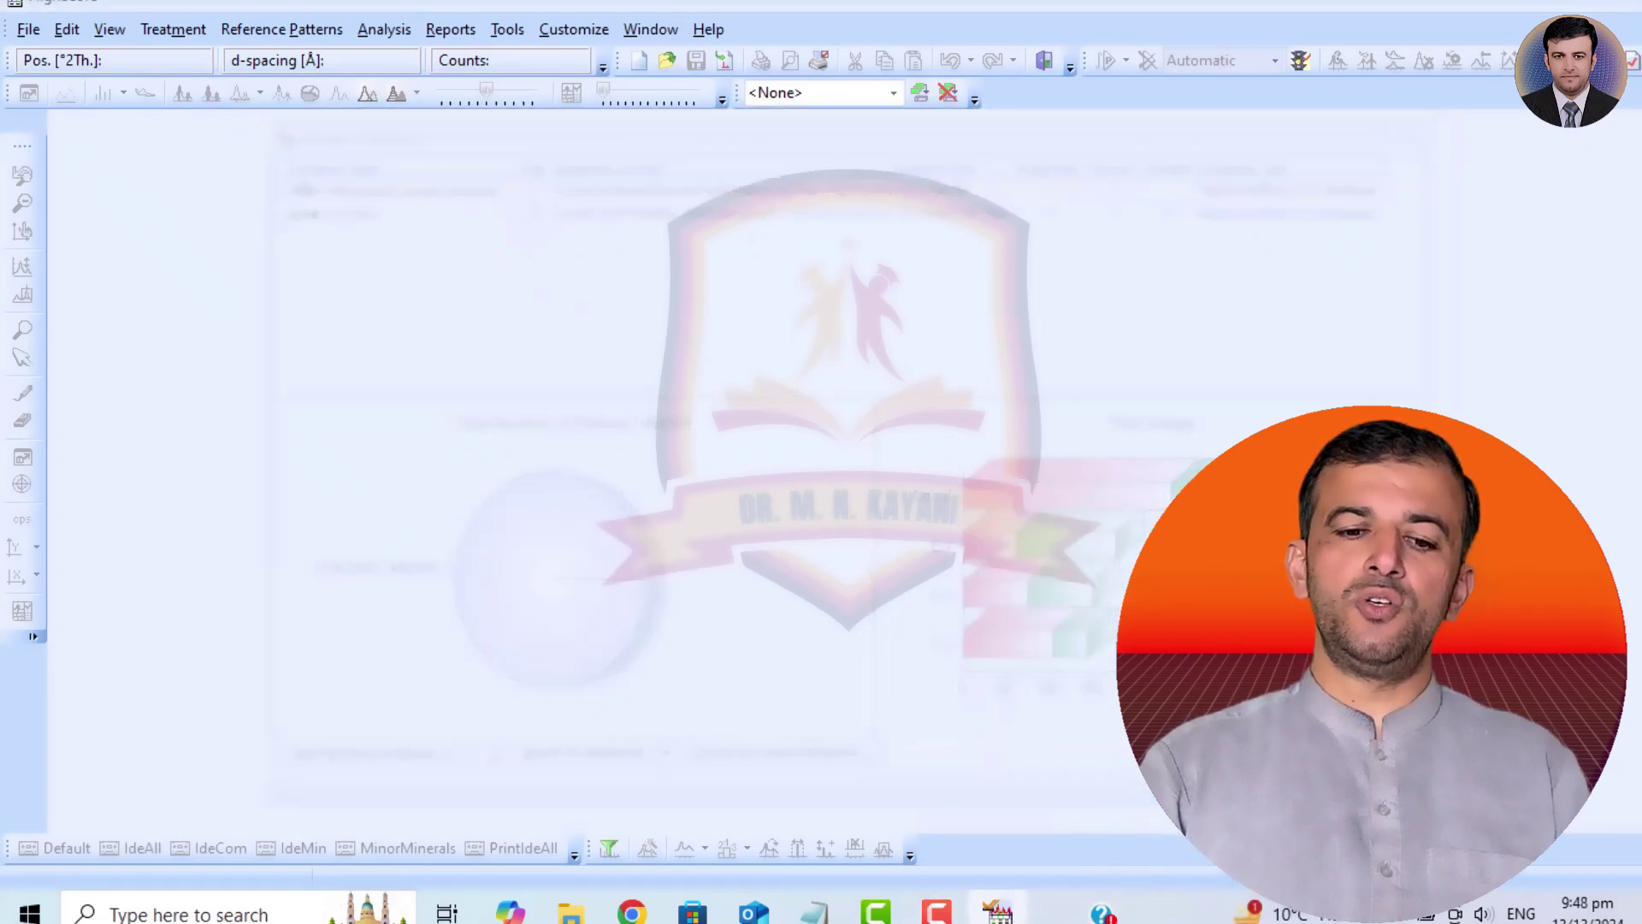
pyautogui.click(561, 21)
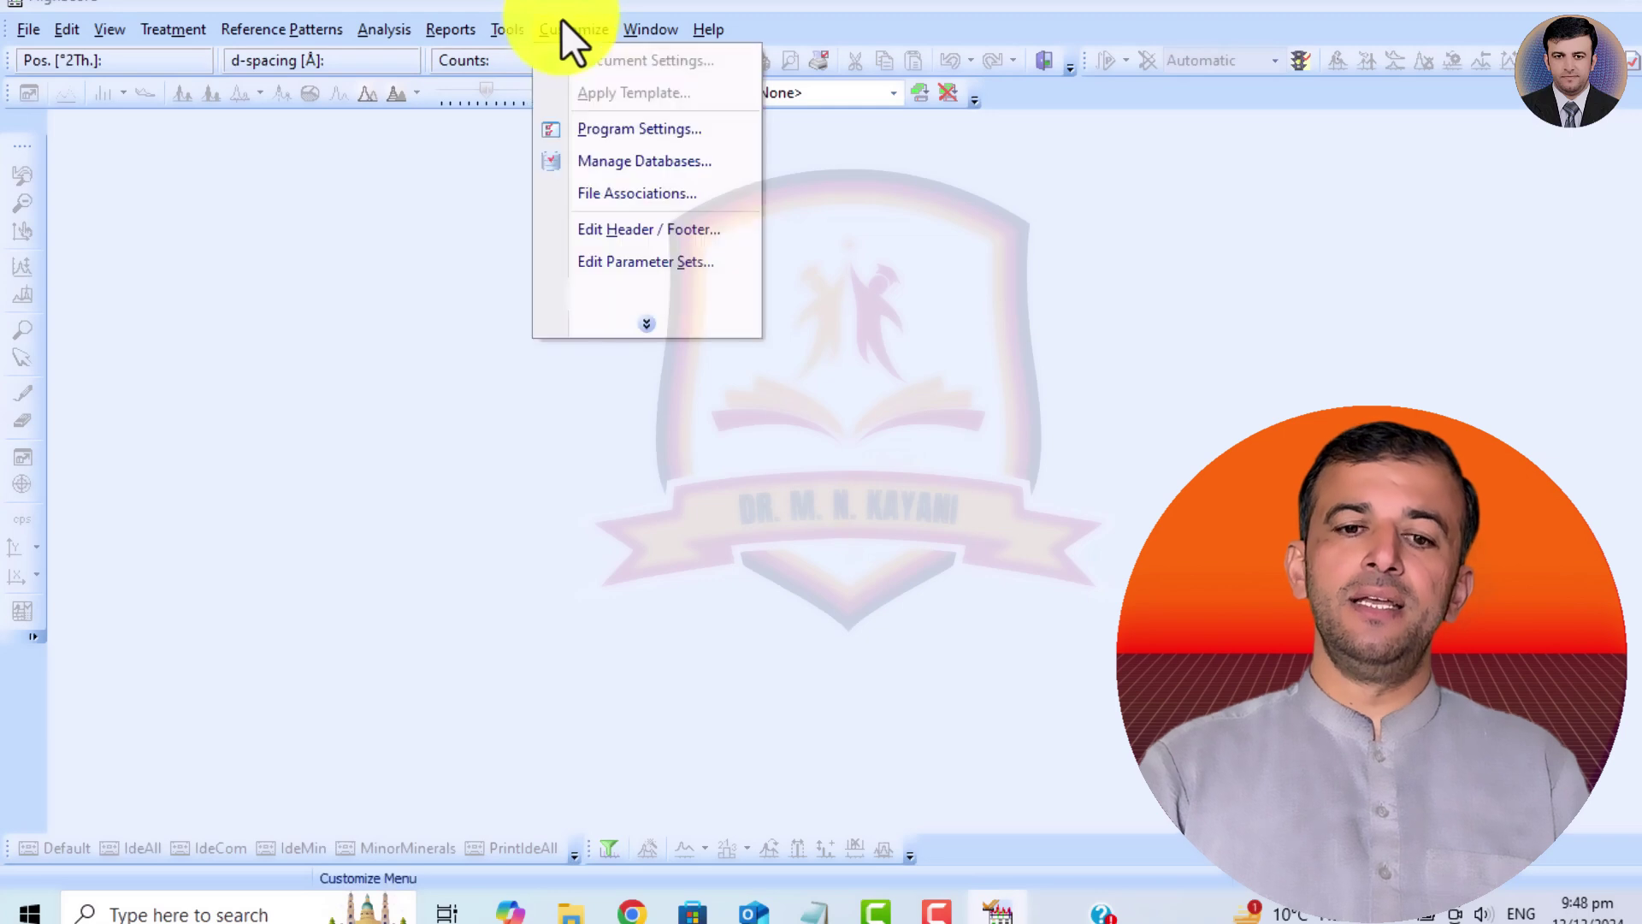
pyautogui.click(603, 164)
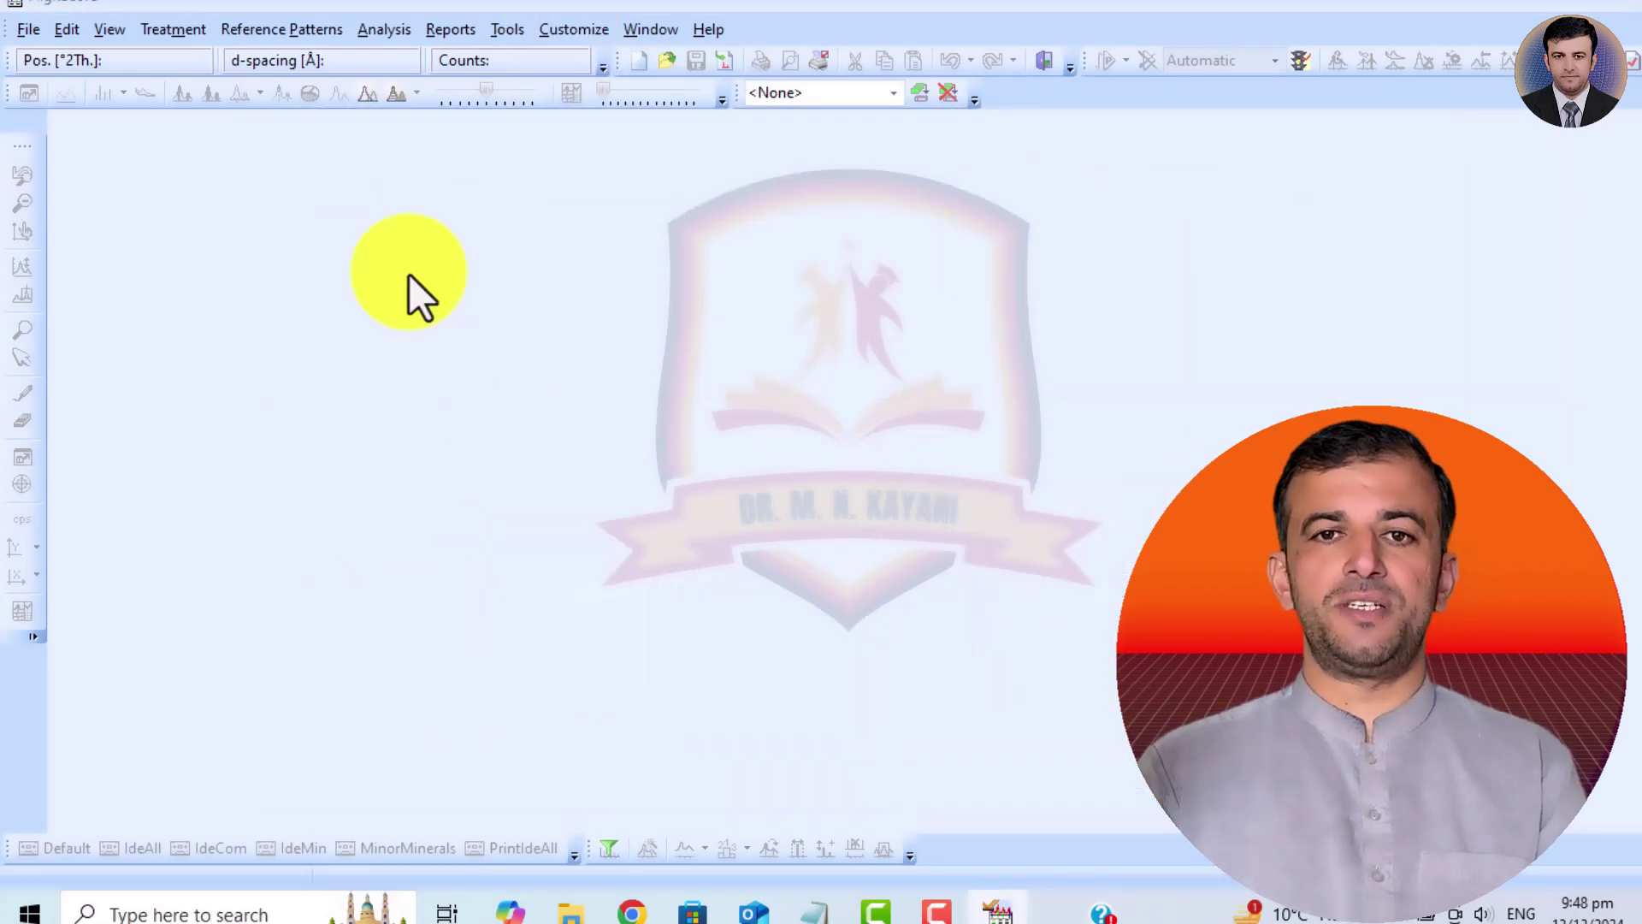
# Open the scan file b.ASC from the Desktop folder.
pyautogui.click(41, 22)
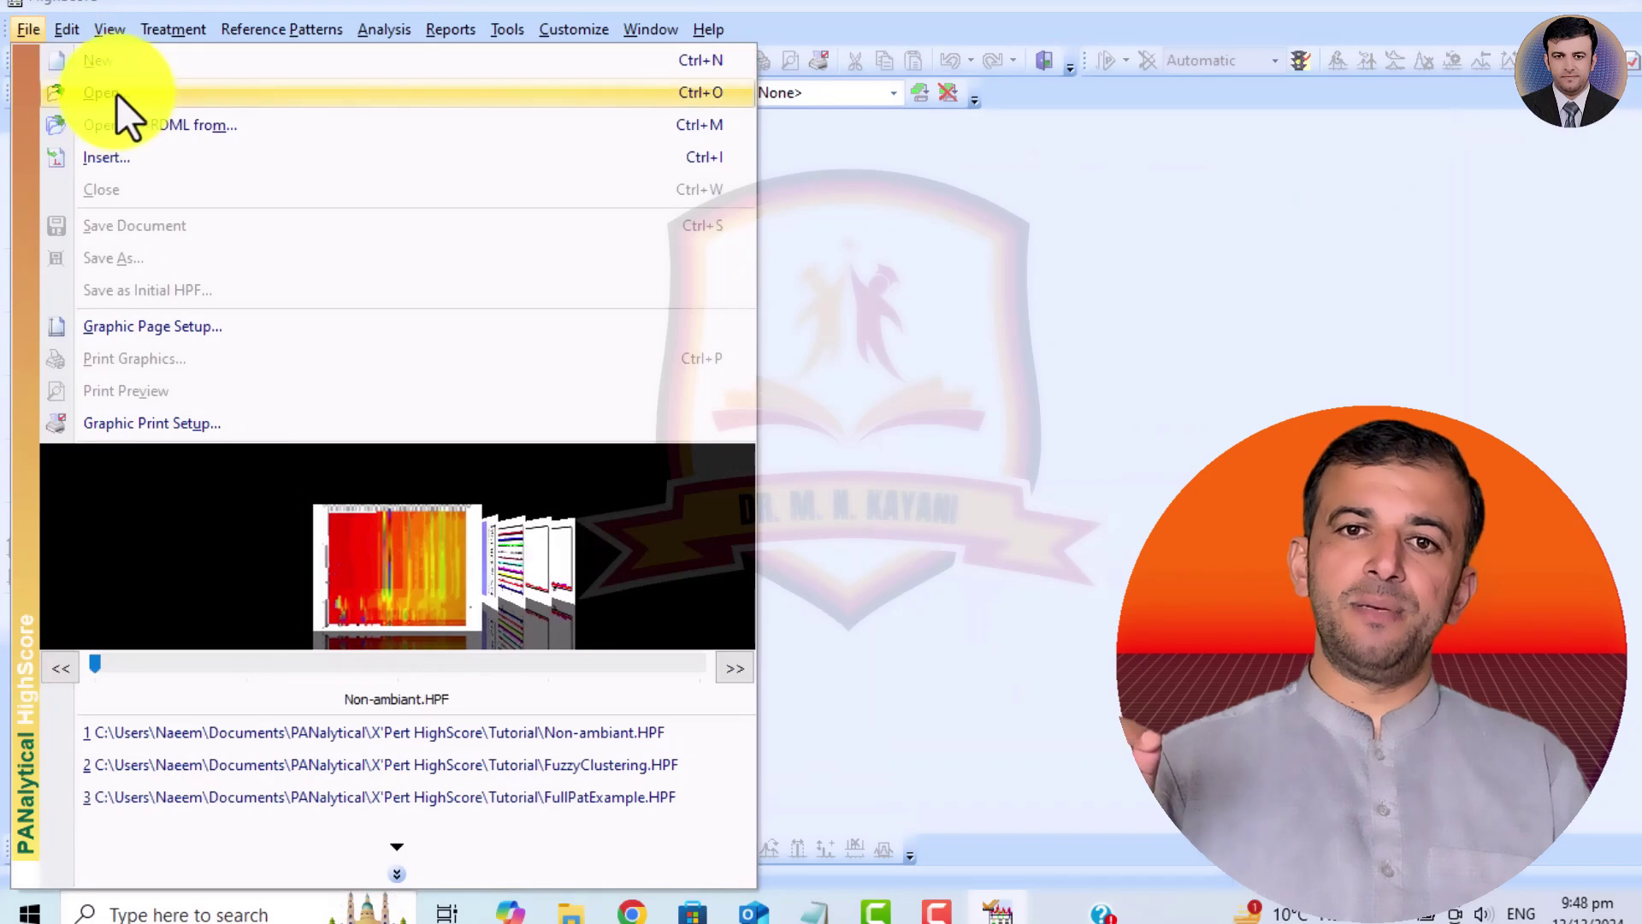
pyautogui.click(92, 92)
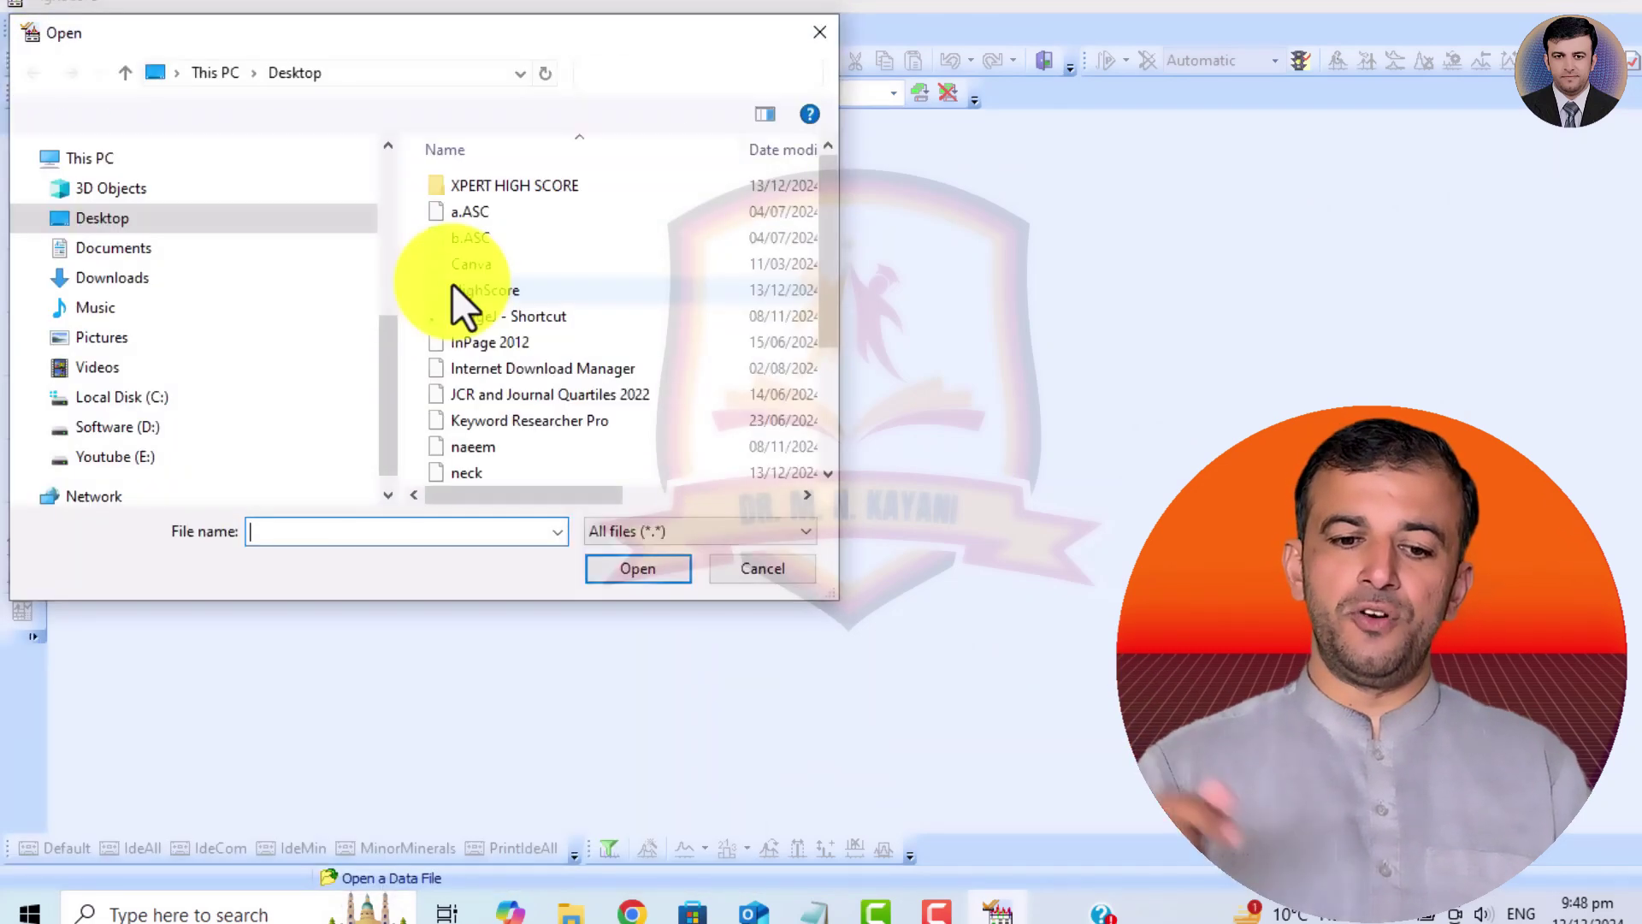
pyautogui.doubleClick(469, 237)
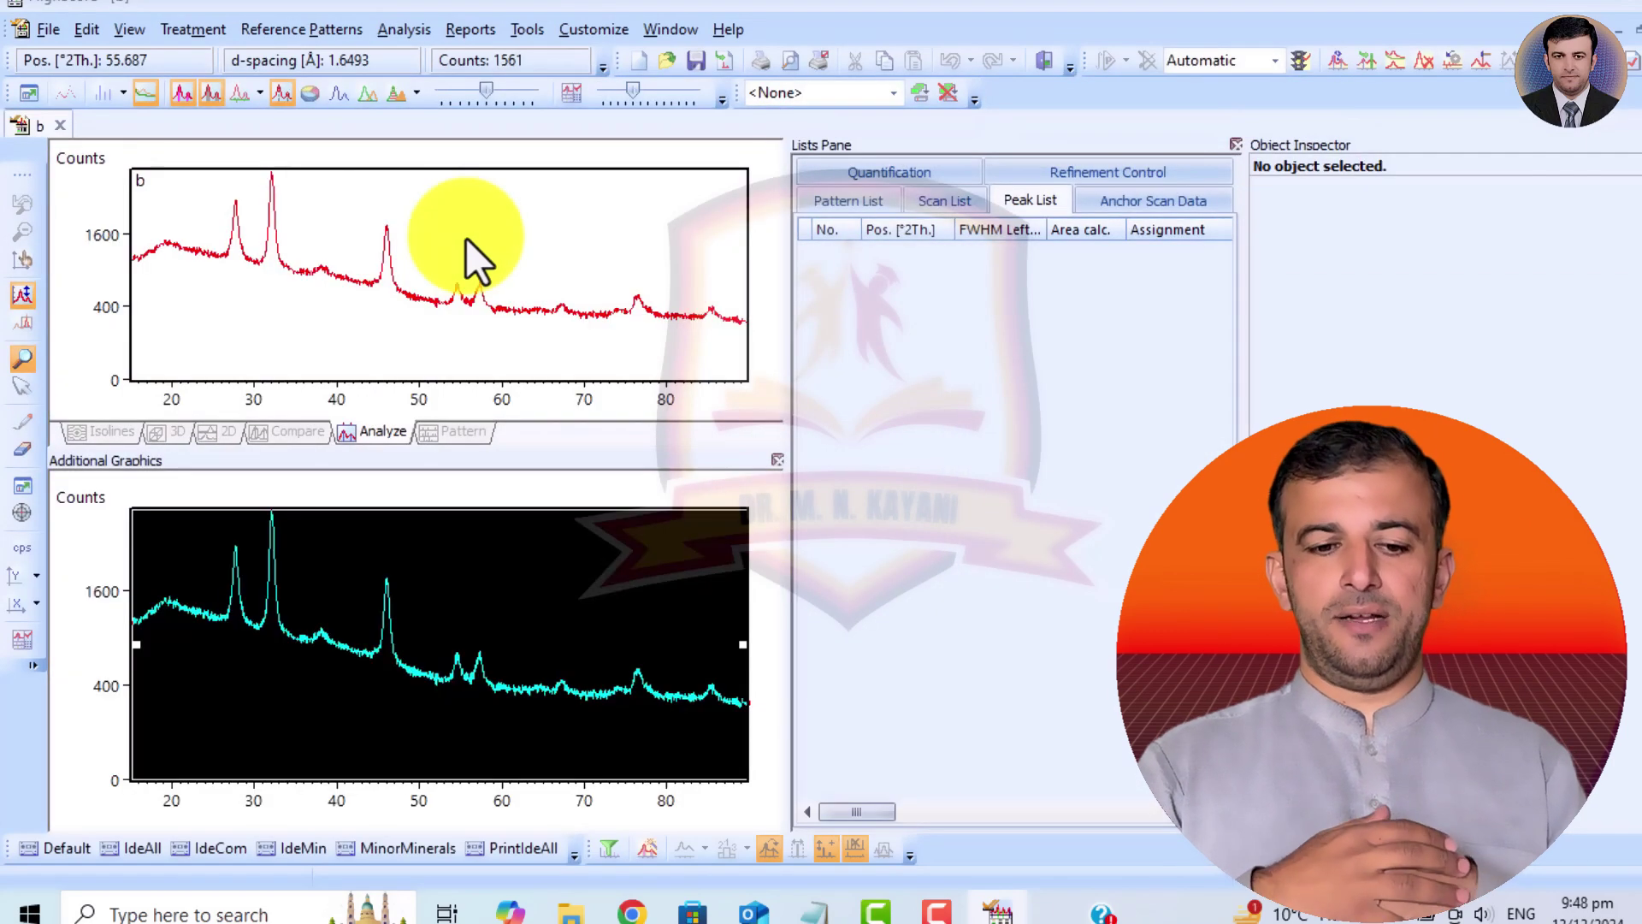
# Review the scan file formats that can be opened, keep the All files (*.*) filter, and dismiss the file selection.
pyautogui.click(46, 31)
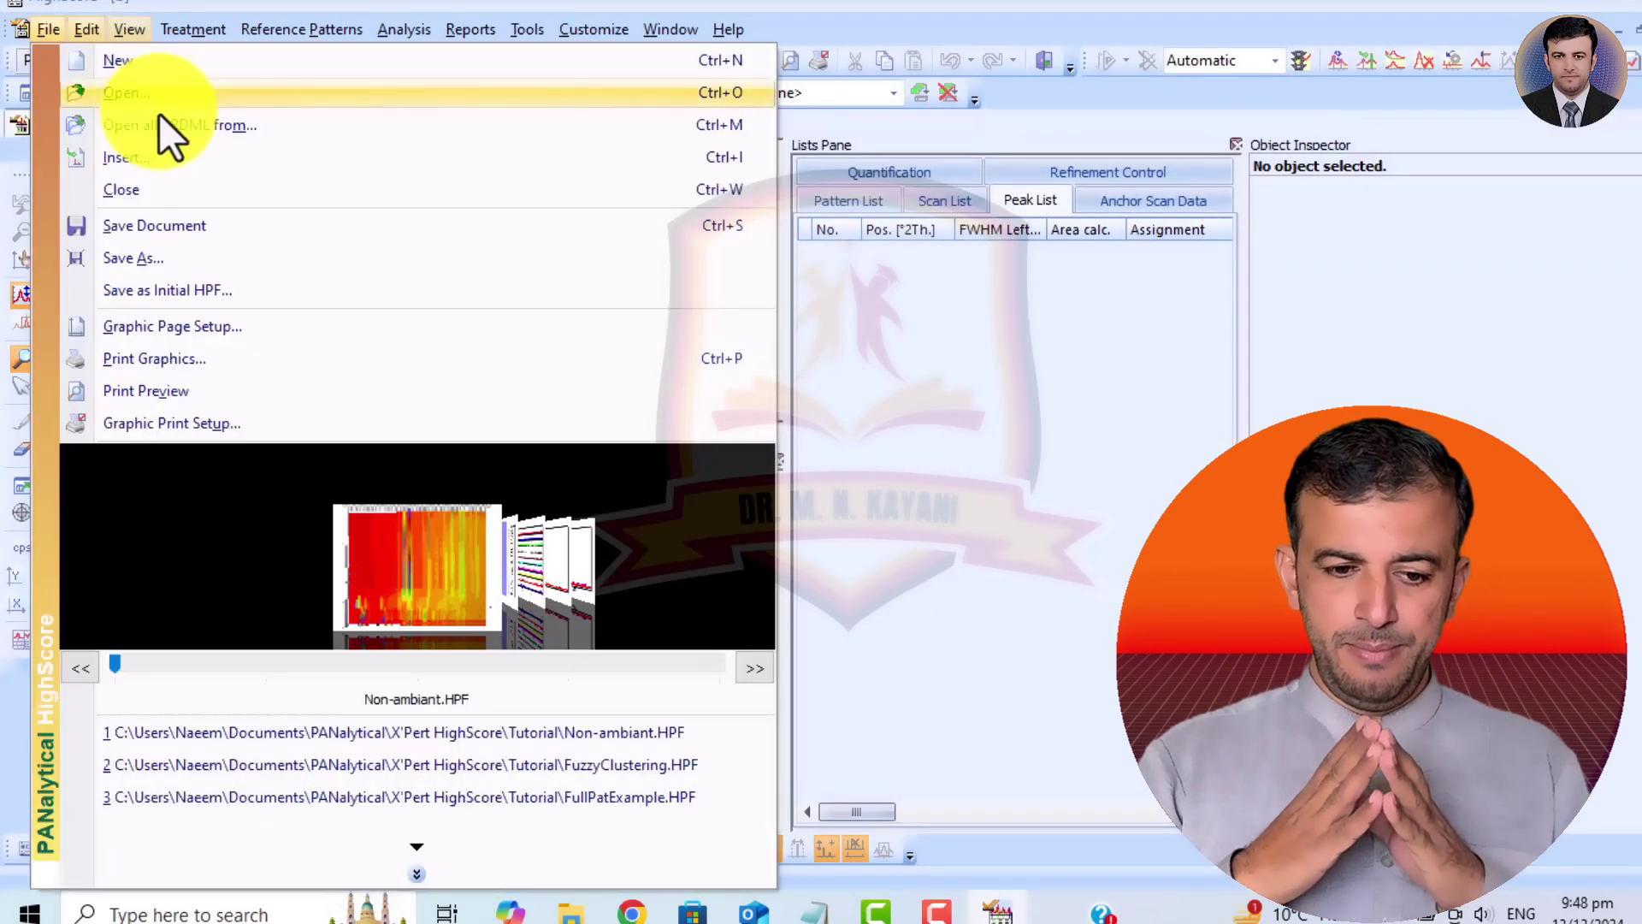
pyautogui.click(132, 91)
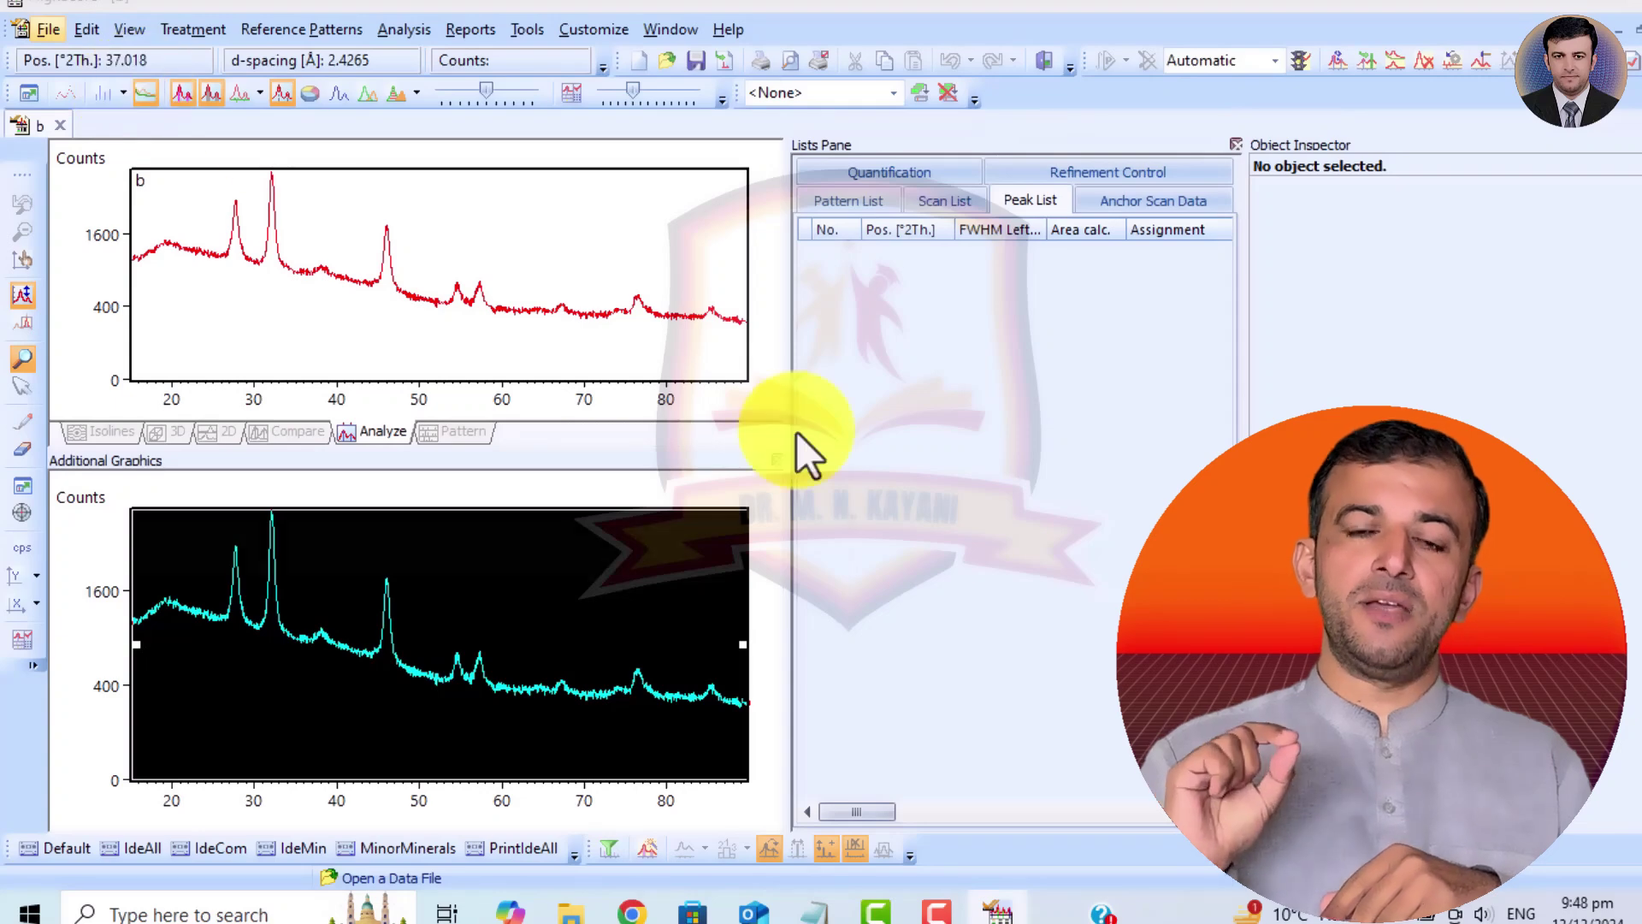
pyautogui.click(690, 532)
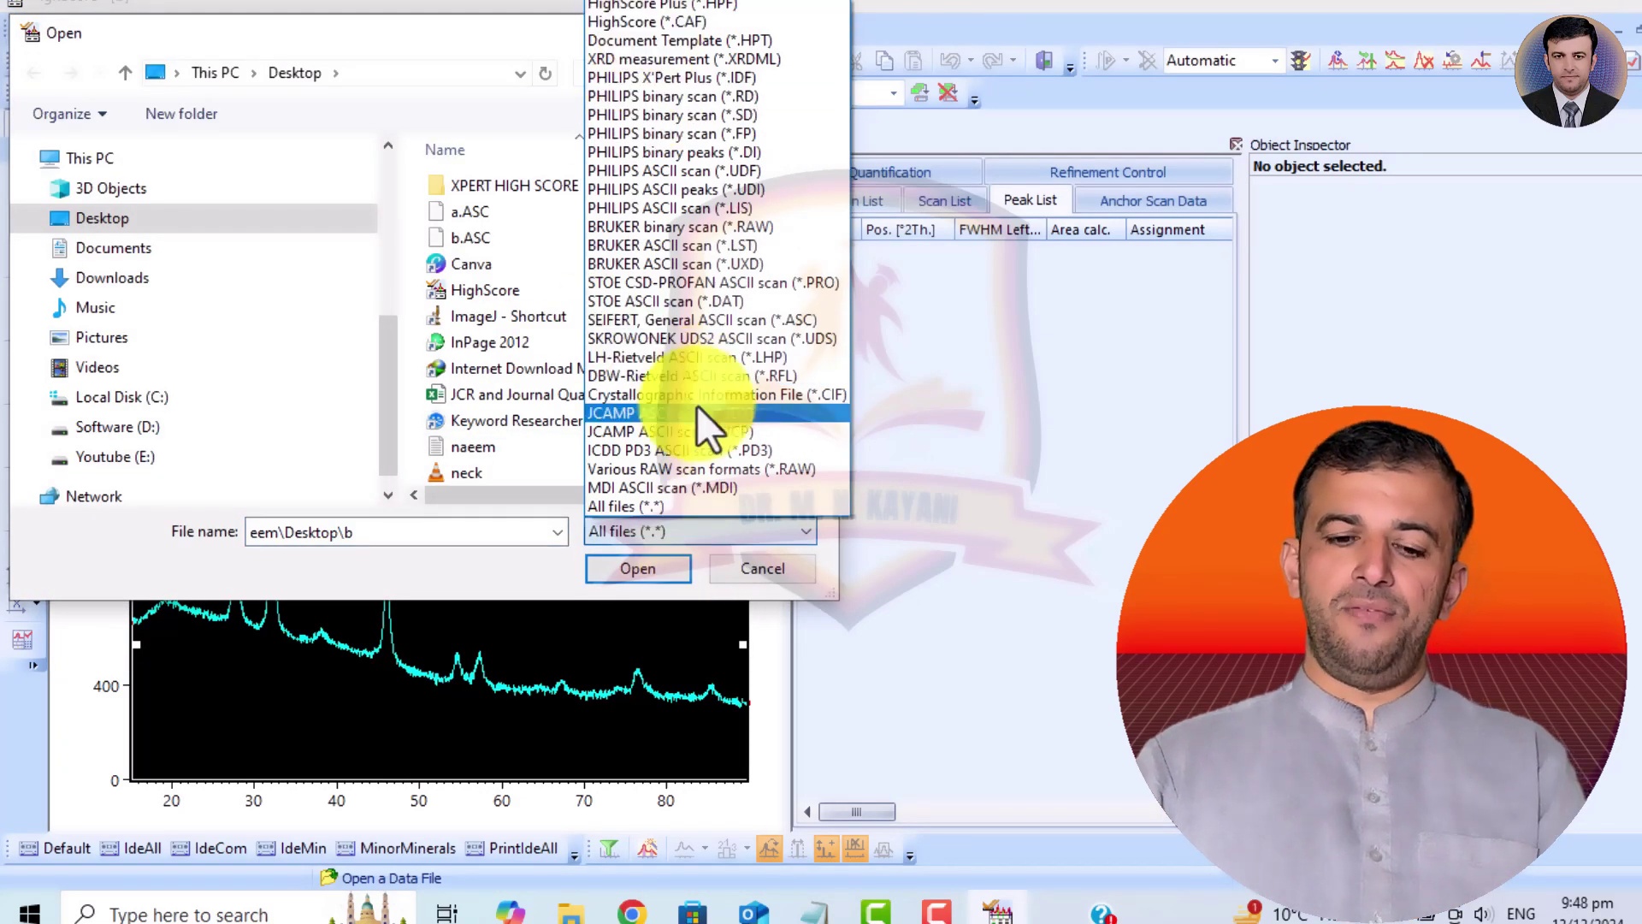
pyautogui.click(645, 506)
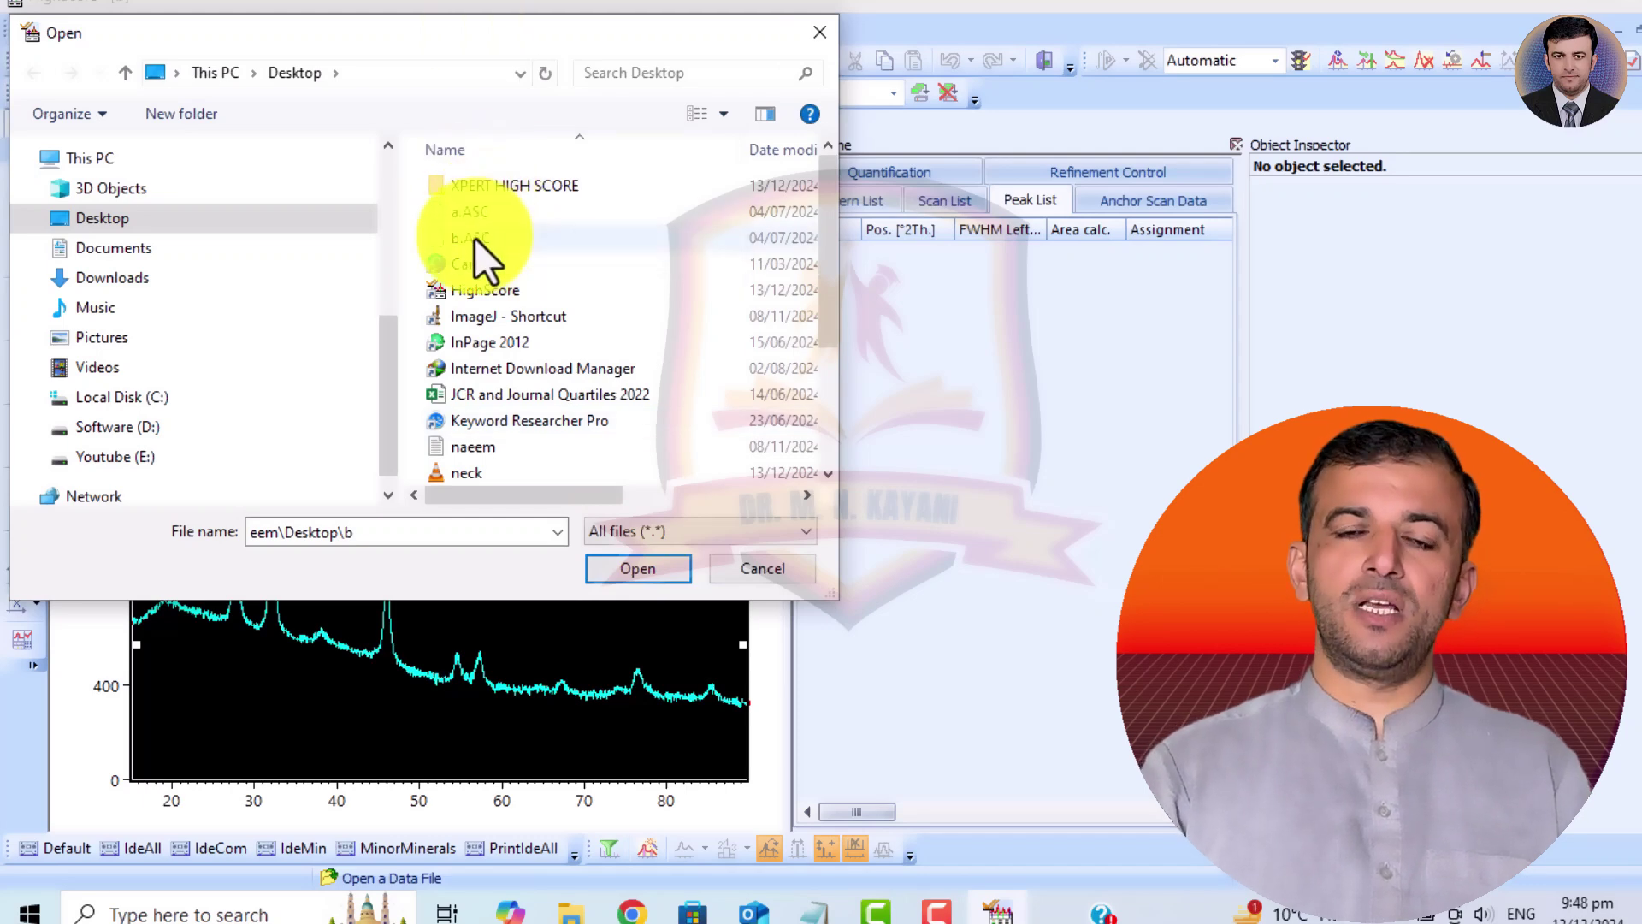
pyautogui.press('Return')
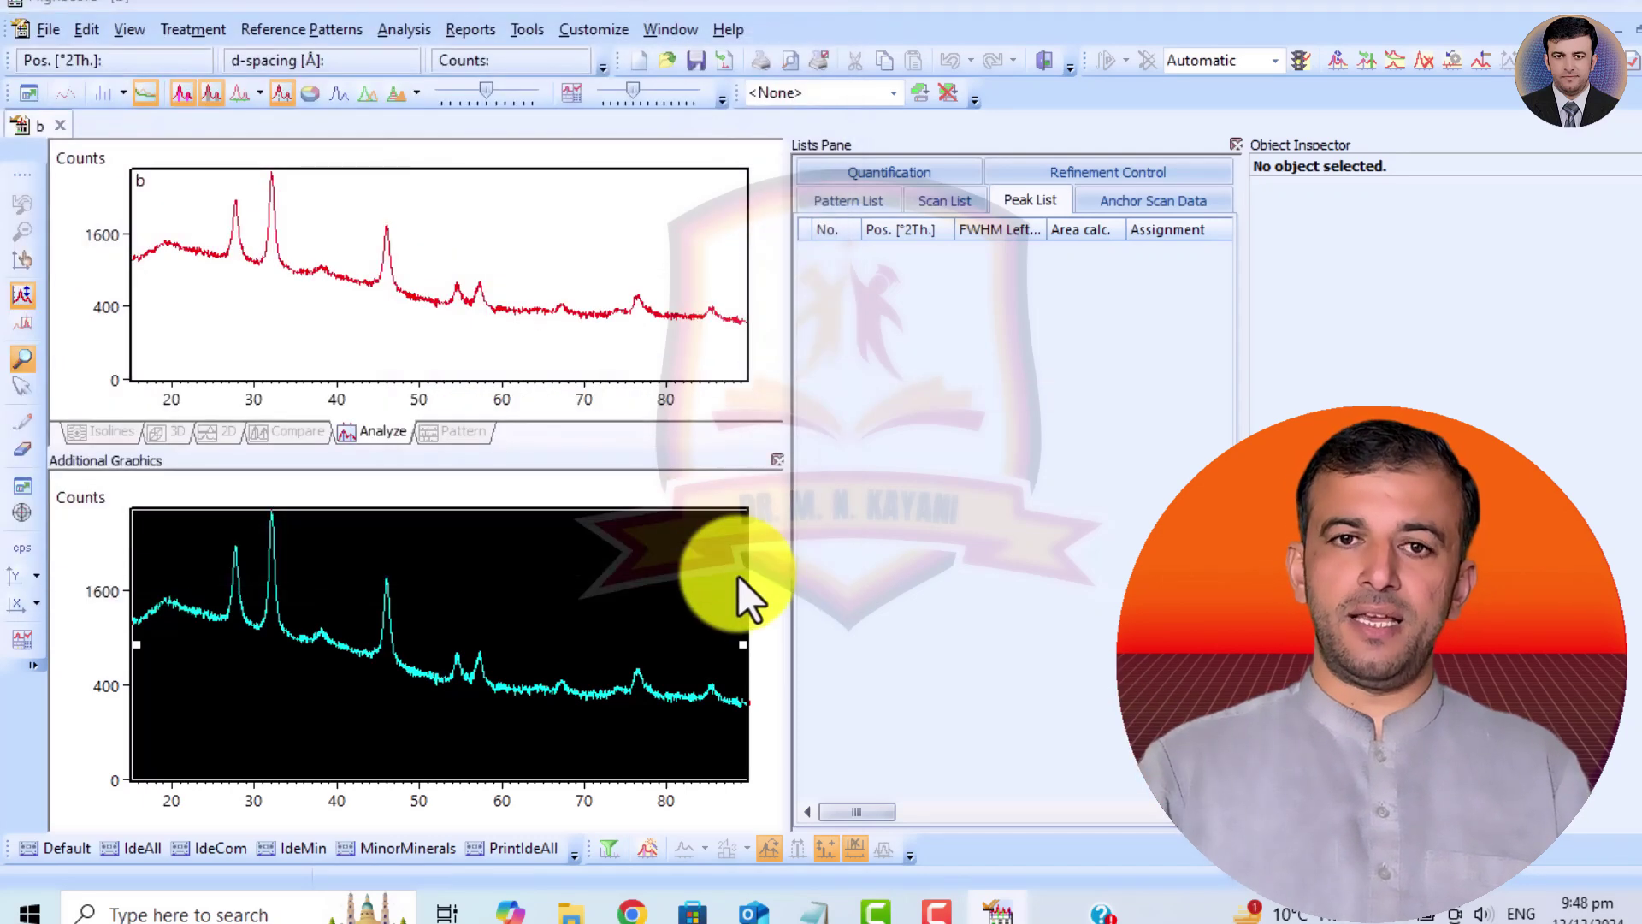
# Start Determine Background for scan b and manually move base points along the curve, placing one on the hump near 18° 2Theta.
pyautogui.click(185, 31)
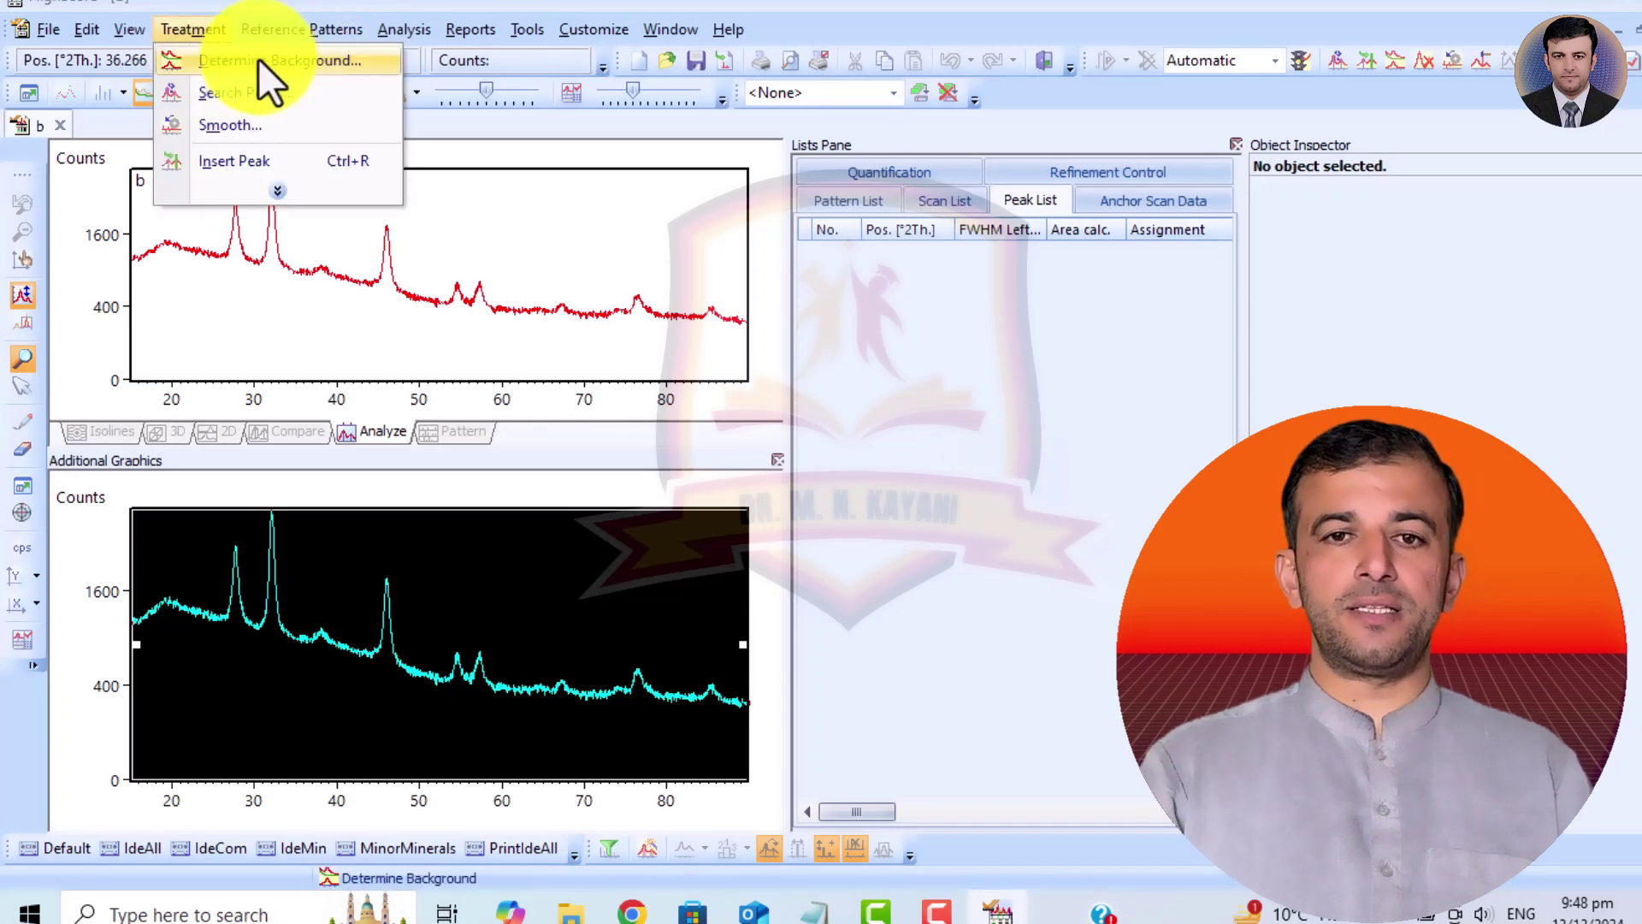
pyautogui.click(1045, 469)
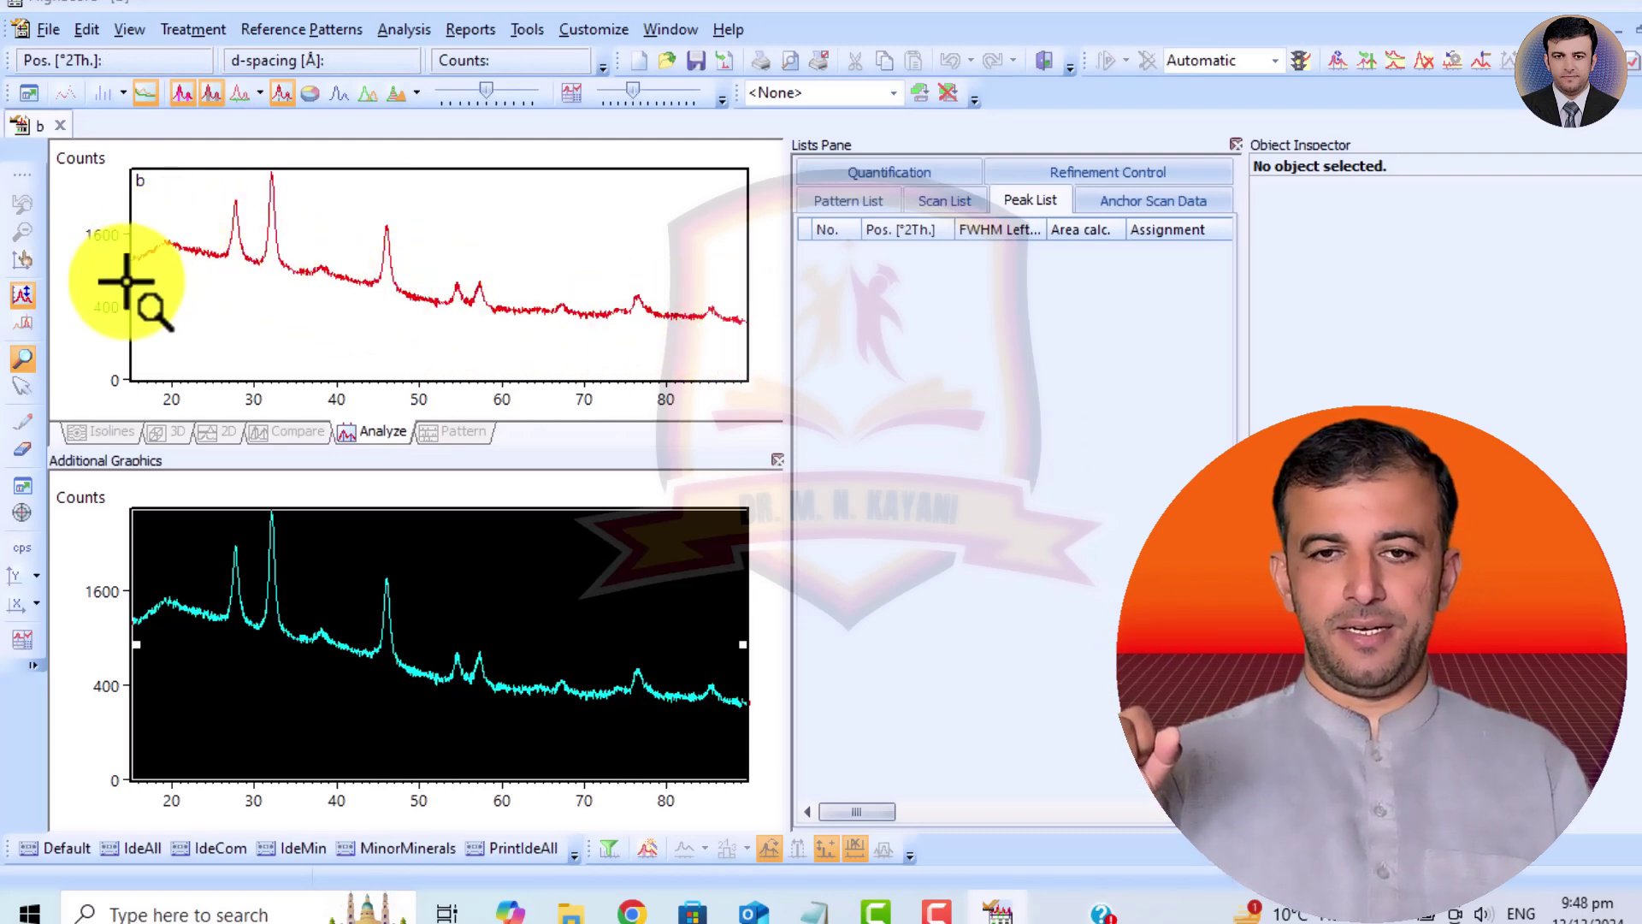
pyautogui.click(203, 26)
pyautogui.click(221, 69)
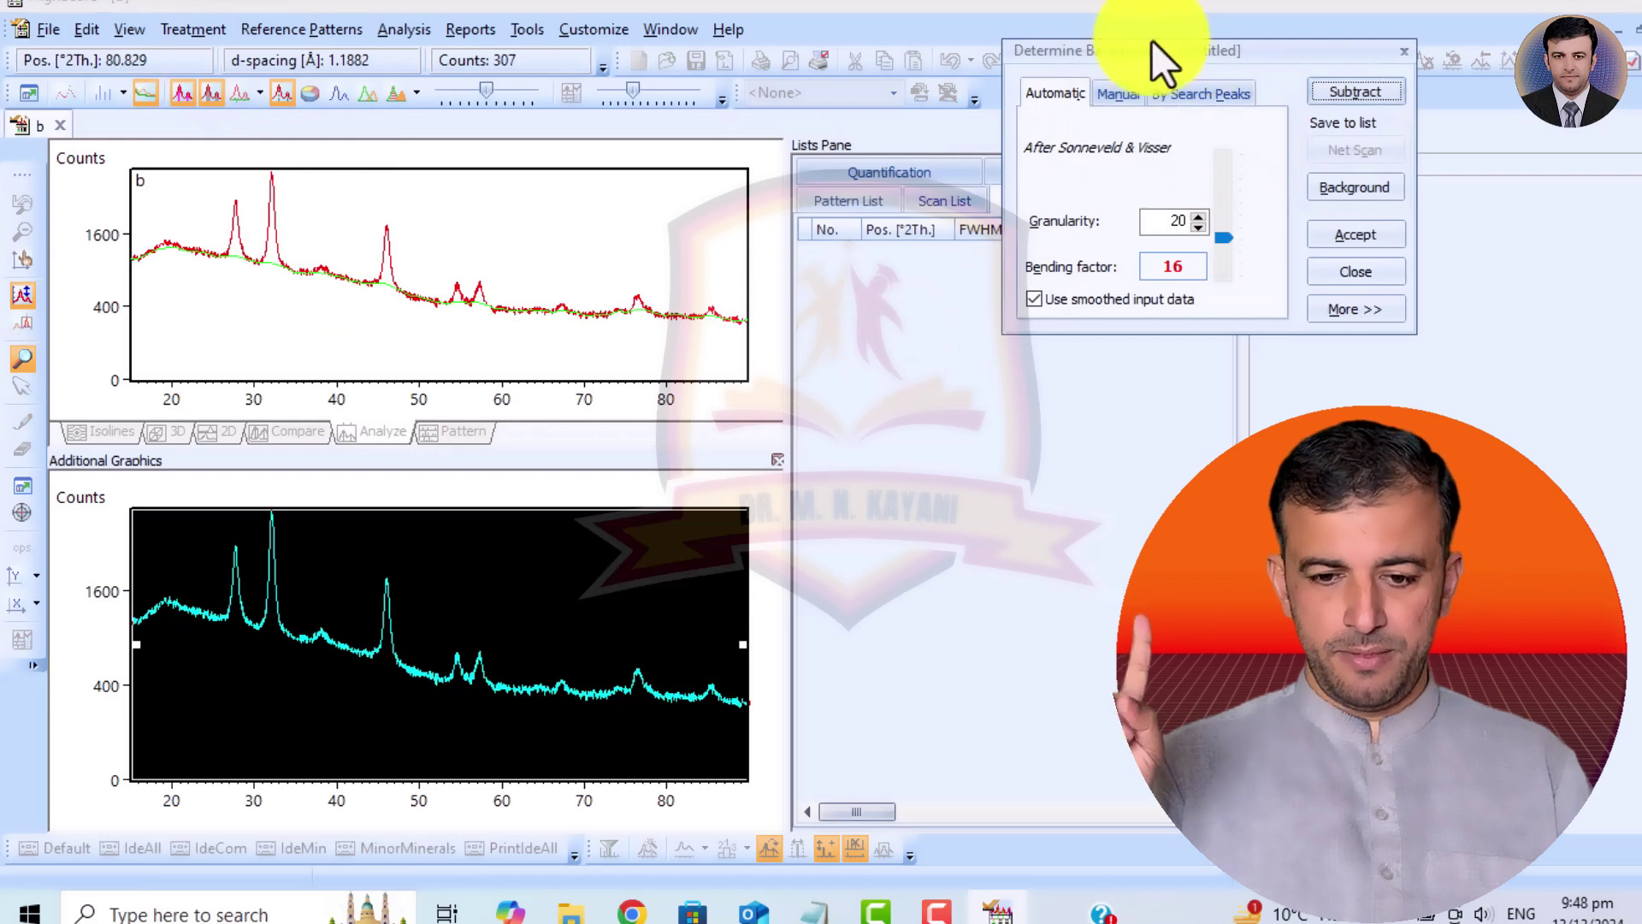
pyautogui.click(1117, 93)
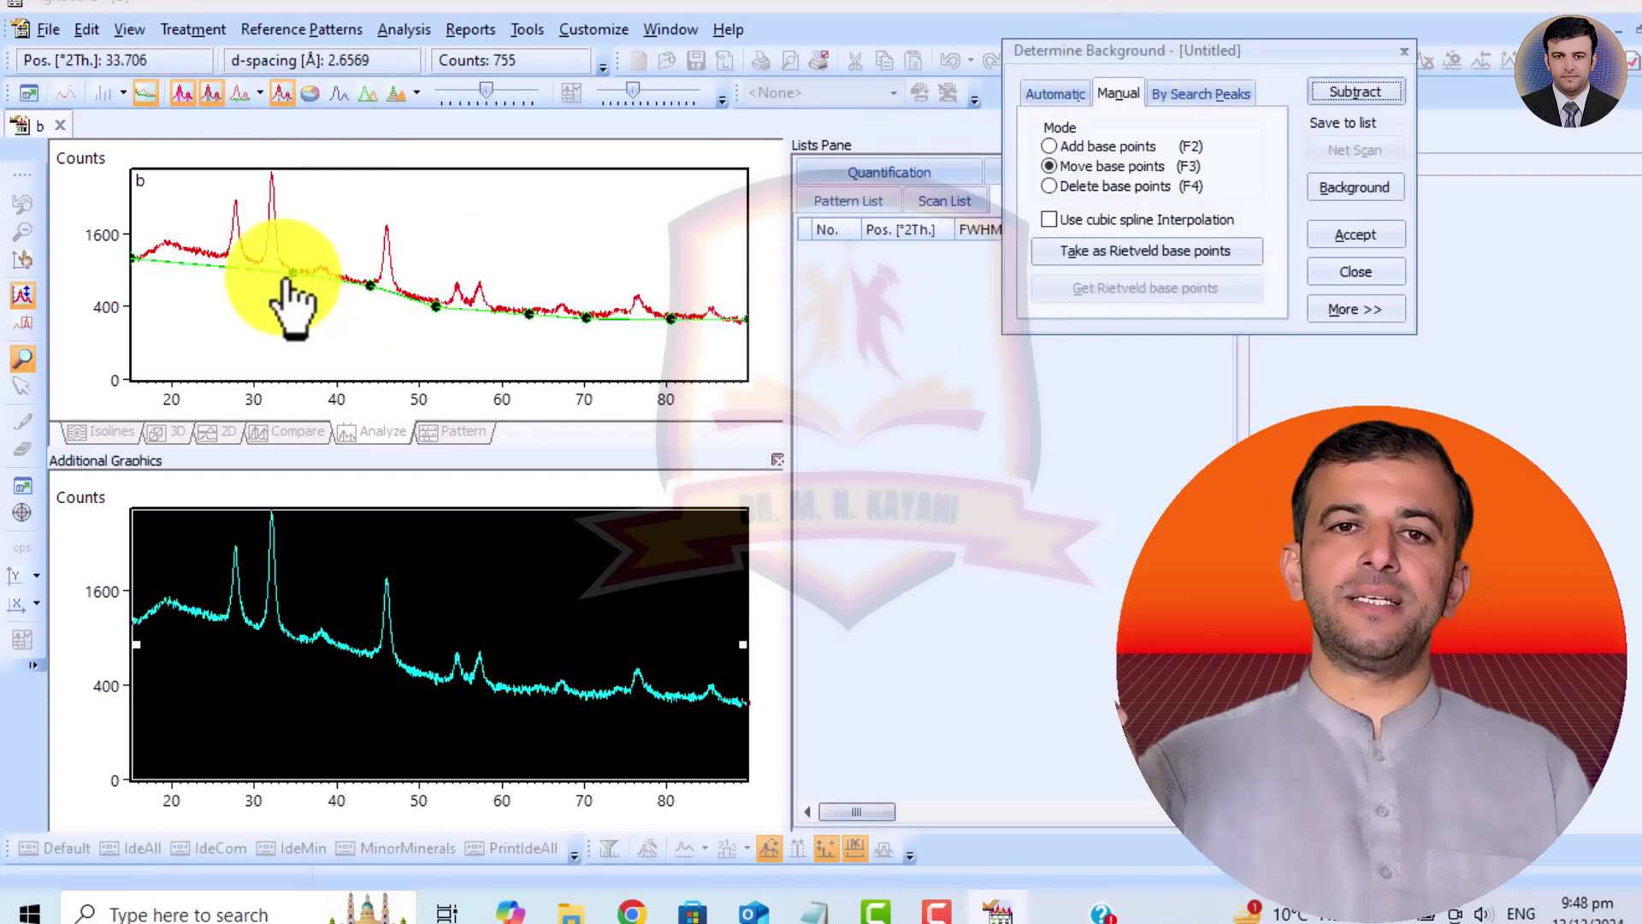
pyautogui.moveTo(291, 272); pyautogui.dragTo(157, 243)
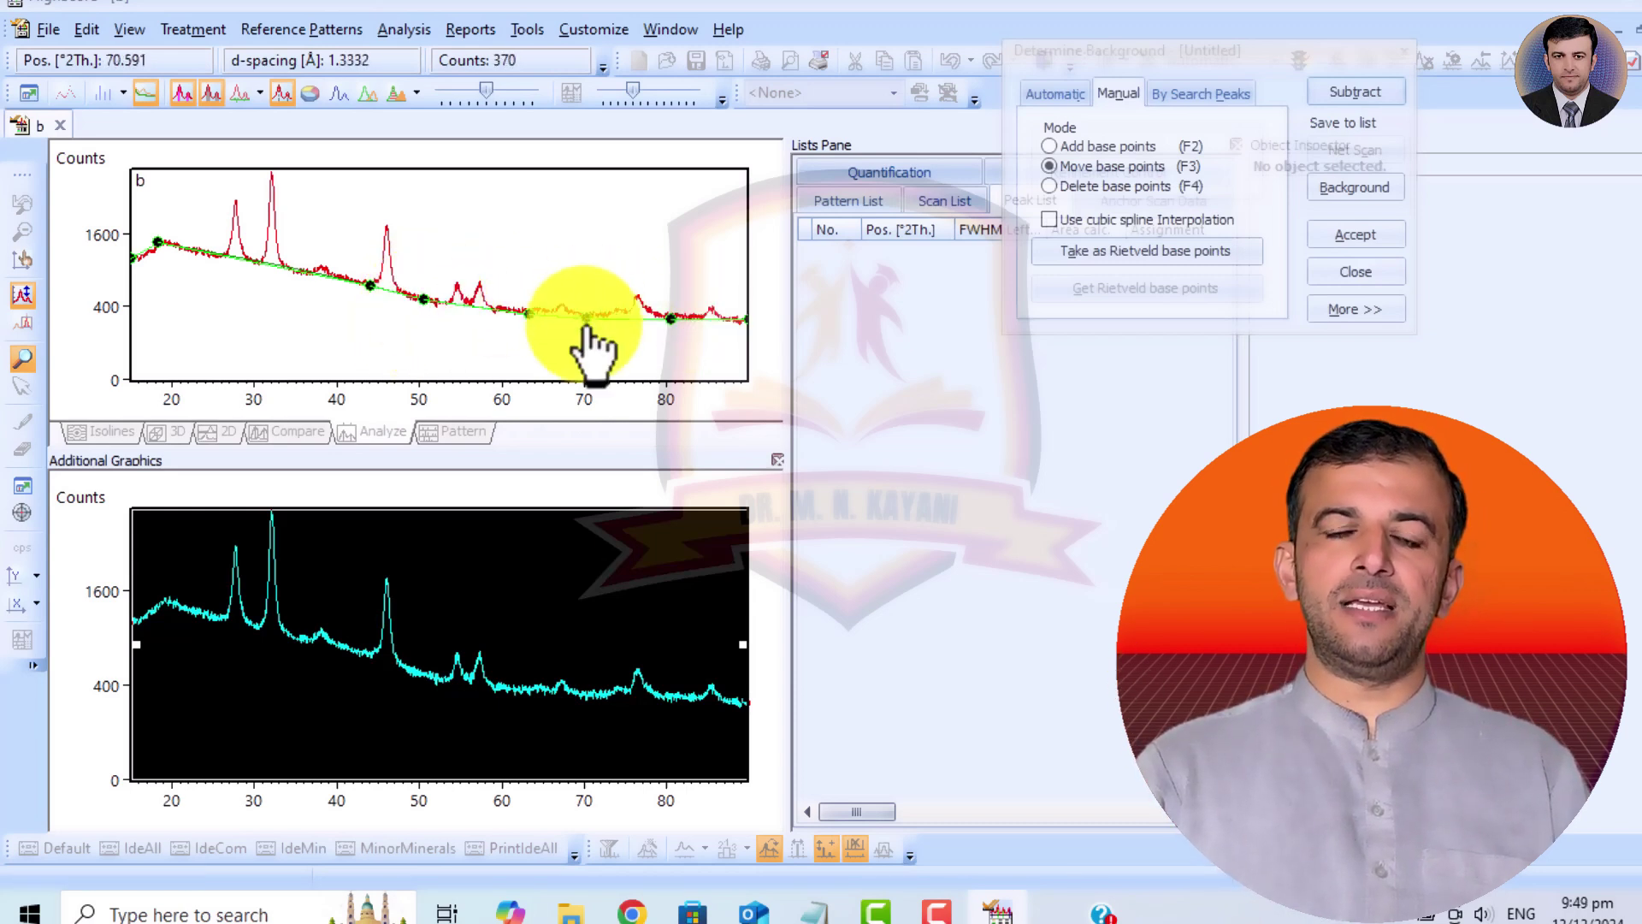
# Switch to the automatic background with granularity 20 and bending factor 31, subtract it, and replace the scan with the result.
pyautogui.click(1059, 93)
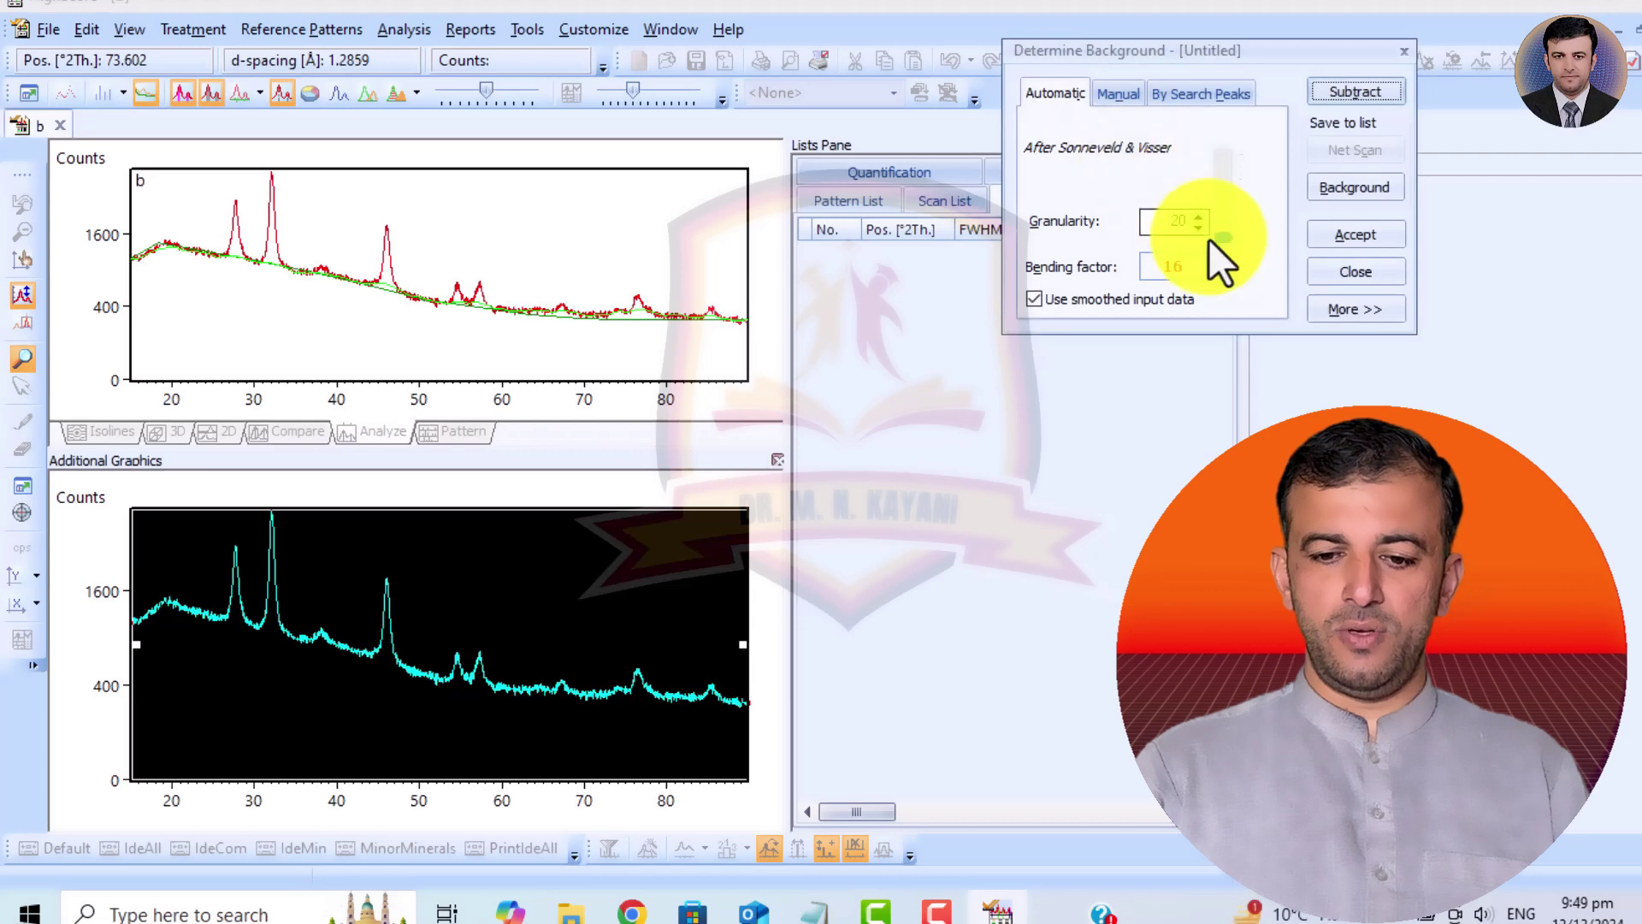
pyautogui.moveTo(1228, 264); pyautogui.dragTo(1235, 183)
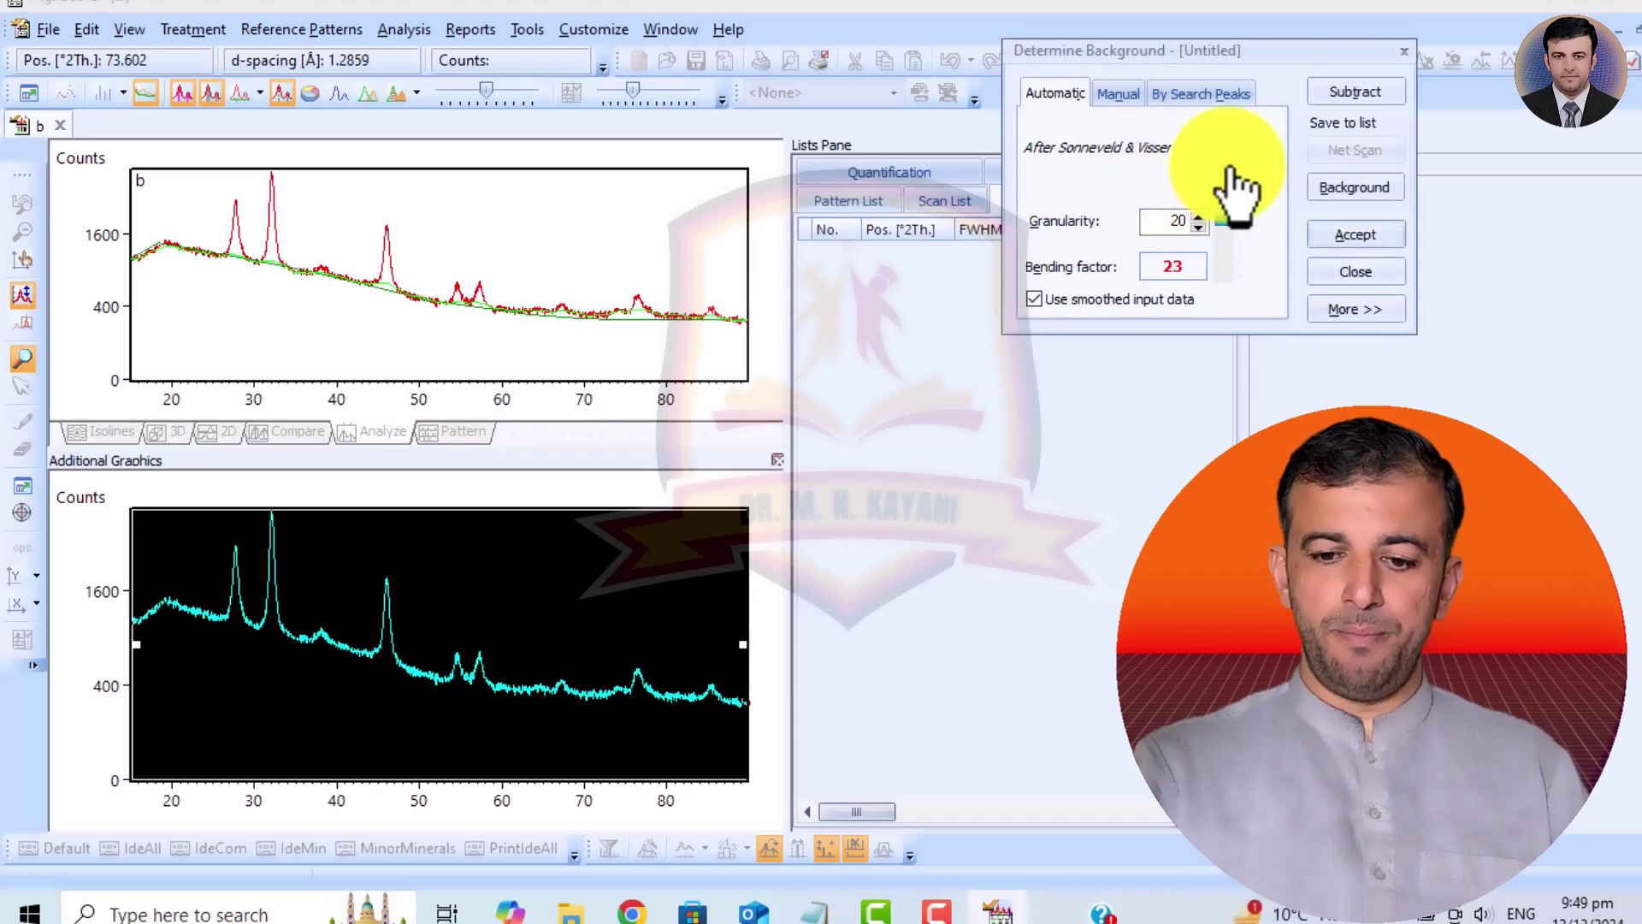
pyautogui.moveTo(1236, 269)
pyautogui.mouseDown()
pyautogui.moveTo(1229, 229)
pyautogui.moveTo(1225, 244)
pyautogui.mouseUp()
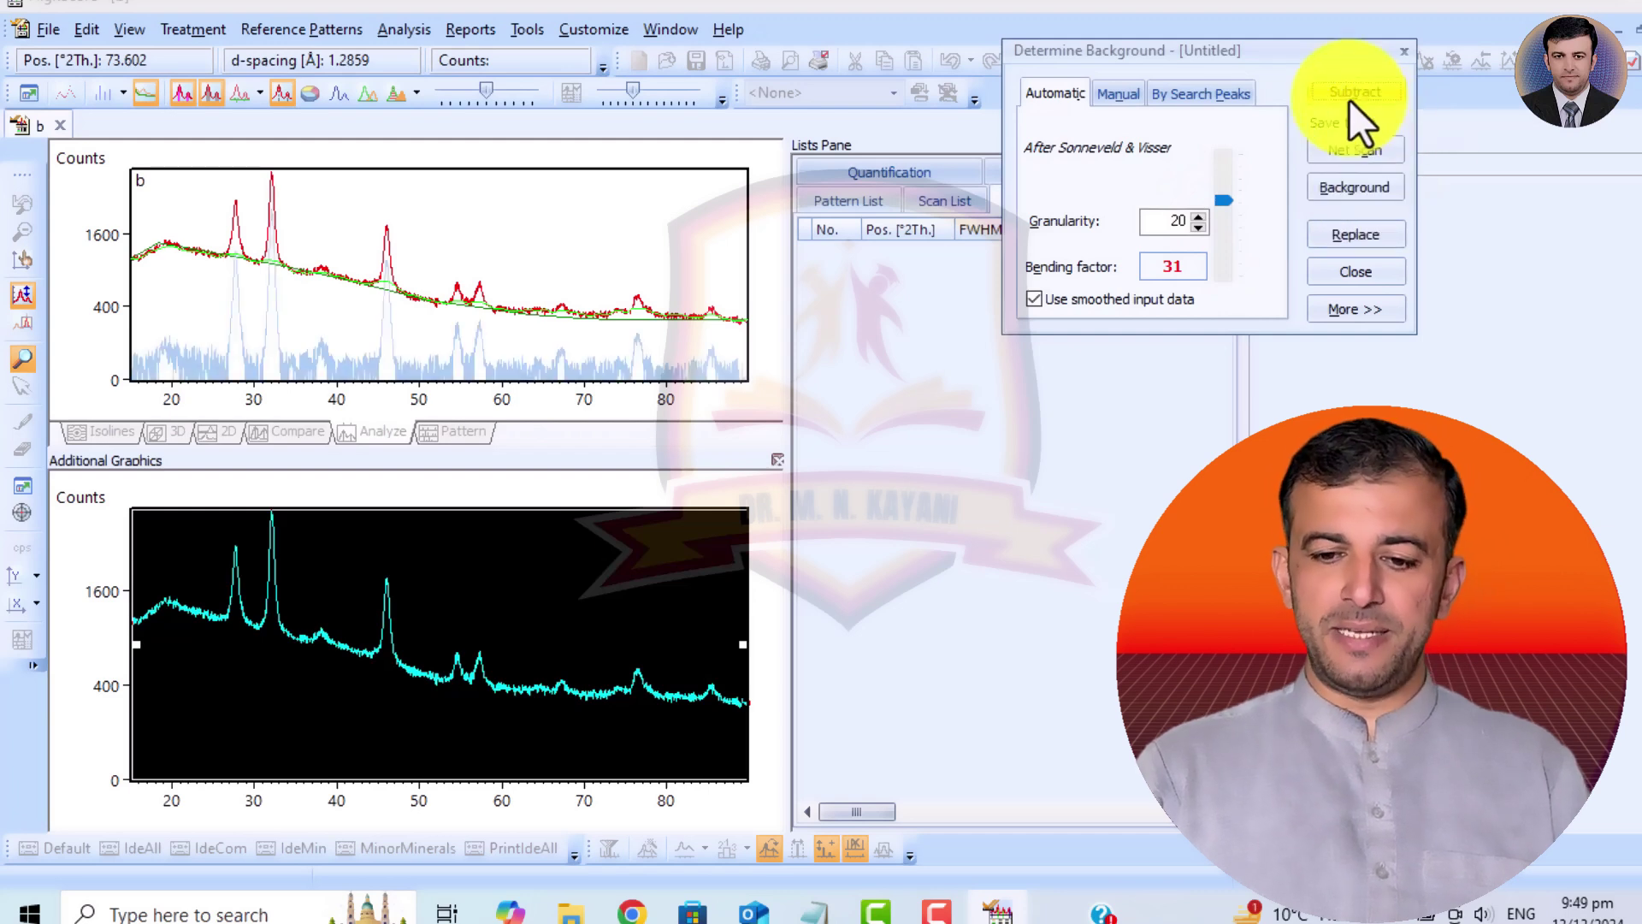
pyautogui.click(1339, 235)
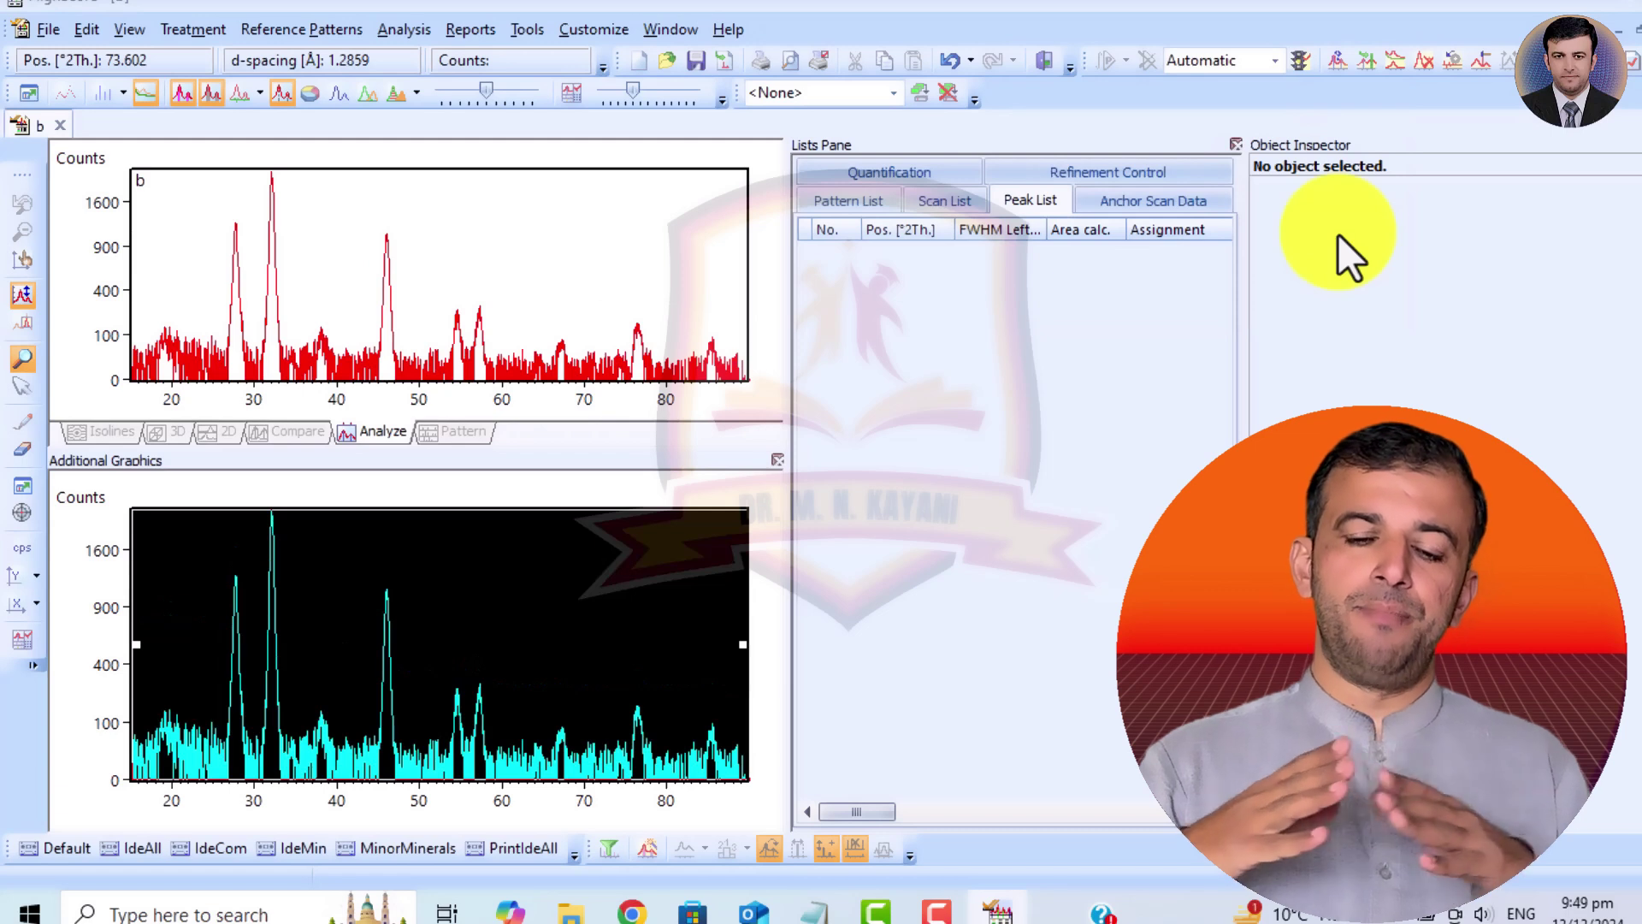
# Search the background-subtracted scan for peaks with a minimum significance of 10.00 and accept the peak list.
pyautogui.click(194, 30)
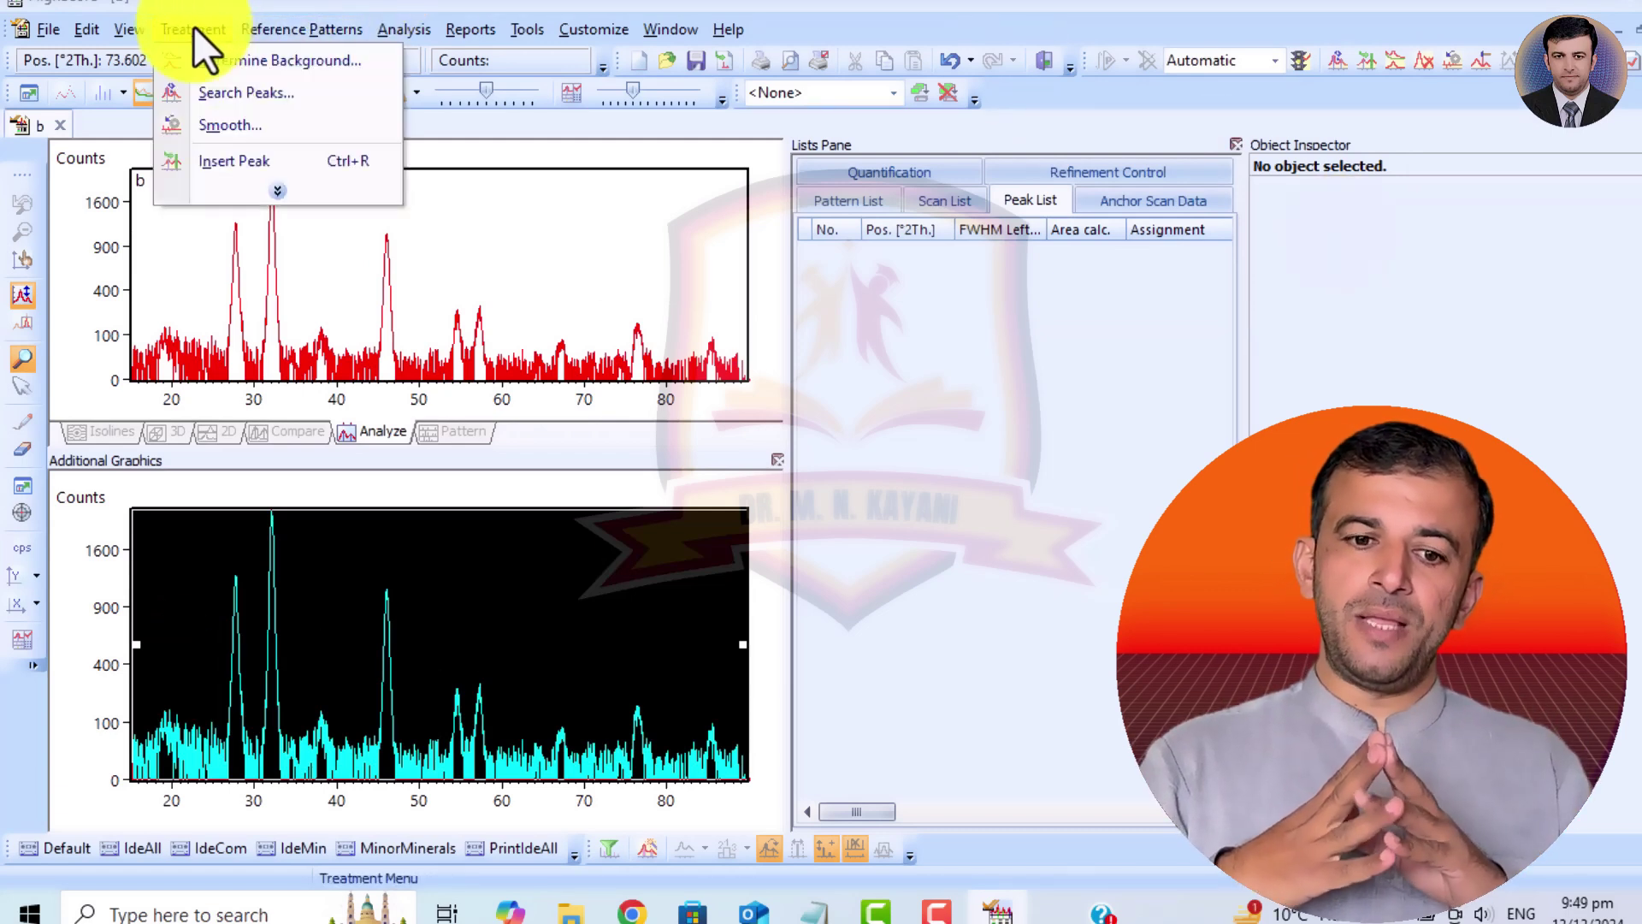
pyautogui.click(271, 96)
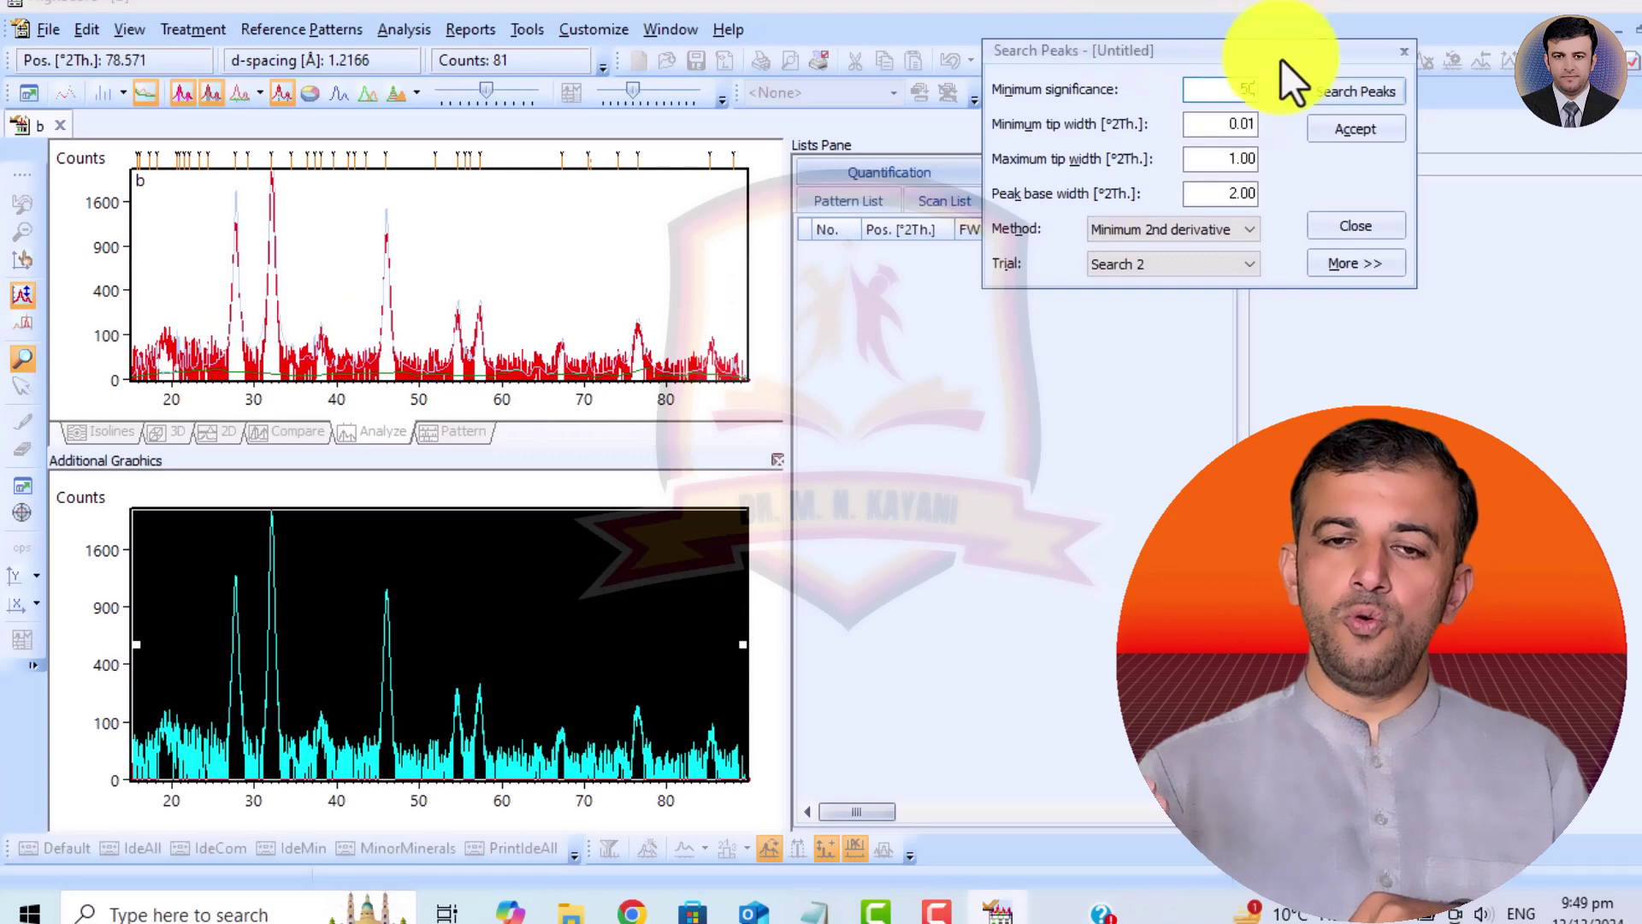
pyautogui.click(1356, 94)
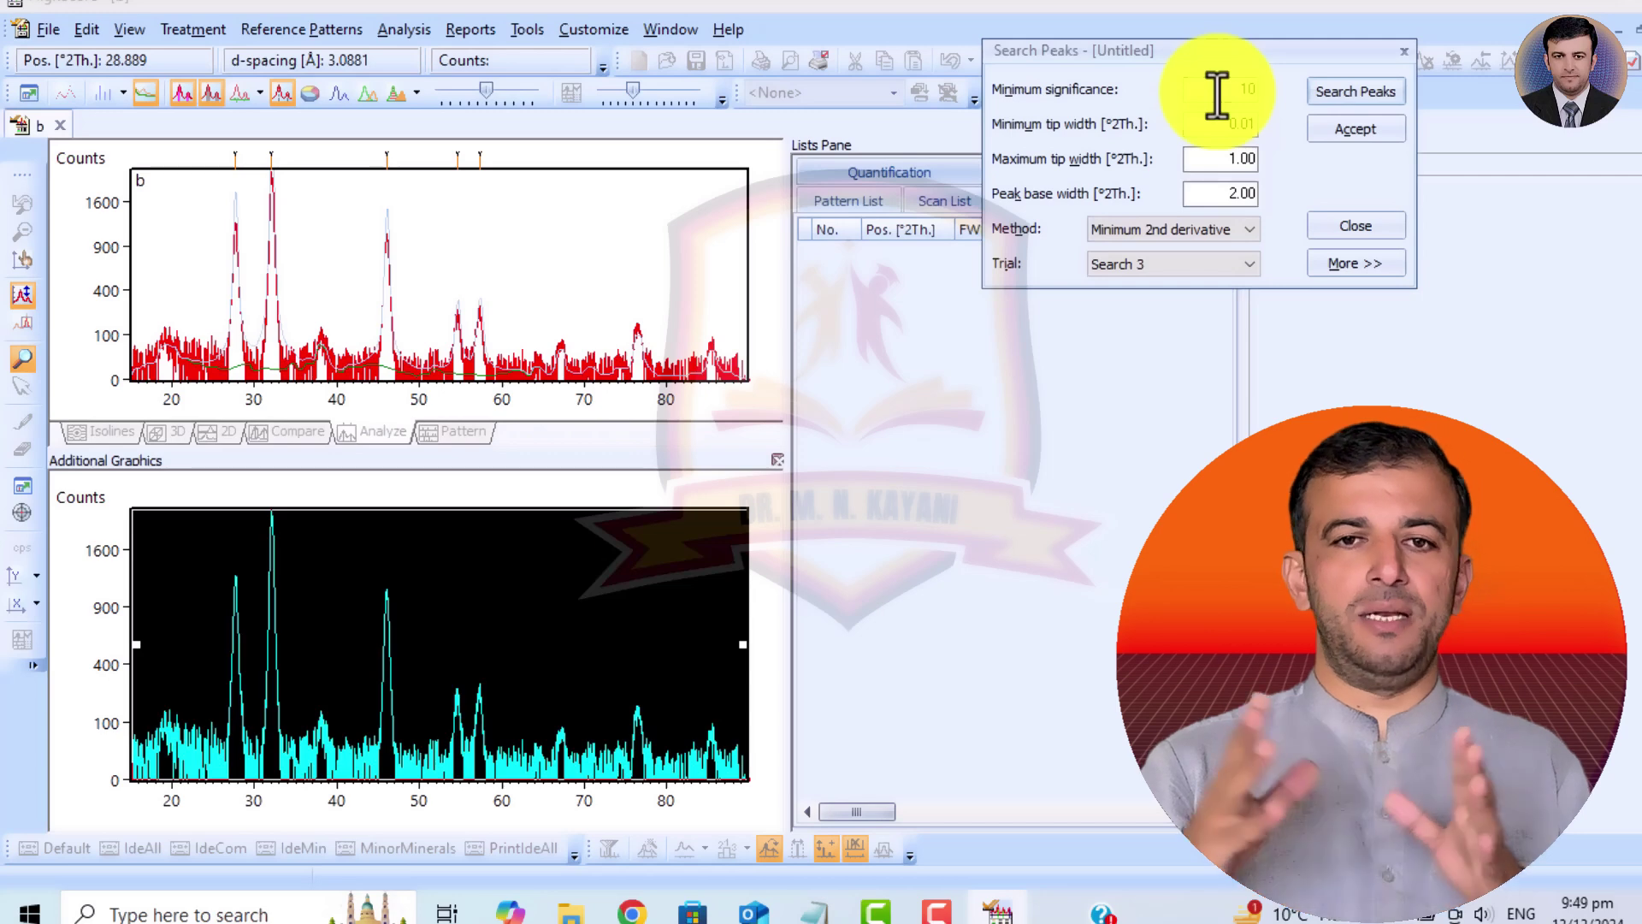
pyautogui.click(1363, 90)
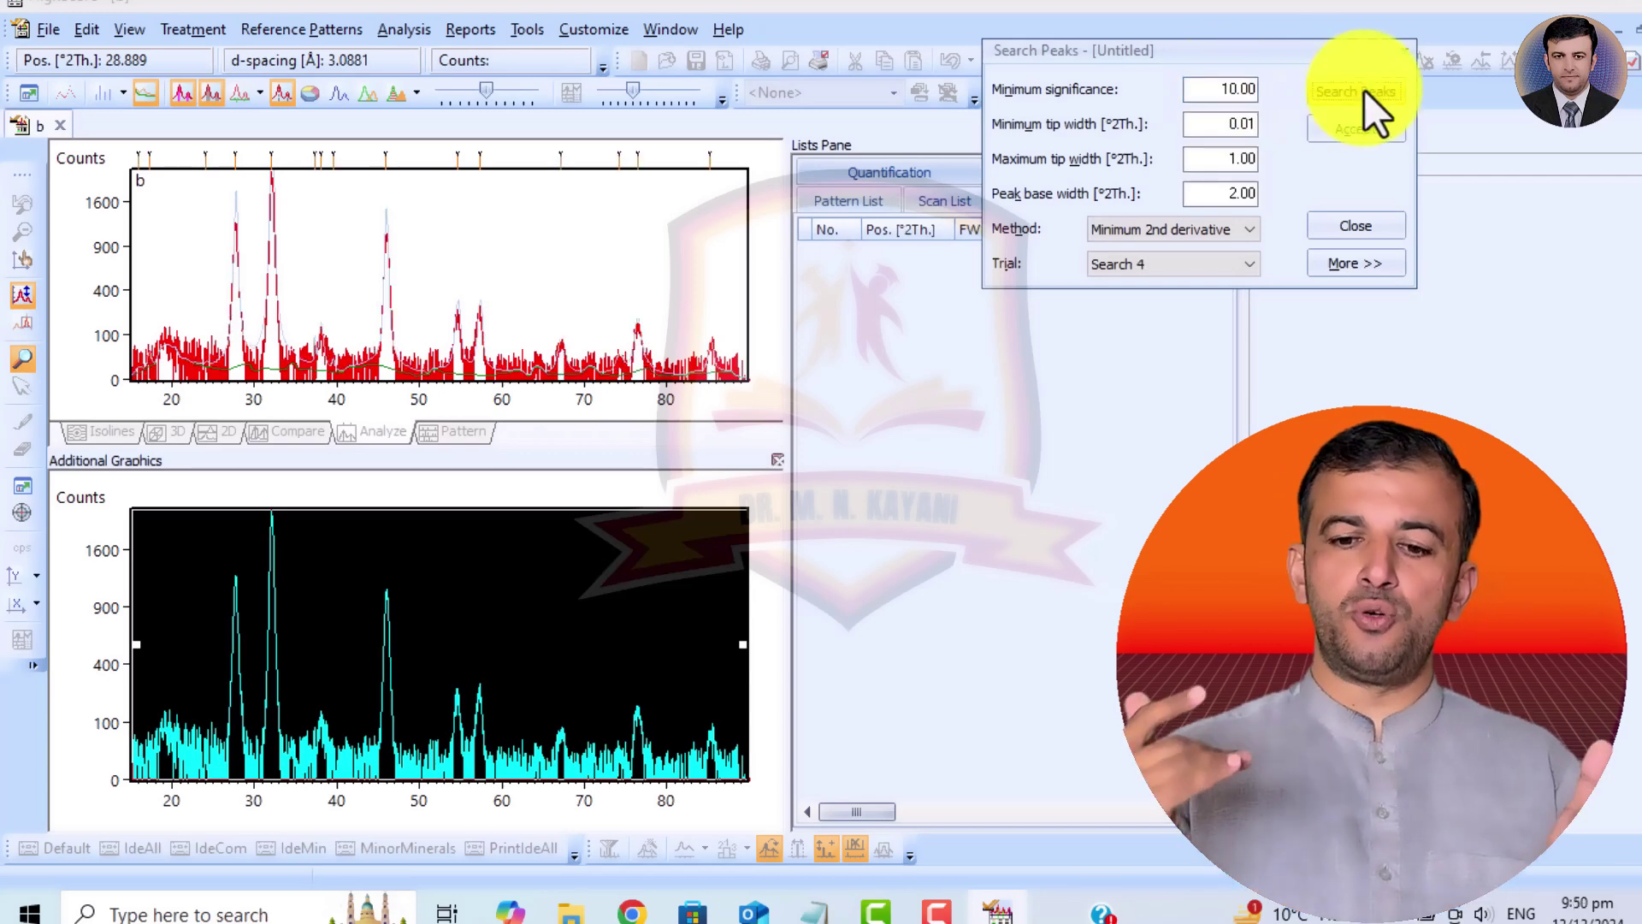
pyautogui.click(1356, 130)
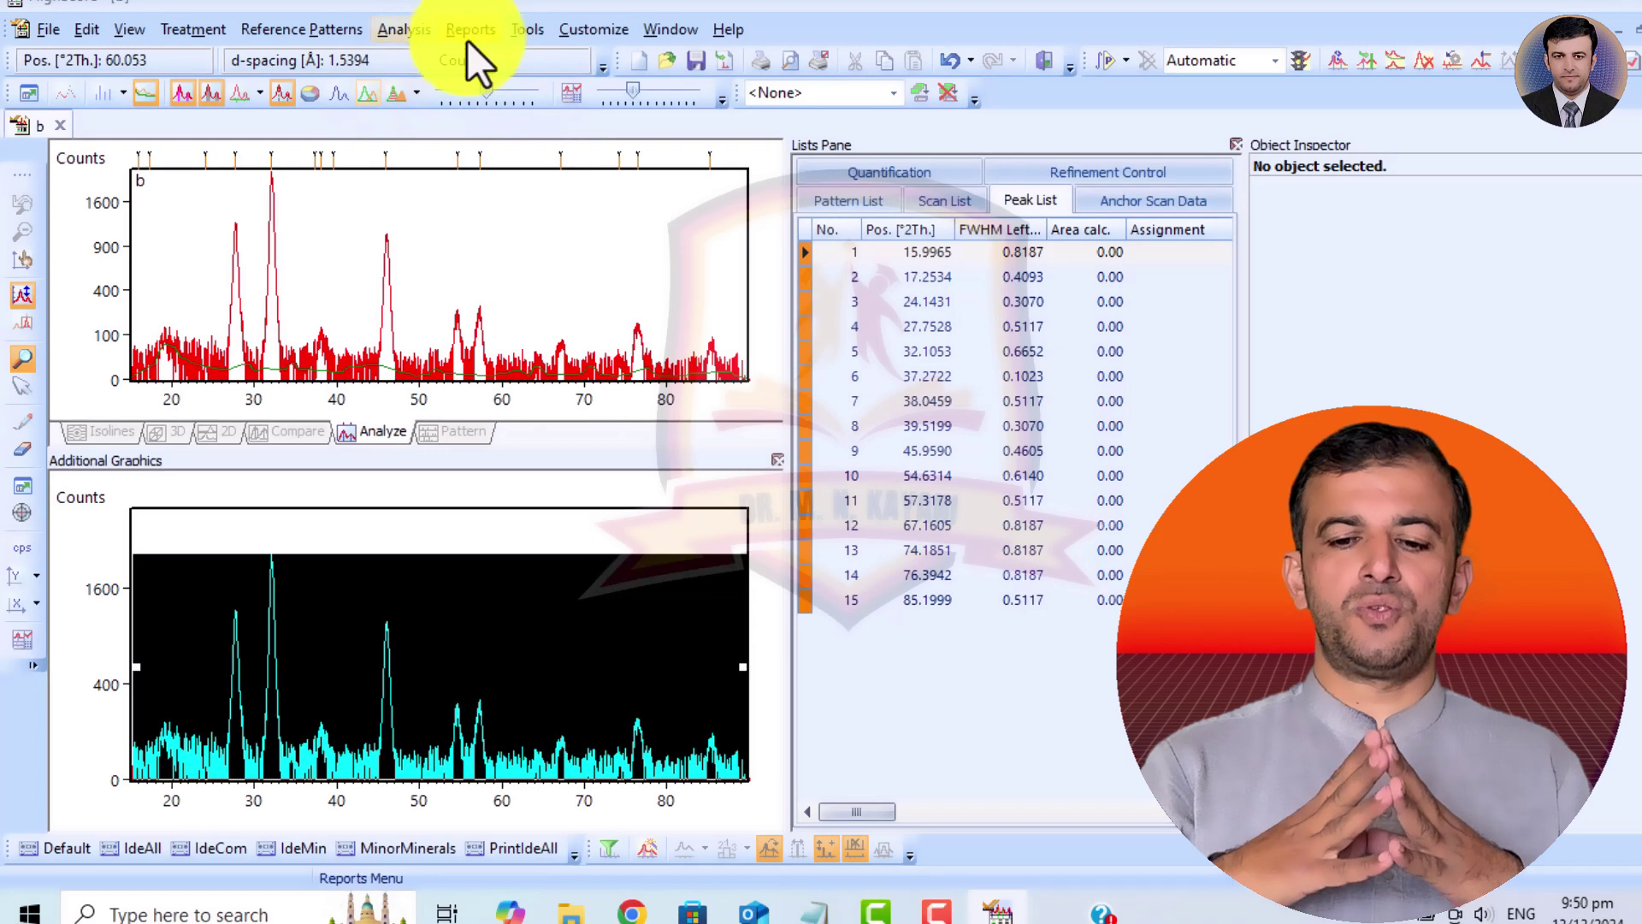
pyautogui.click(393, 26)
pyautogui.click(394, 25)
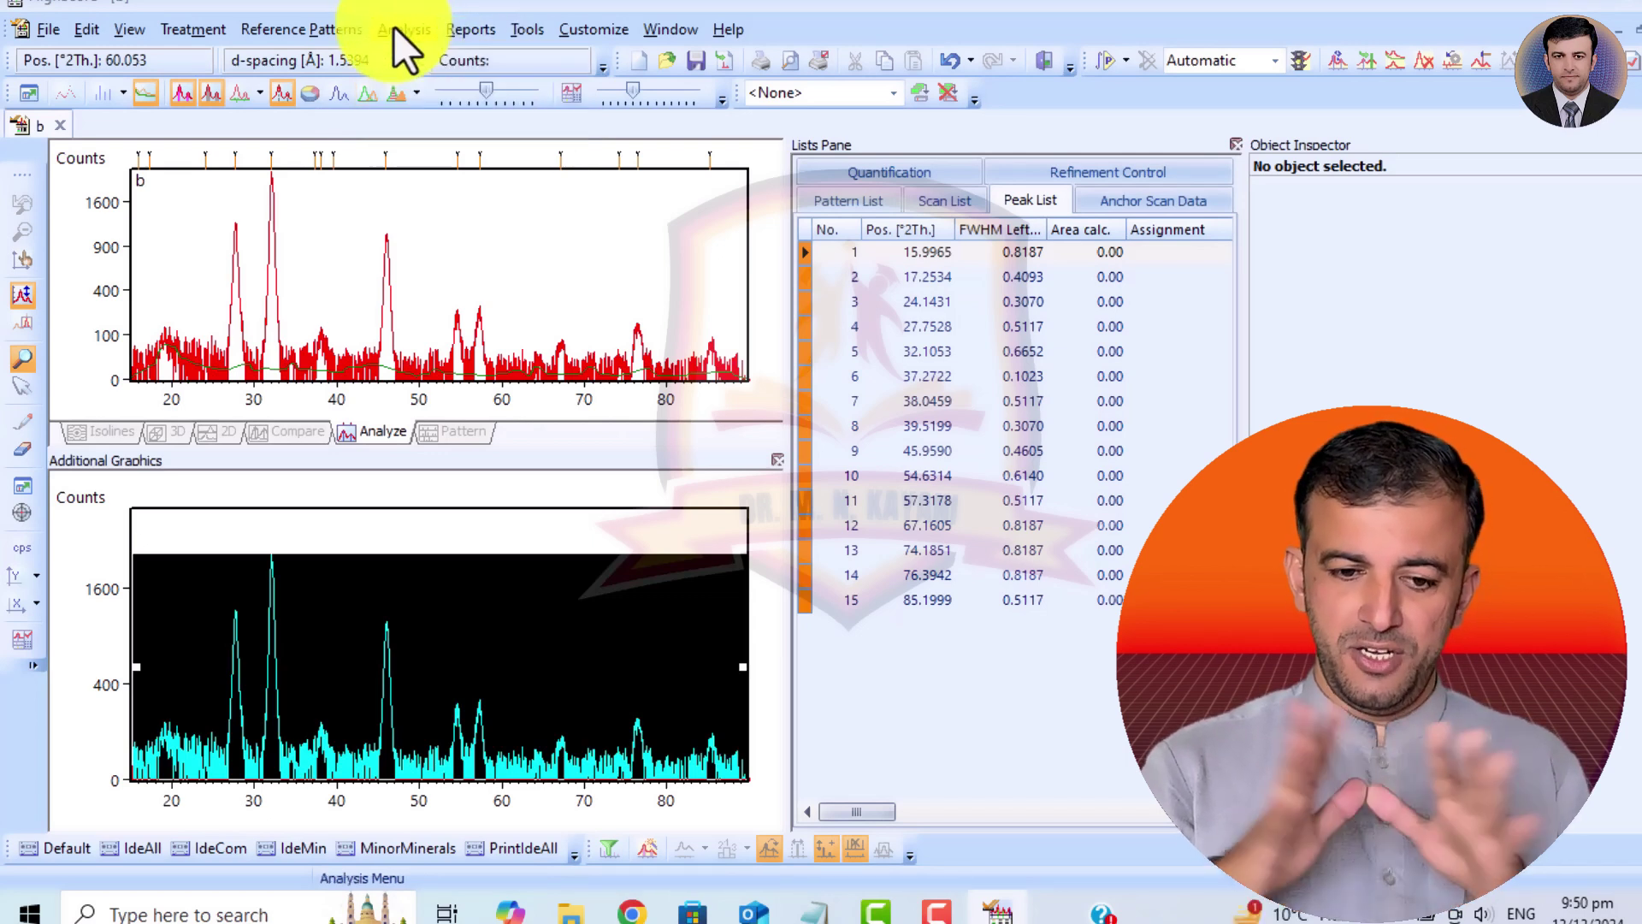
pyautogui.click(394, 26)
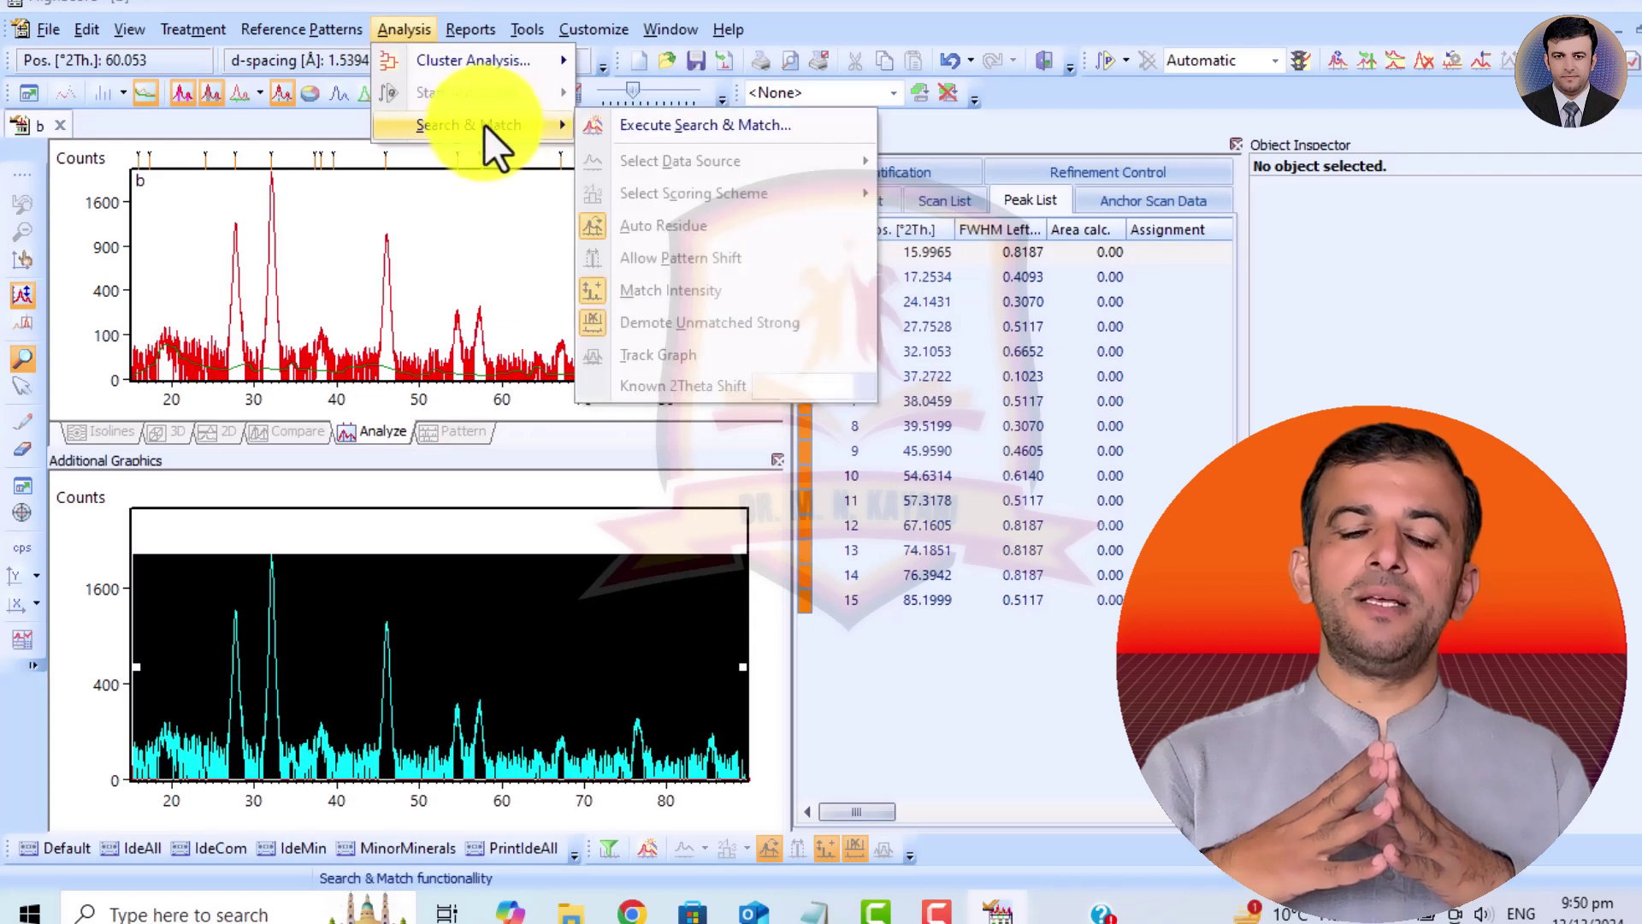
# Insert an additional peak graphically on the hump of scan b at about 19.55 °2Theta.
pyautogui.click(188, 28)
pyautogui.click(188, 32)
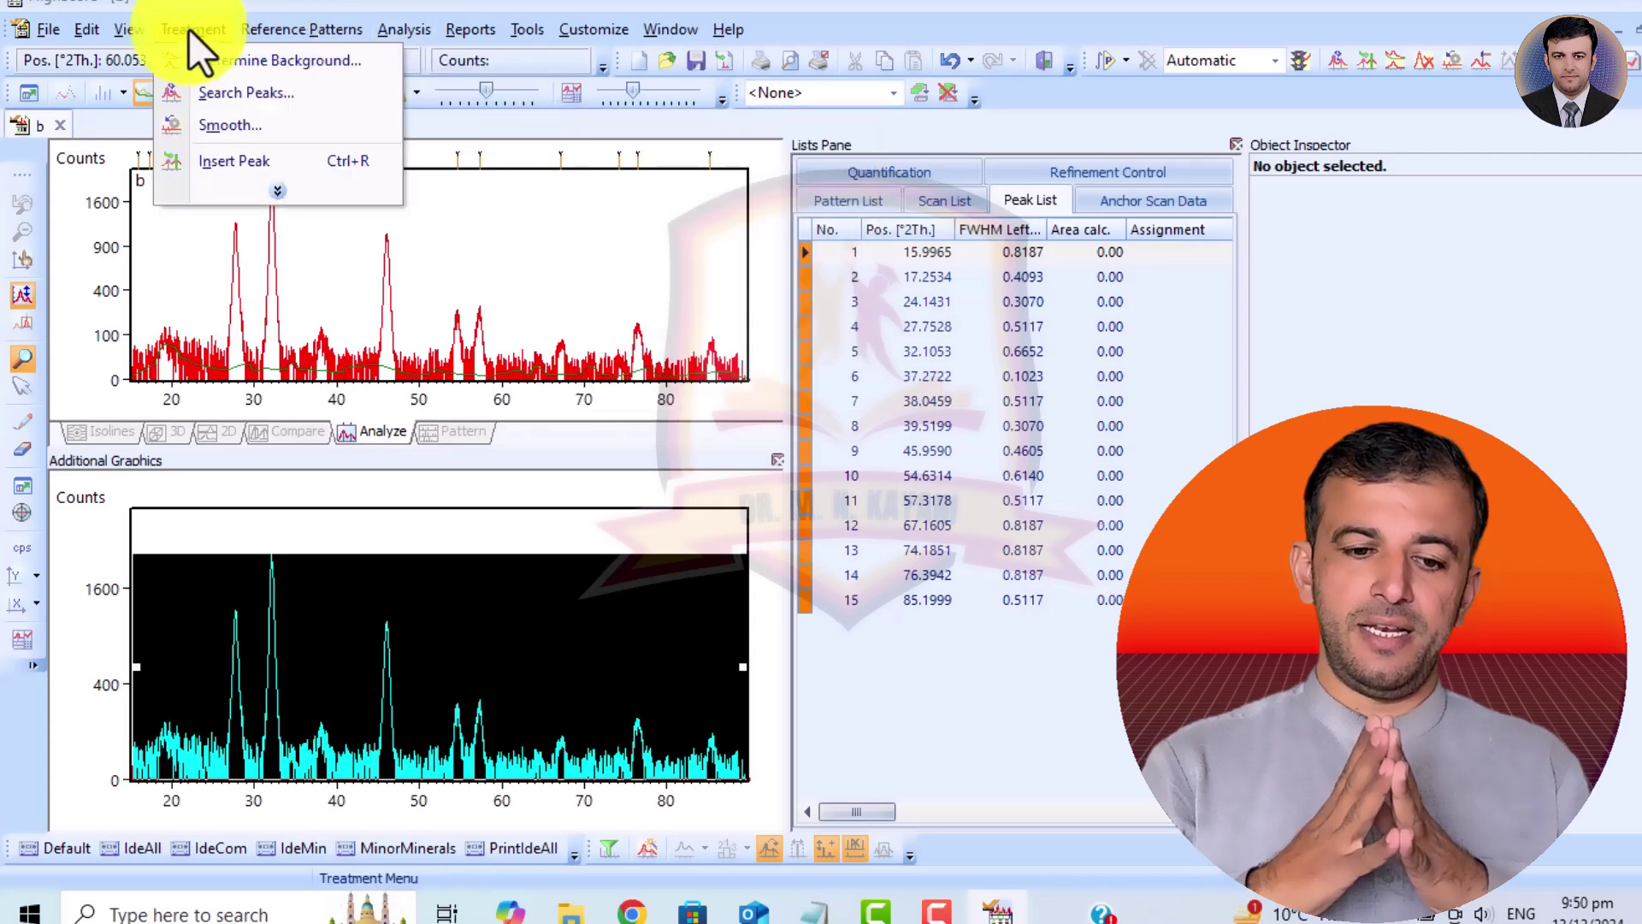
pyautogui.click(274, 188)
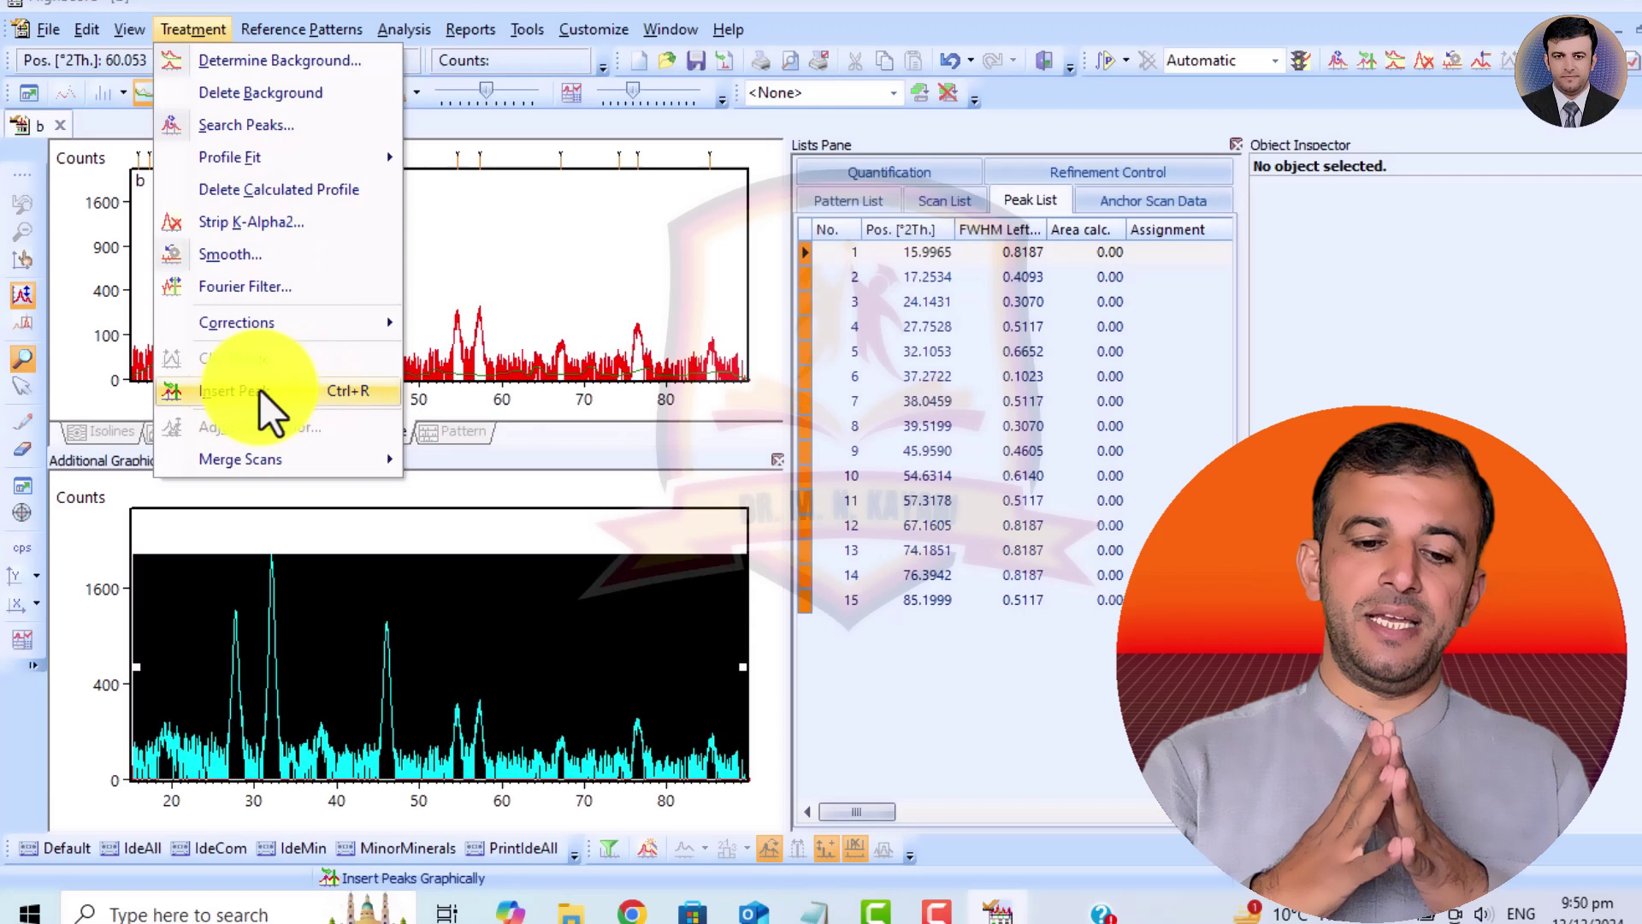
pyautogui.click(308, 390)
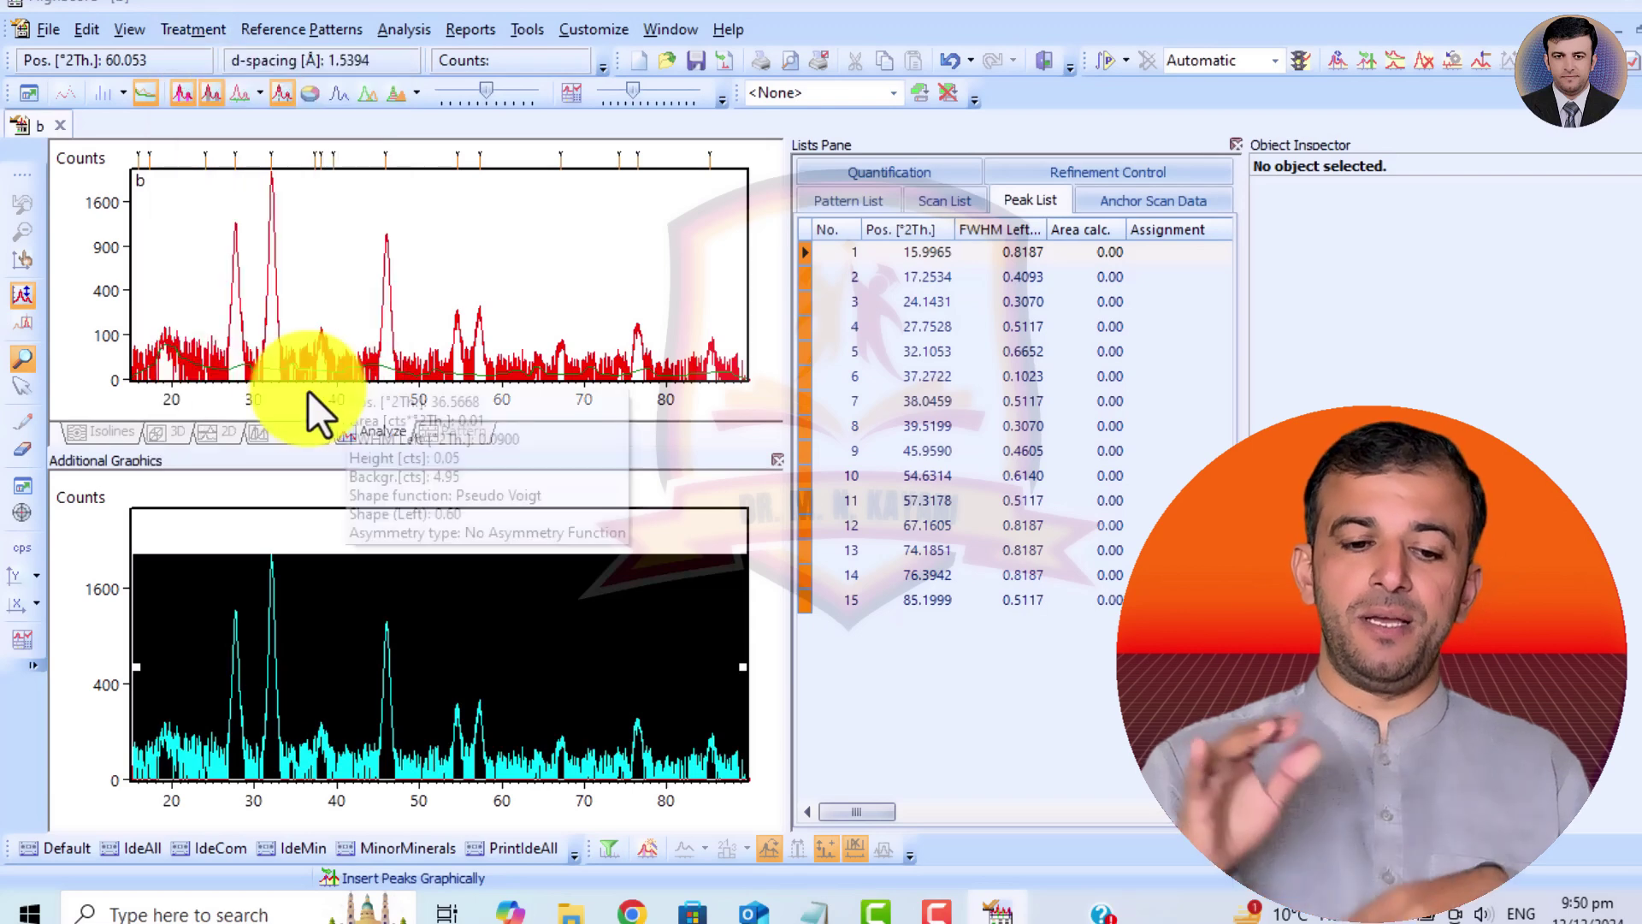
pyautogui.click(167, 326)
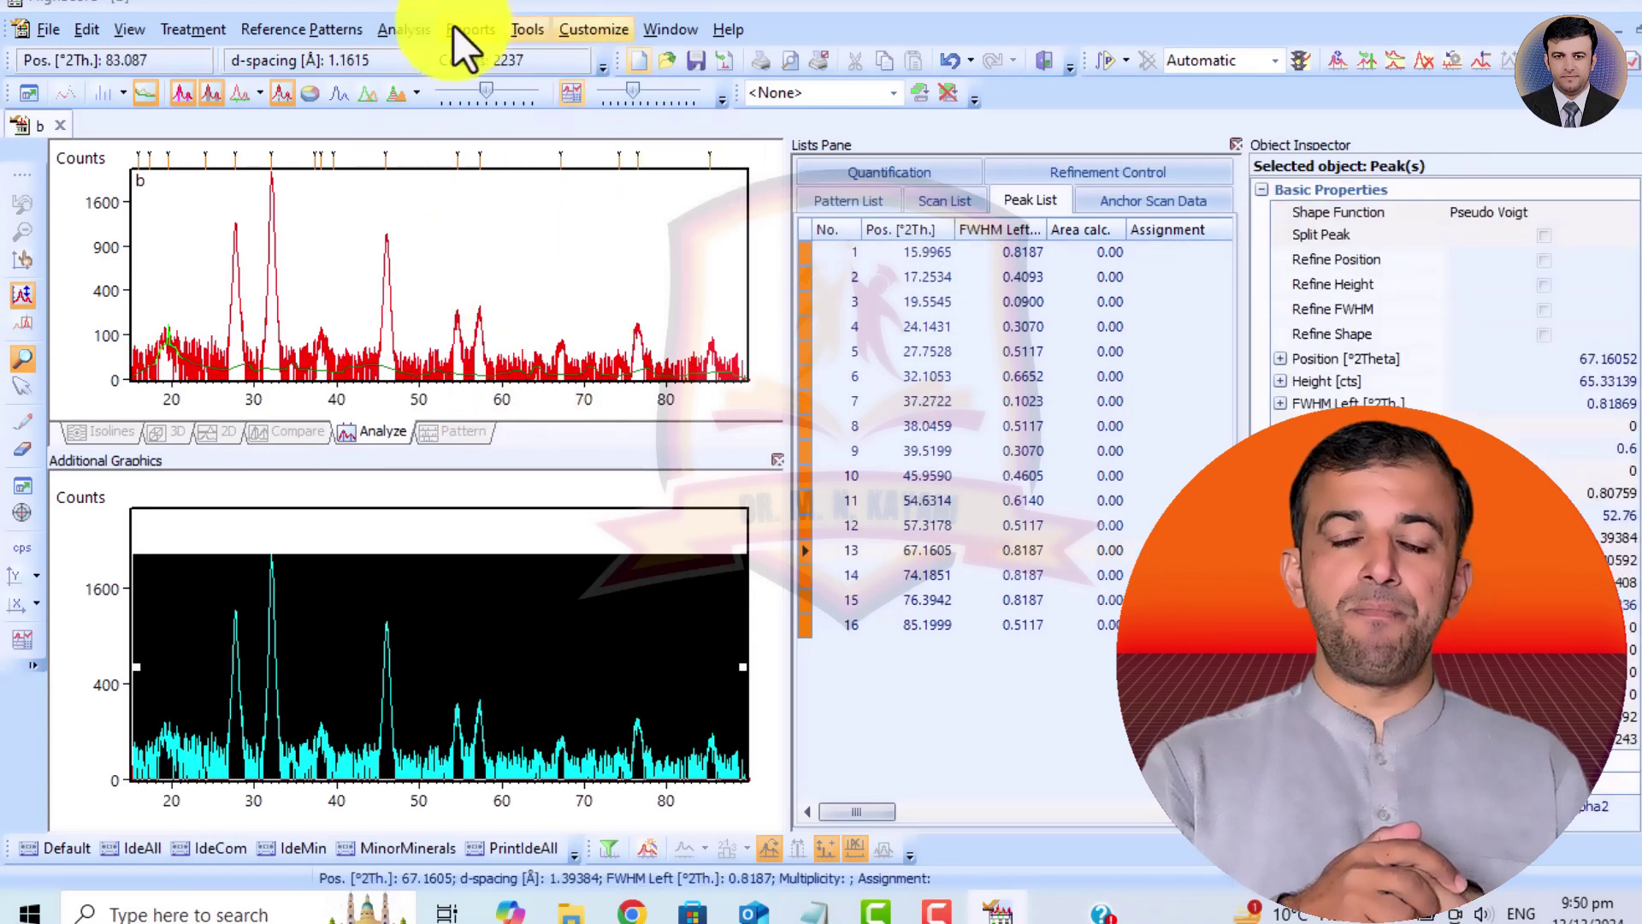
# Review the Search & Match parameters and the element restrictions in the periodic table, and dismiss the search without running it.
pyautogui.click(404, 27)
pyautogui.moveTo(469, 125)
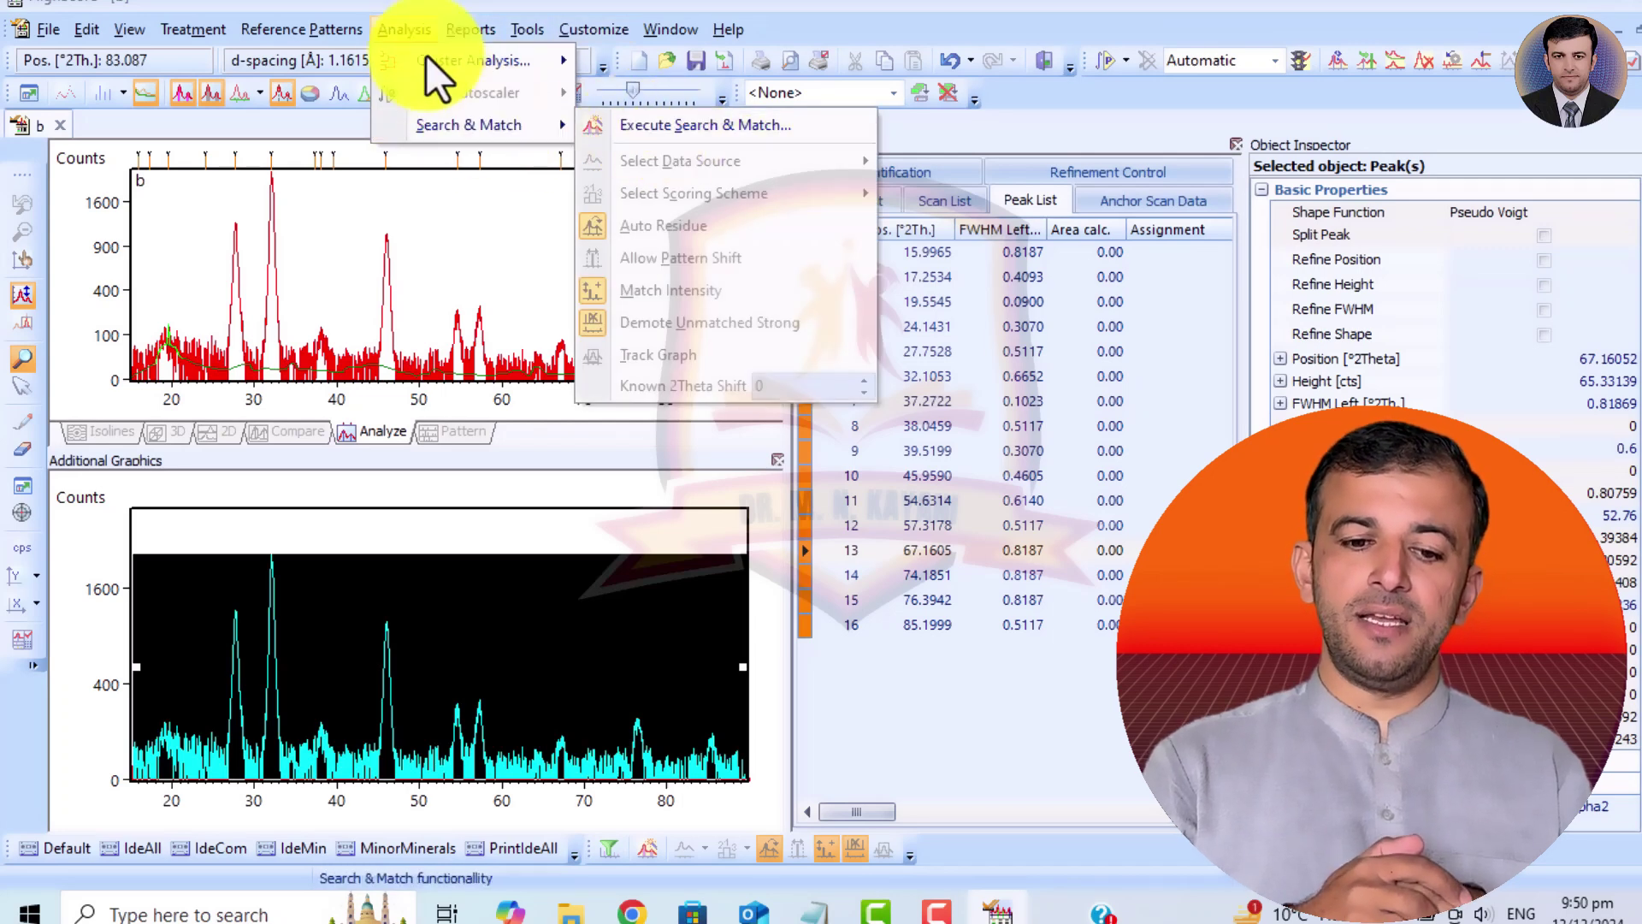
pyautogui.click(407, 22)
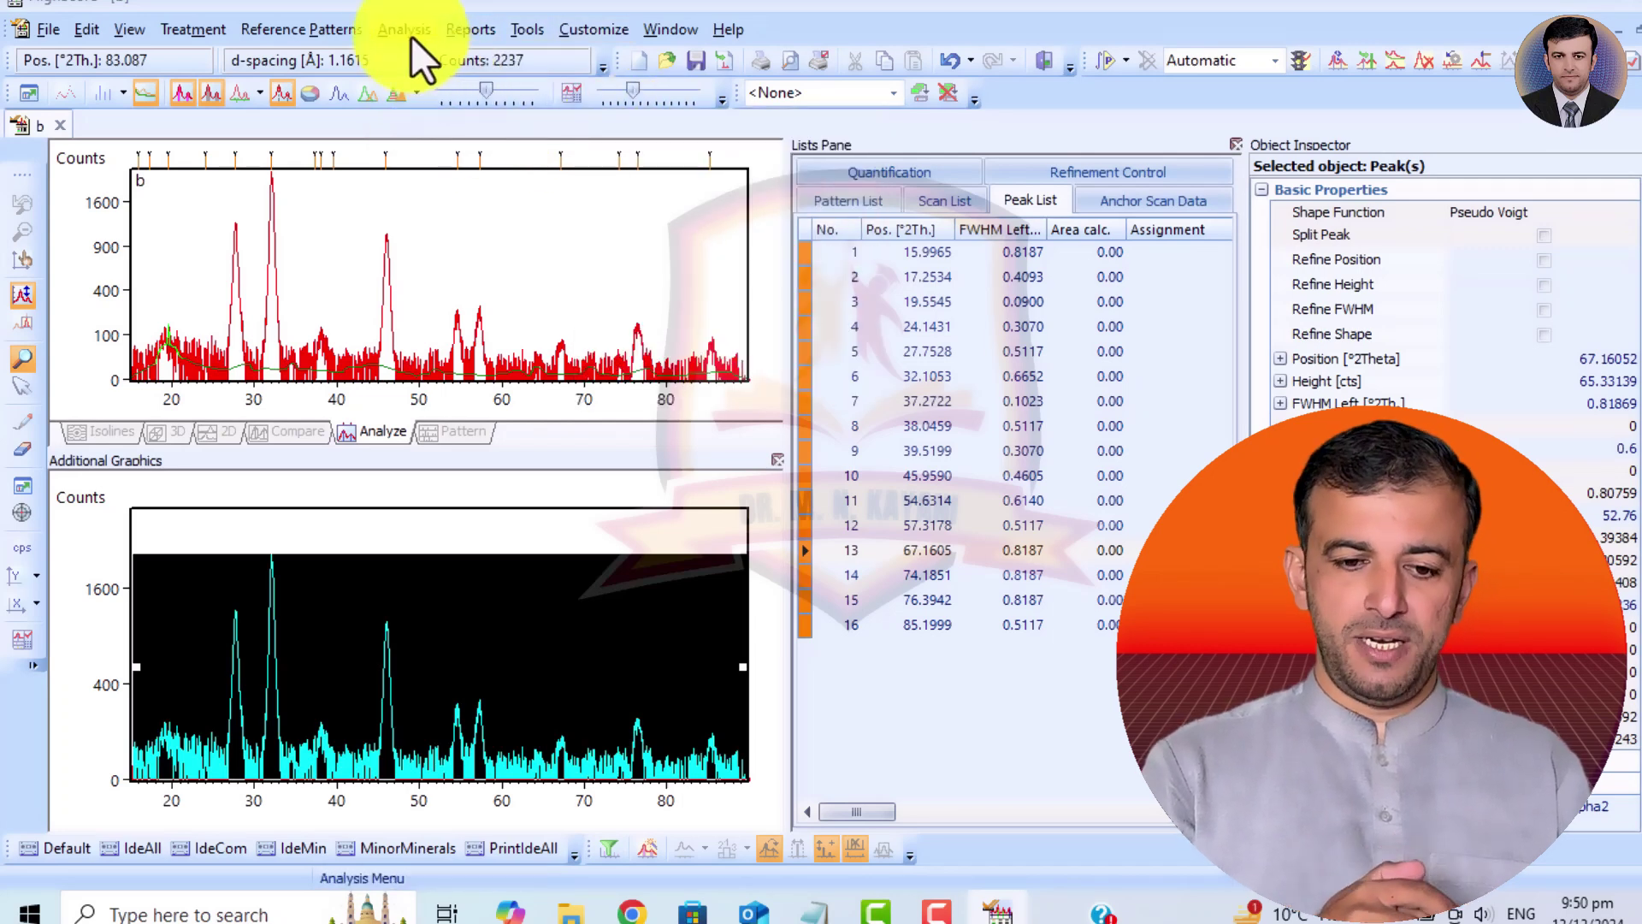
pyautogui.click(409, 31)
pyautogui.moveTo(520, 140)
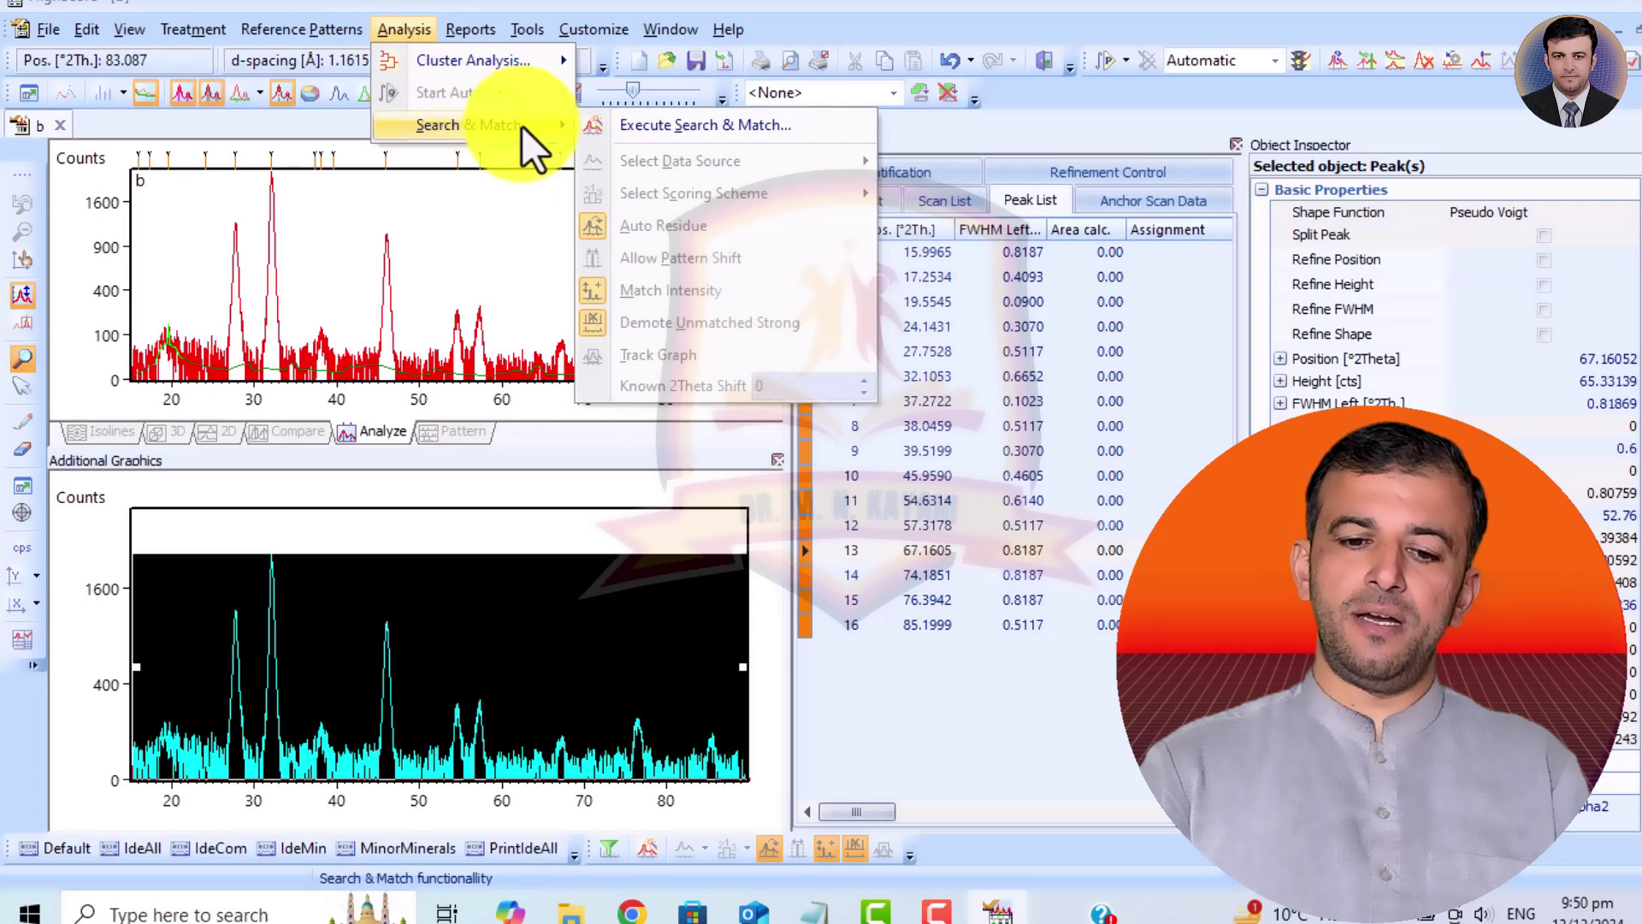
pyautogui.click(721, 127)
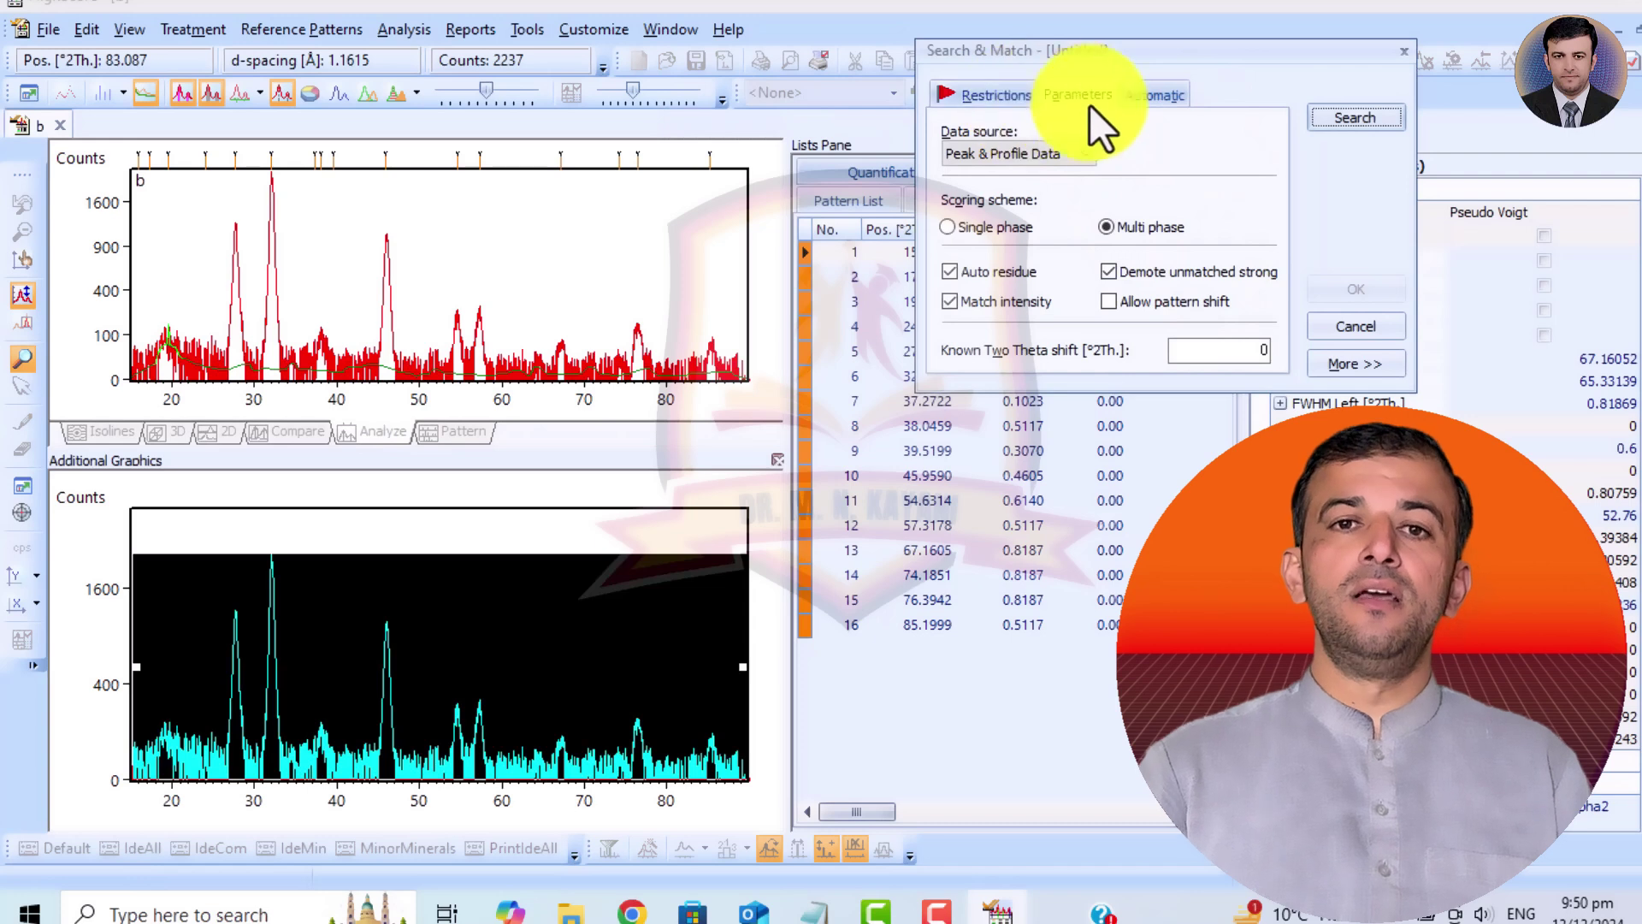
pyautogui.click(999, 96)
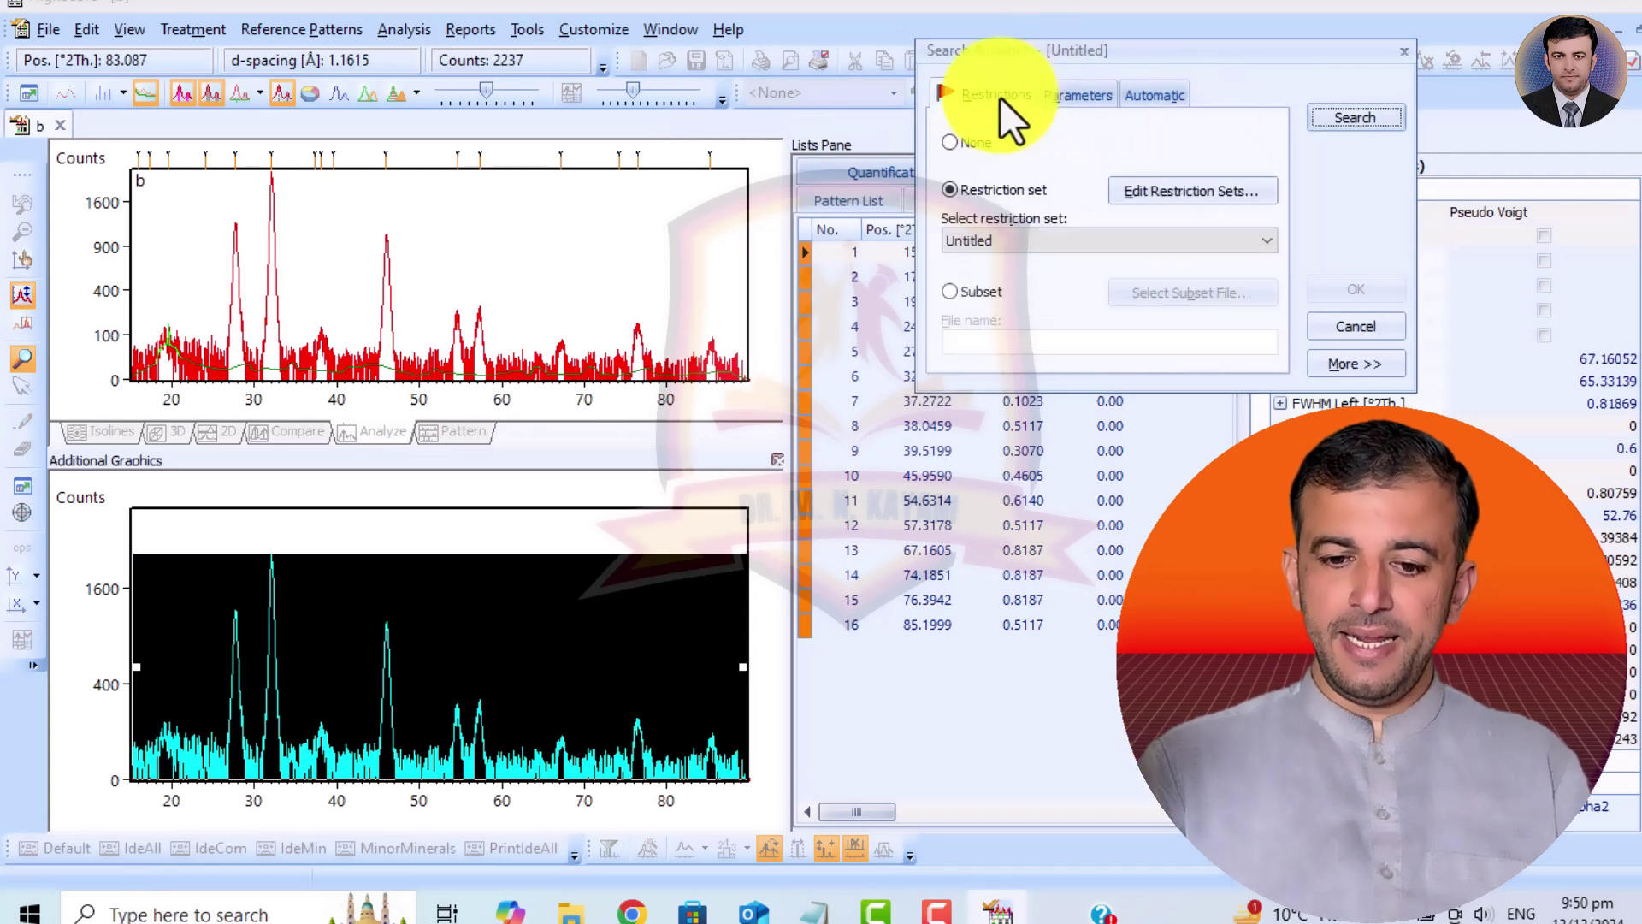
pyautogui.click(1168, 189)
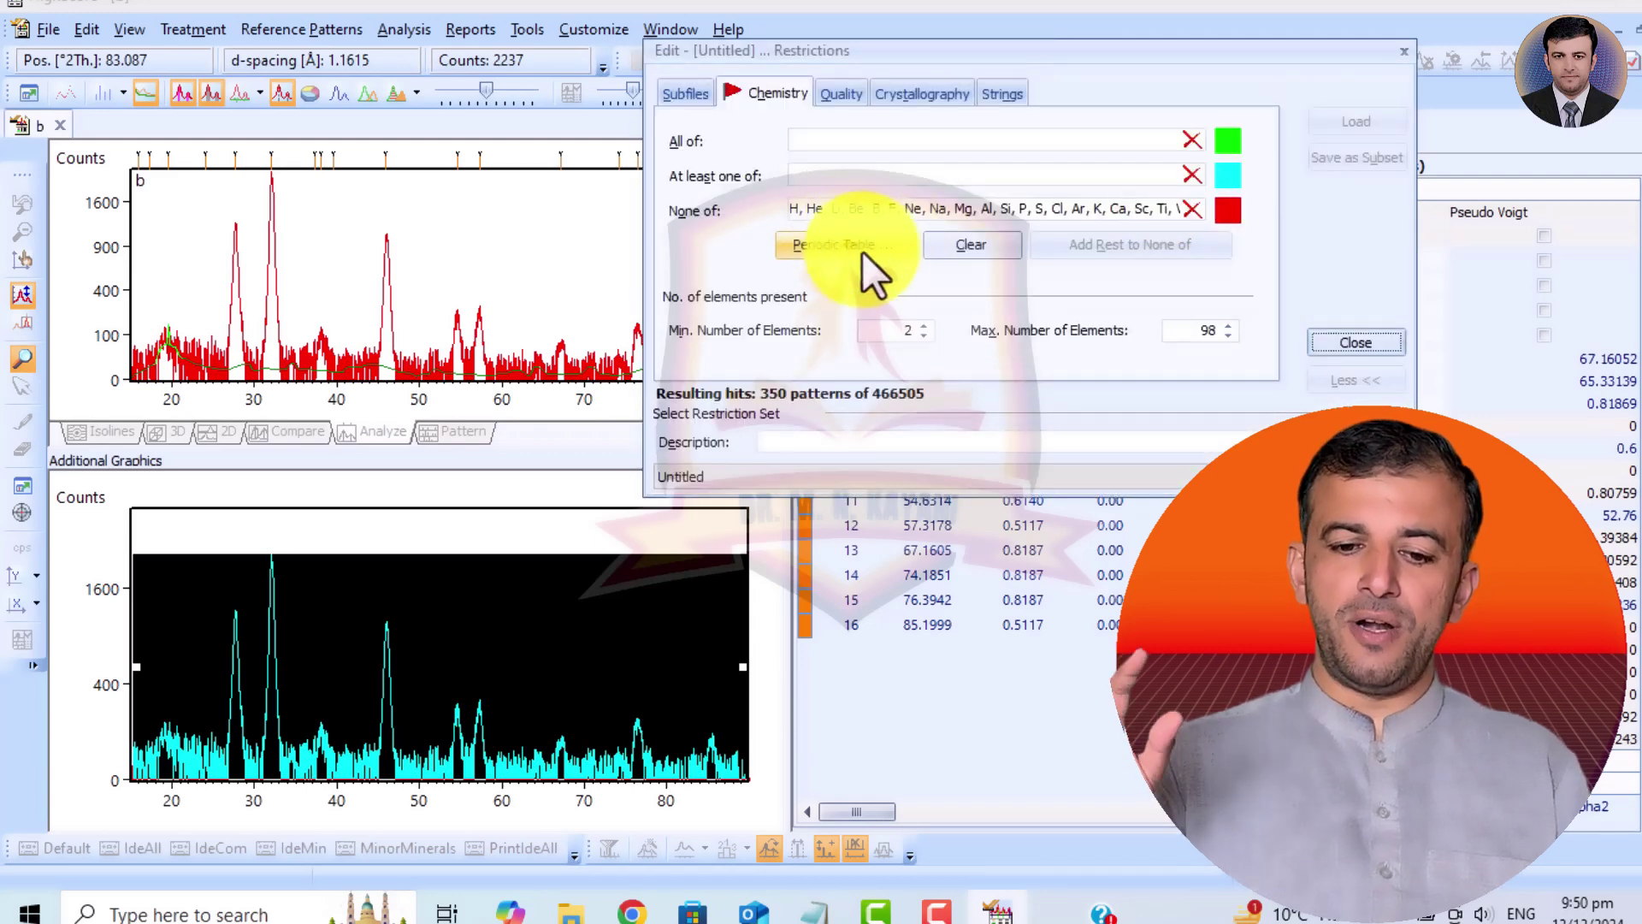
pyautogui.click(840, 250)
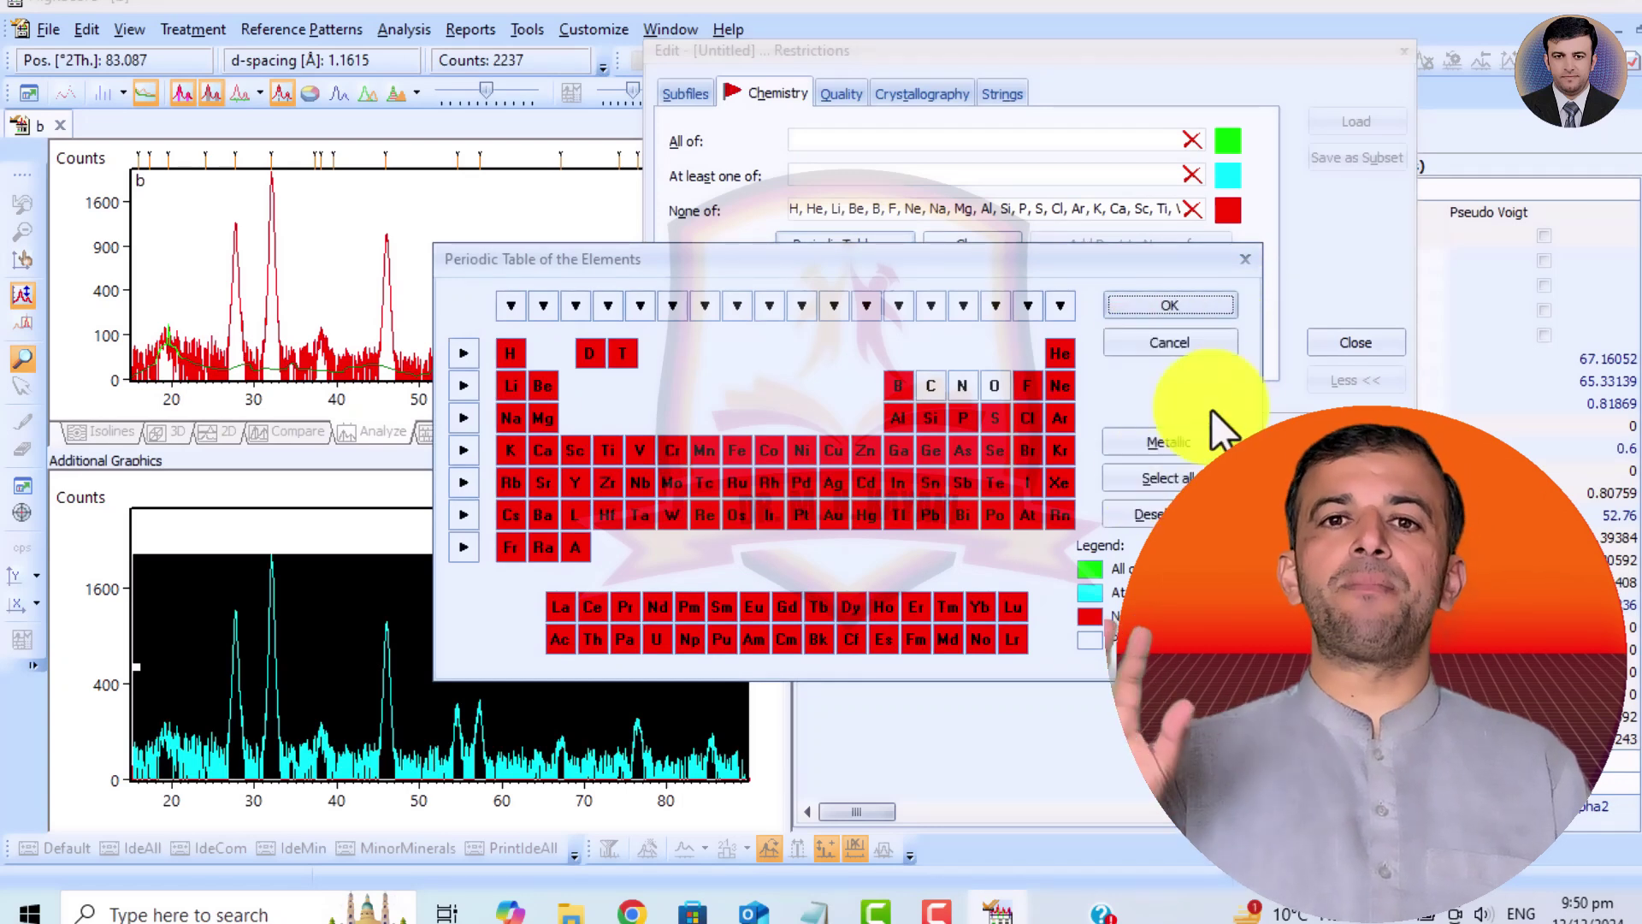
pyautogui.click(1189, 351)
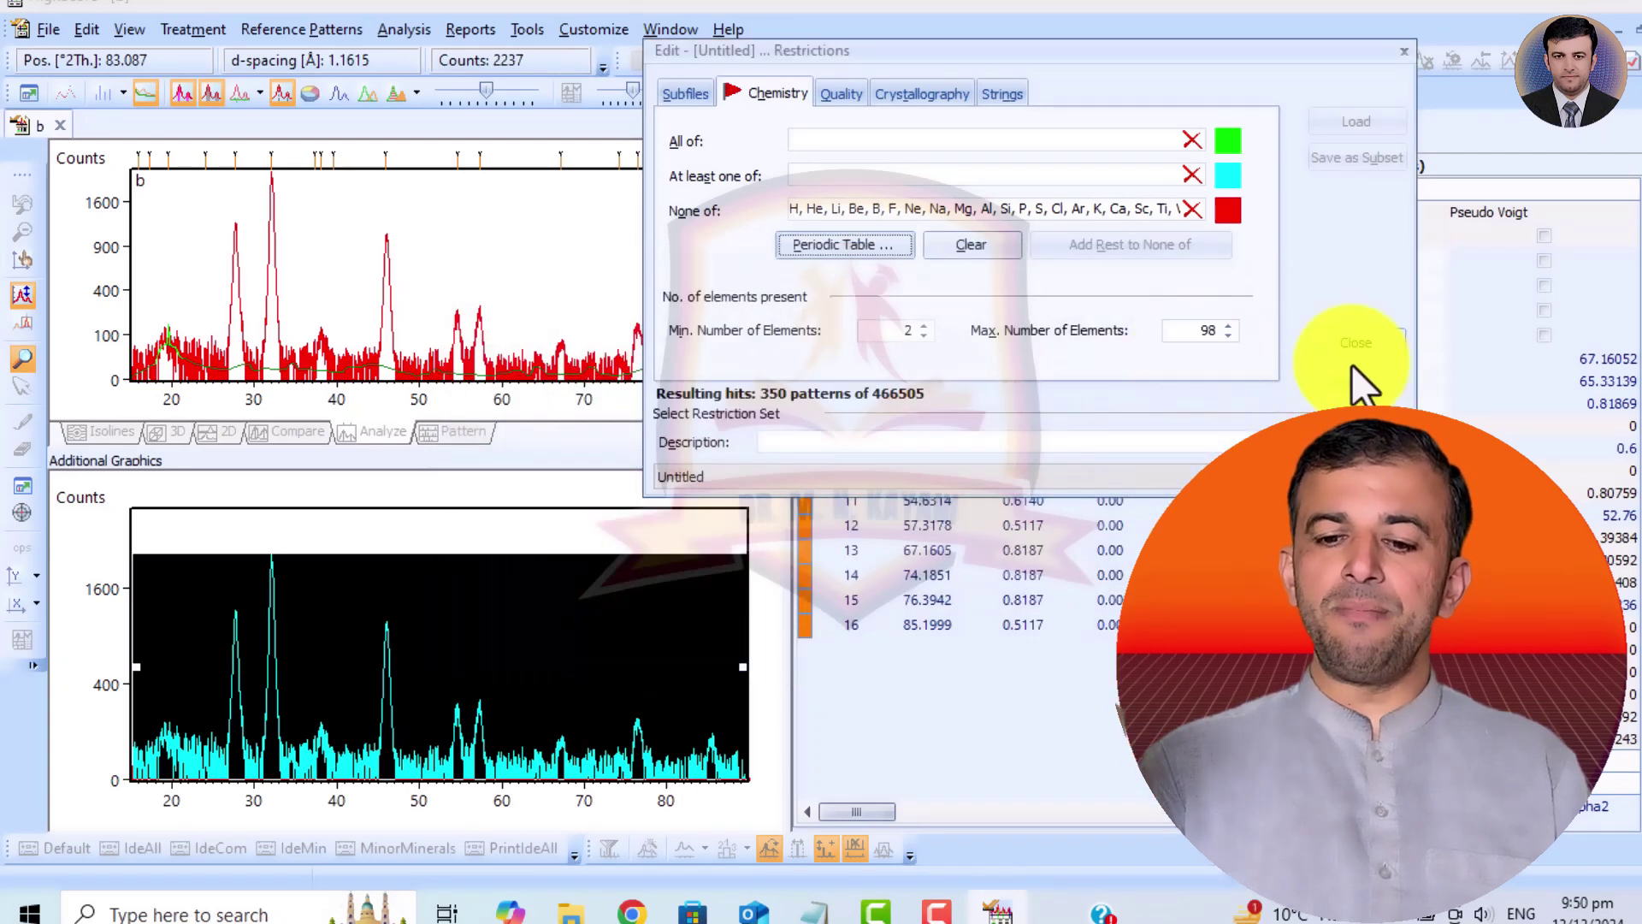
pyautogui.click(1355, 342)
pyautogui.click(1360, 335)
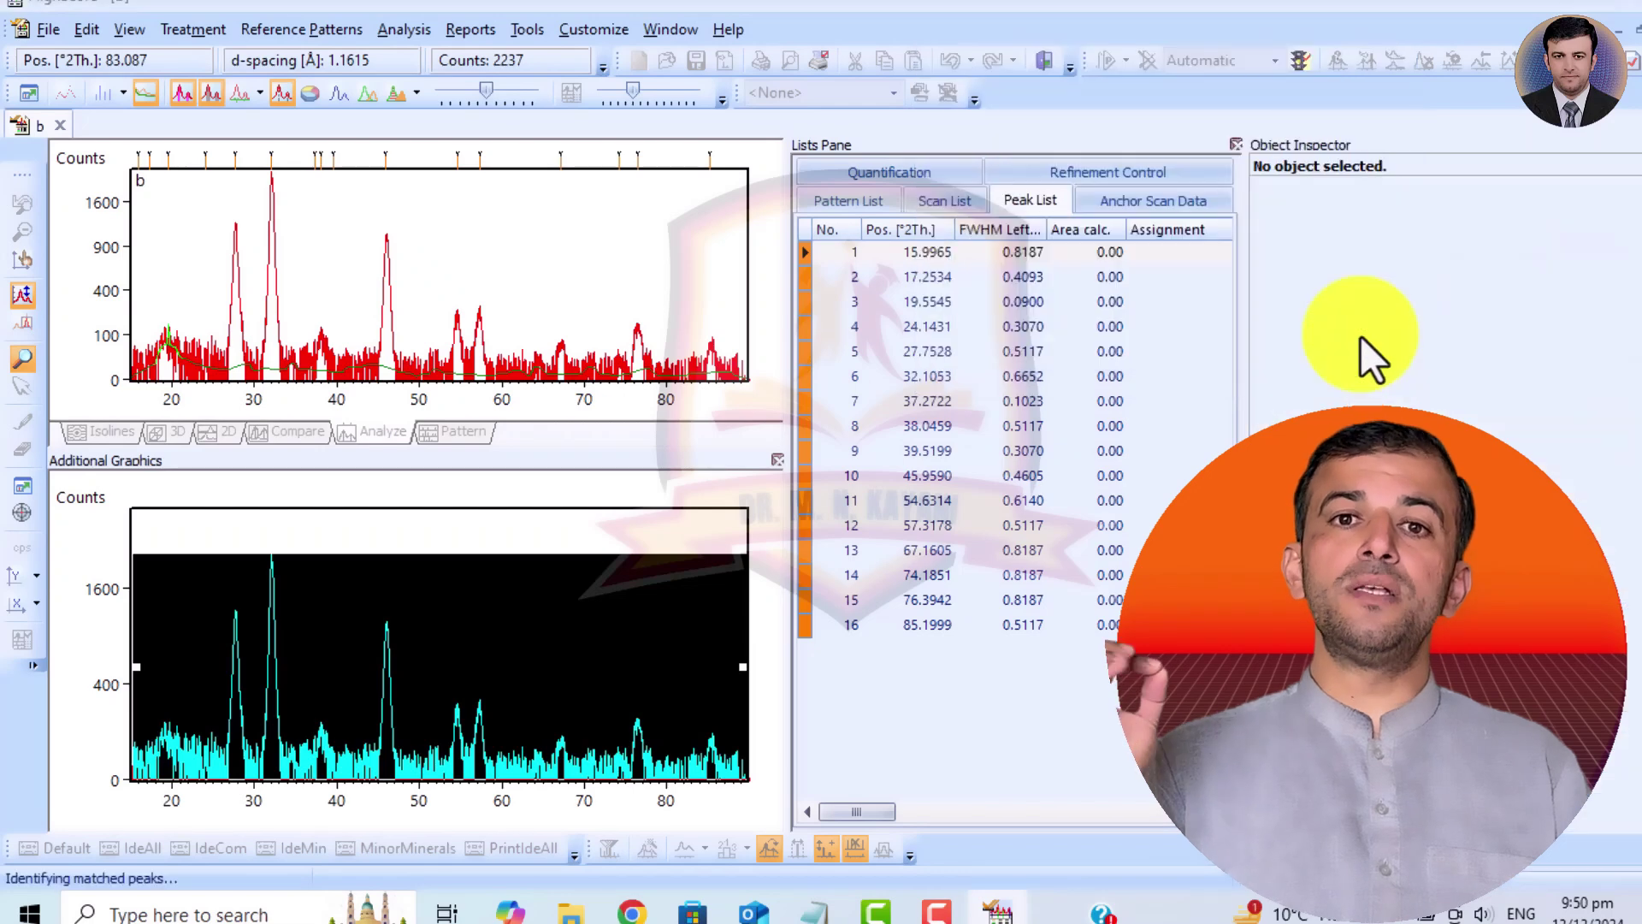
# Run Search & Match with a restriction set excluding all elements except C, N and O, minimum 2 elements, and accept the candidates.
pyautogui.click(397, 24)
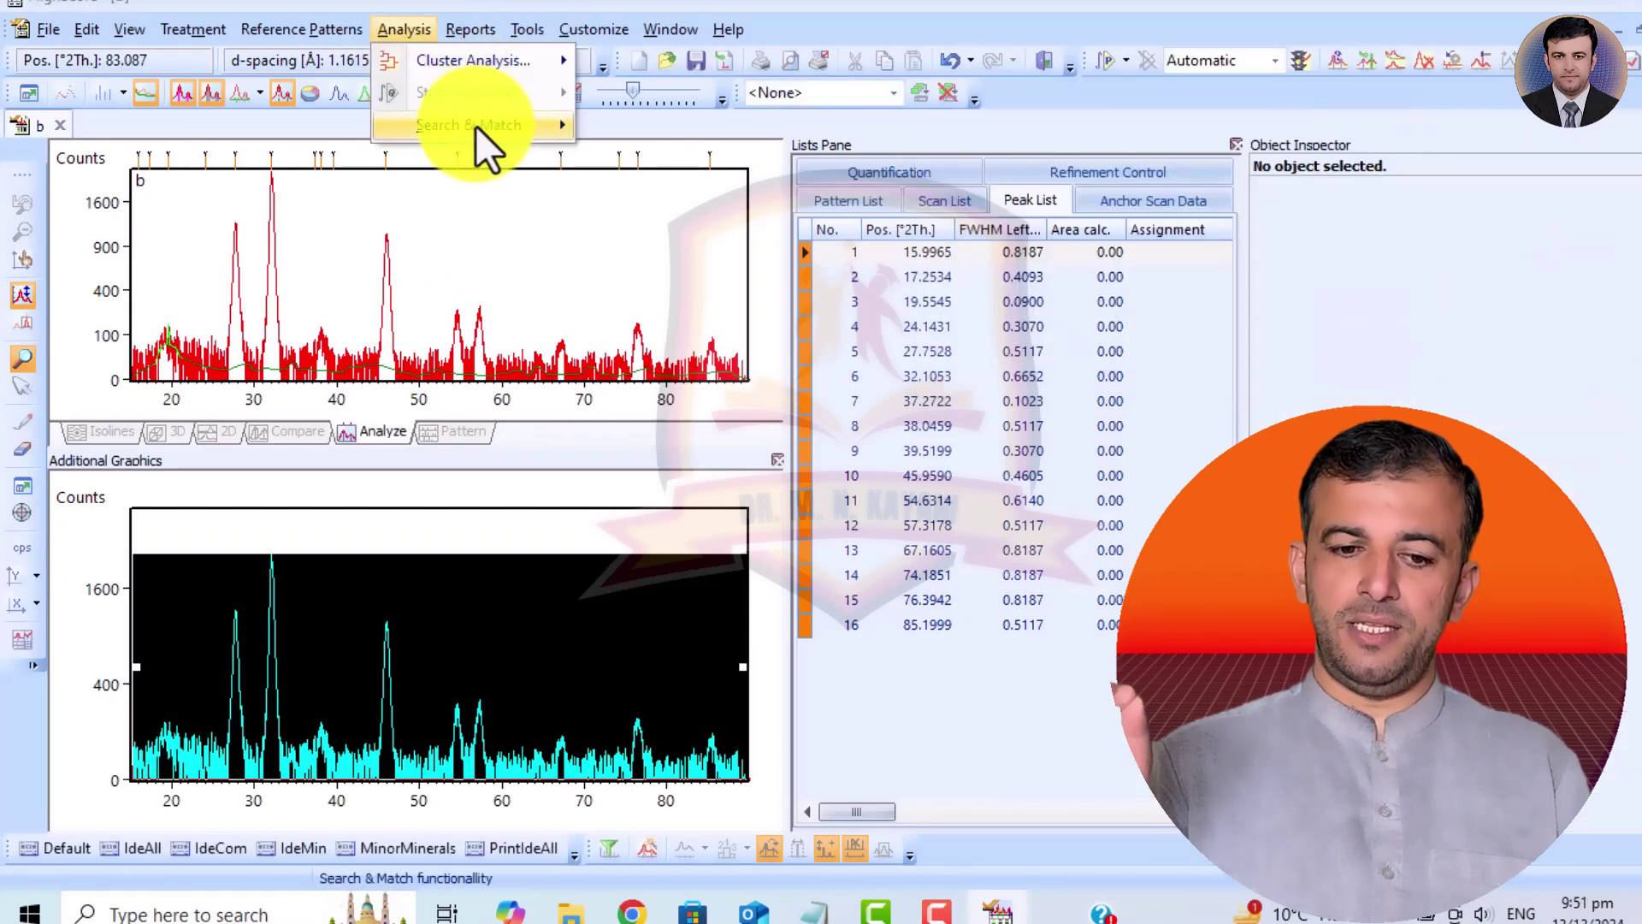
pyautogui.moveTo(475, 126)
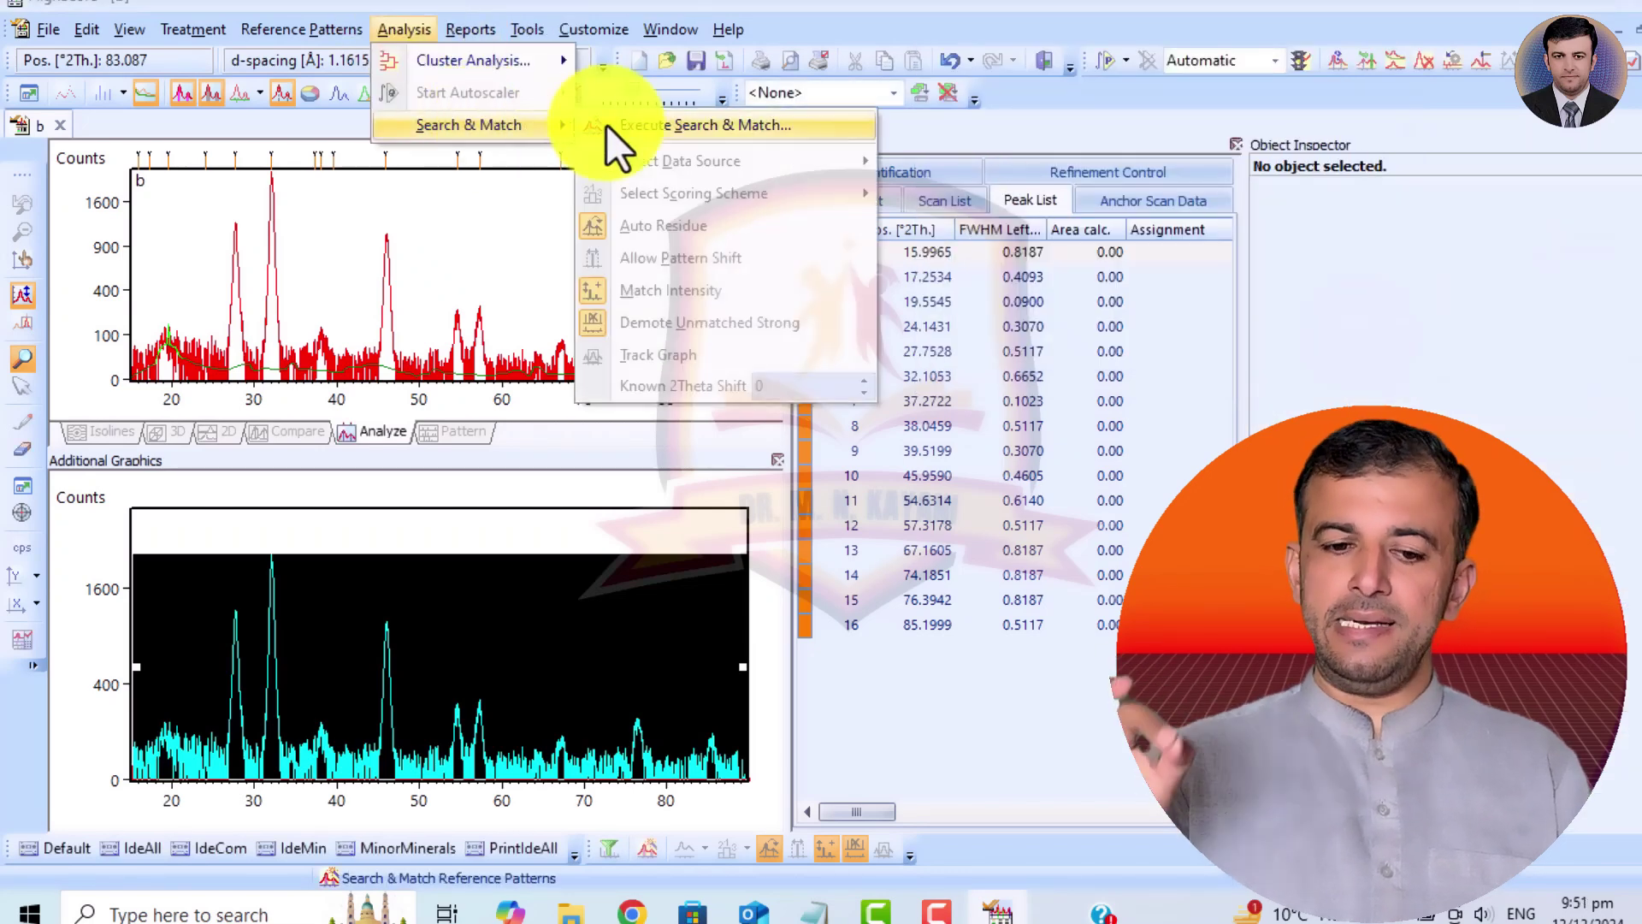
pyautogui.click(710, 125)
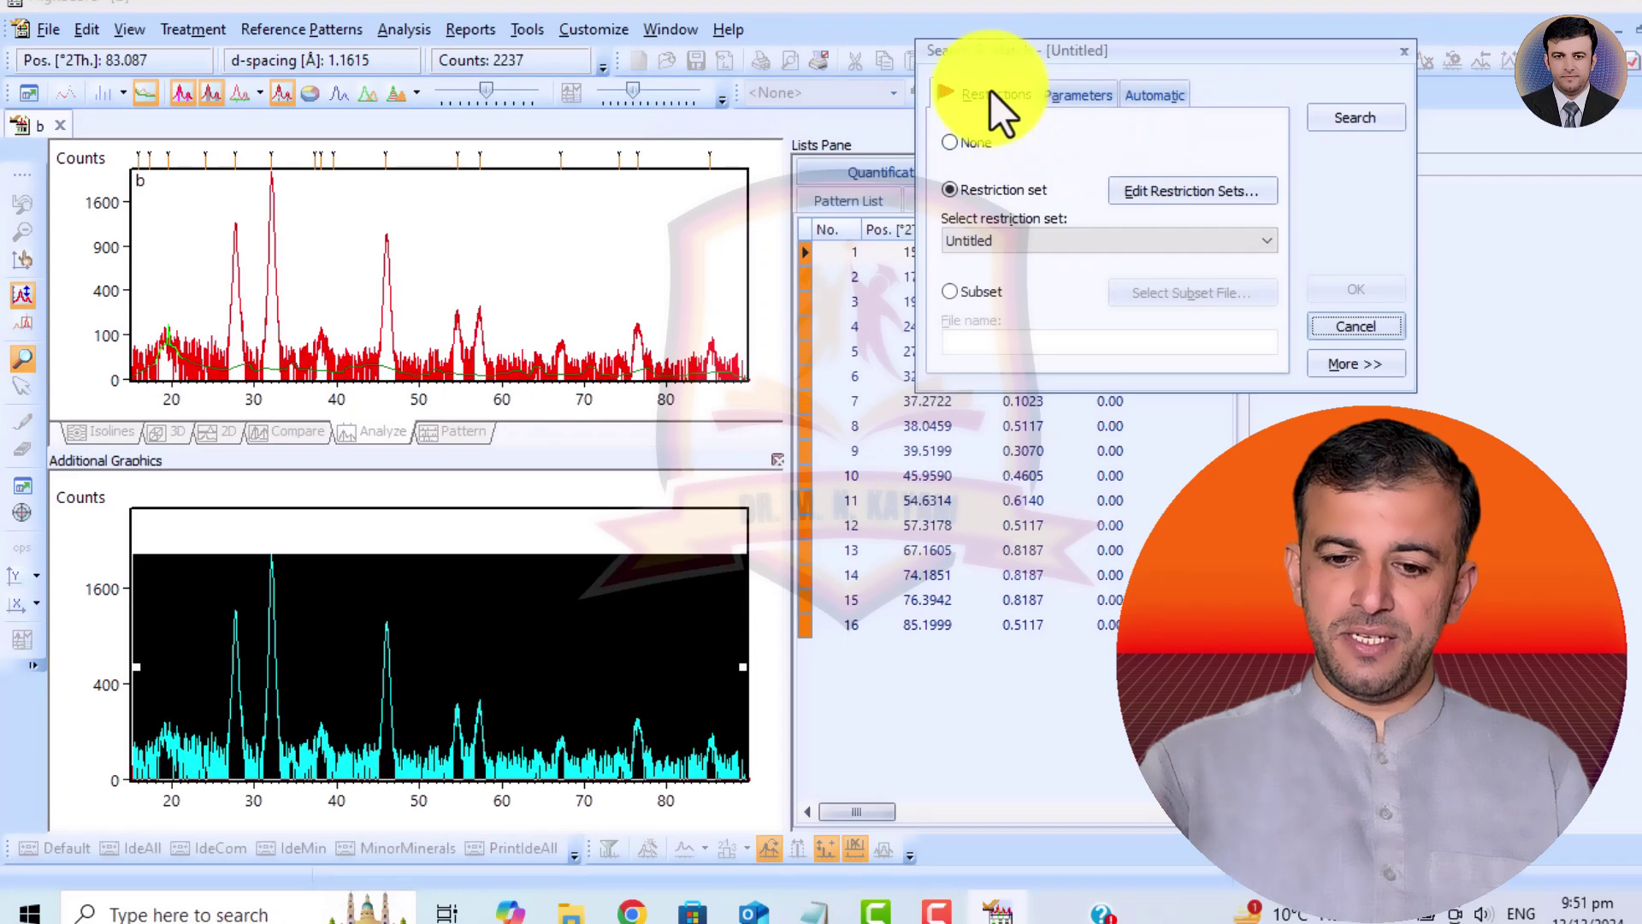
pyautogui.click(1158, 194)
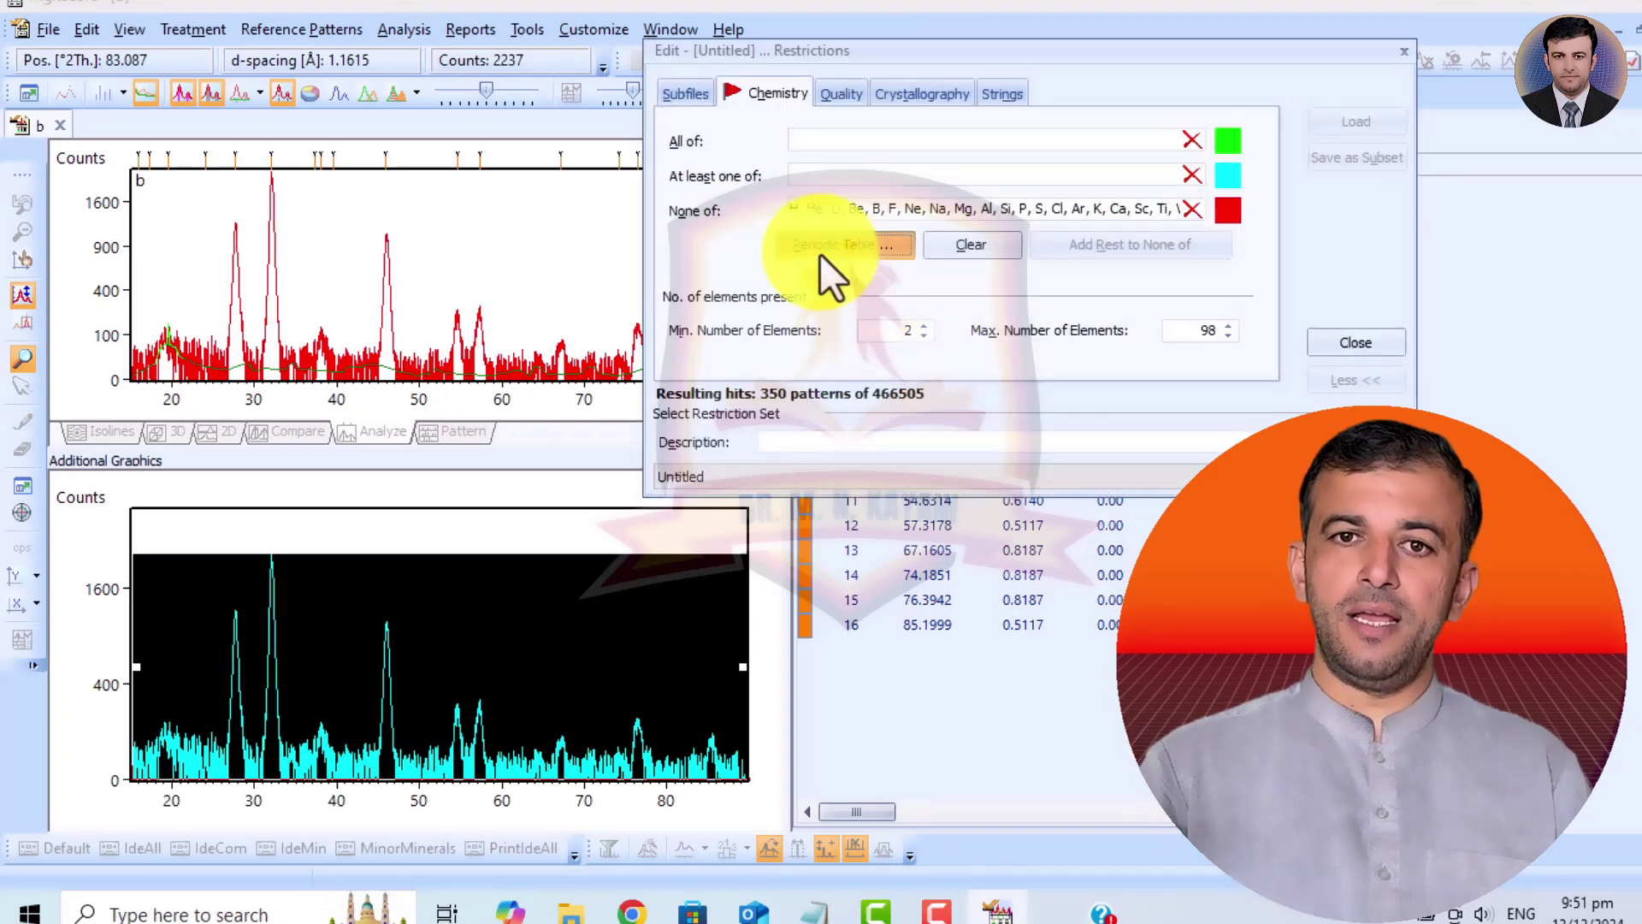
pyautogui.click(819, 248)
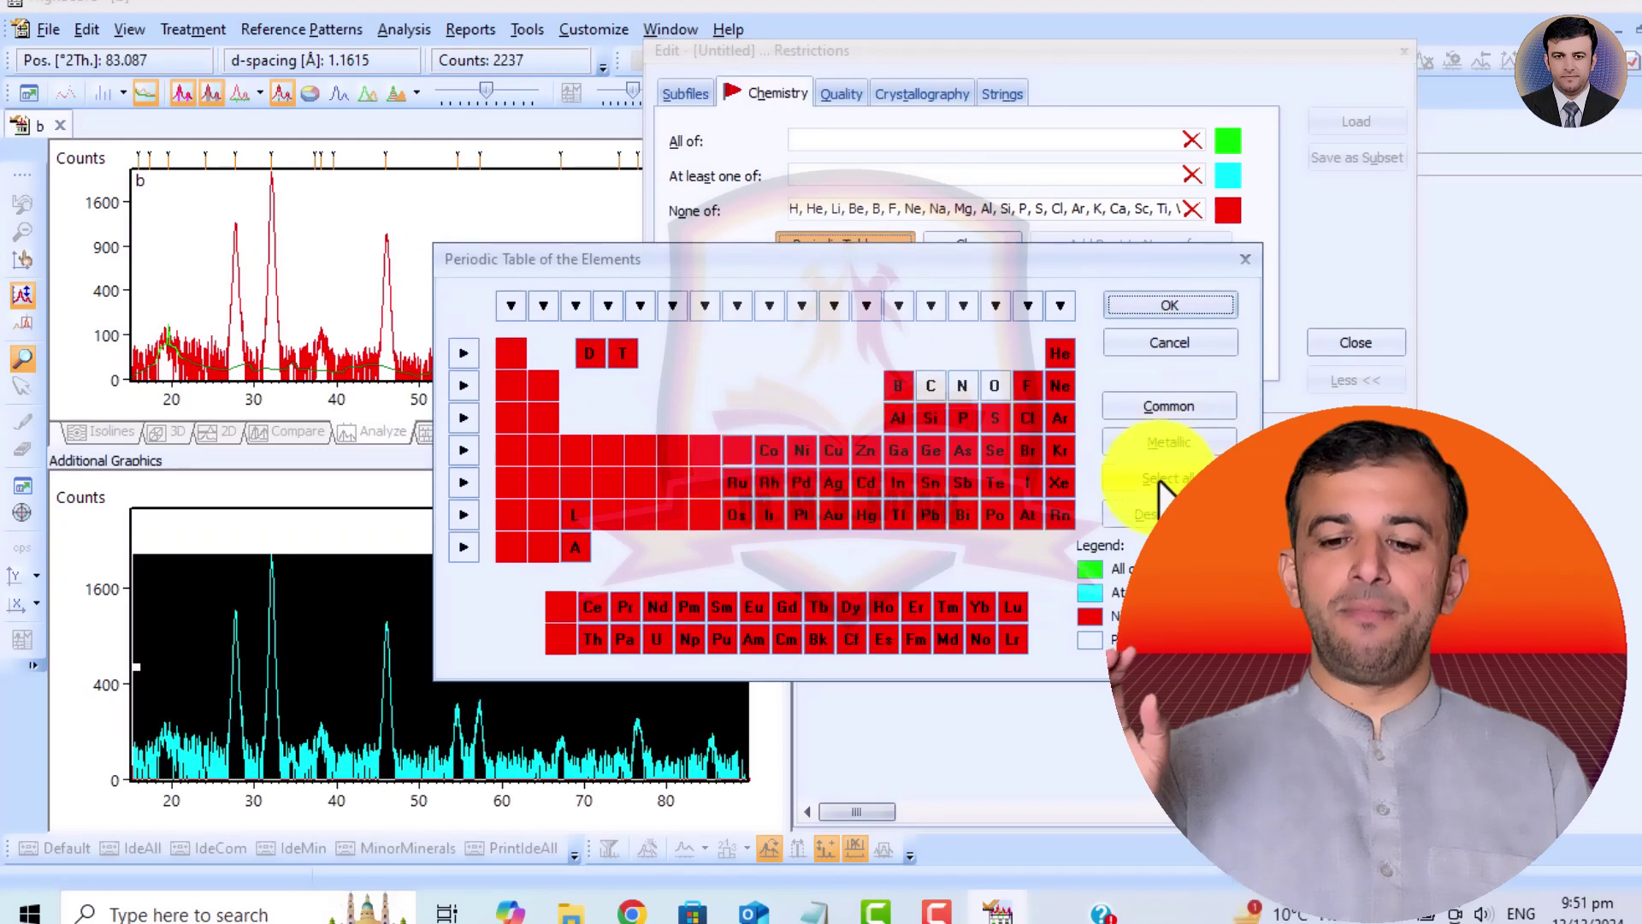
pyautogui.click(1163, 480)
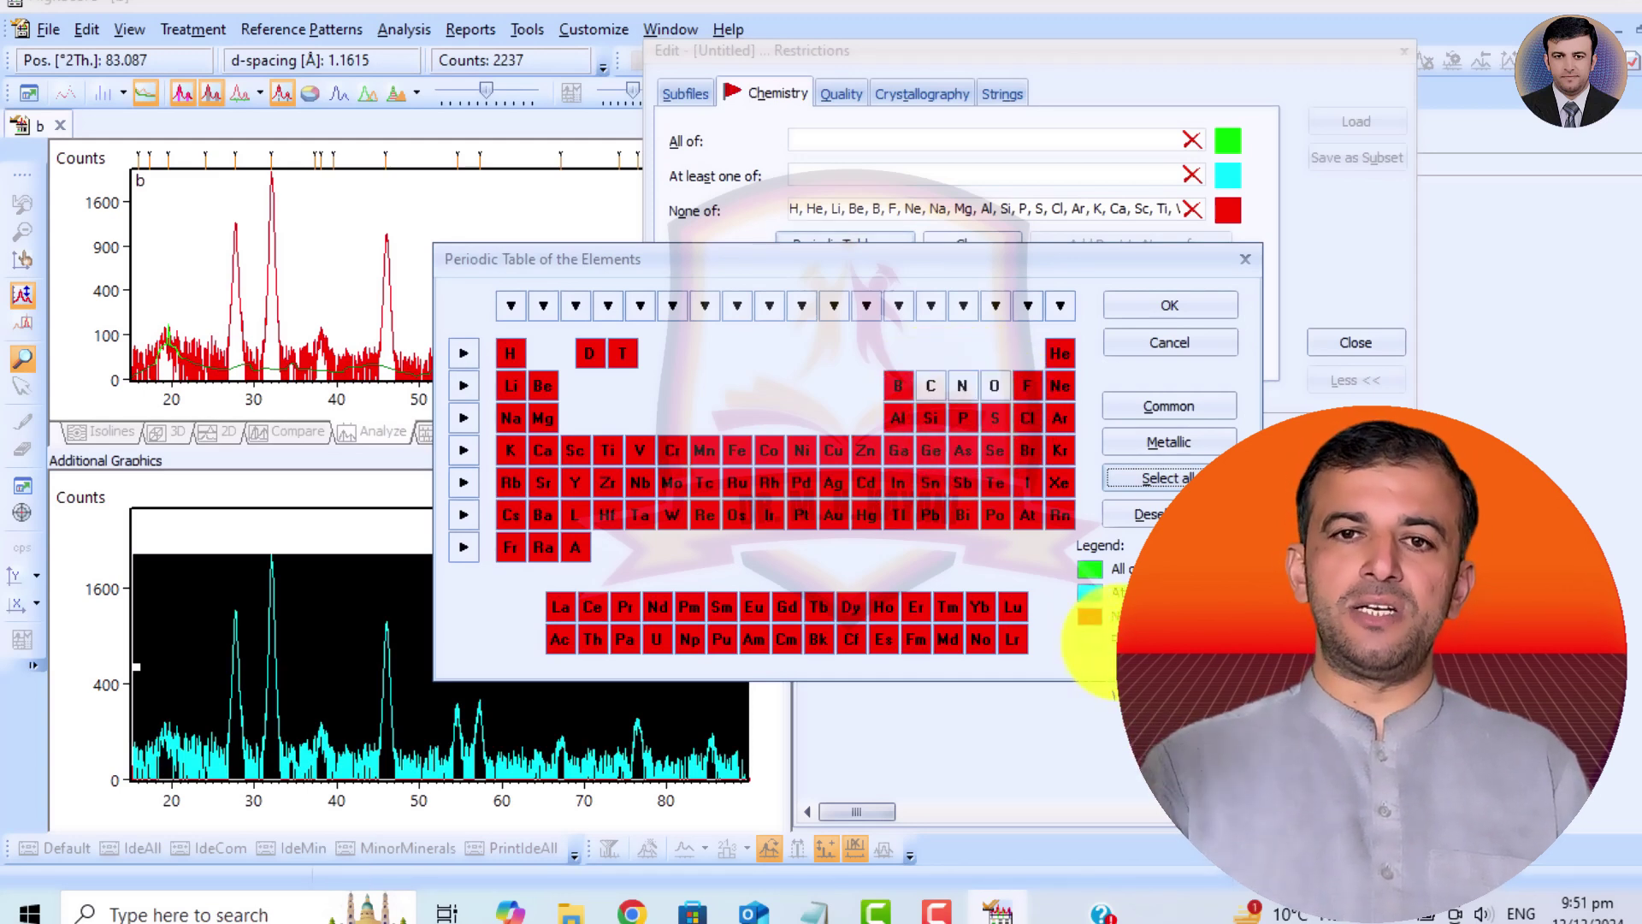
pyautogui.click(1155, 308)
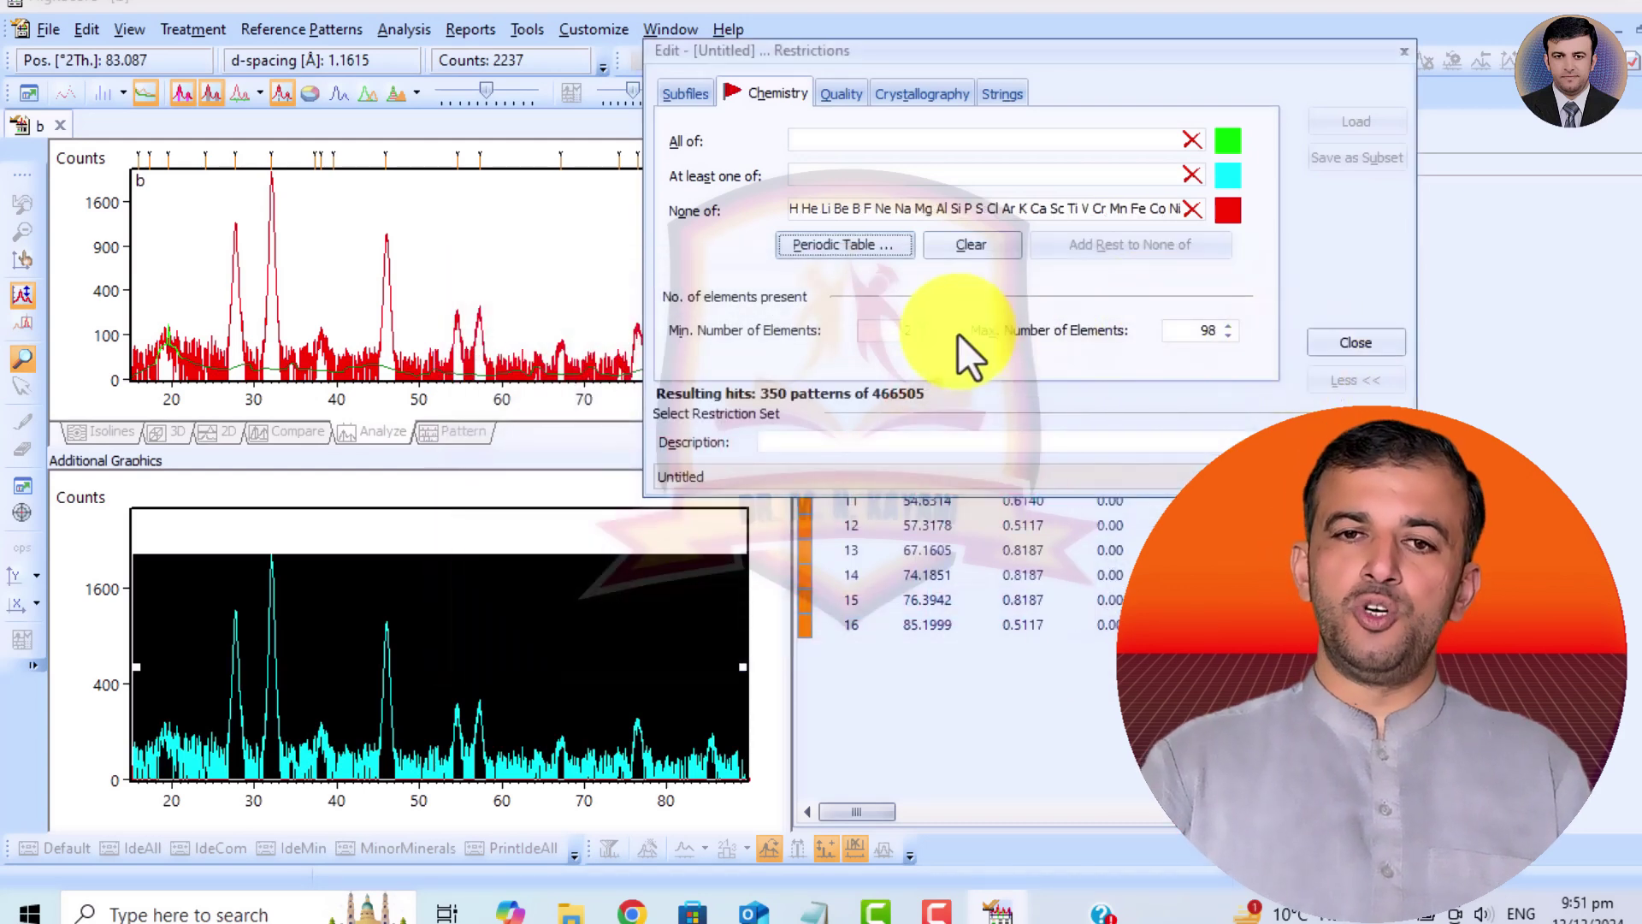
pyautogui.click(925, 326)
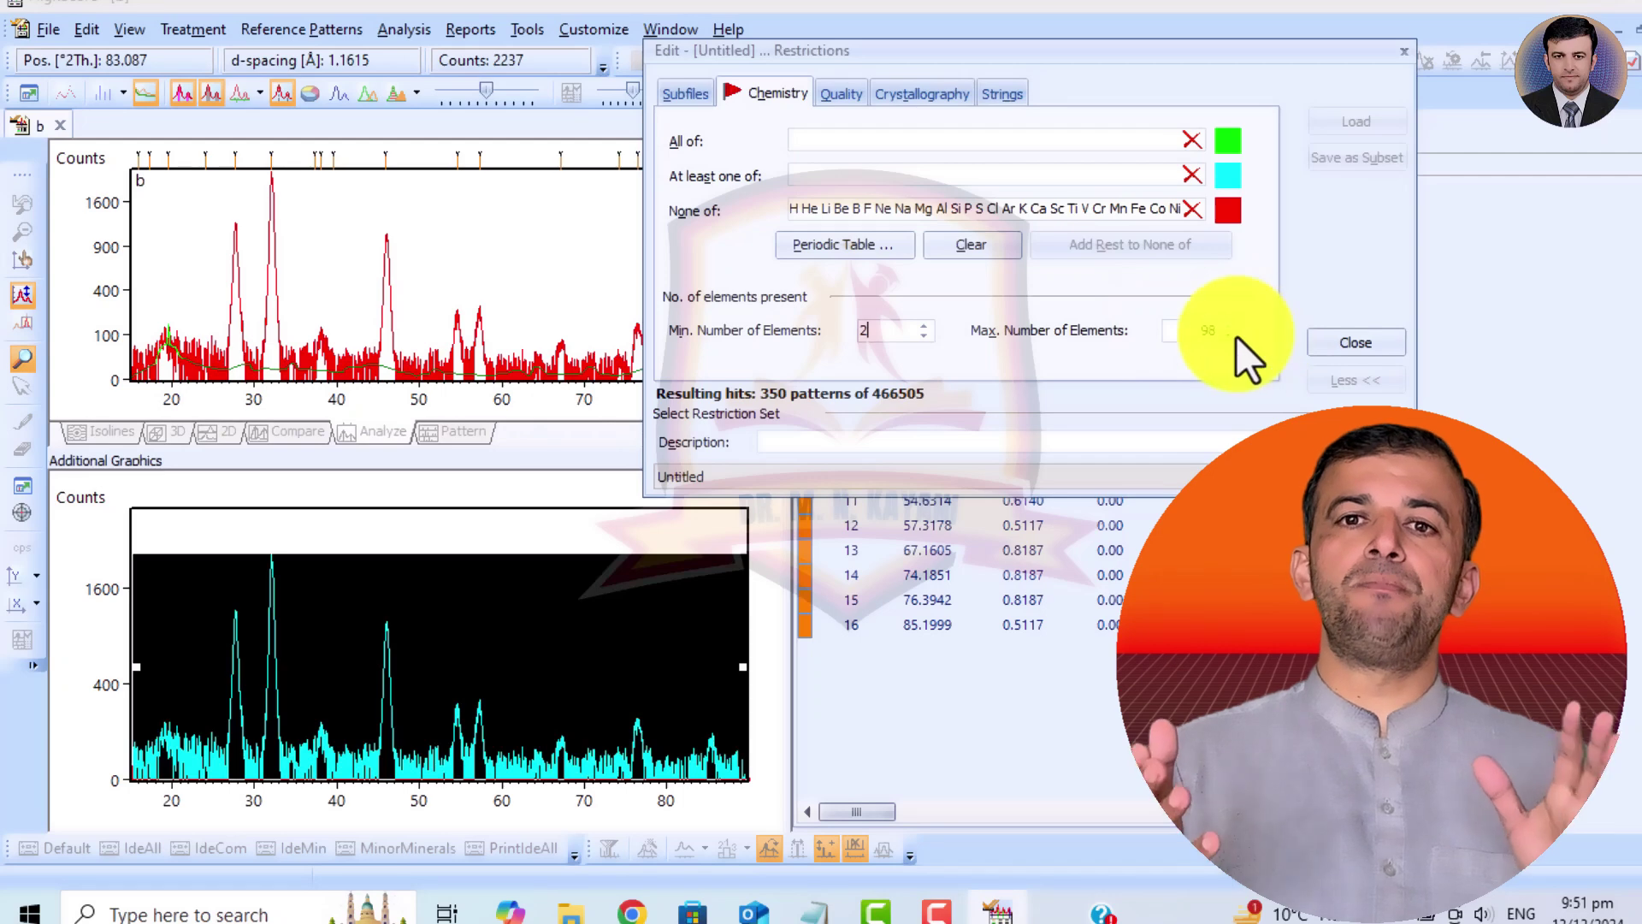
pyautogui.click(1324, 345)
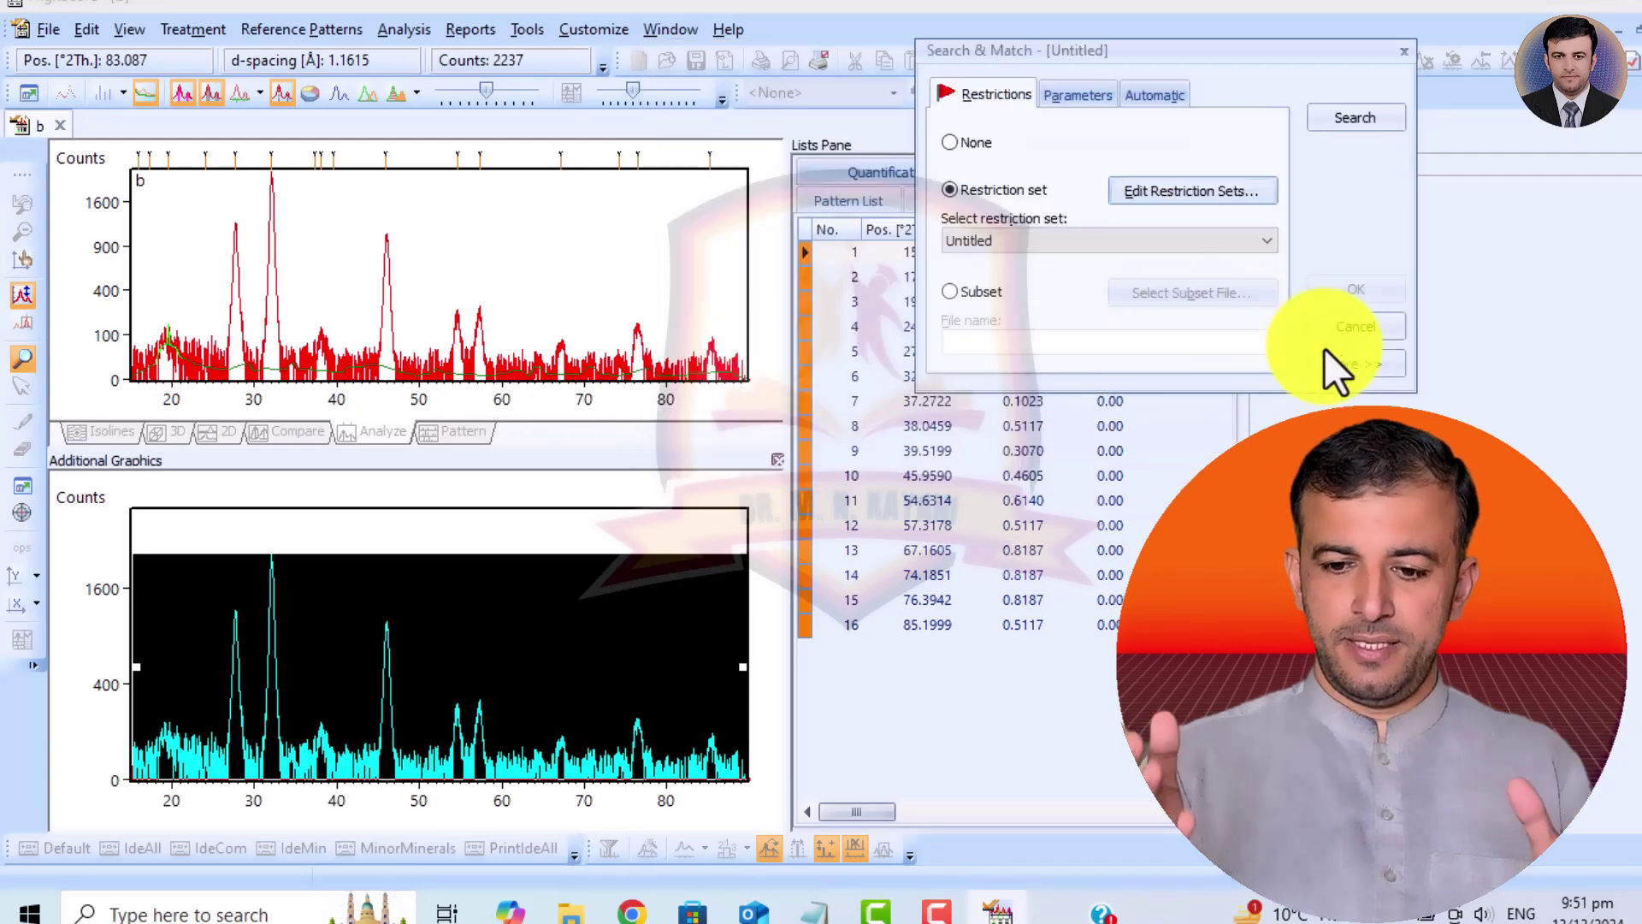
pyautogui.click(1347, 118)
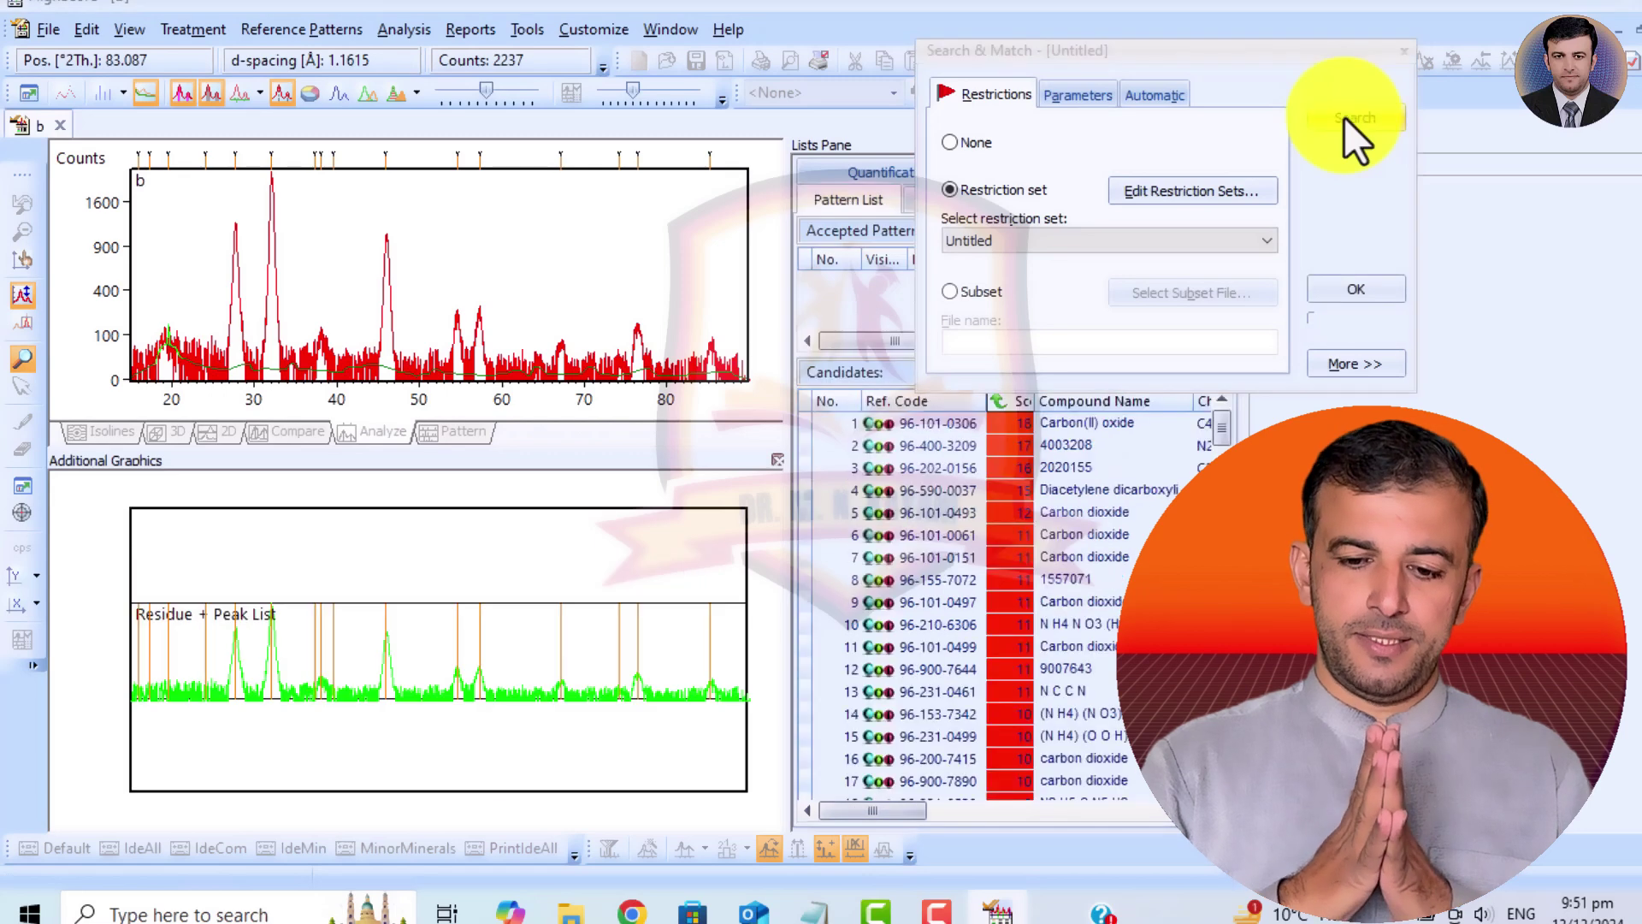
pyautogui.click(1373, 289)
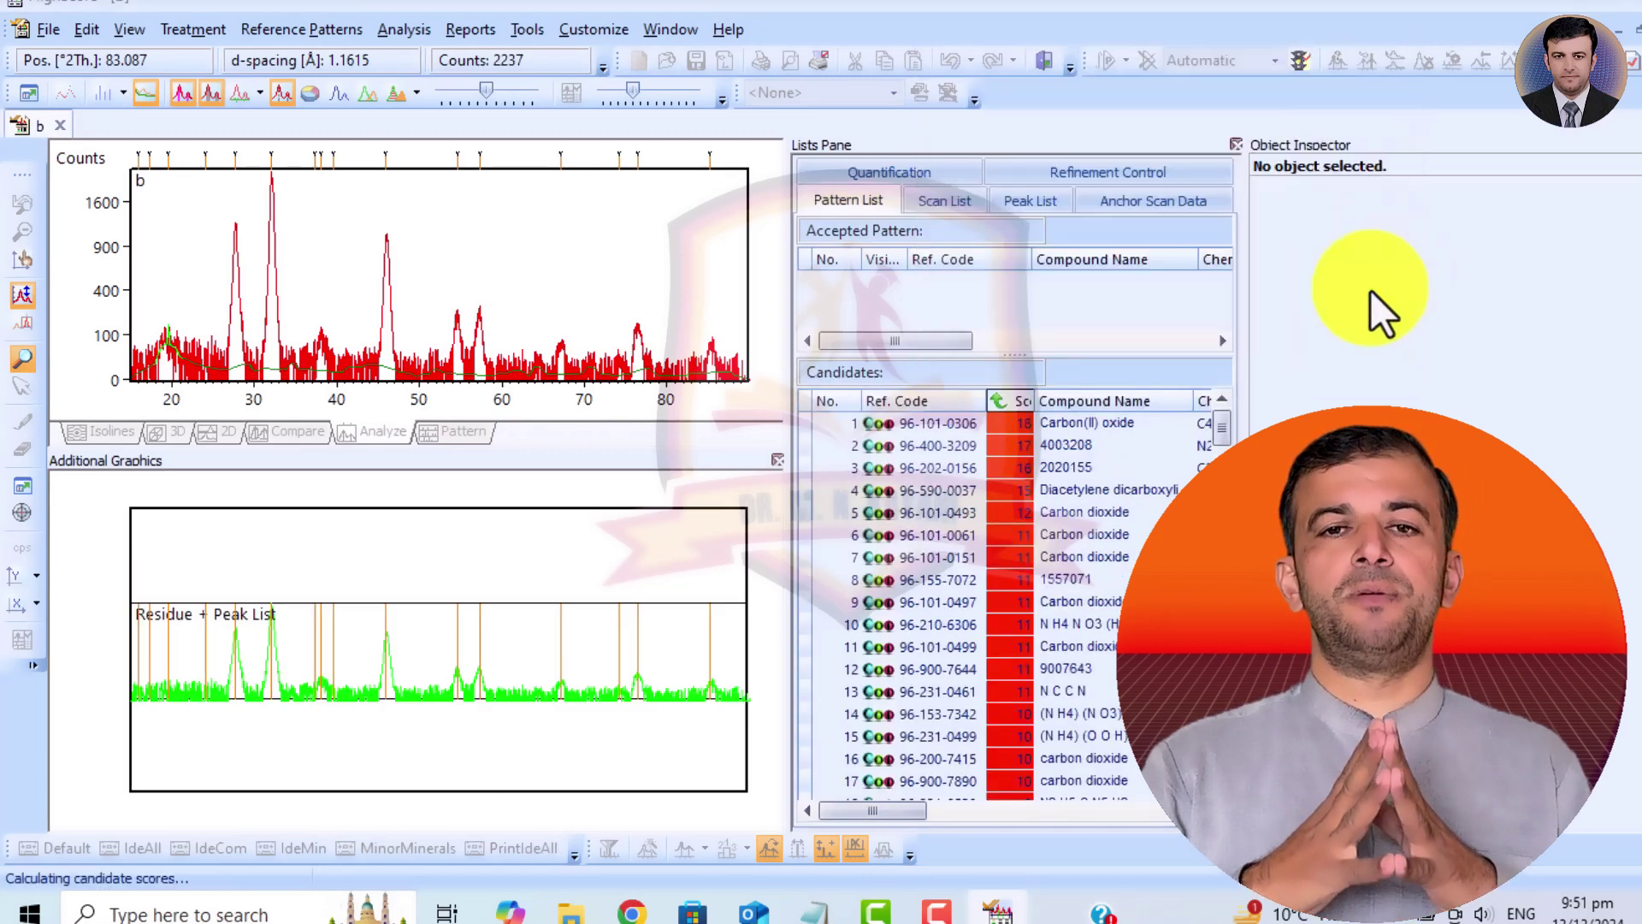
# Compare the first two candidate patterns, Carbon(II) oxide and 4003208, with the scan's peaks.
pyautogui.click(1071, 419)
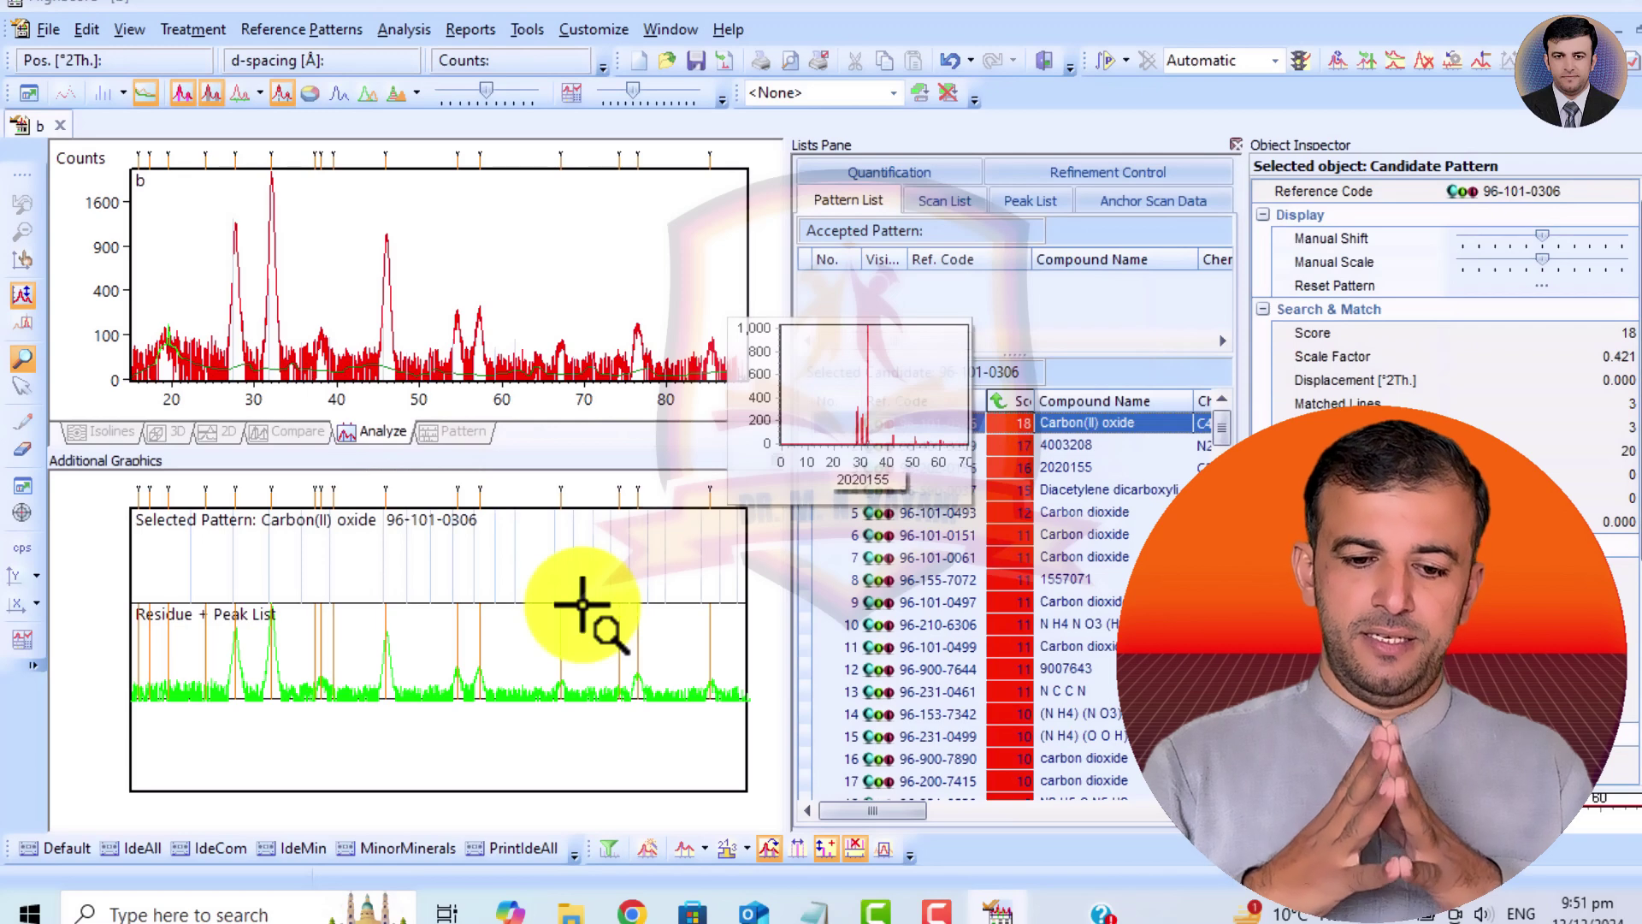
pyautogui.press('Down')
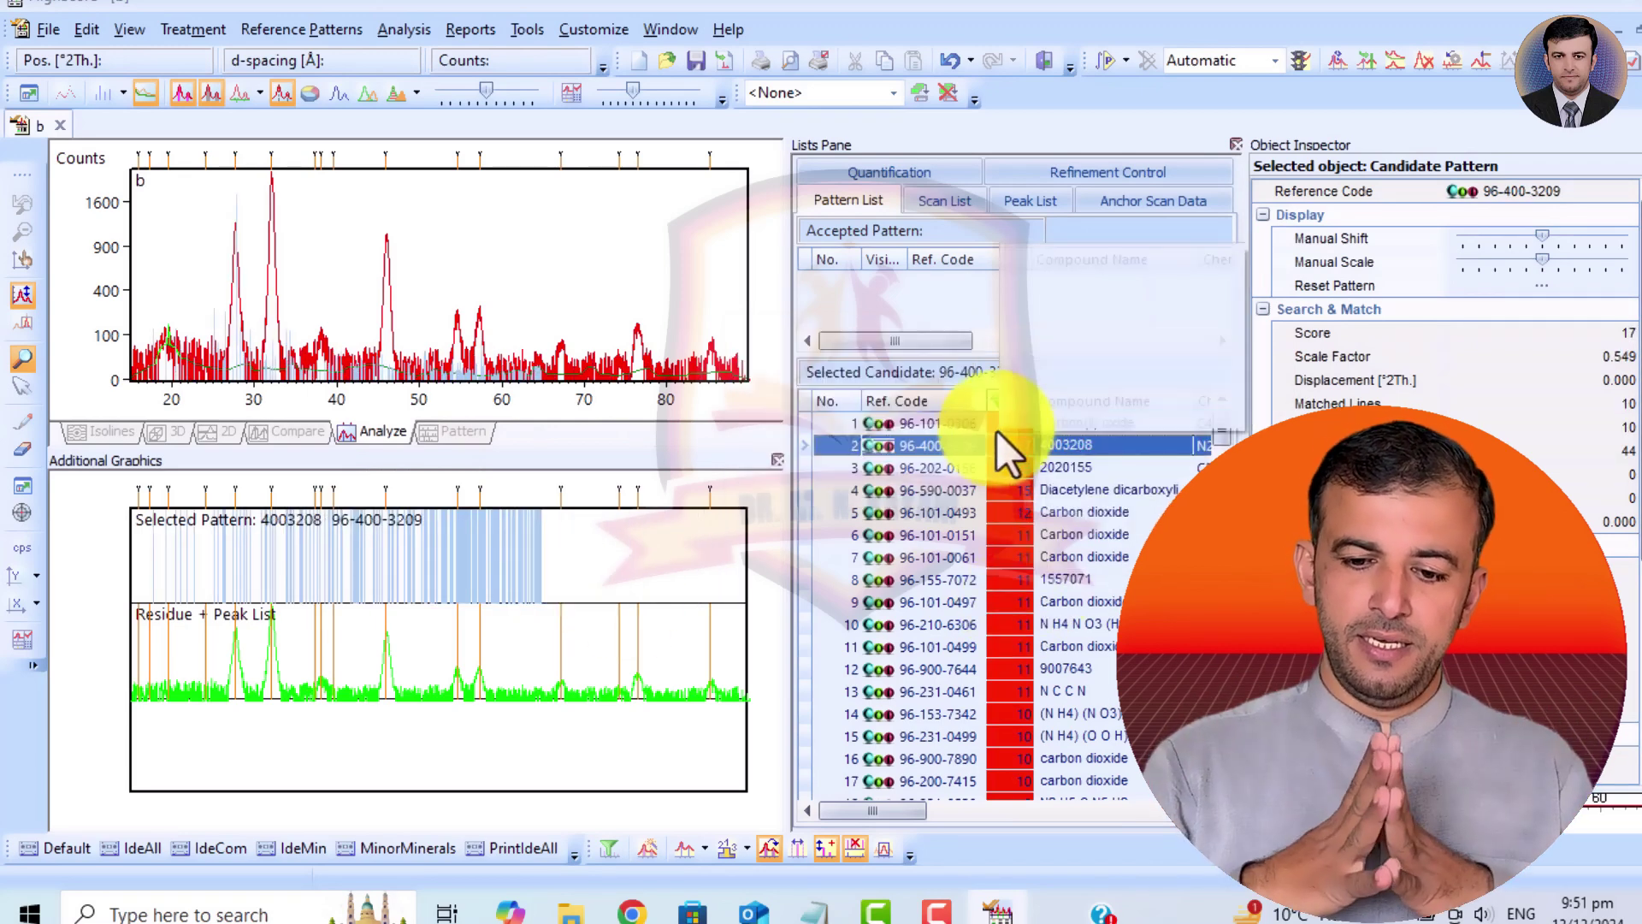
pyautogui.click(957, 421)
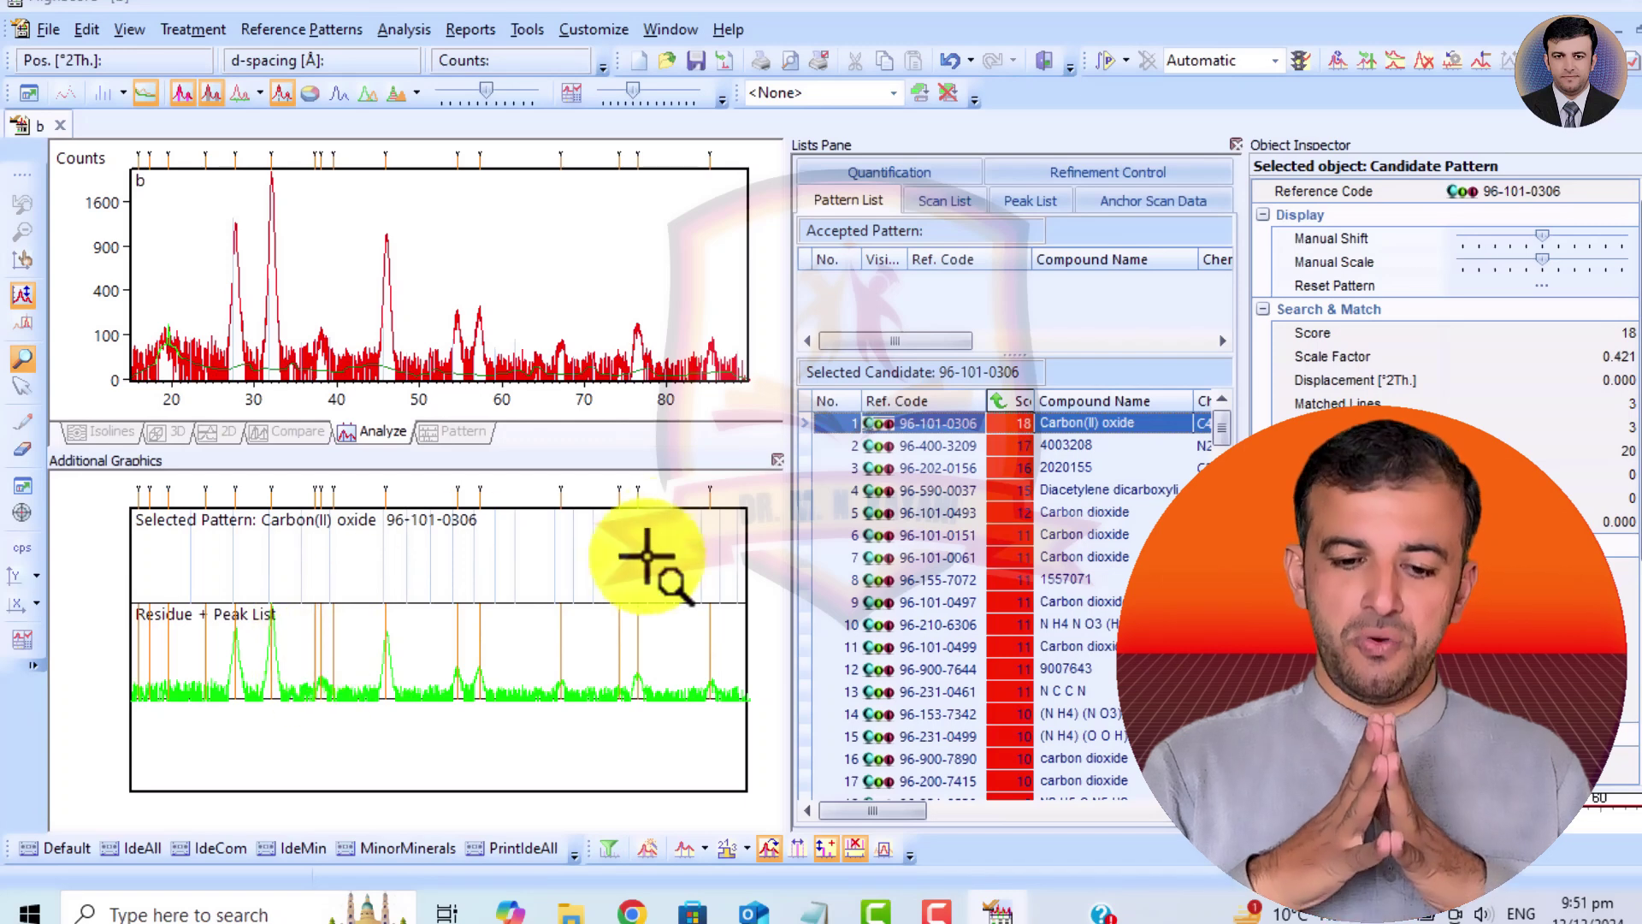
# Step through the candidates to carbon dioxide 96-101-0499 and open its reference pattern details.
pyautogui.moveTo(970, 563)
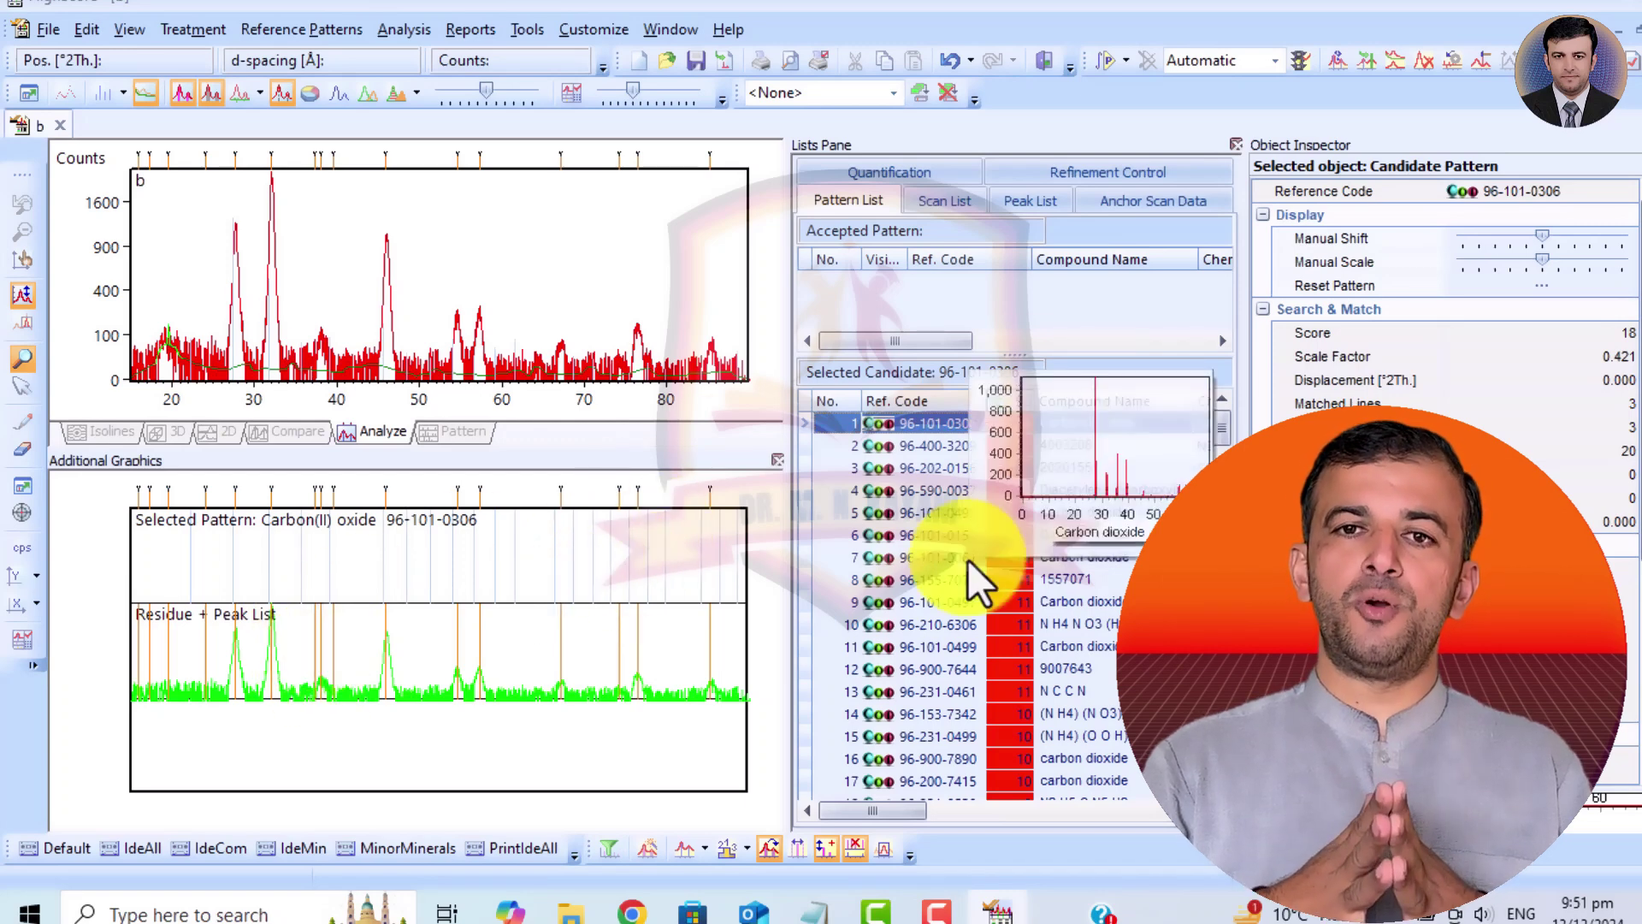
pyautogui.press('Down')
pyautogui.press('Down')
pyautogui.press('Down')
pyautogui.press('Down')
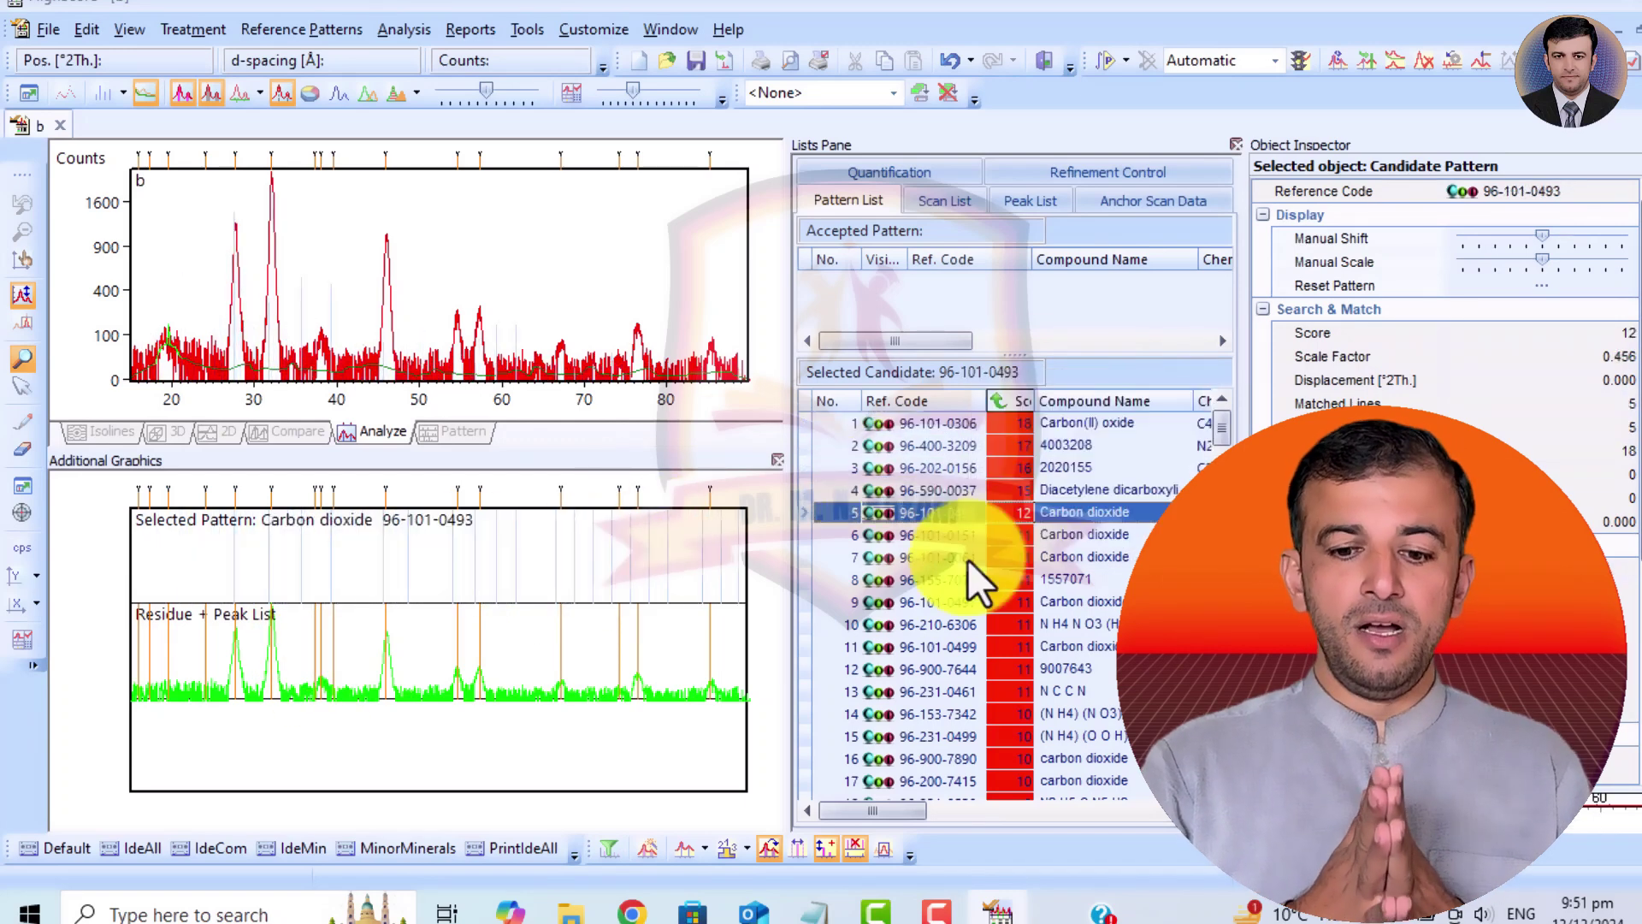
pyautogui.press('Down')
pyautogui.press('Down')
pyautogui.press('Down')
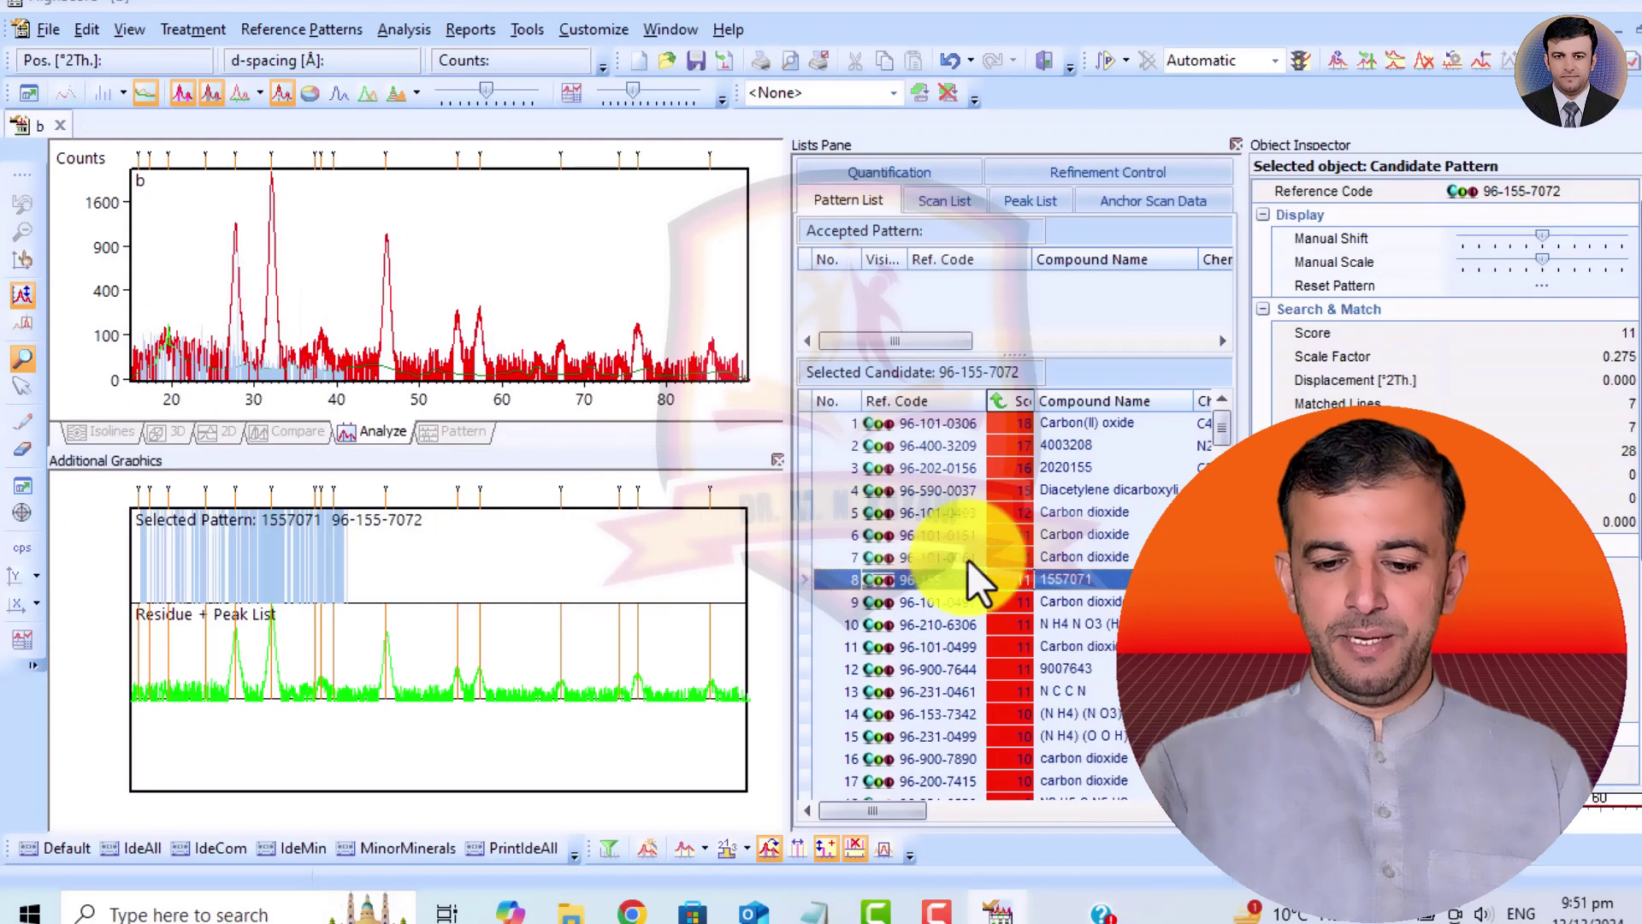
pyautogui.press('Down')
pyautogui.press('Down')
pyautogui.press('Down')
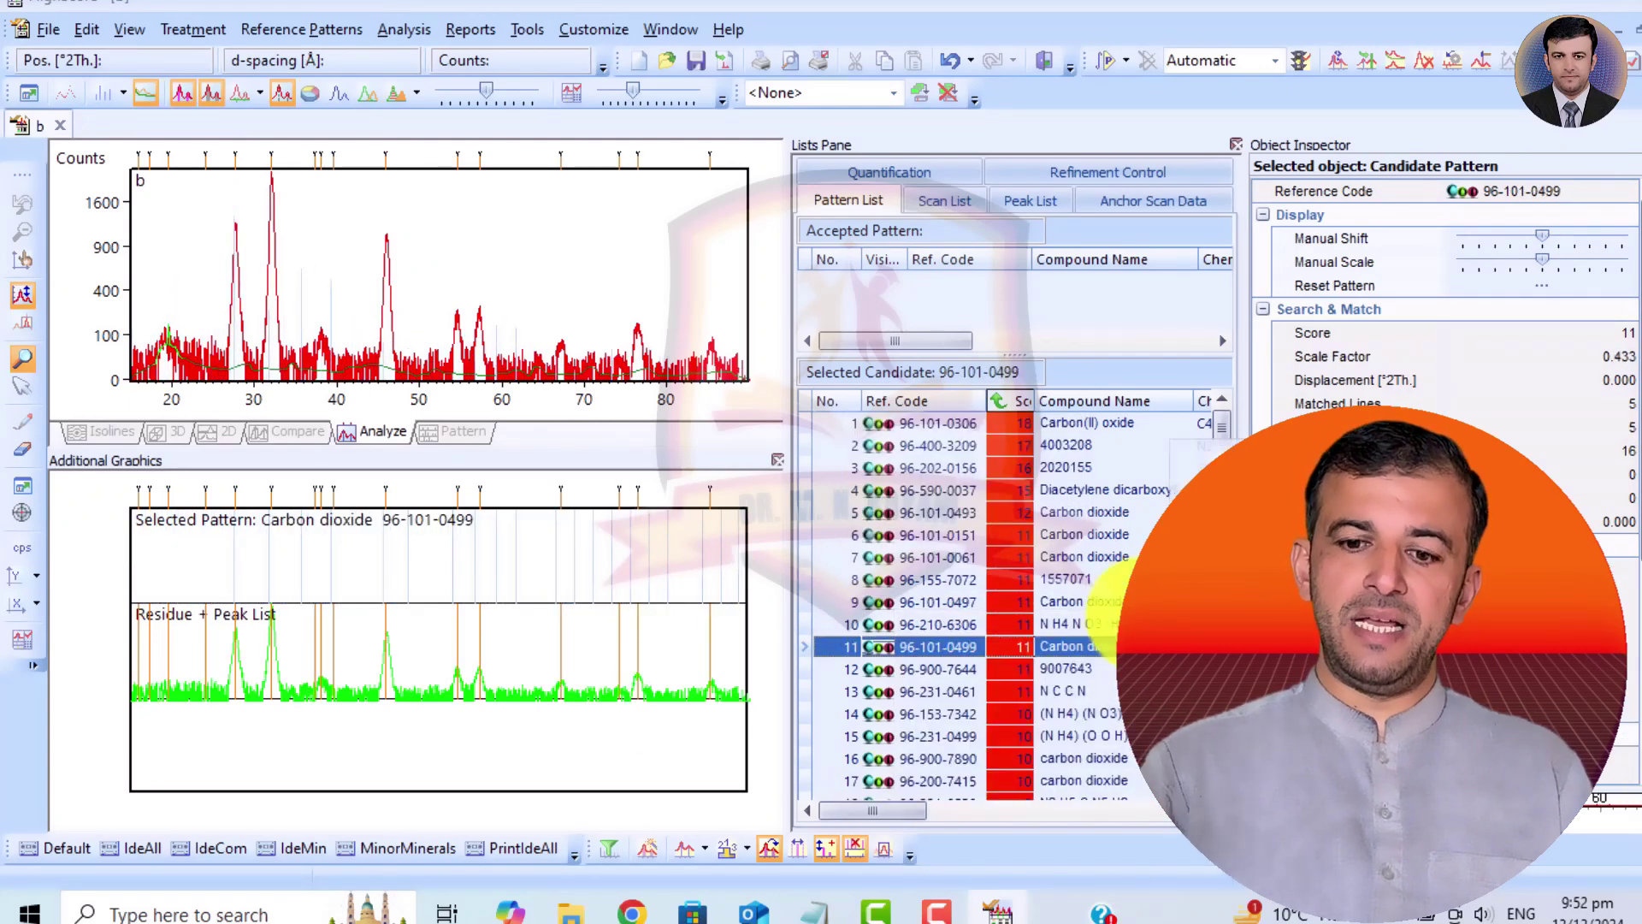
pyautogui.moveTo(1080, 637)
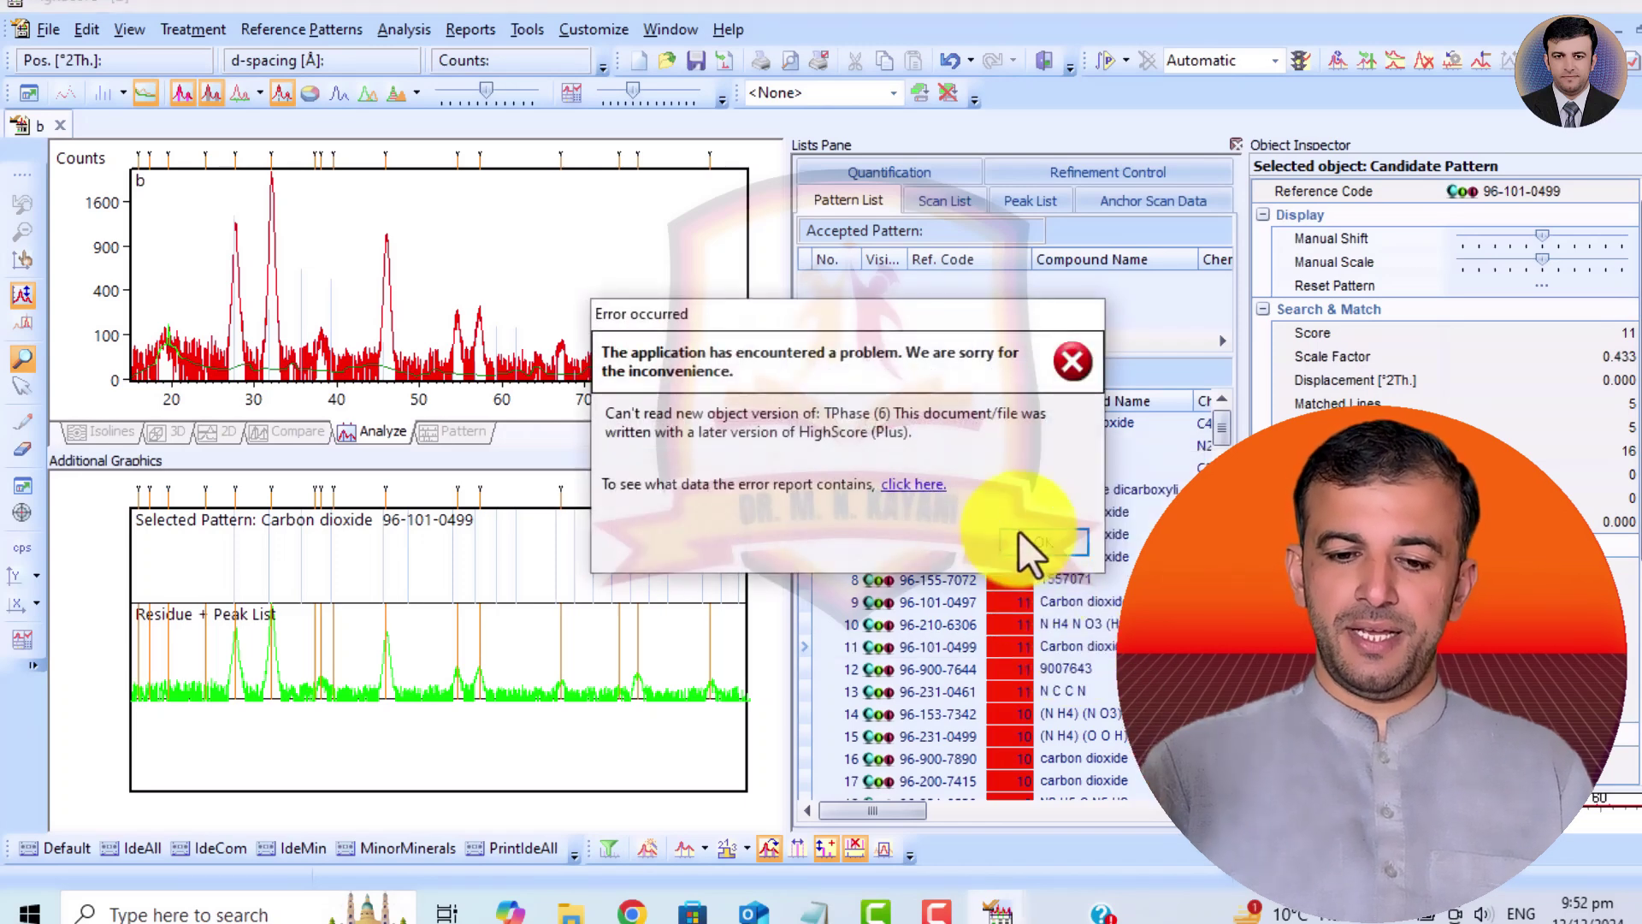
pyautogui.click(1032, 548)
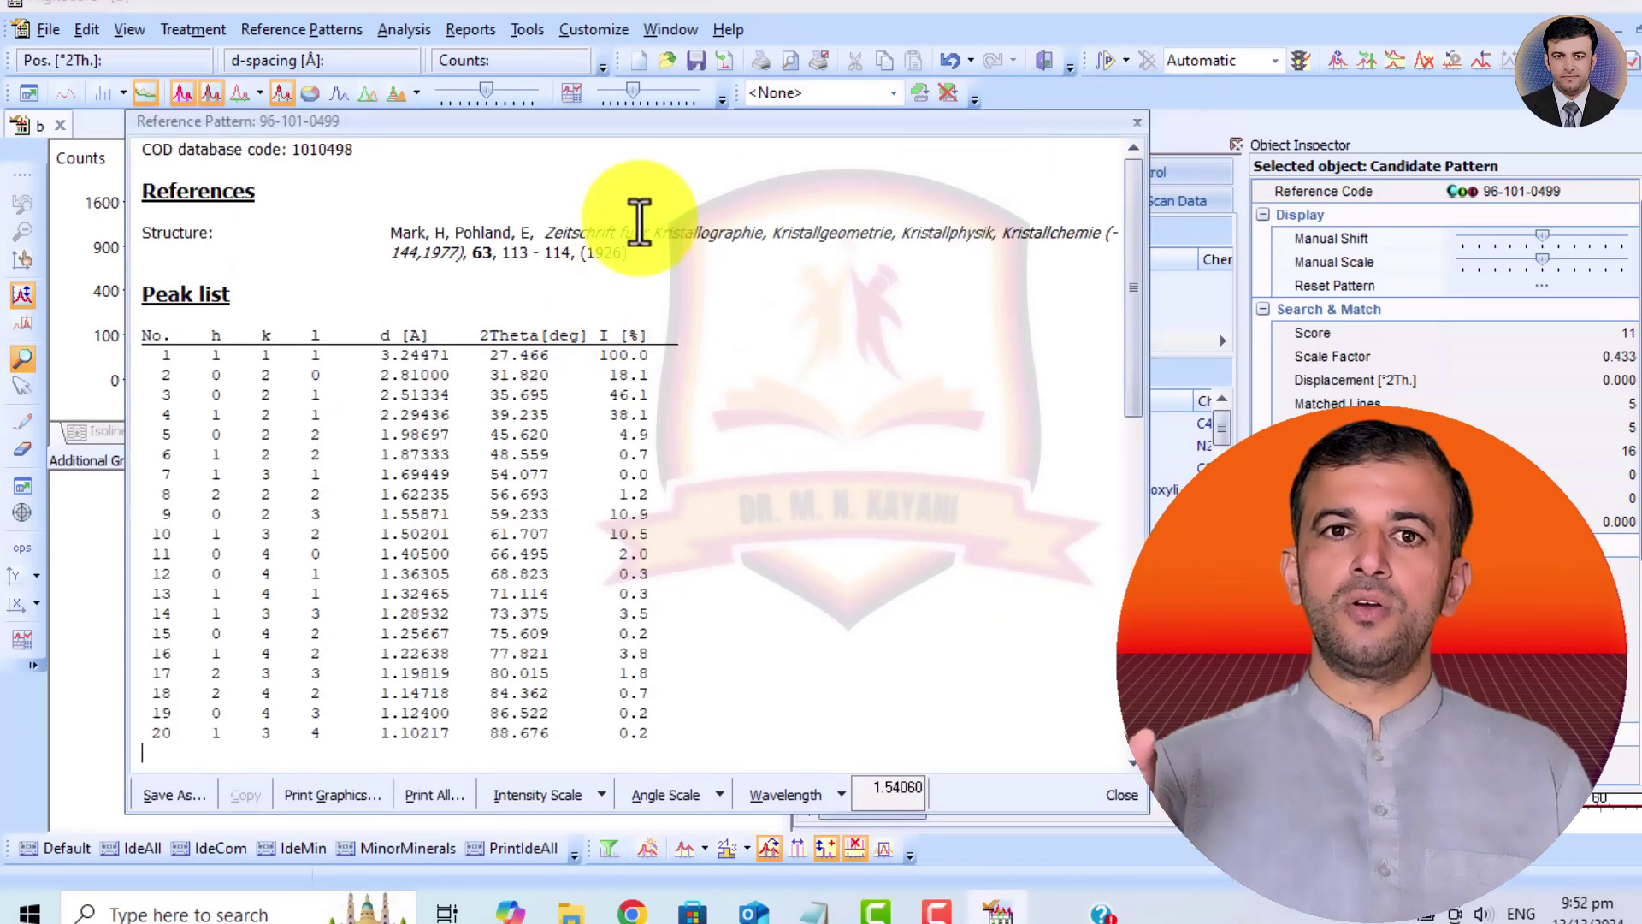
# Examine the compound name, chemical formula, crystallographic parameters and peak list in the carbon dioxide reference pattern report.
pyautogui.moveTo(231, 183); pyautogui.dragTo(222, 7)
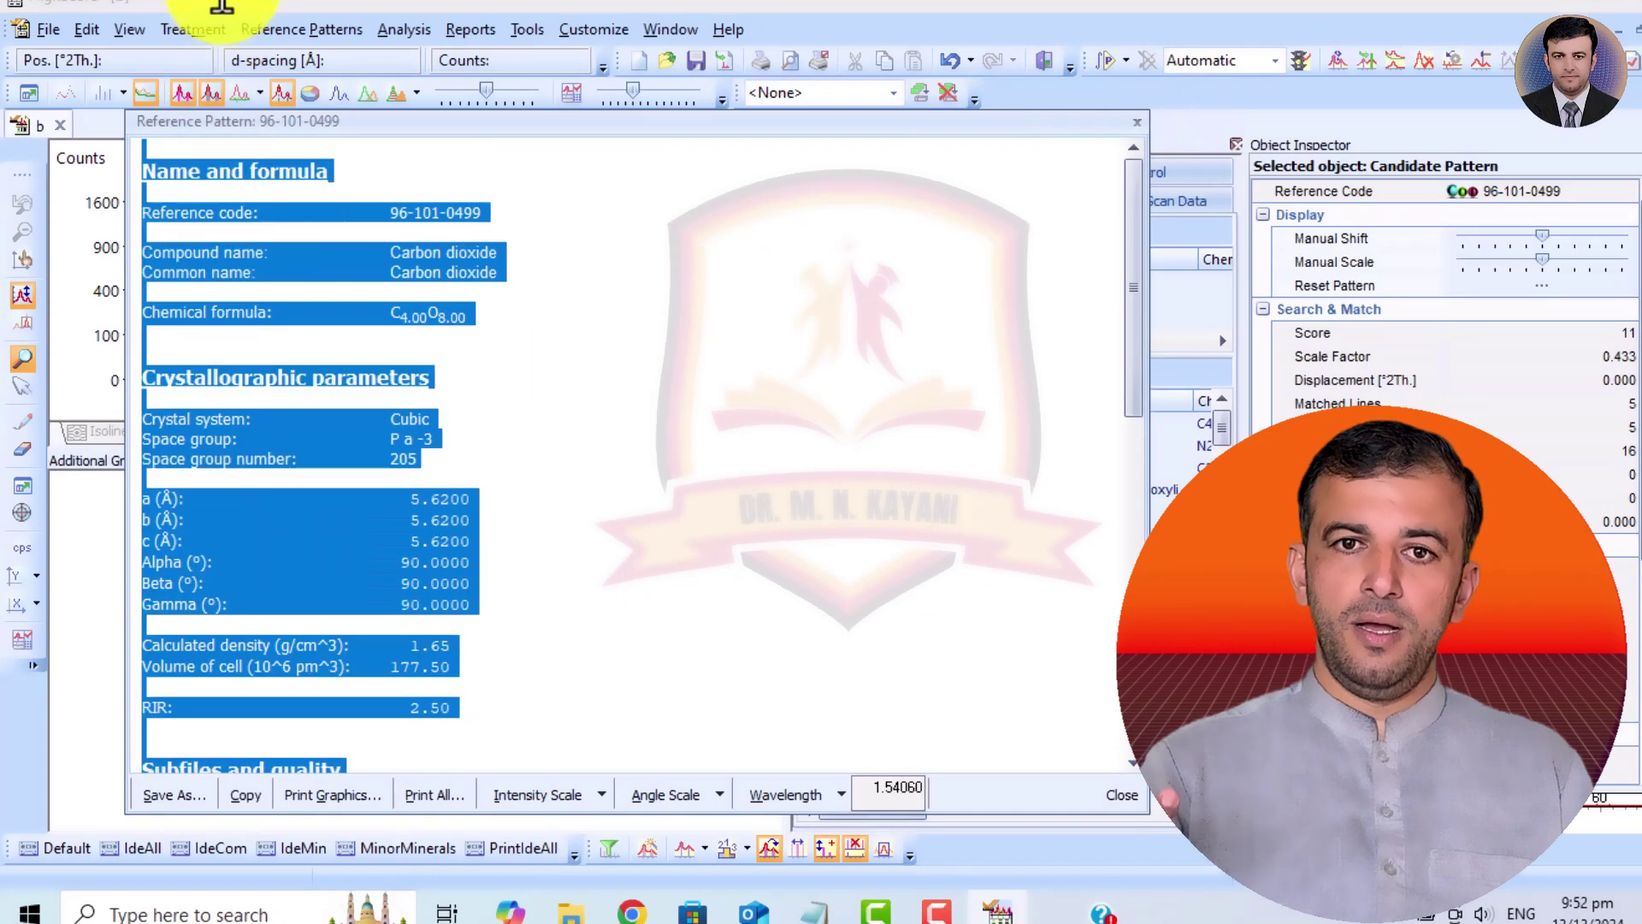
pyautogui.click(331, 285)
pyautogui.moveTo(390, 252); pyautogui.dragTo(504, 272)
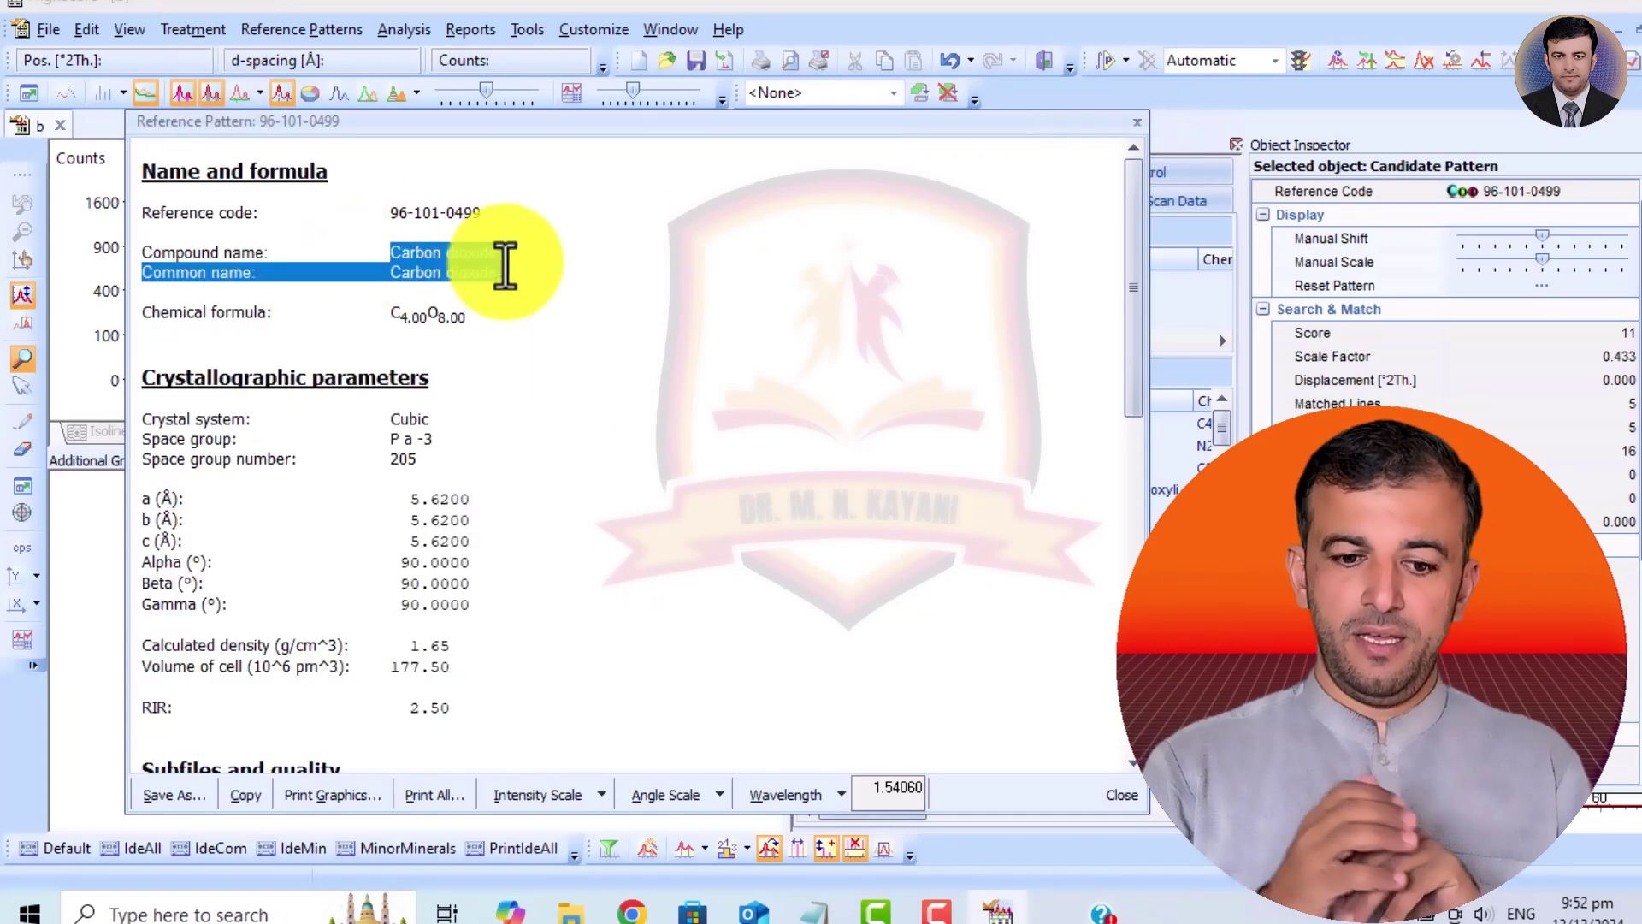
pyautogui.click(451, 275)
pyautogui.doubleClick(402, 315)
pyautogui.click(469, 455)
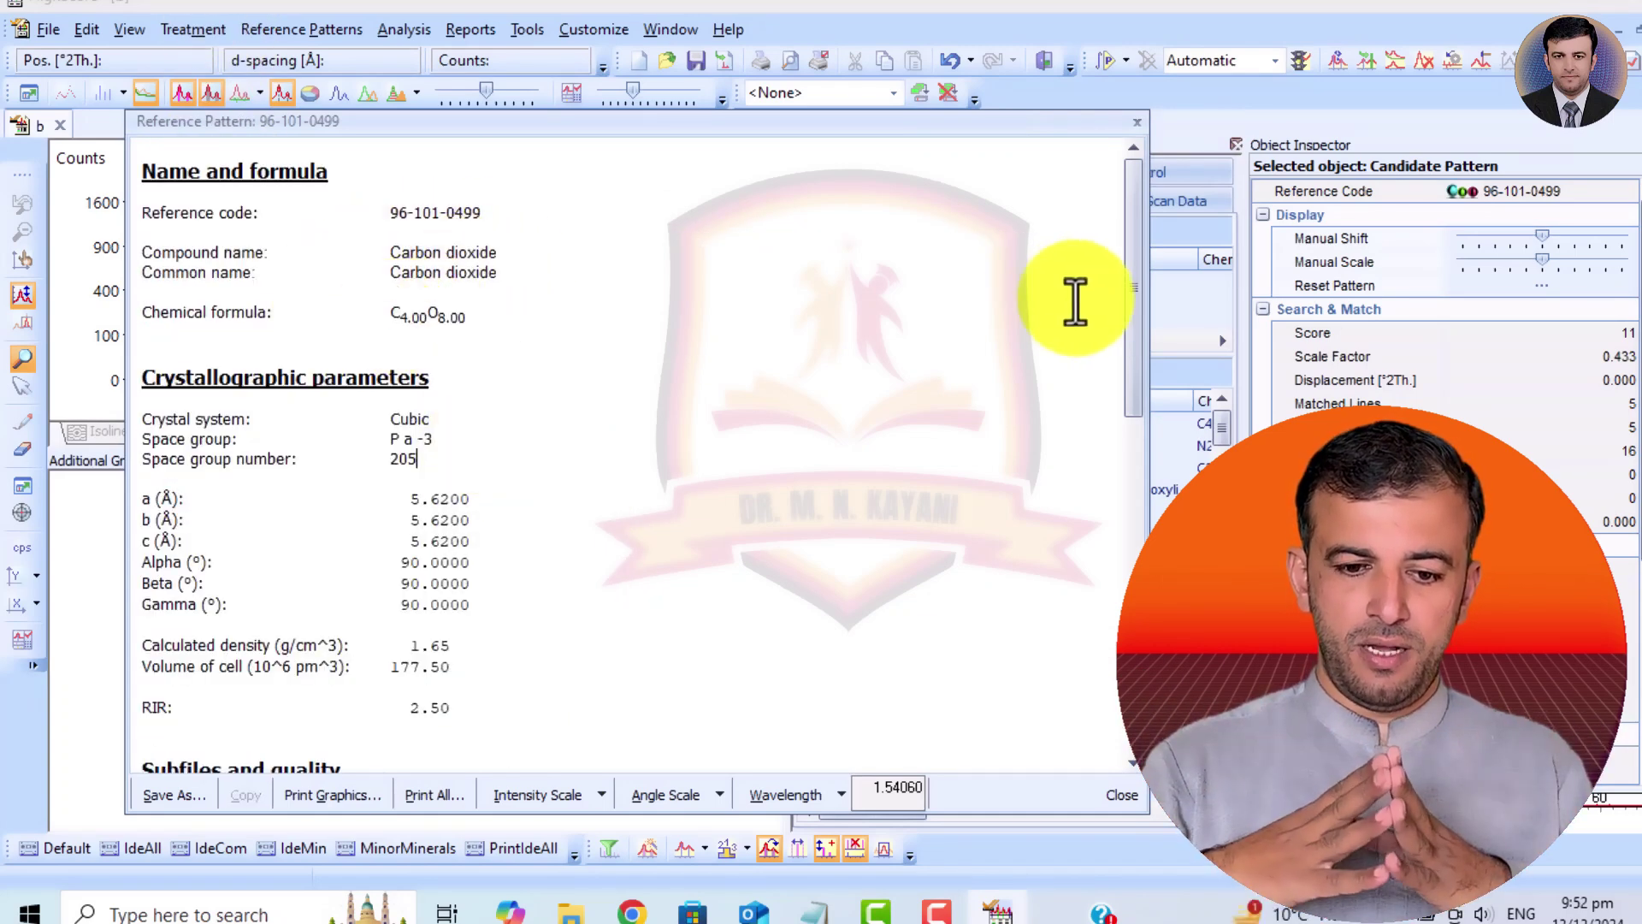
pyautogui.moveTo(1132, 253); pyautogui.dragTo(1136, 588)
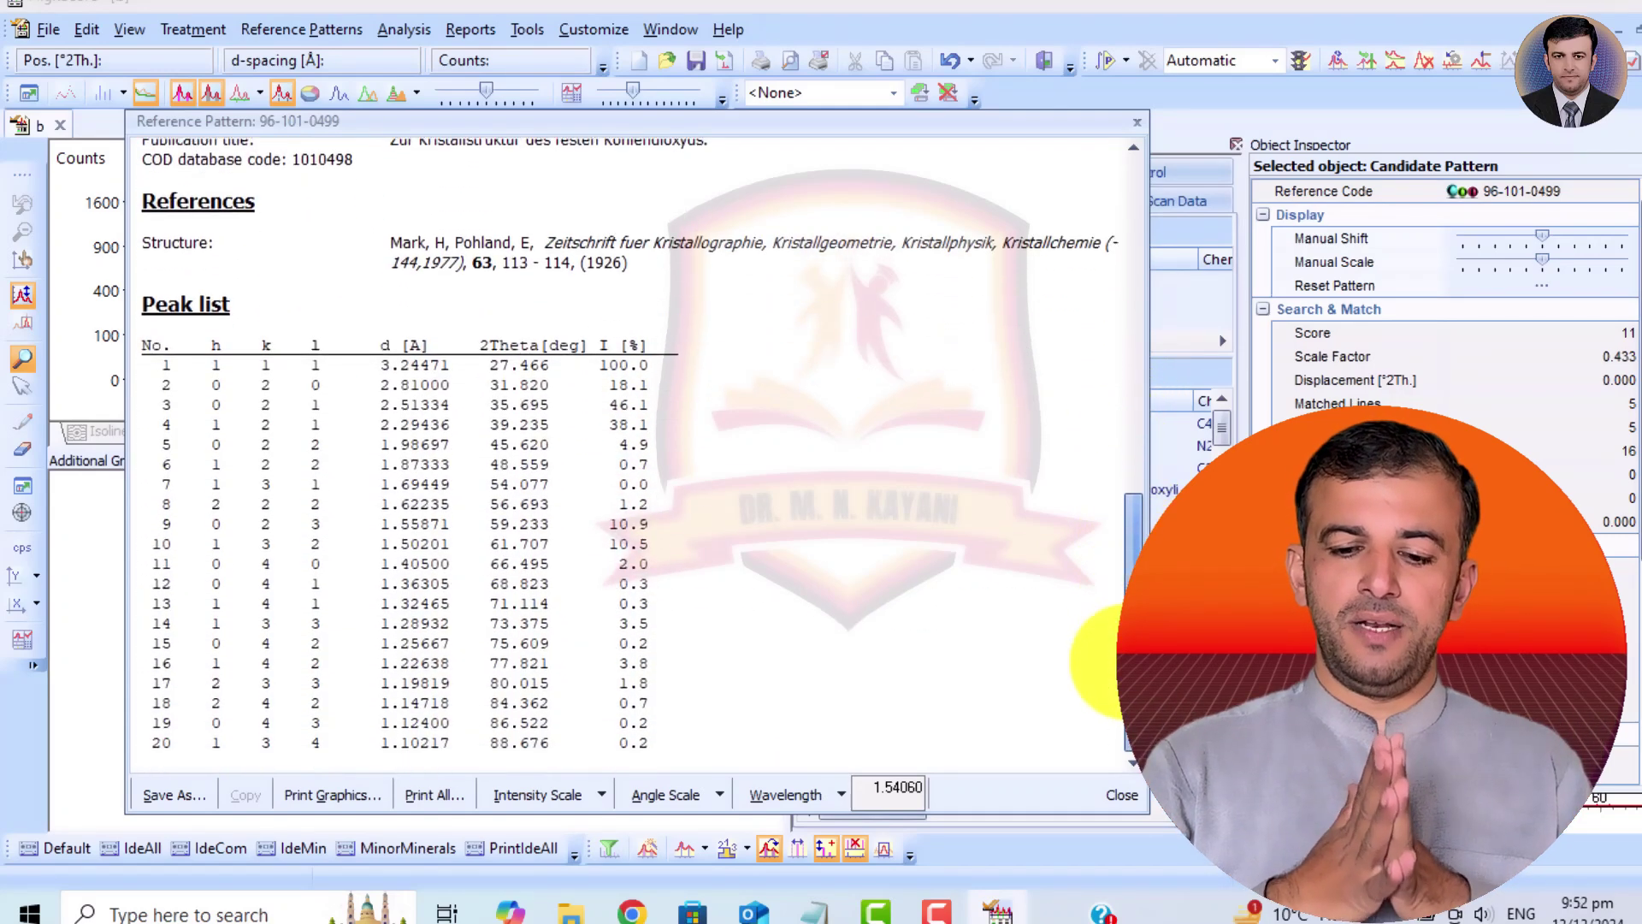
# Check the file formats available for saving the reference pattern report, and cancel without saving.
pyautogui.click(163, 794)
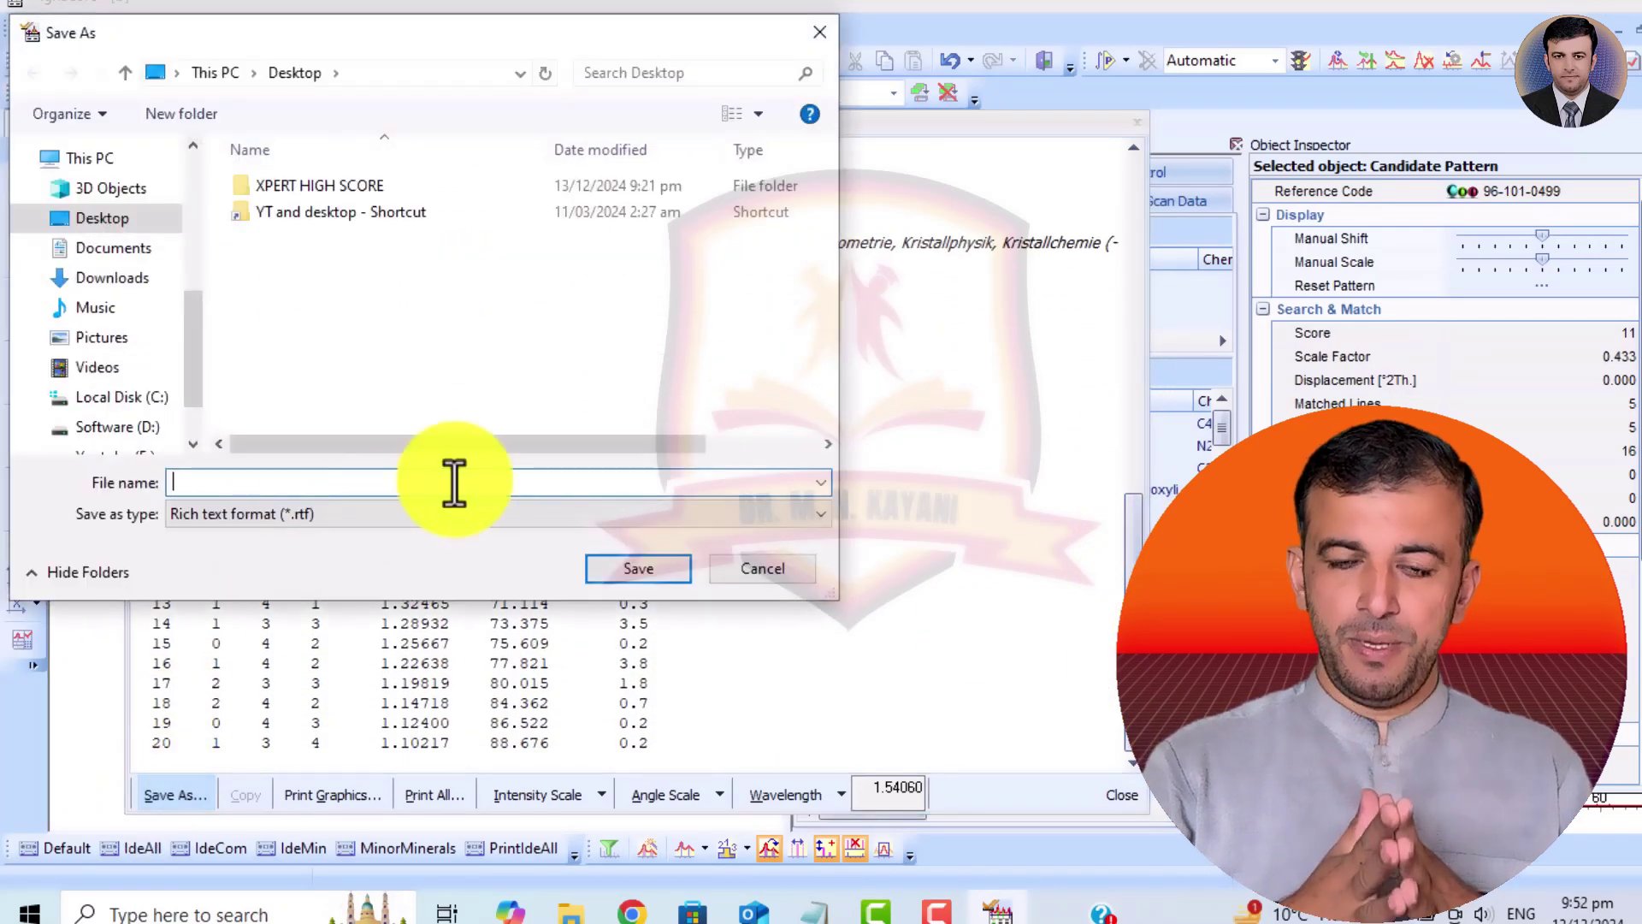
pyautogui.click(412, 515)
pyautogui.click(414, 538)
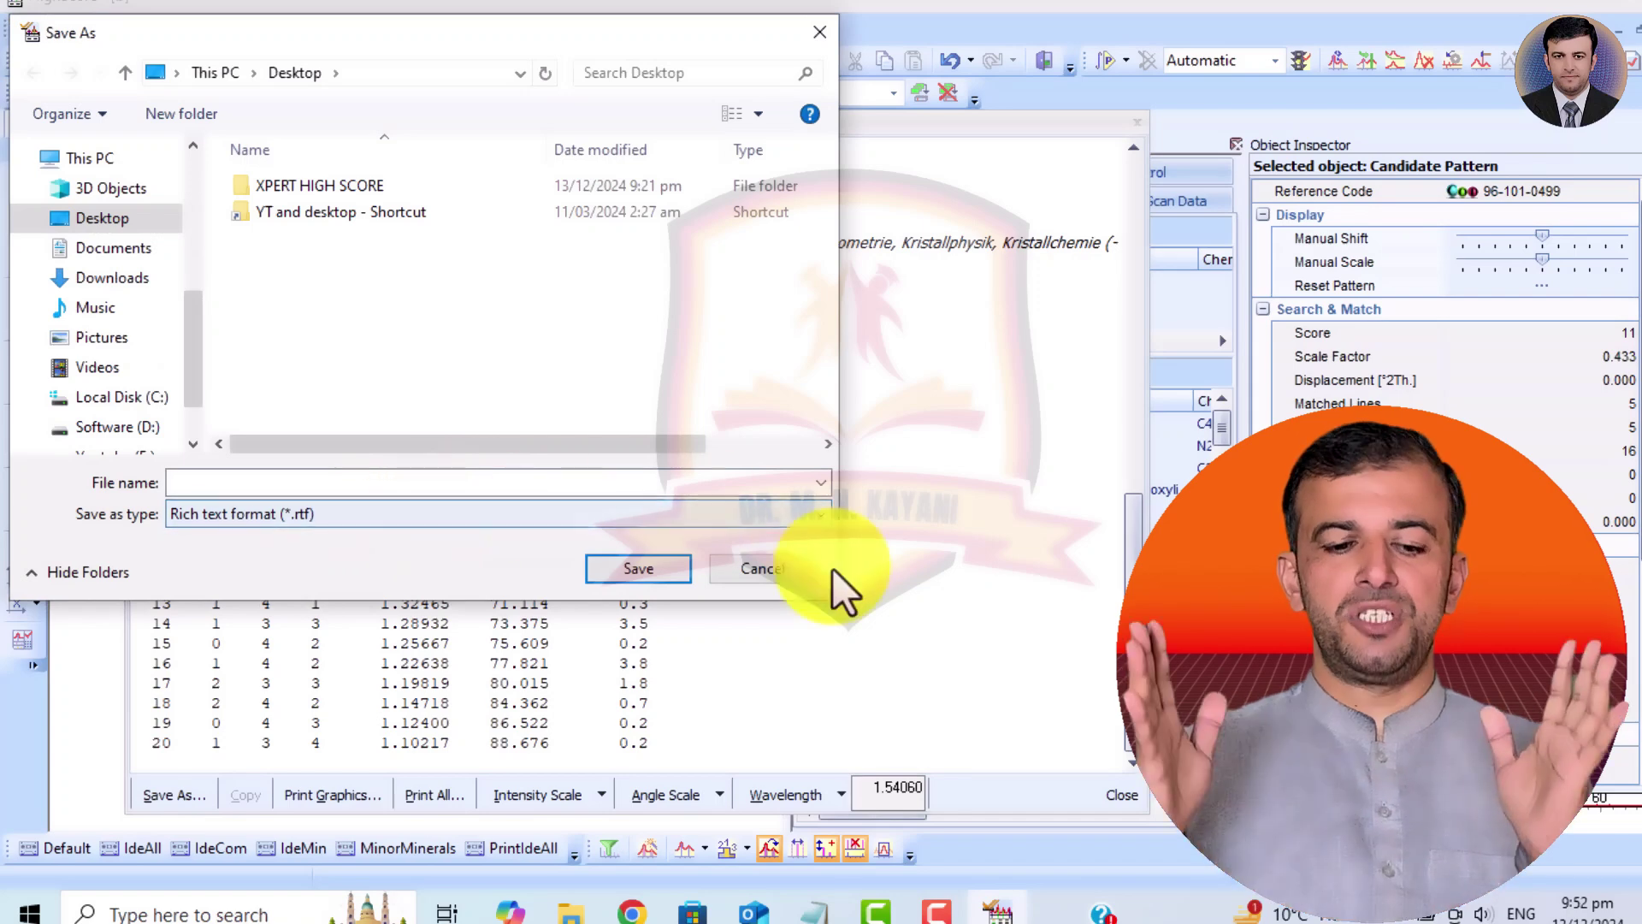
pyautogui.click(792, 571)
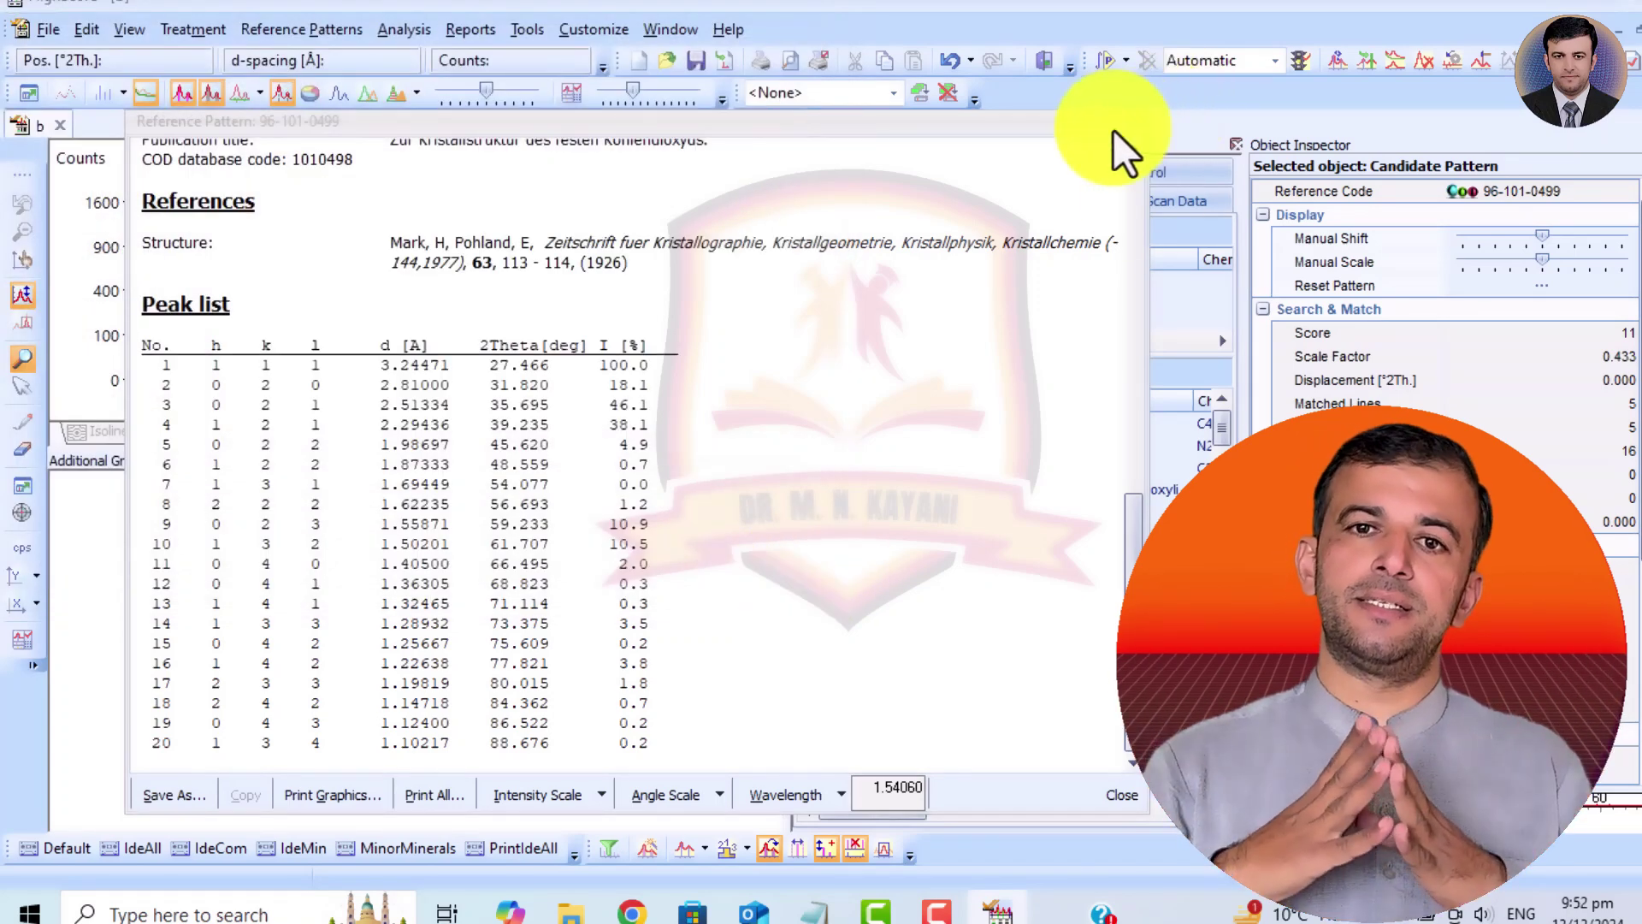
# Examine the hkl indices and 2Theta position of the first peak-list line, close the pattern report and select candidate 96-900-7644.
pyautogui.click(412, 372)
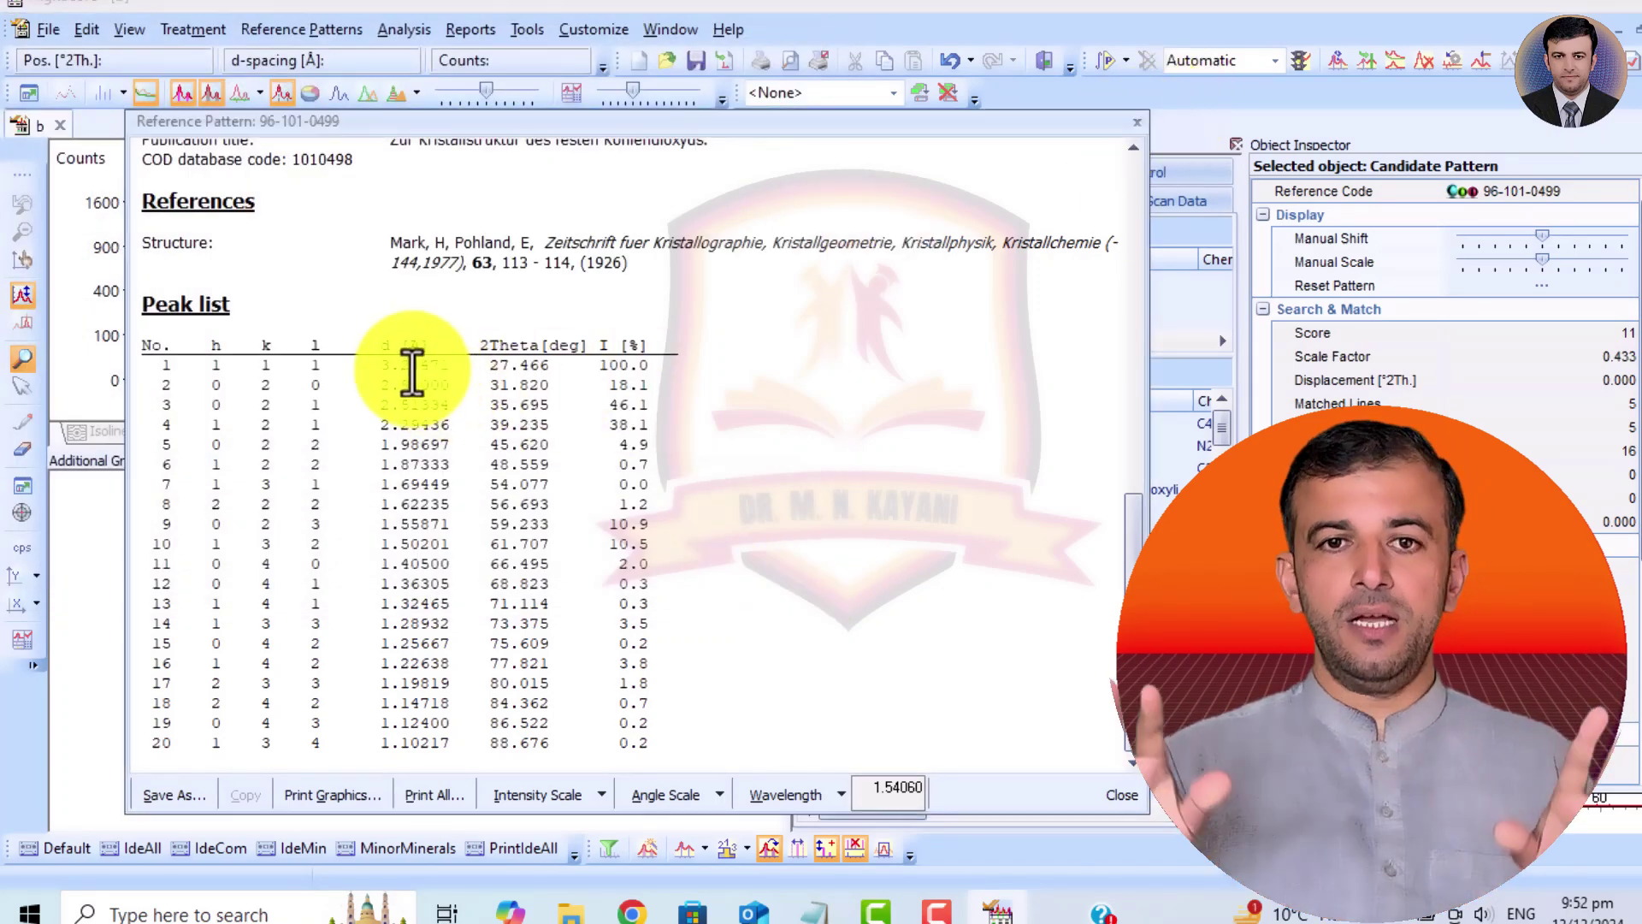
pyautogui.moveTo(212, 365); pyautogui.dragTo(333, 380)
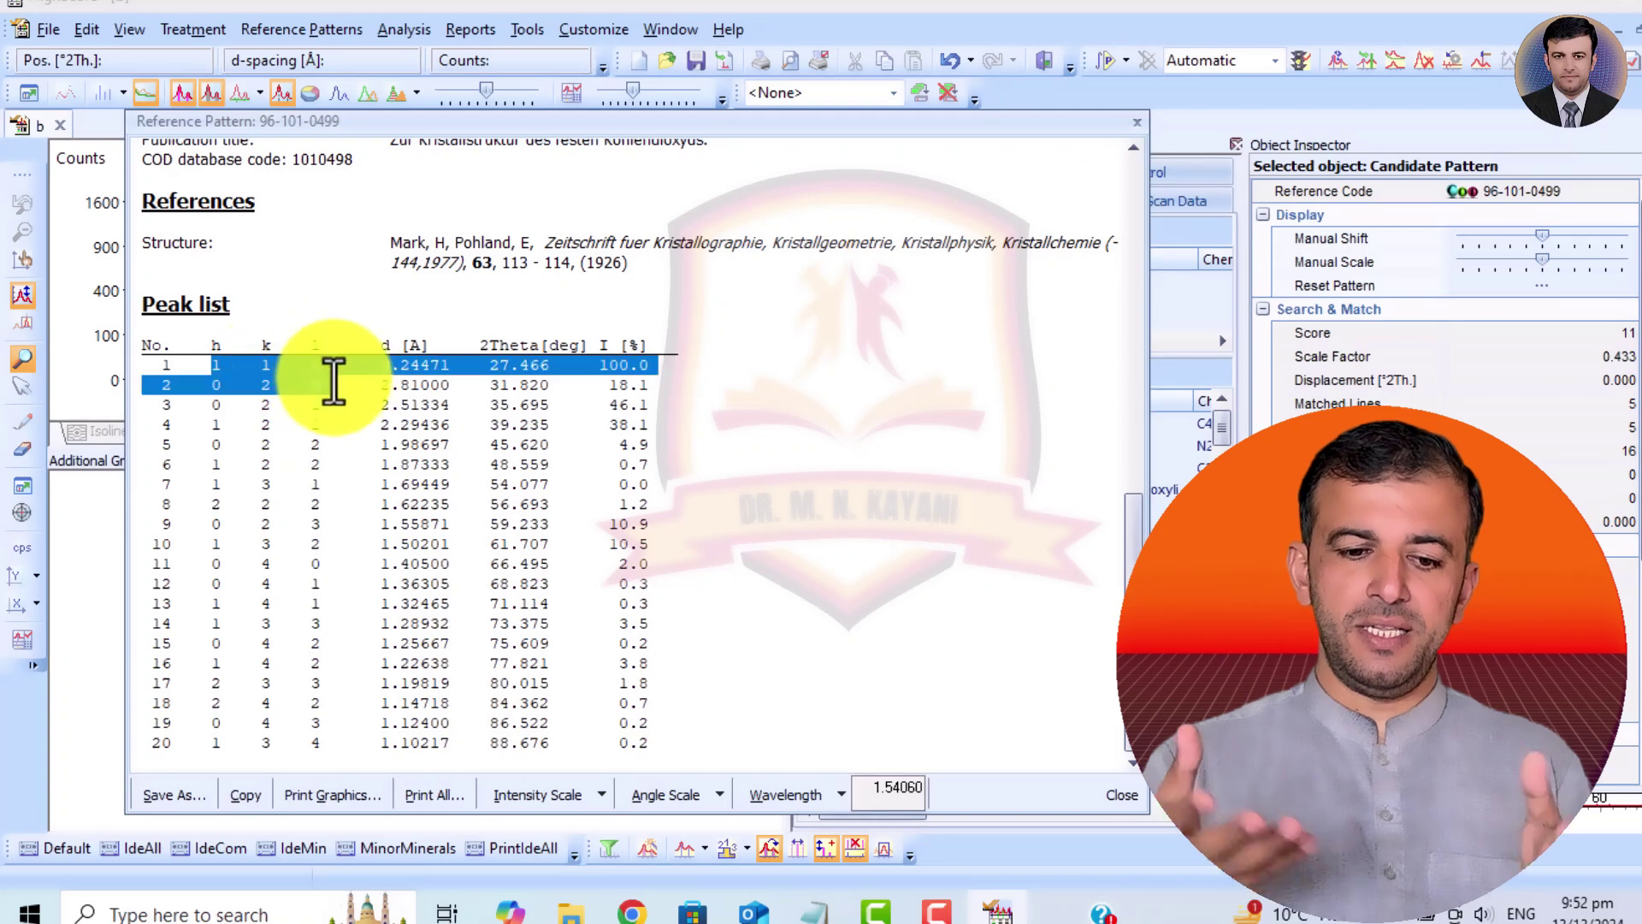
pyautogui.click(428, 377)
pyautogui.moveTo(480, 363); pyautogui.dragTo(553, 374)
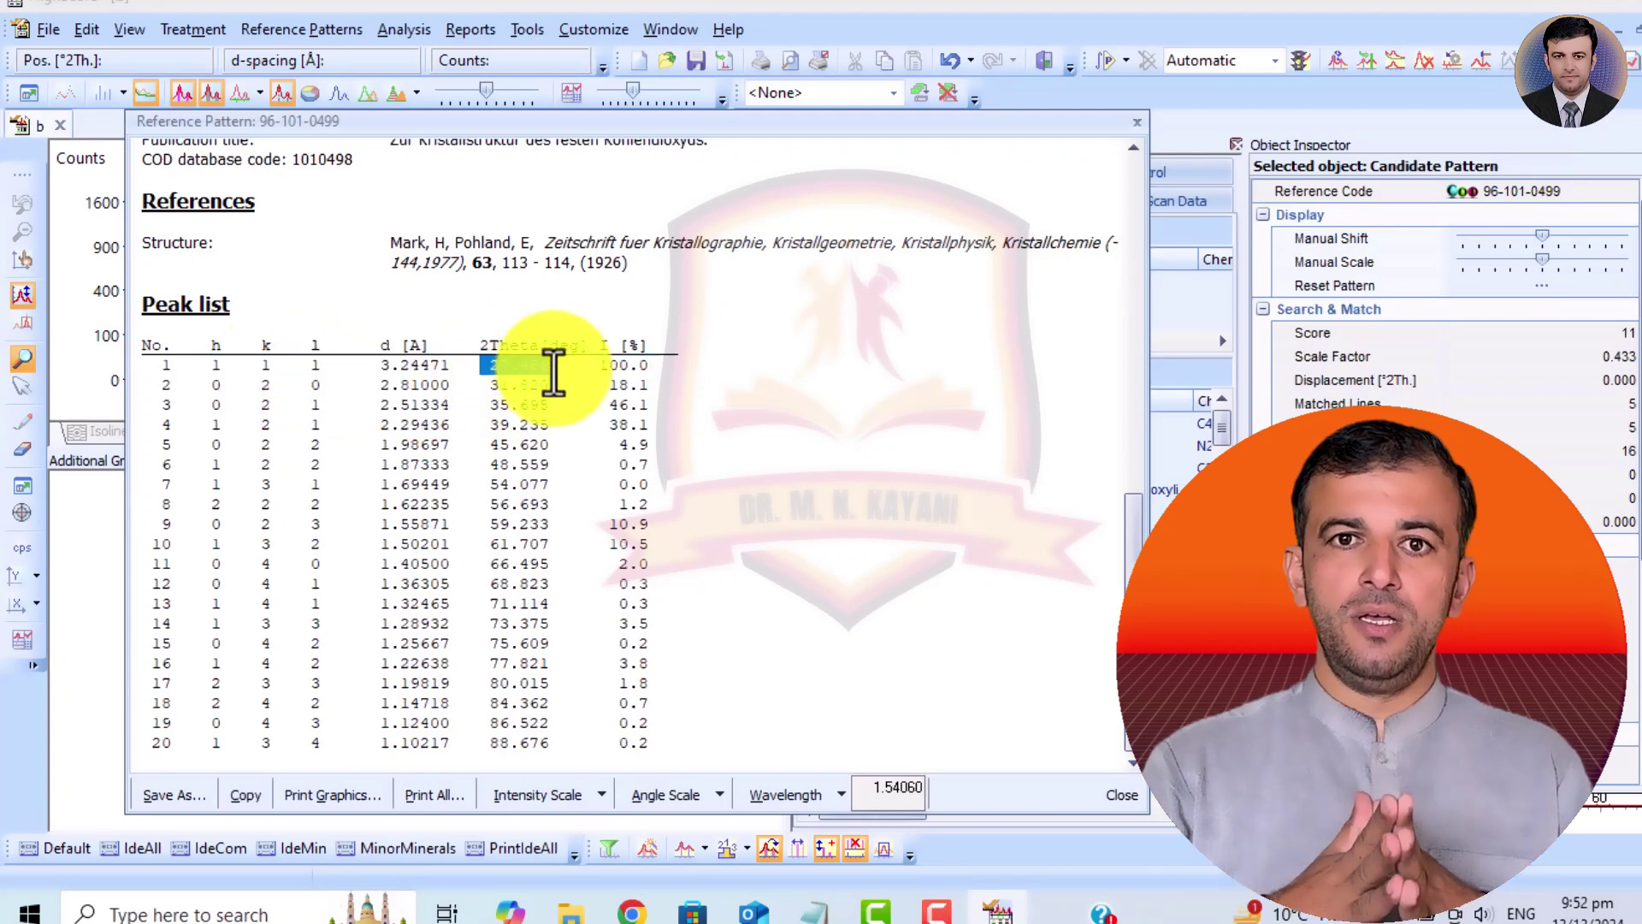
pyautogui.click(1137, 121)
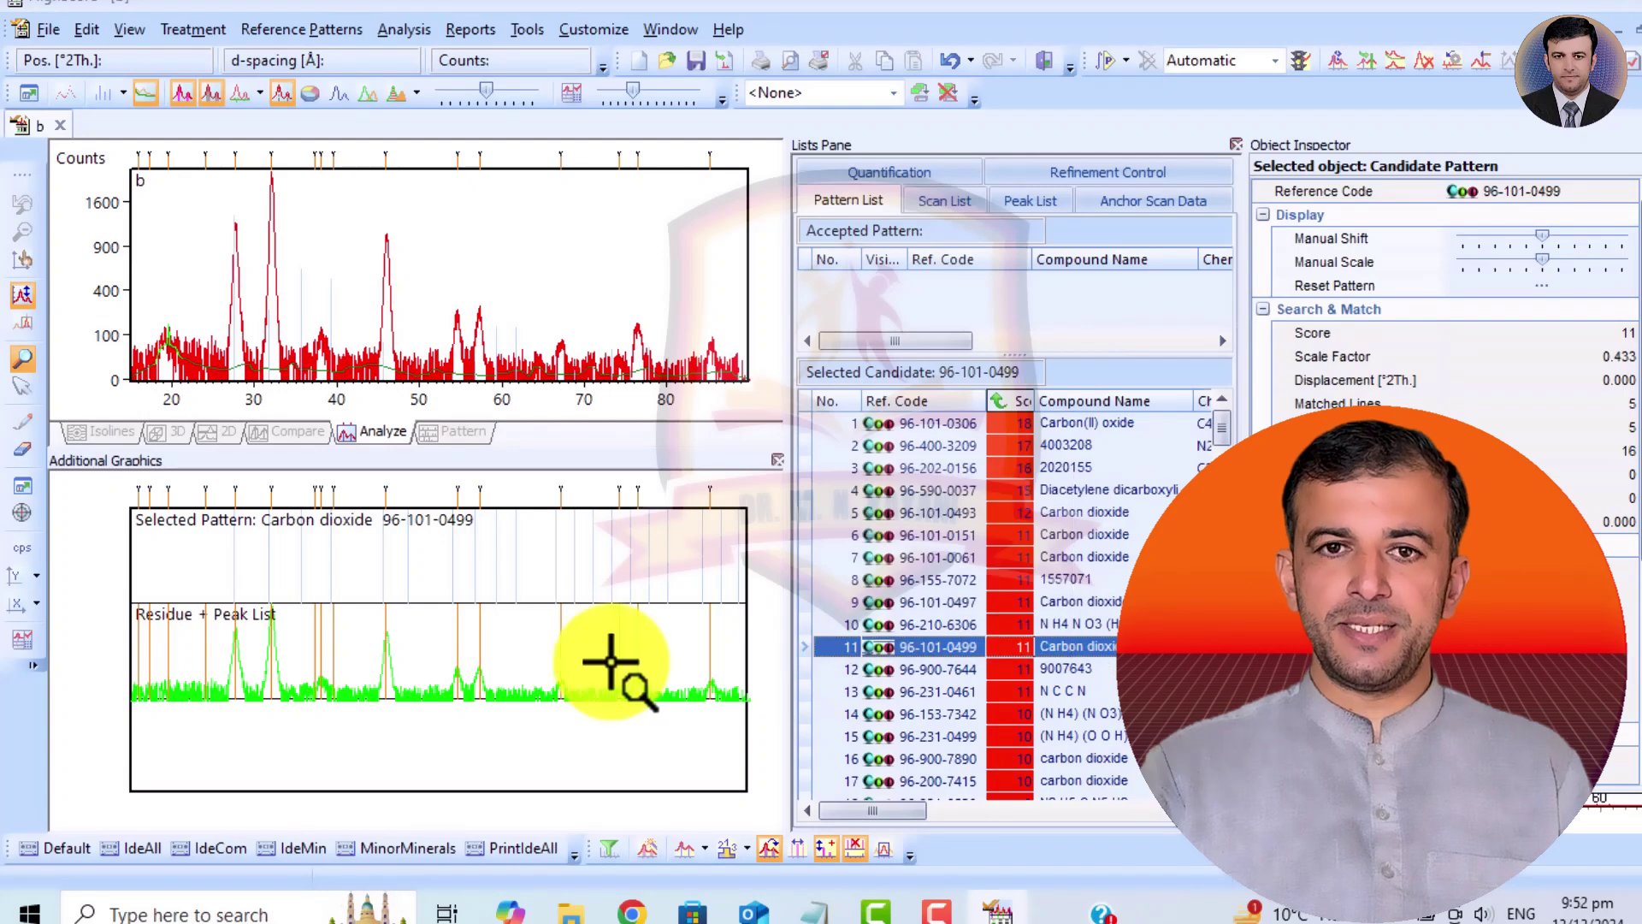
pyautogui.click(962, 669)
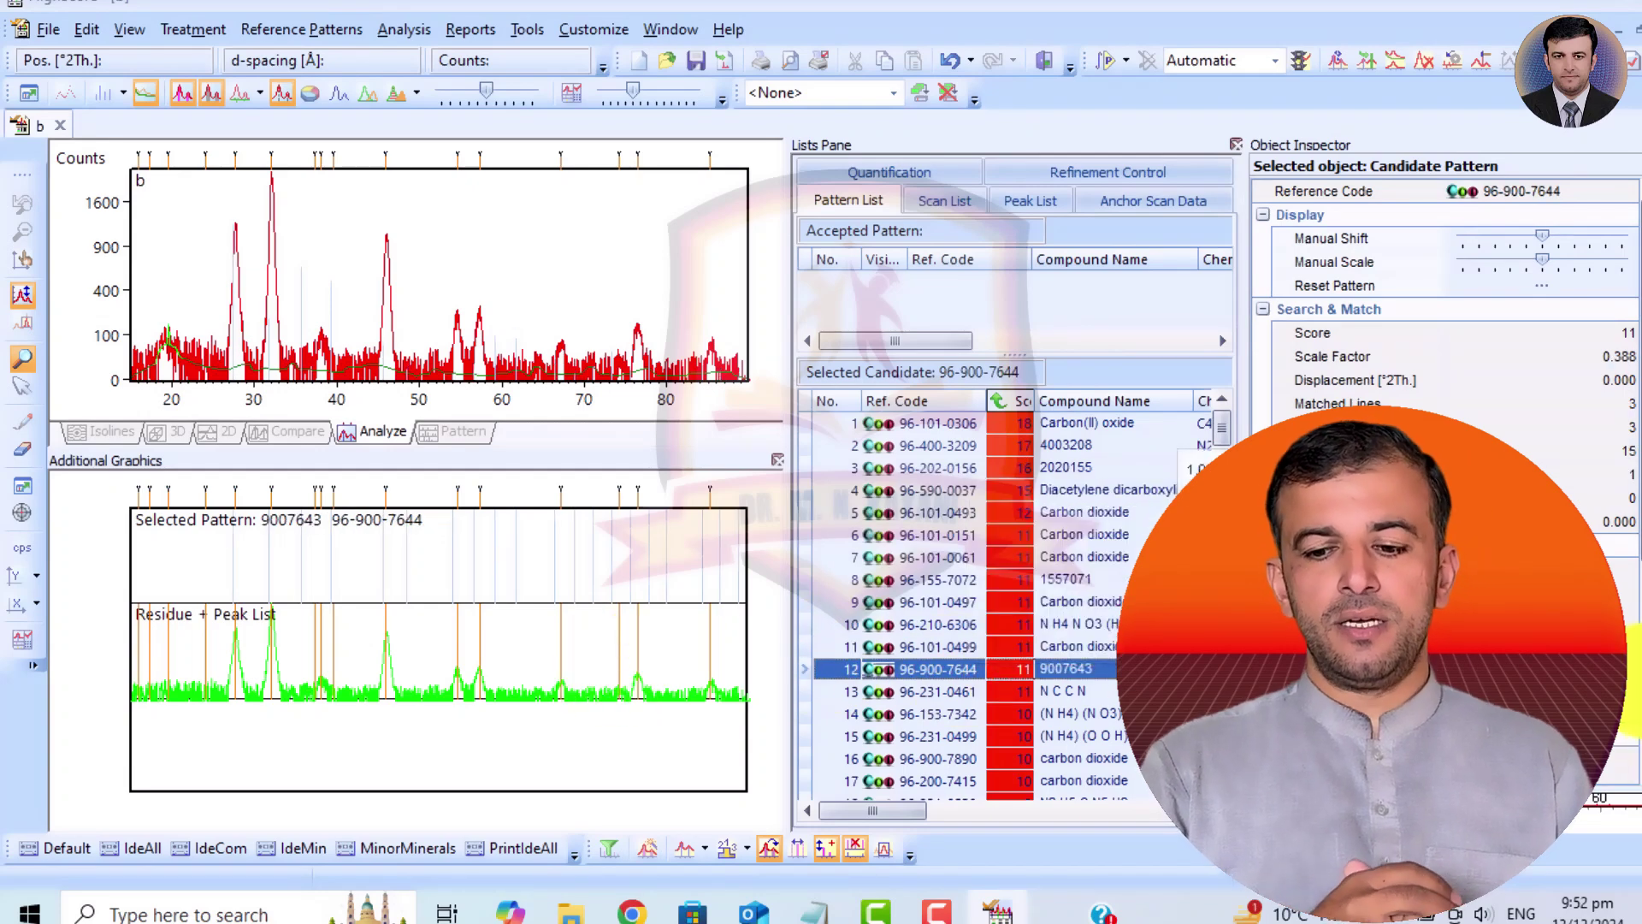